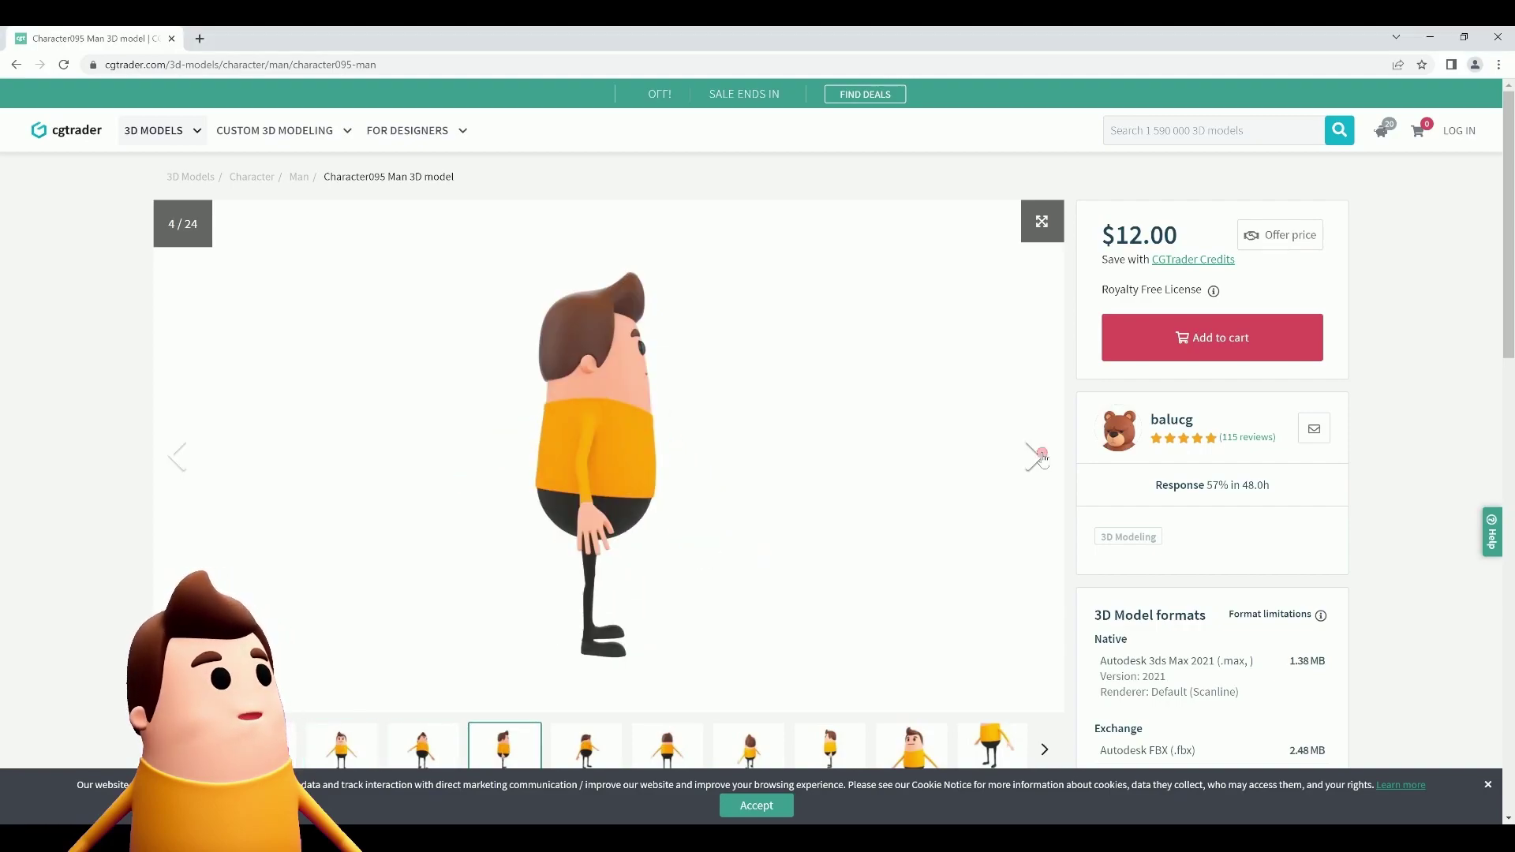
Browse the preview images of the Character095 Man 3D model to examine it from different angles.
left_click(1041, 457)
left_click(1041, 457)
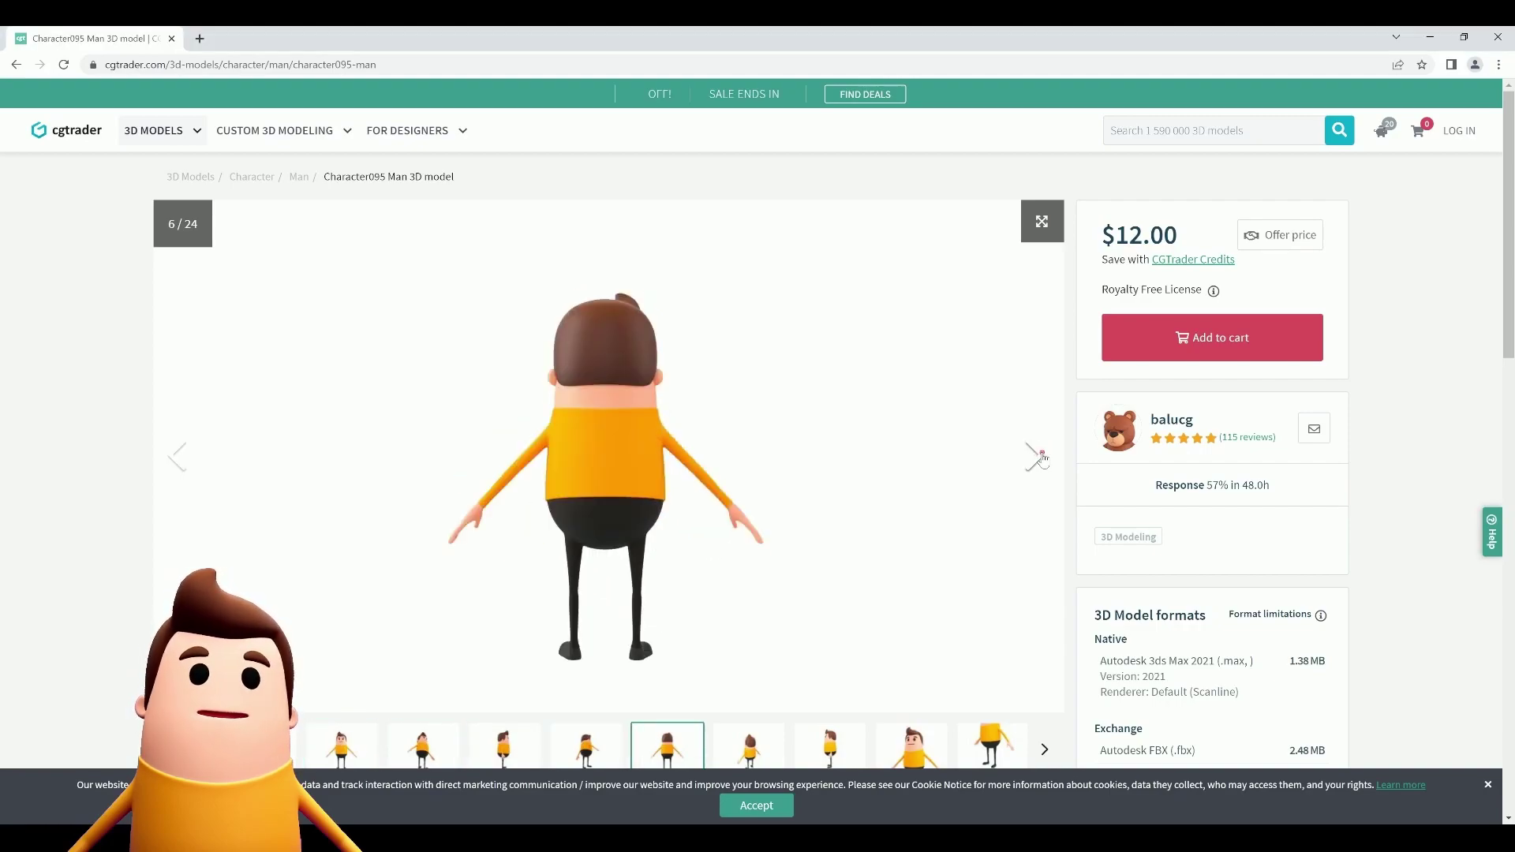
left_click(1041, 457)
left_click(1040, 457)
left_click(1041, 457)
left_click(1041, 457)
left_click(1041, 457)
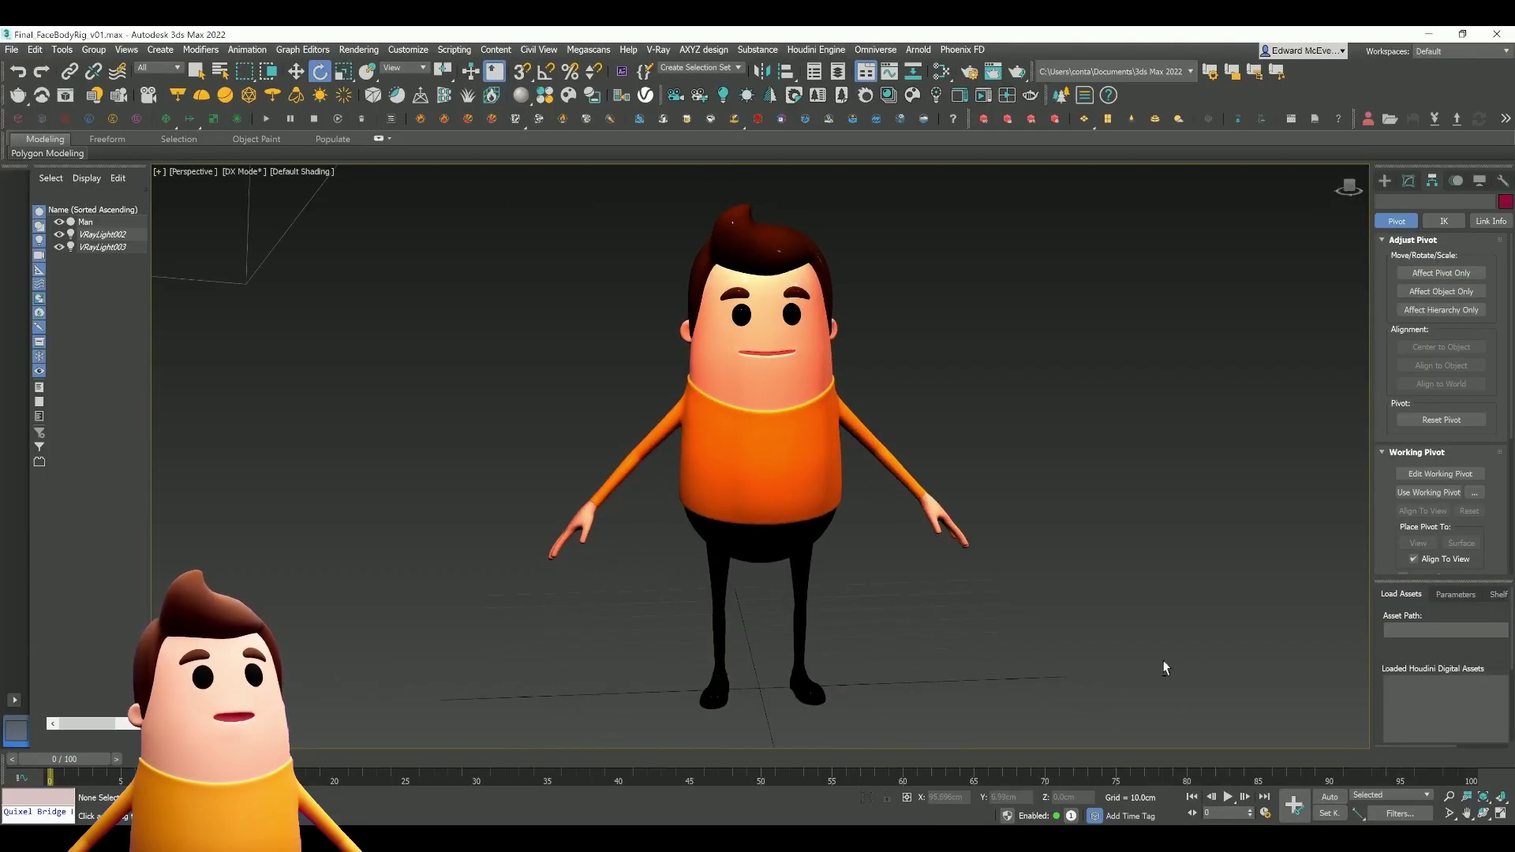
Switch to 3ds Max and inspect the Man character's mesh in wireframe, returning to shaded display.
key("F3")
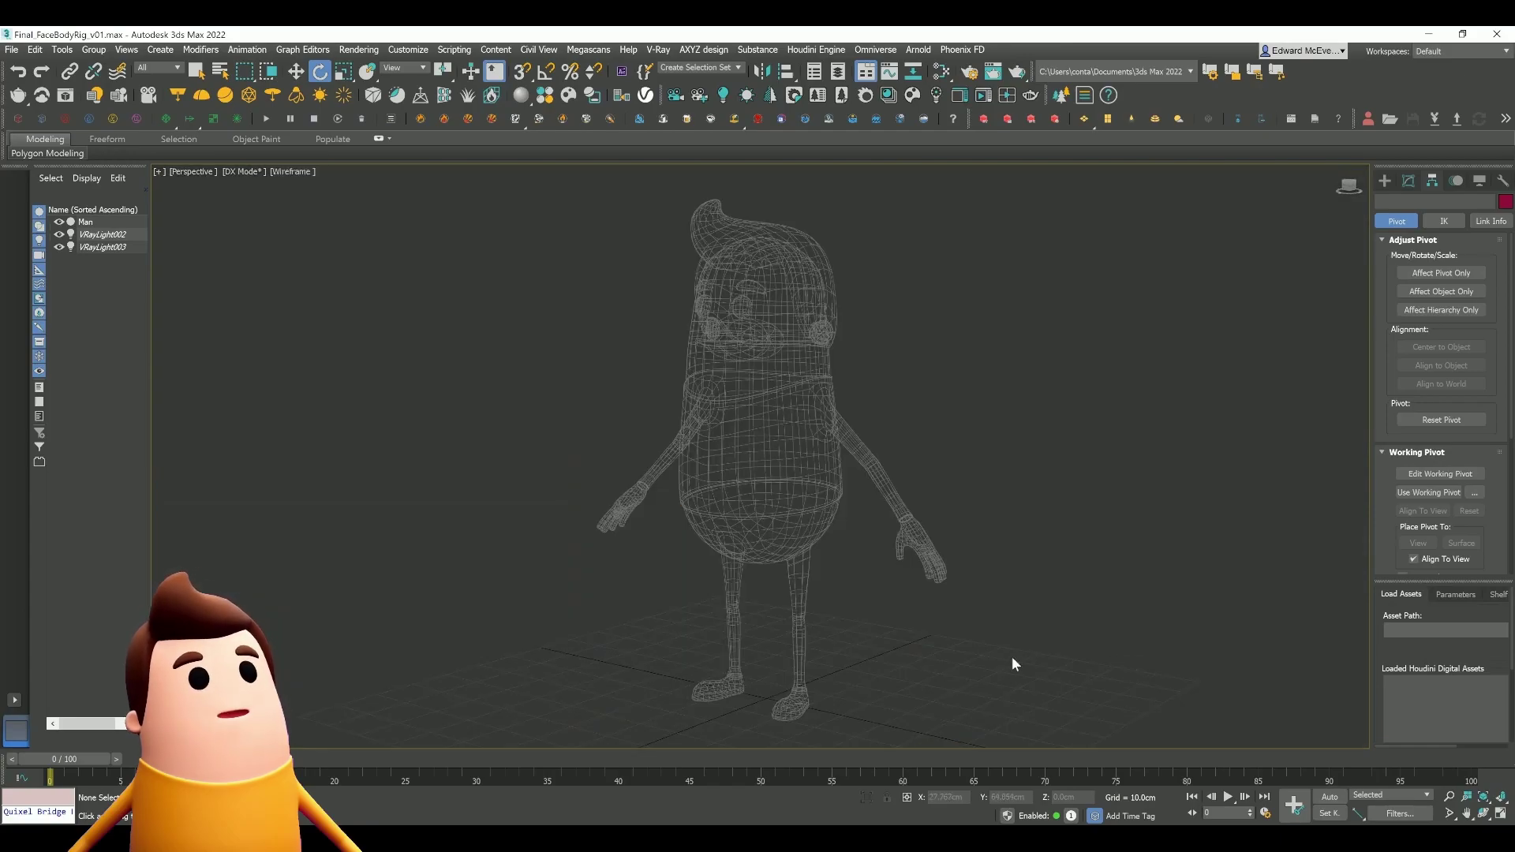
mouse_move(1040, 656)
middle_mouse_down("alt")
mouse_move(1076, 654)
mouse_move(1012, 653)
mouse_move(1064, 687)
middle_mouse_up("alt")
key("F3")
left_click(827, 527)
left_click(1065, 693)
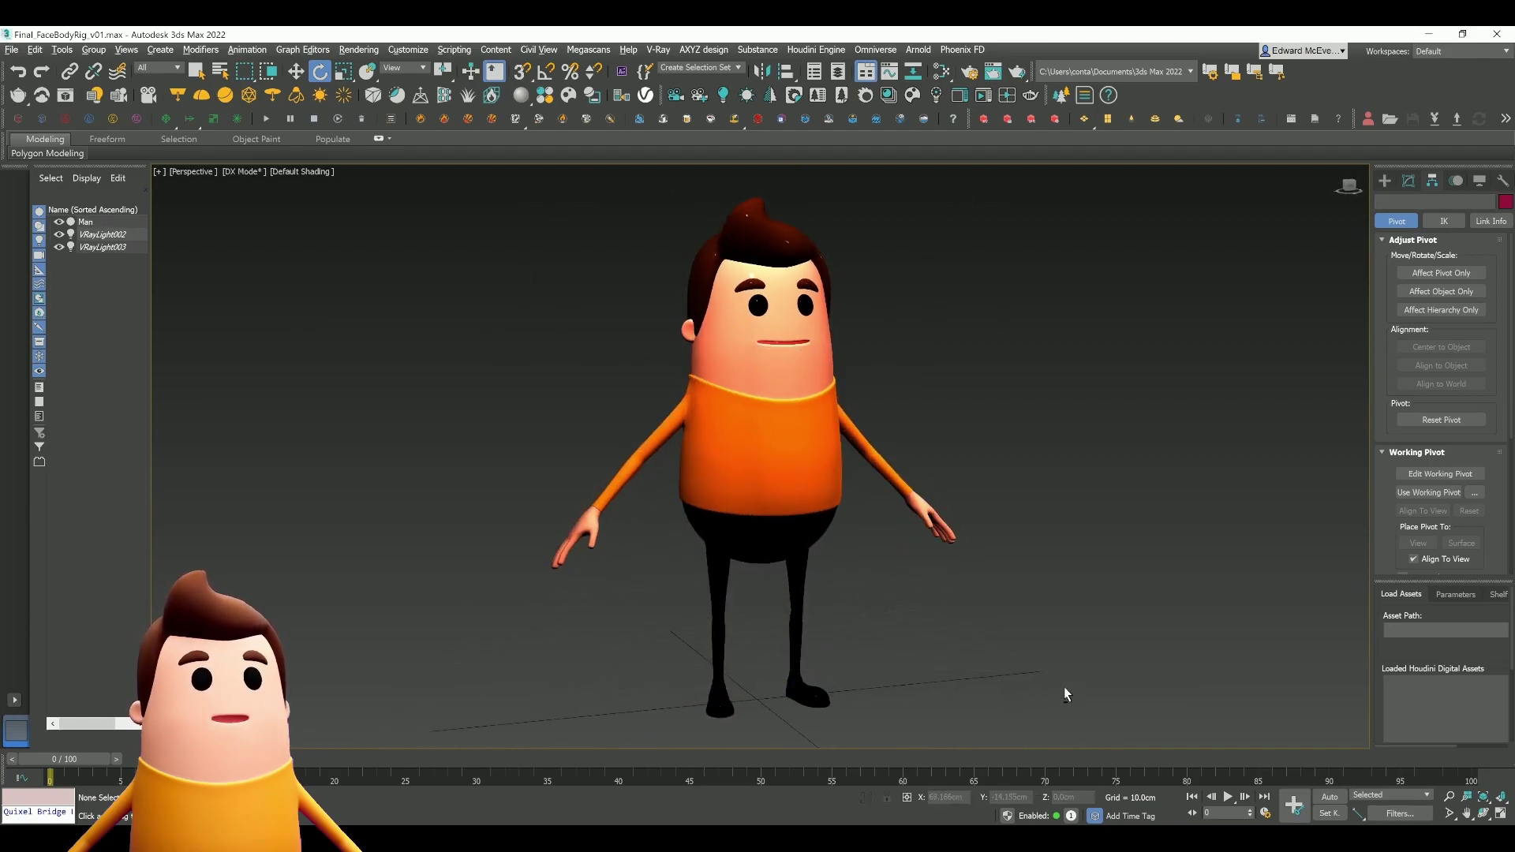
Export the Man character to FBX with Animation excluded and Smoothing Groups and TurboSmooth included.
left_click(827, 527)
left_click(11, 49)
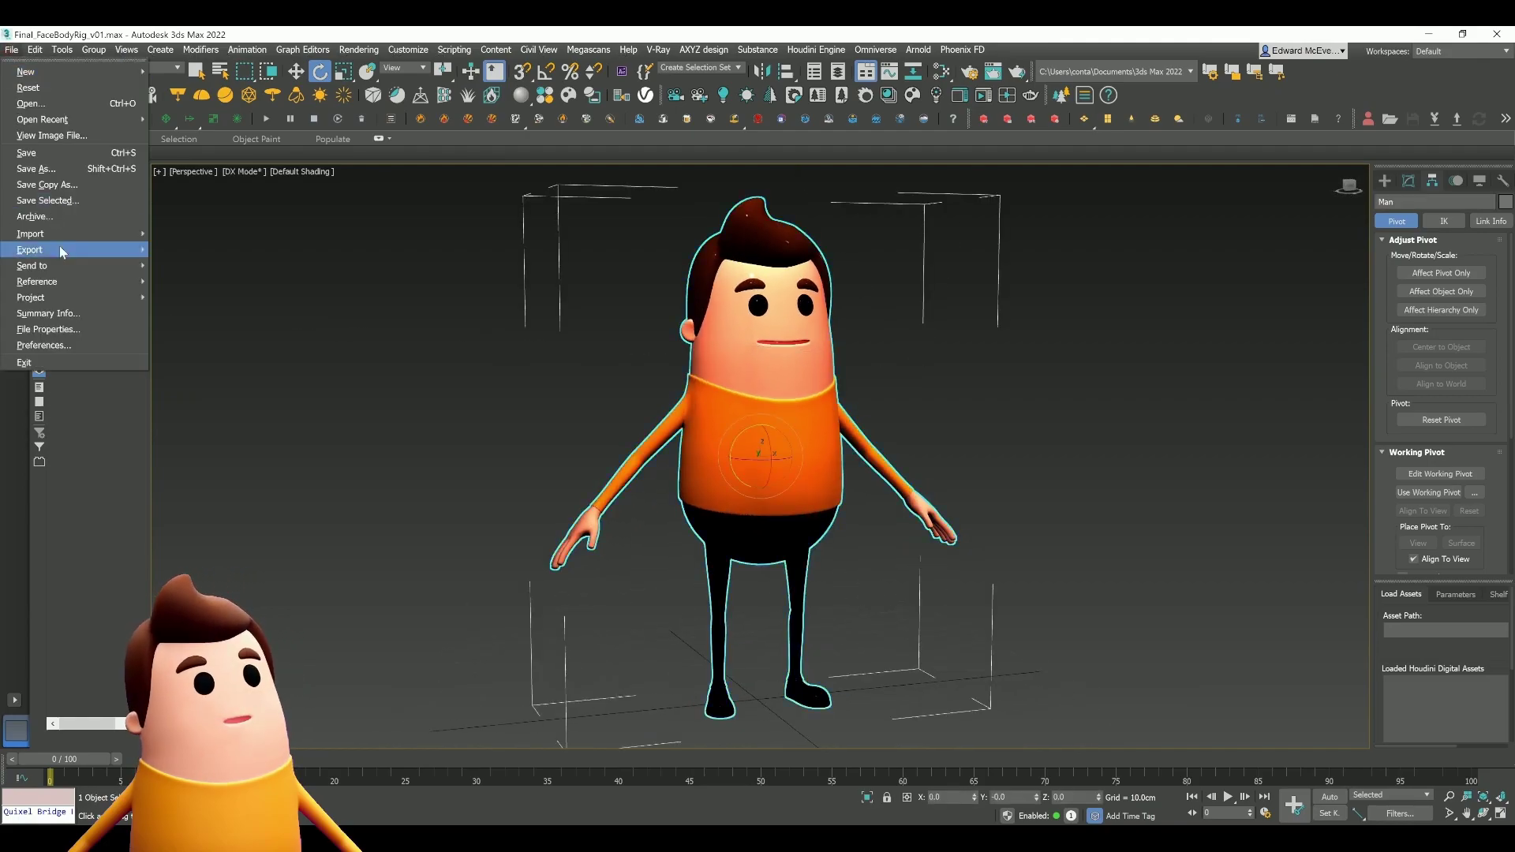
mouse_move(48, 248)
left_click(189, 251)
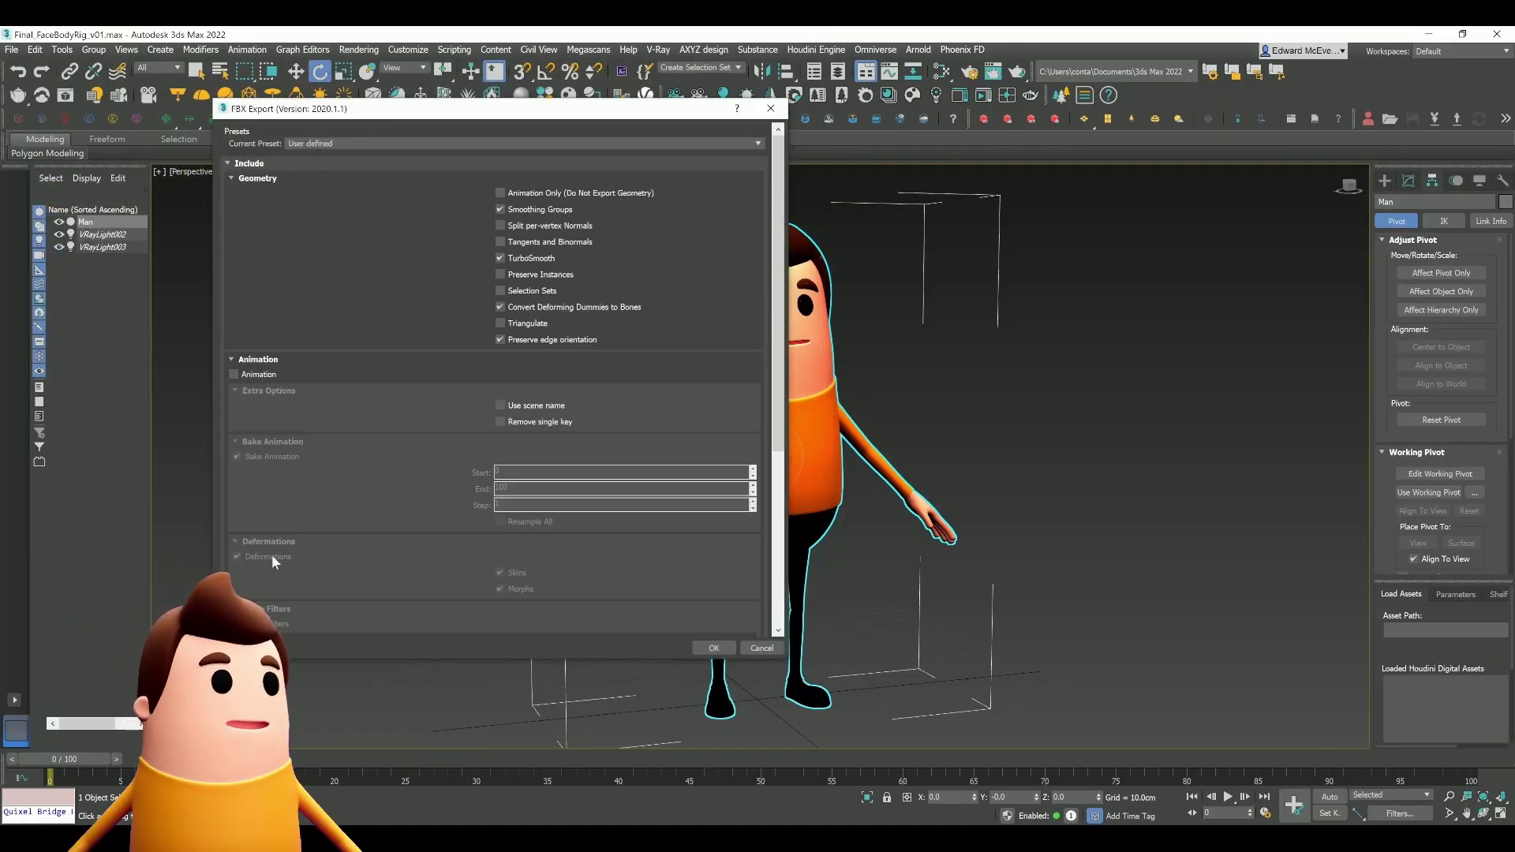
scroll(689, 348, "down", 2)
scroll(691, 334, "down", 2)
left_click(361, 214)
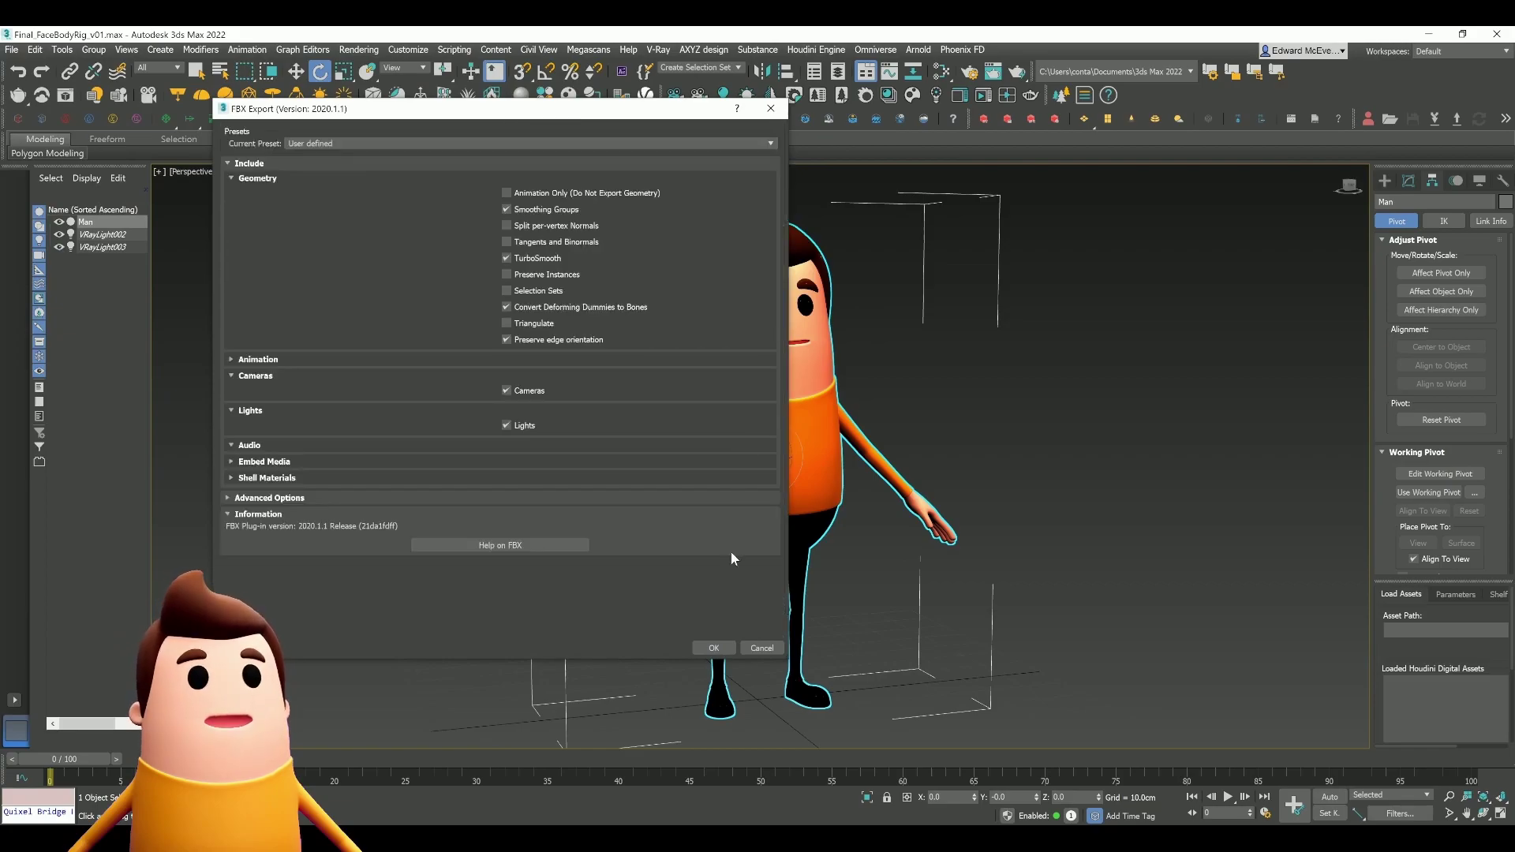
left_click(728, 648)
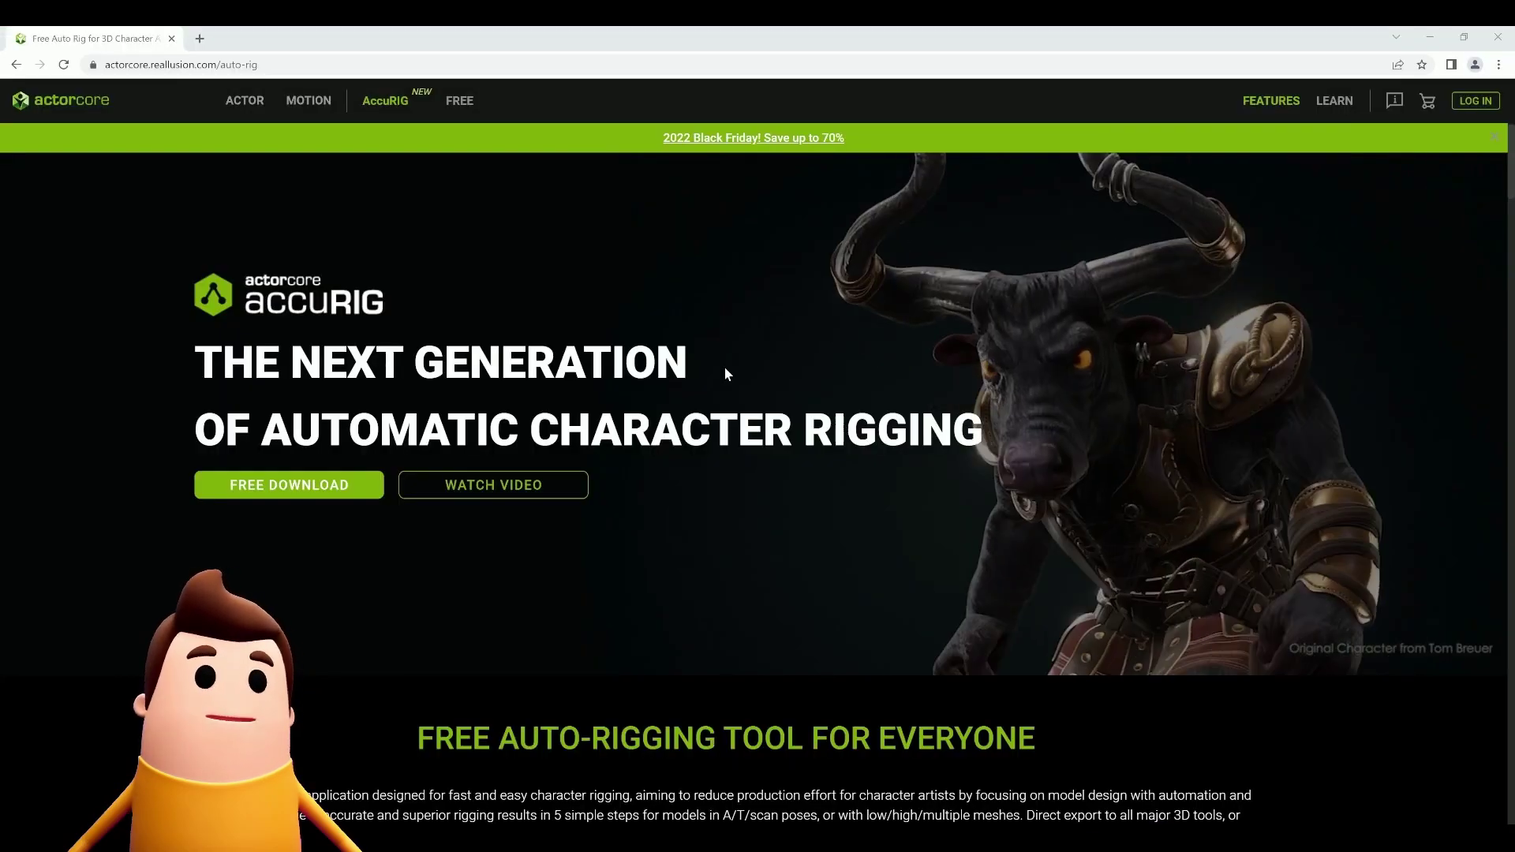
Switch to the browser and start the free AccuRIG download from the ActorCore auto-rig page.
scroll(726, 373, "down", 6)
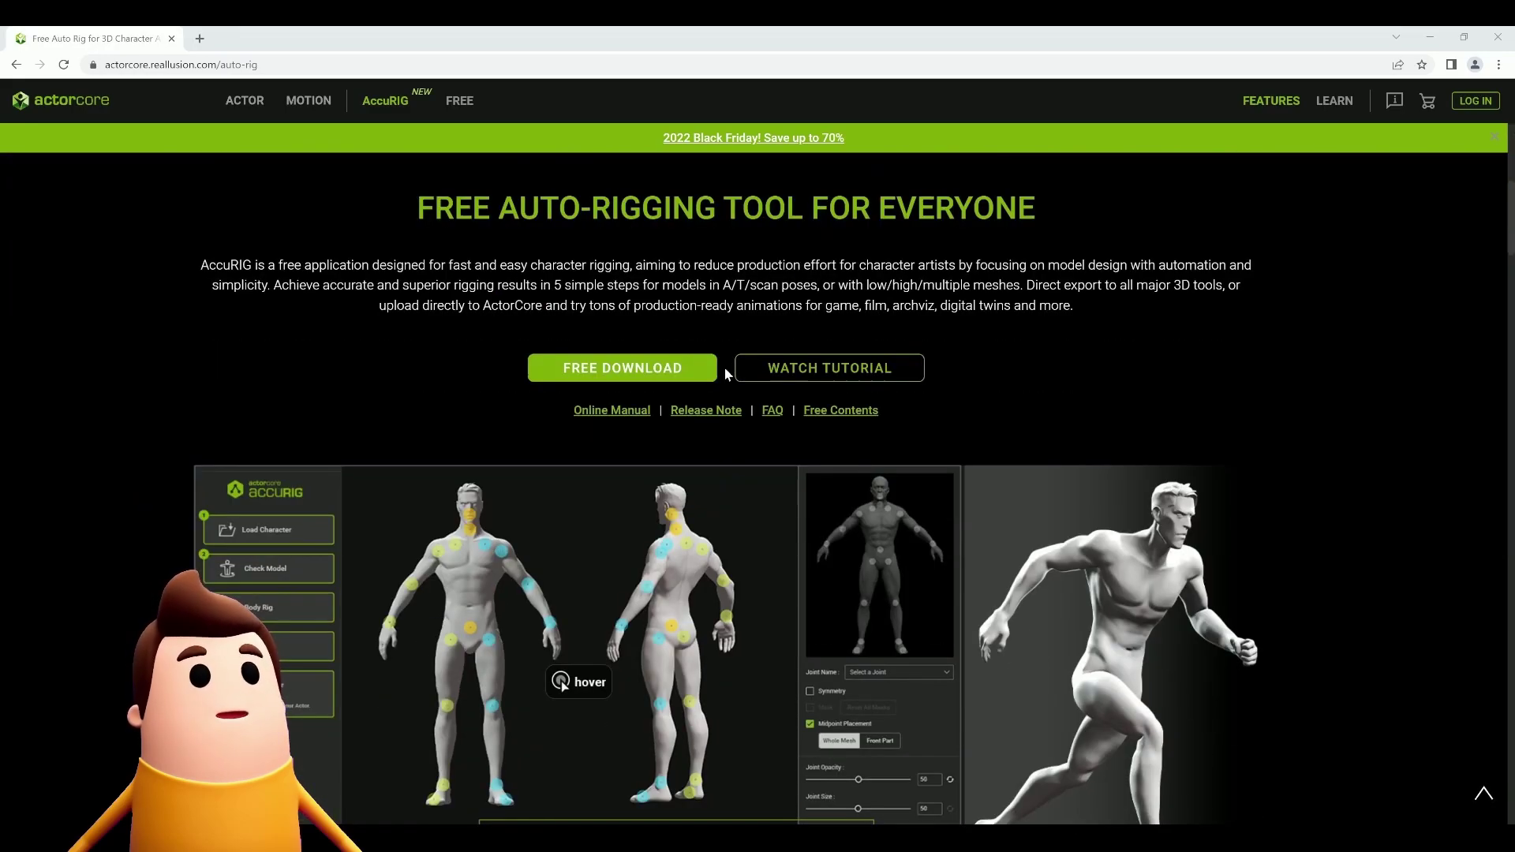
scroll(726, 372, "down", 1)
left_click(673, 307)
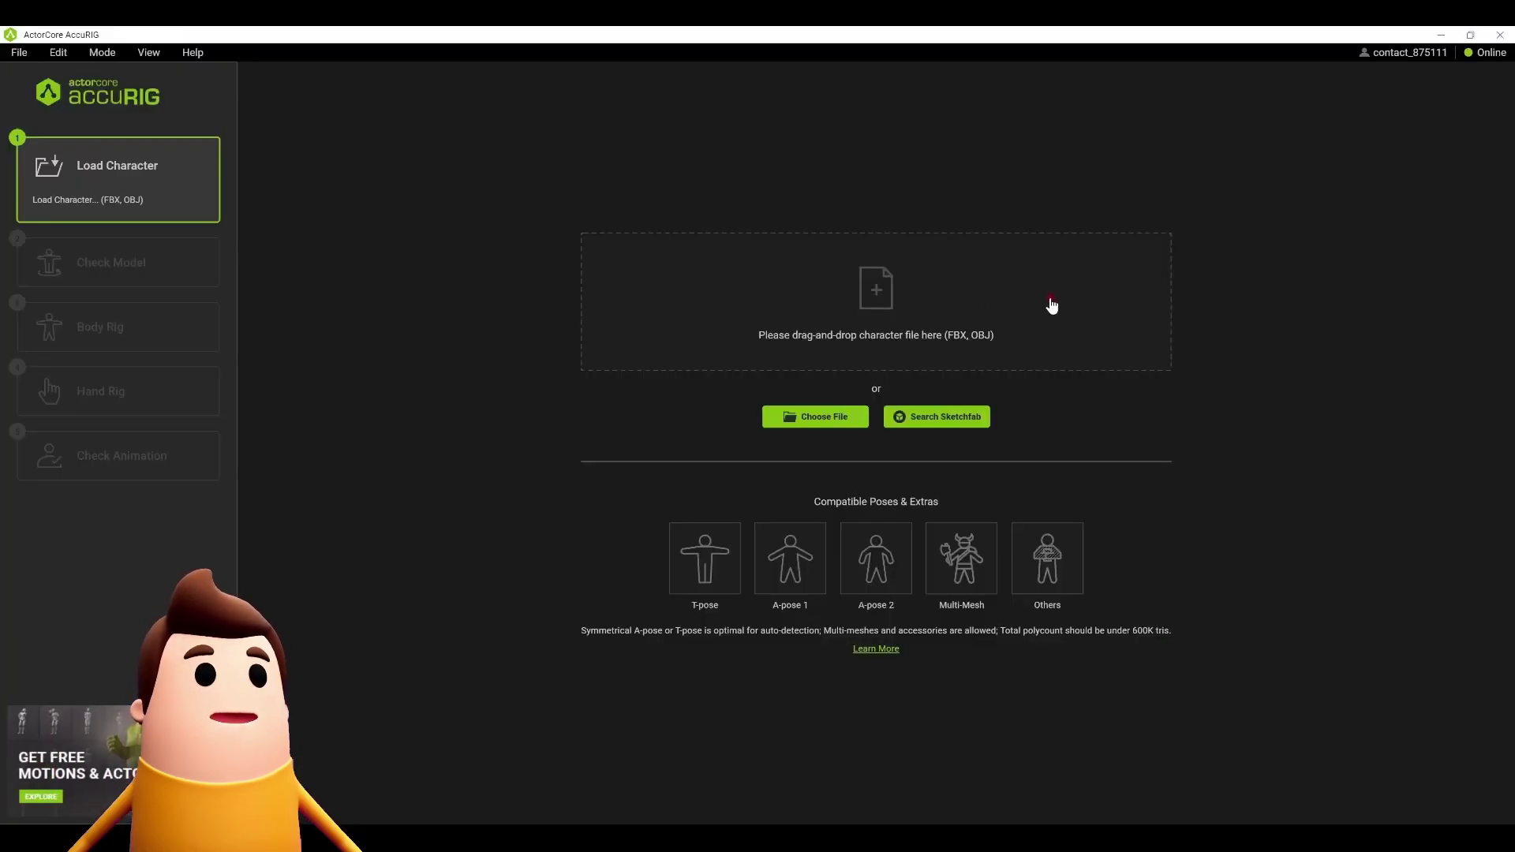
Switch to AccuRIG, load the character file DudeRig_ForAccuRig_v01 and generate its body rig joints.
left_click(1051, 305)
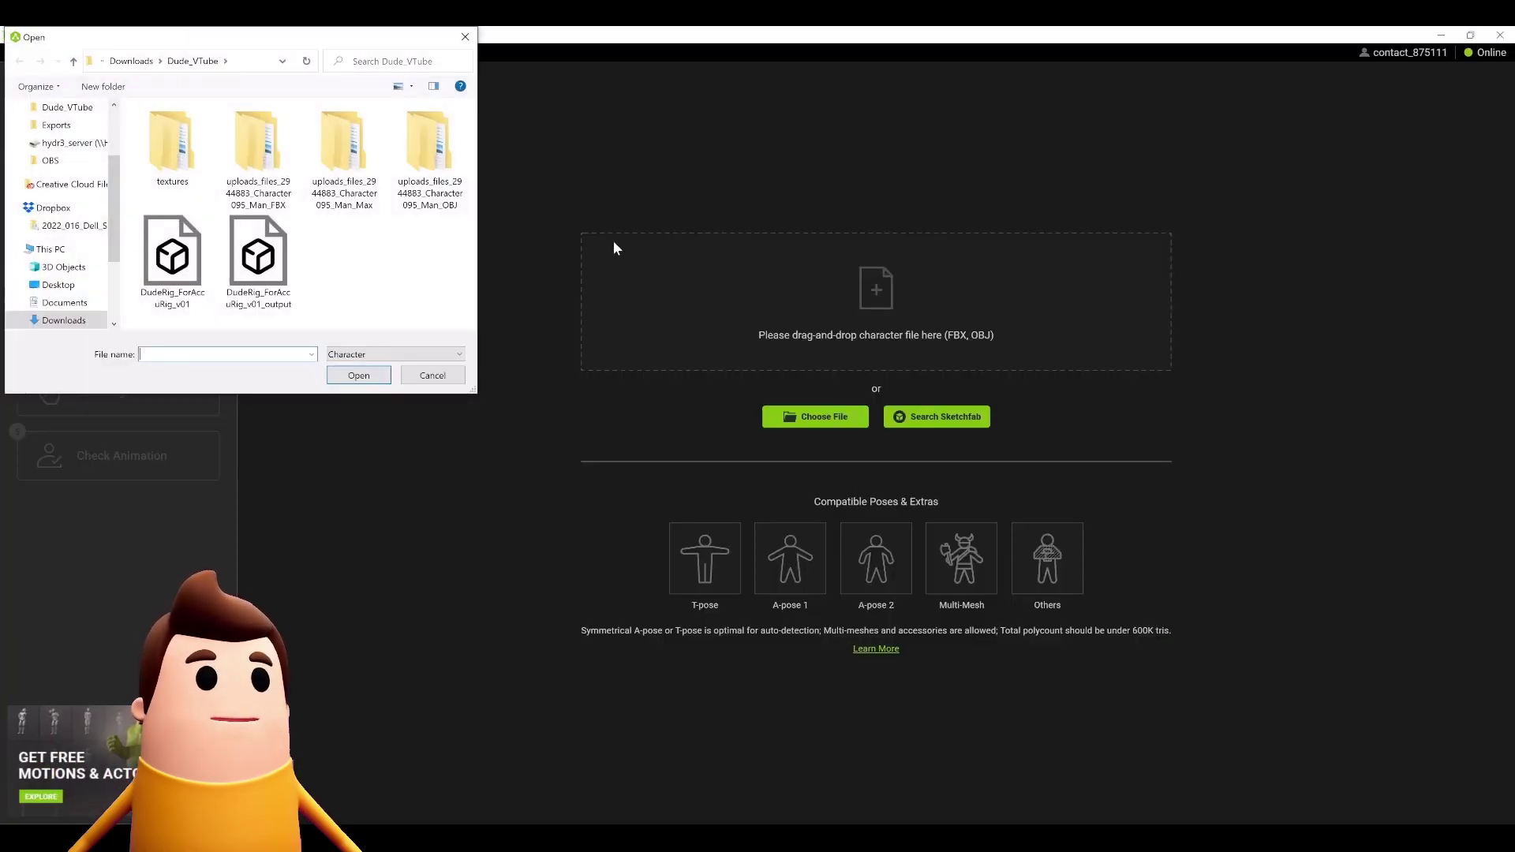
double_click(172, 260)
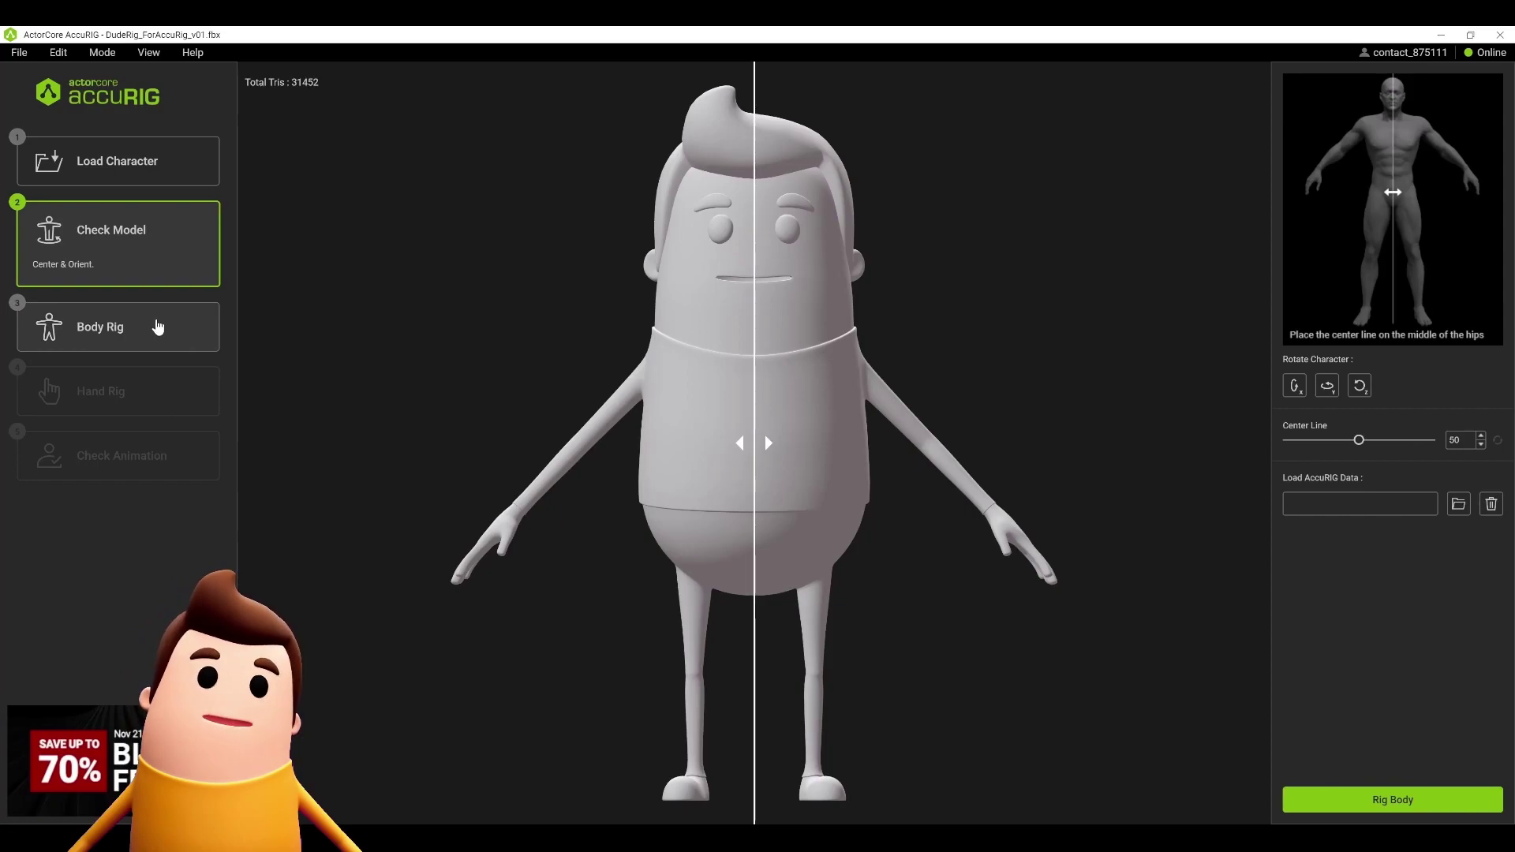
left_click(158, 327)
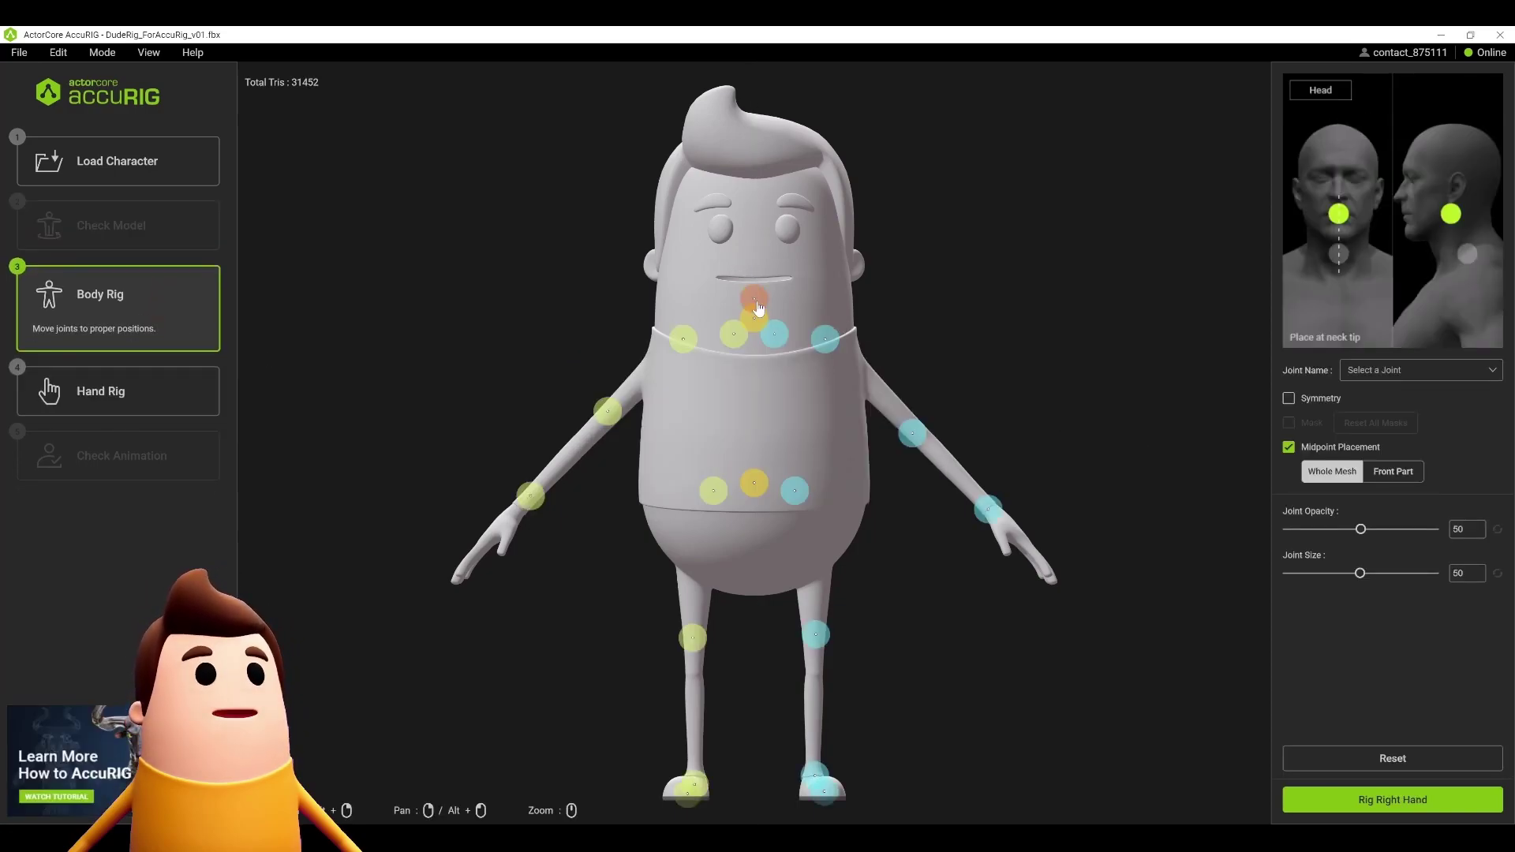
With Symmetry on, move the shoulder joints to the tops of the arms and the elbow joints to mid-arm.
left_click_drag(825, 341, 842, 372)
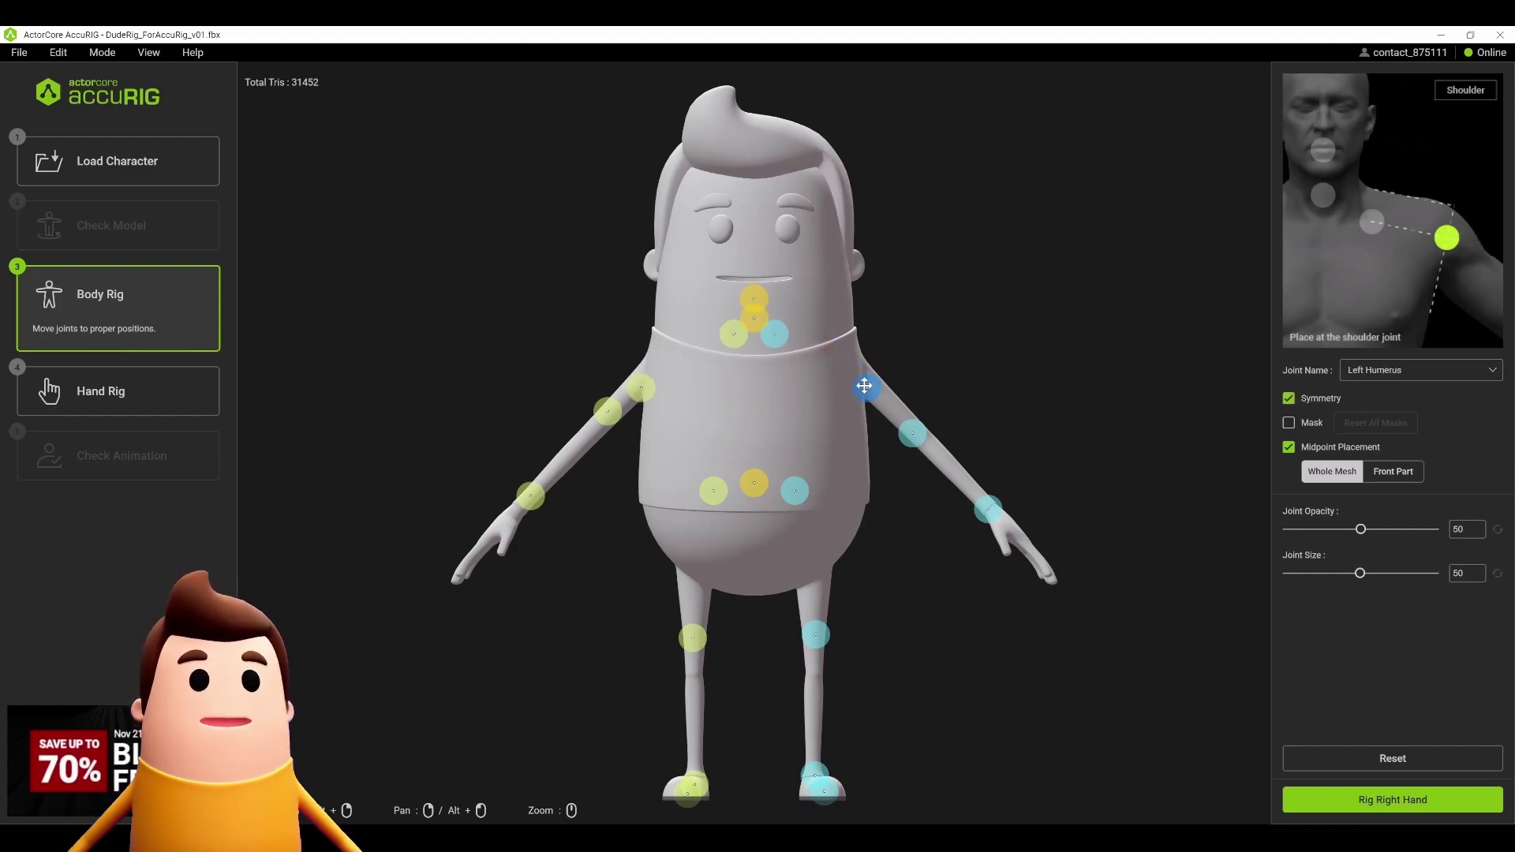
left_click_drag(912, 433, 935, 446)
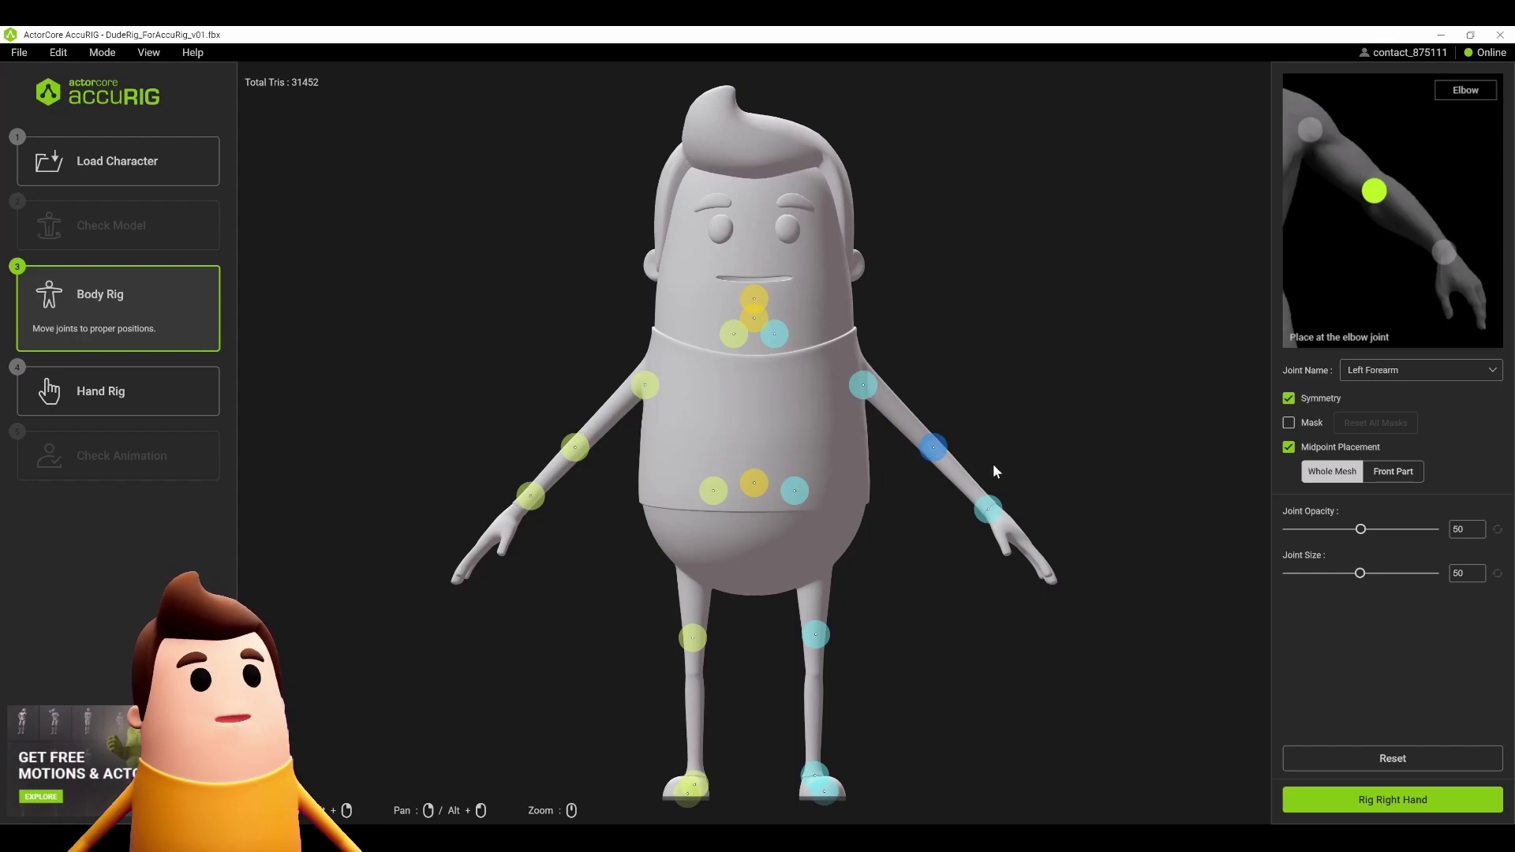
left_click_drag(864, 385, 869, 382)
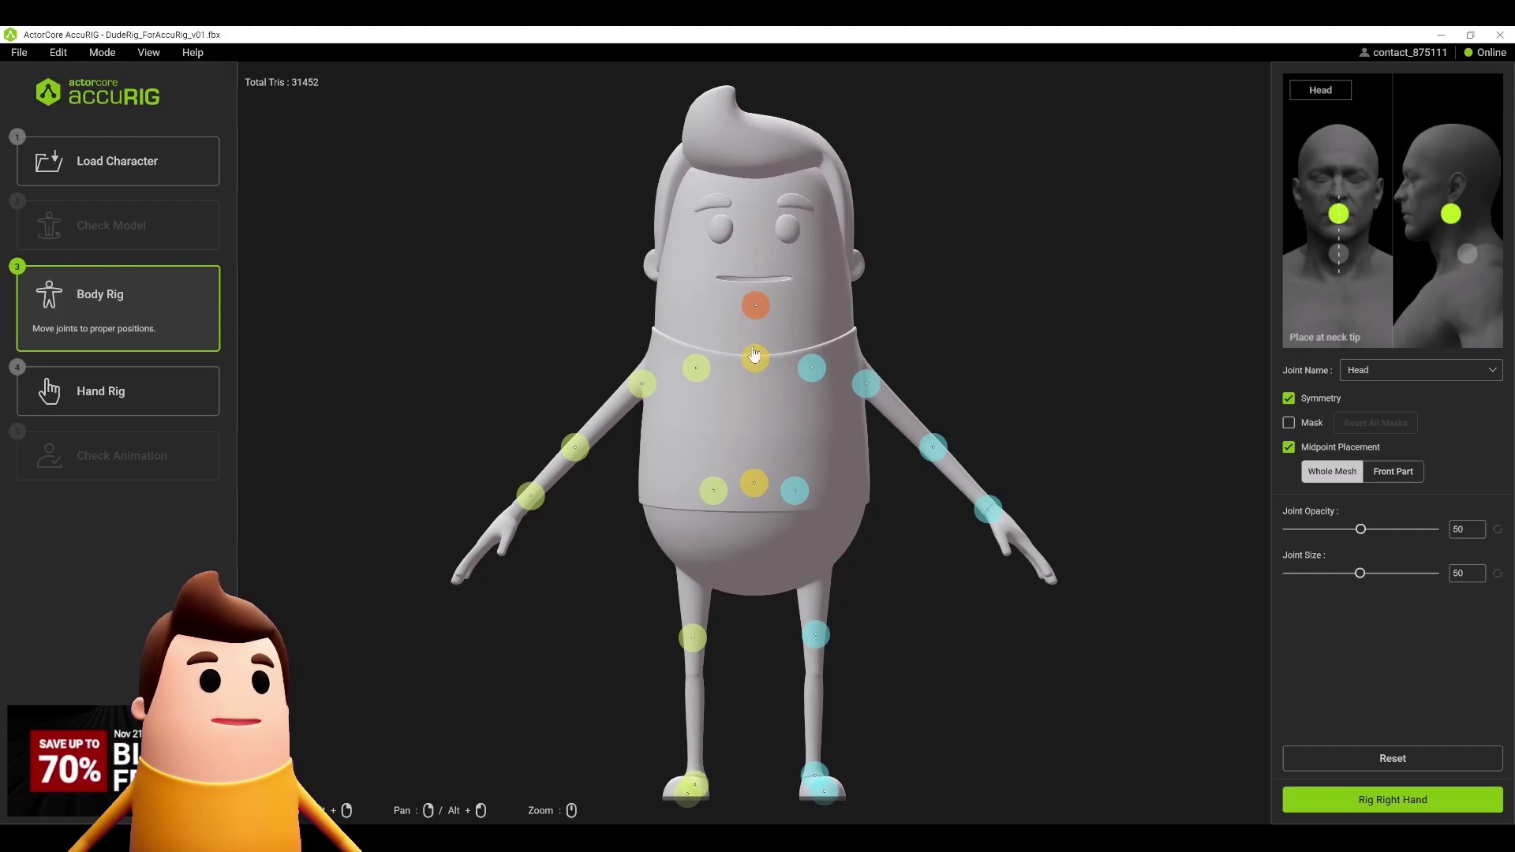
Move the hip joints down to the tops of the legs and the knee joints to mid-leg, and fine-tune the elbows.
left_click_drag(804, 506, 808, 574)
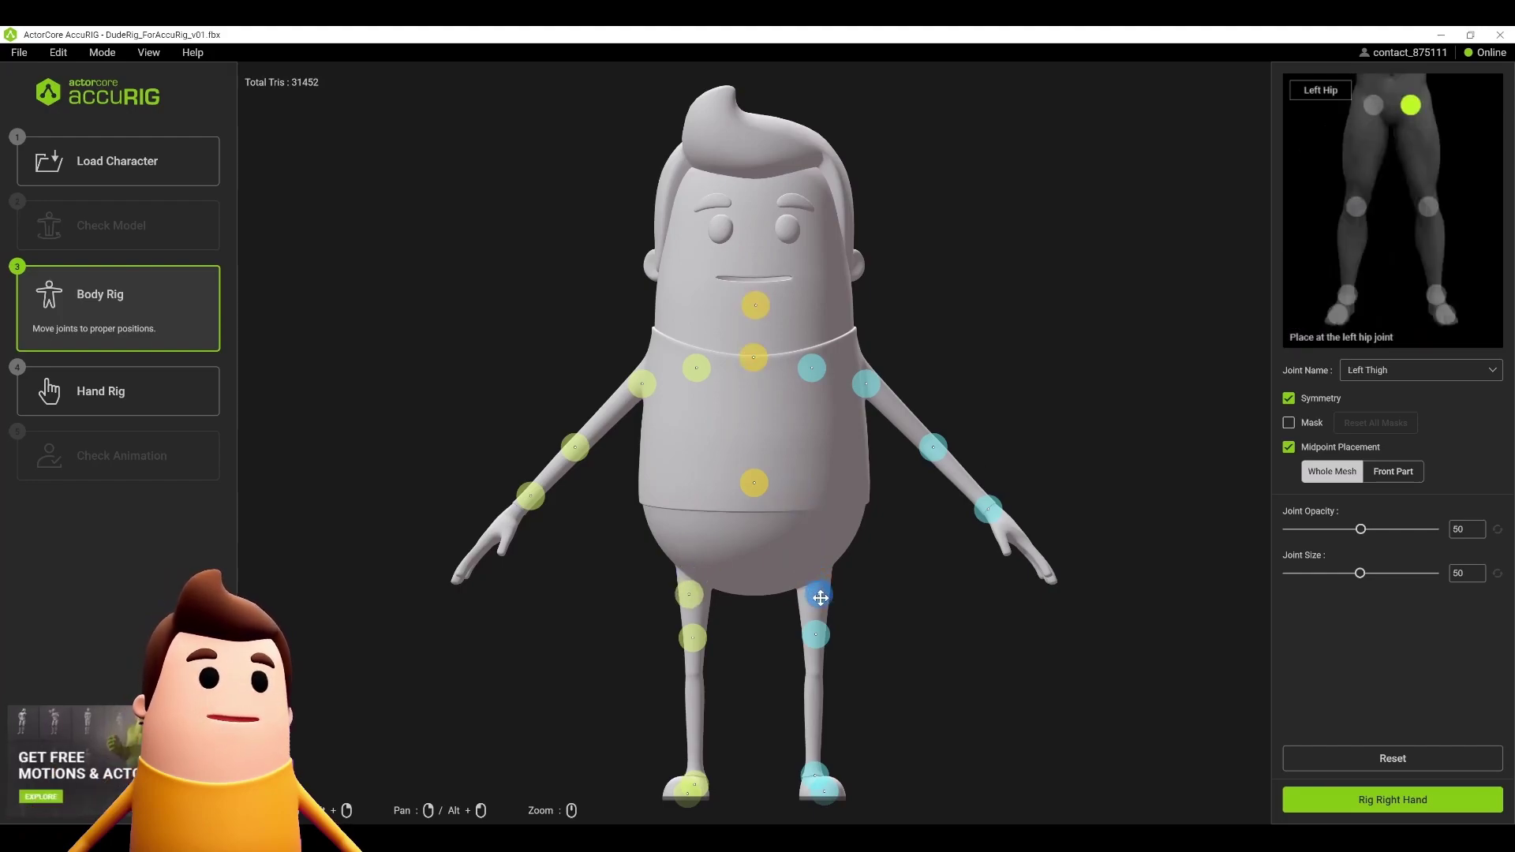
left_click_drag(816, 634, 817, 675)
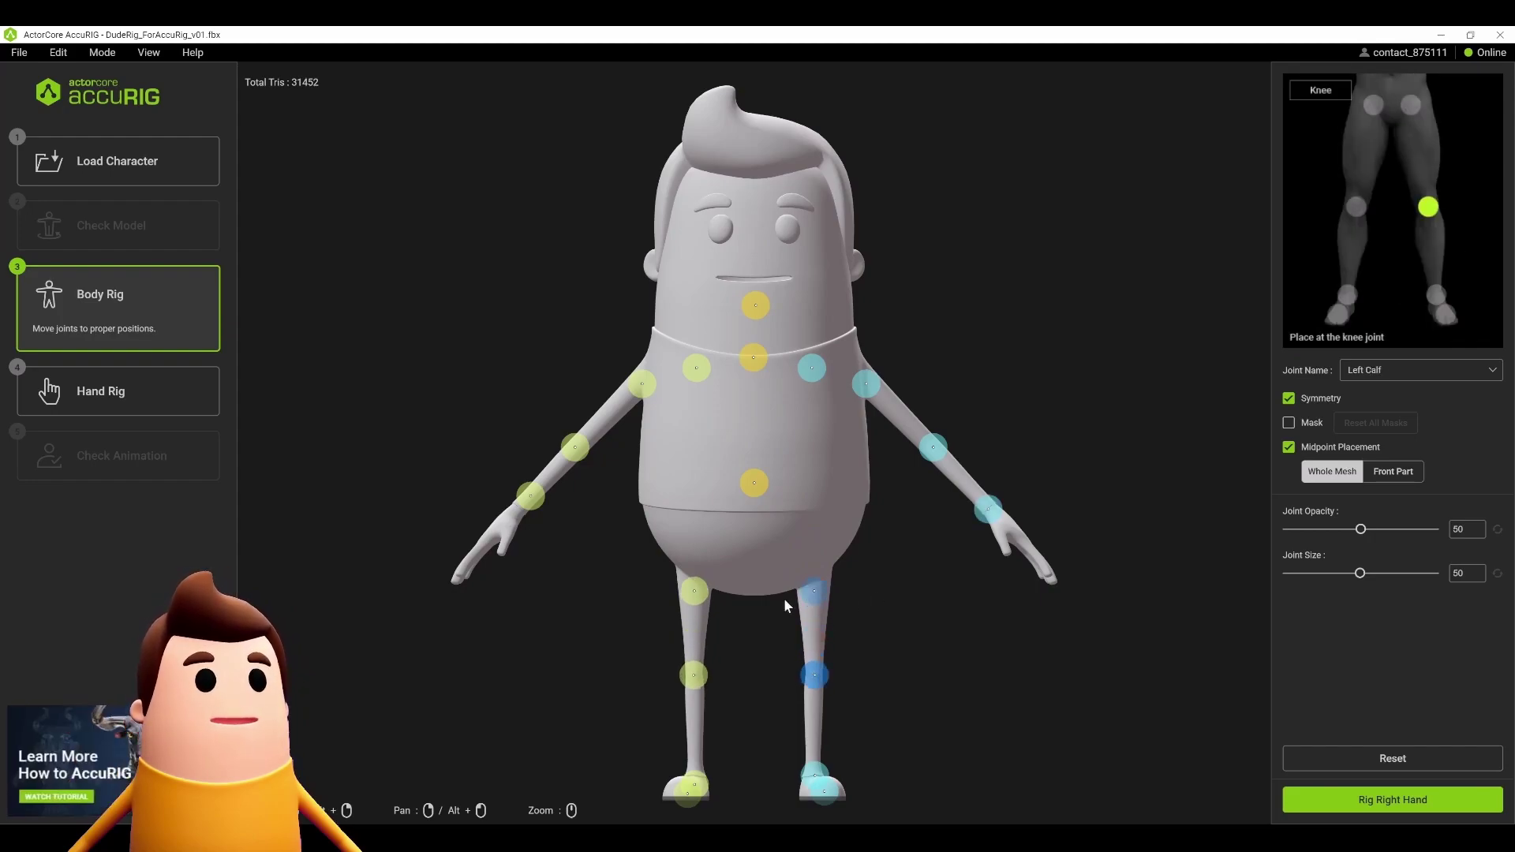
left_click(934, 449)
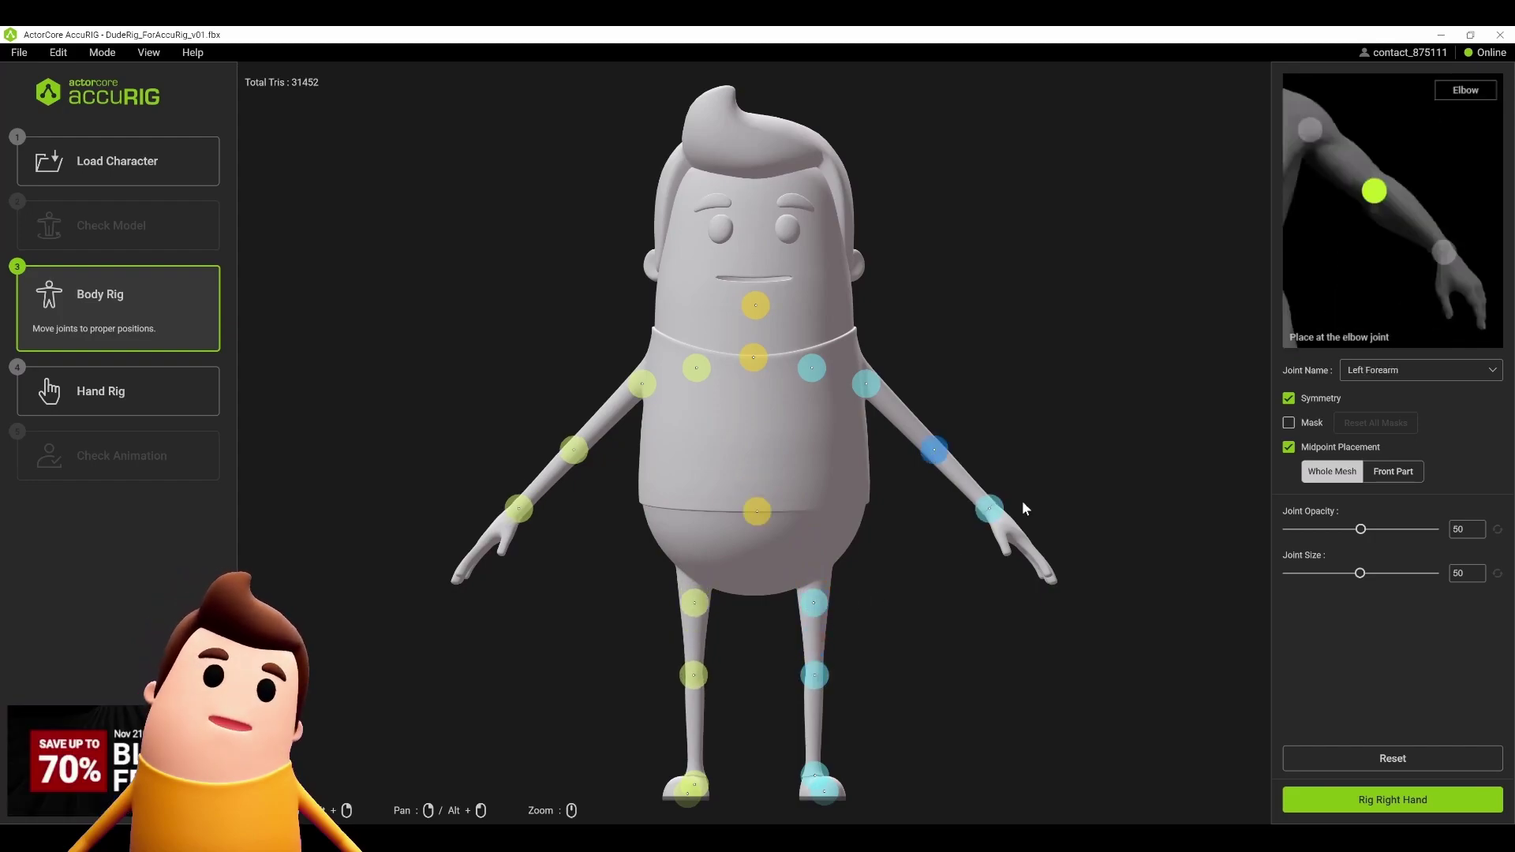
Rig the right hand with five fingers and align its thumb and finger joints to the mesh.
left_click(1413, 802)
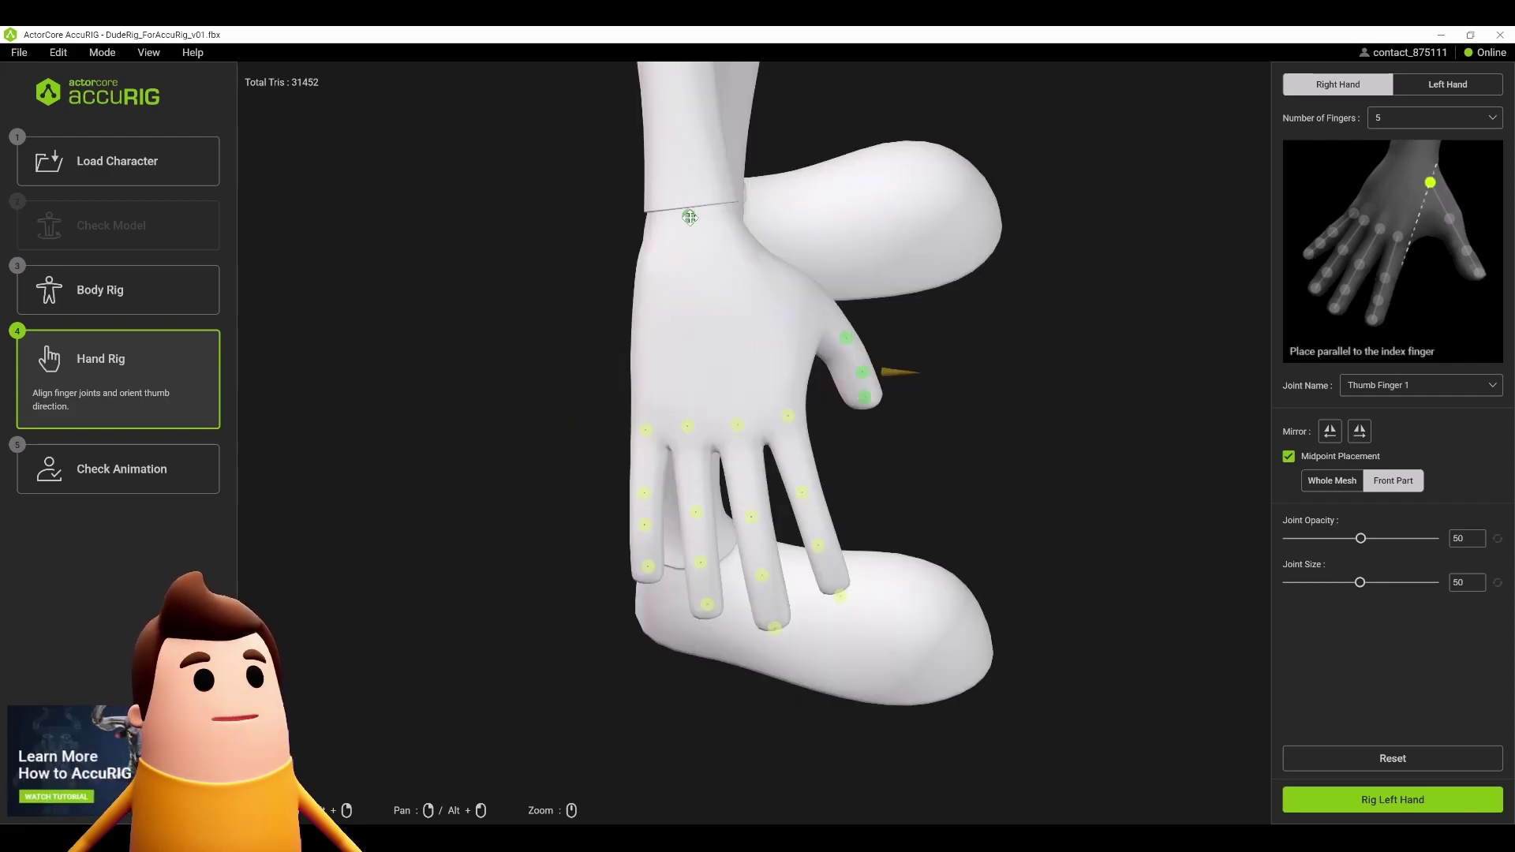
left_click_drag(849, 339, 804, 301)
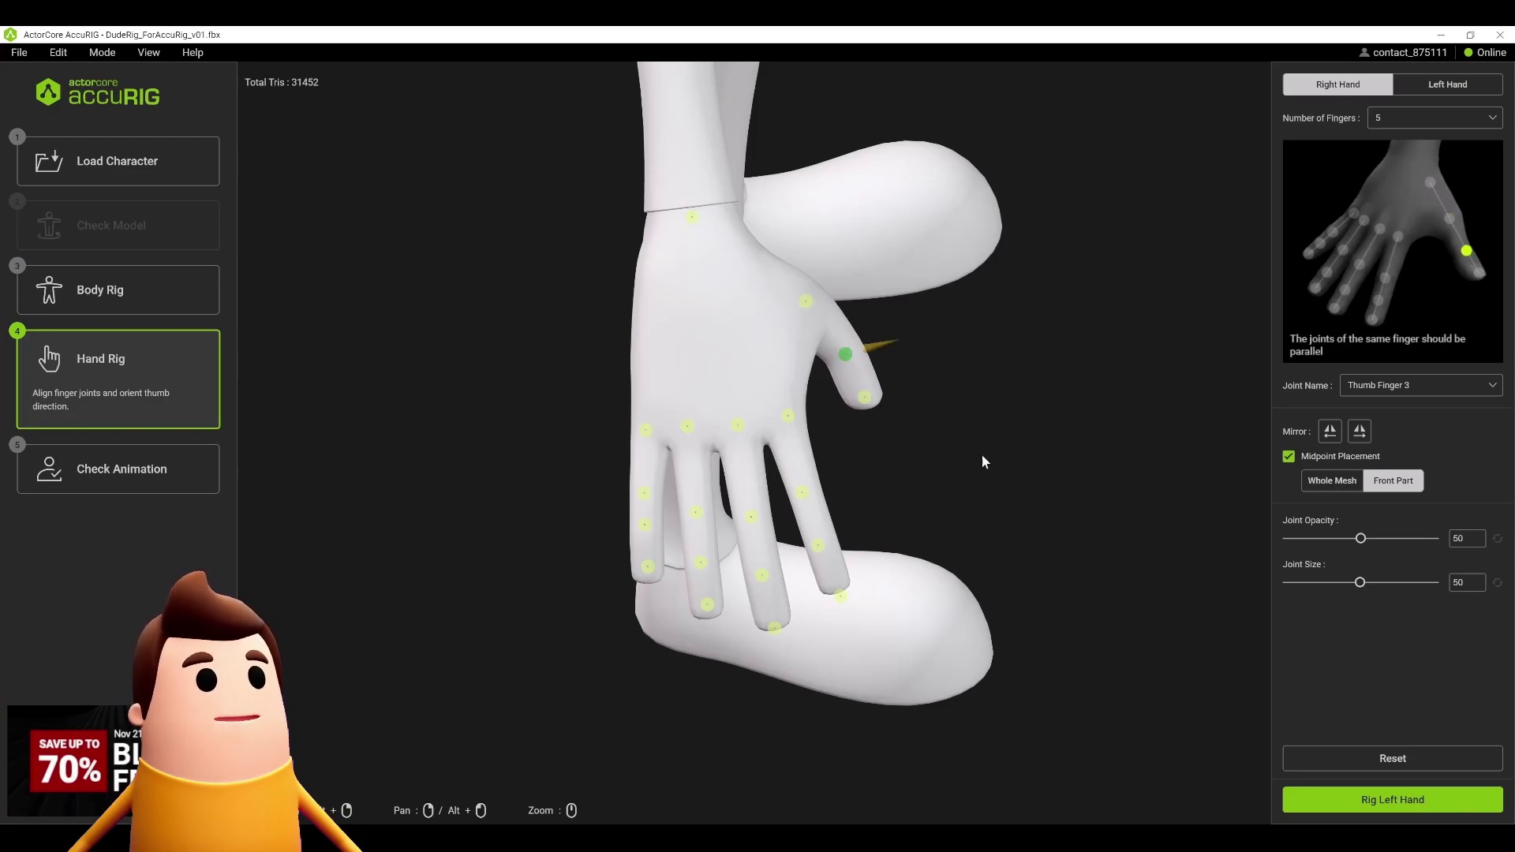
left_click_drag(984, 460, 913, 442)
left_click_drag(809, 595, 807, 580)
left_click_drag(742, 627, 630, 549)
left_click_drag(721, 348, 742, 320)
Mirror the right hand's joints to the left hand, rig the left hand and finalize the rig for animation checking.
left_click(1360, 433)
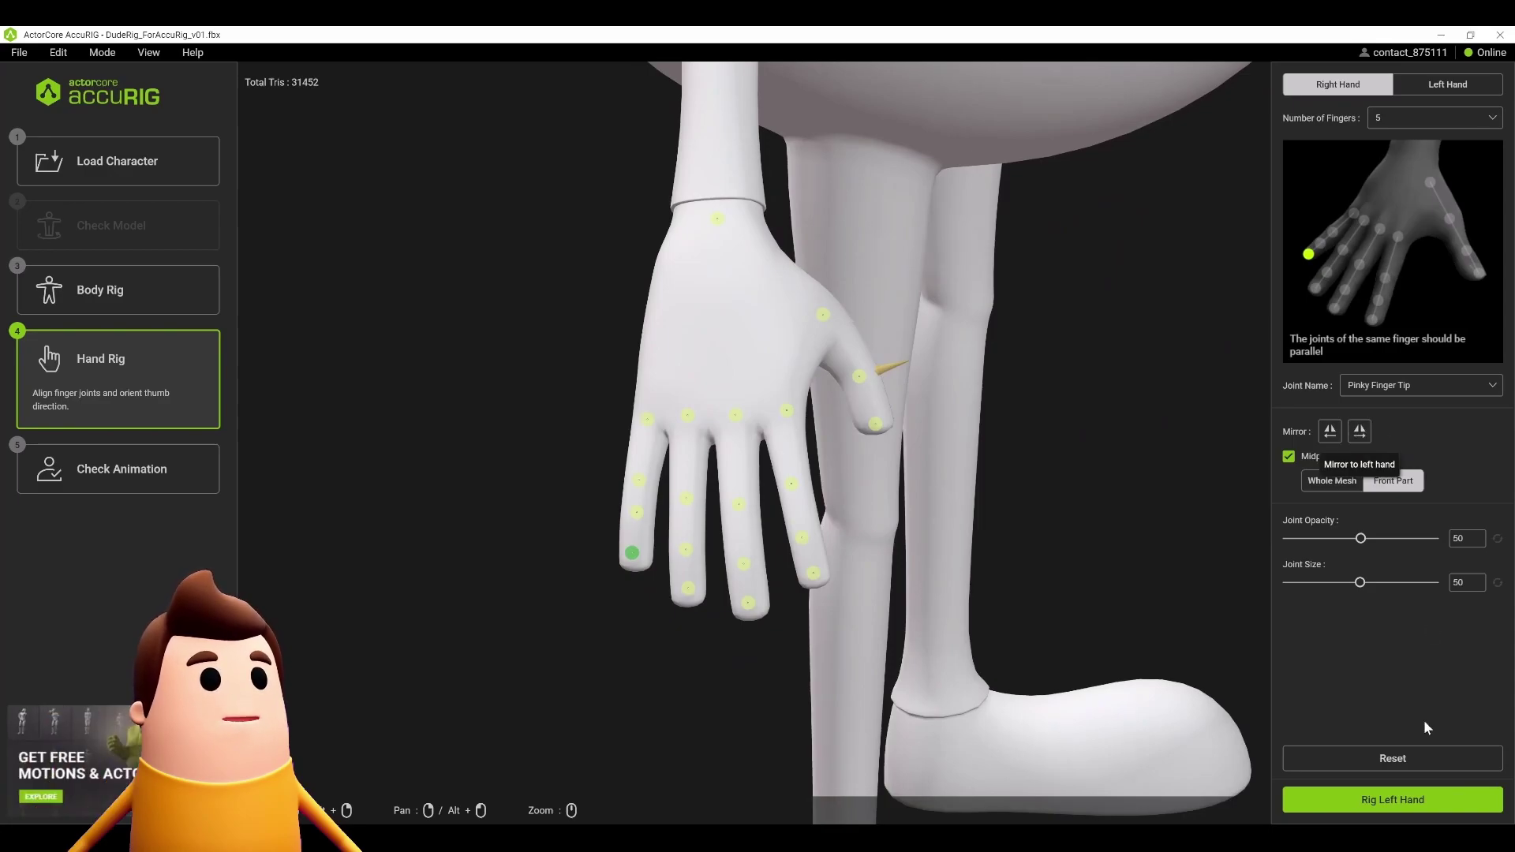
left_click(1403, 806)
left_click_drag(1055, 513, 1091, 502)
left_click(1393, 800)
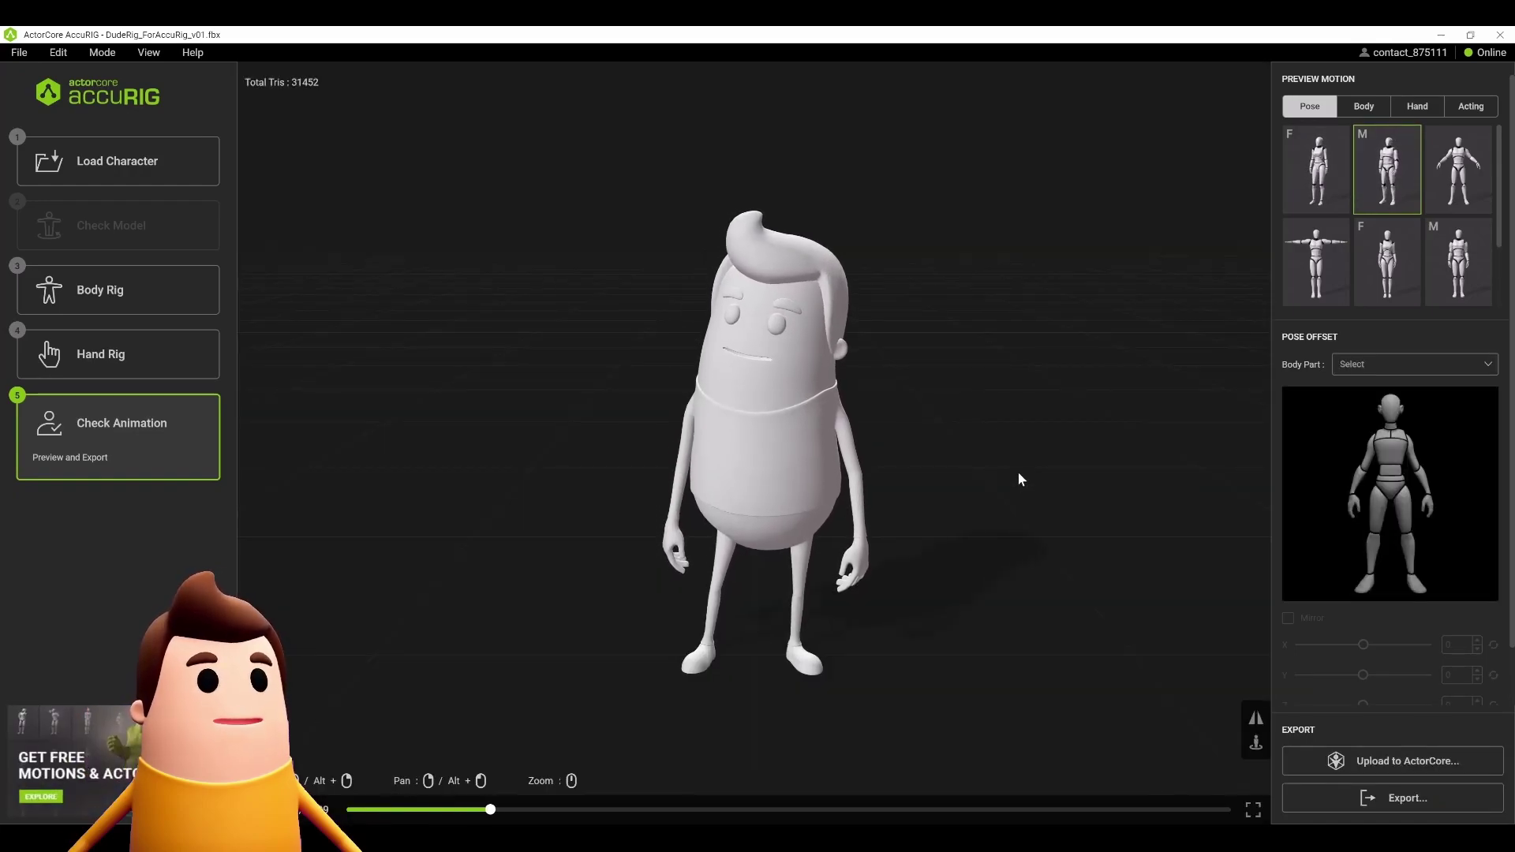
Preview the rigged character in several standing poses and the T-pose to check its deformation.
mouse_move(1020, 475)
left_mouse_down()
mouse_move(974, 489)
mouse_move(1015, 484)
mouse_move(1001, 477)
left_mouse_up()
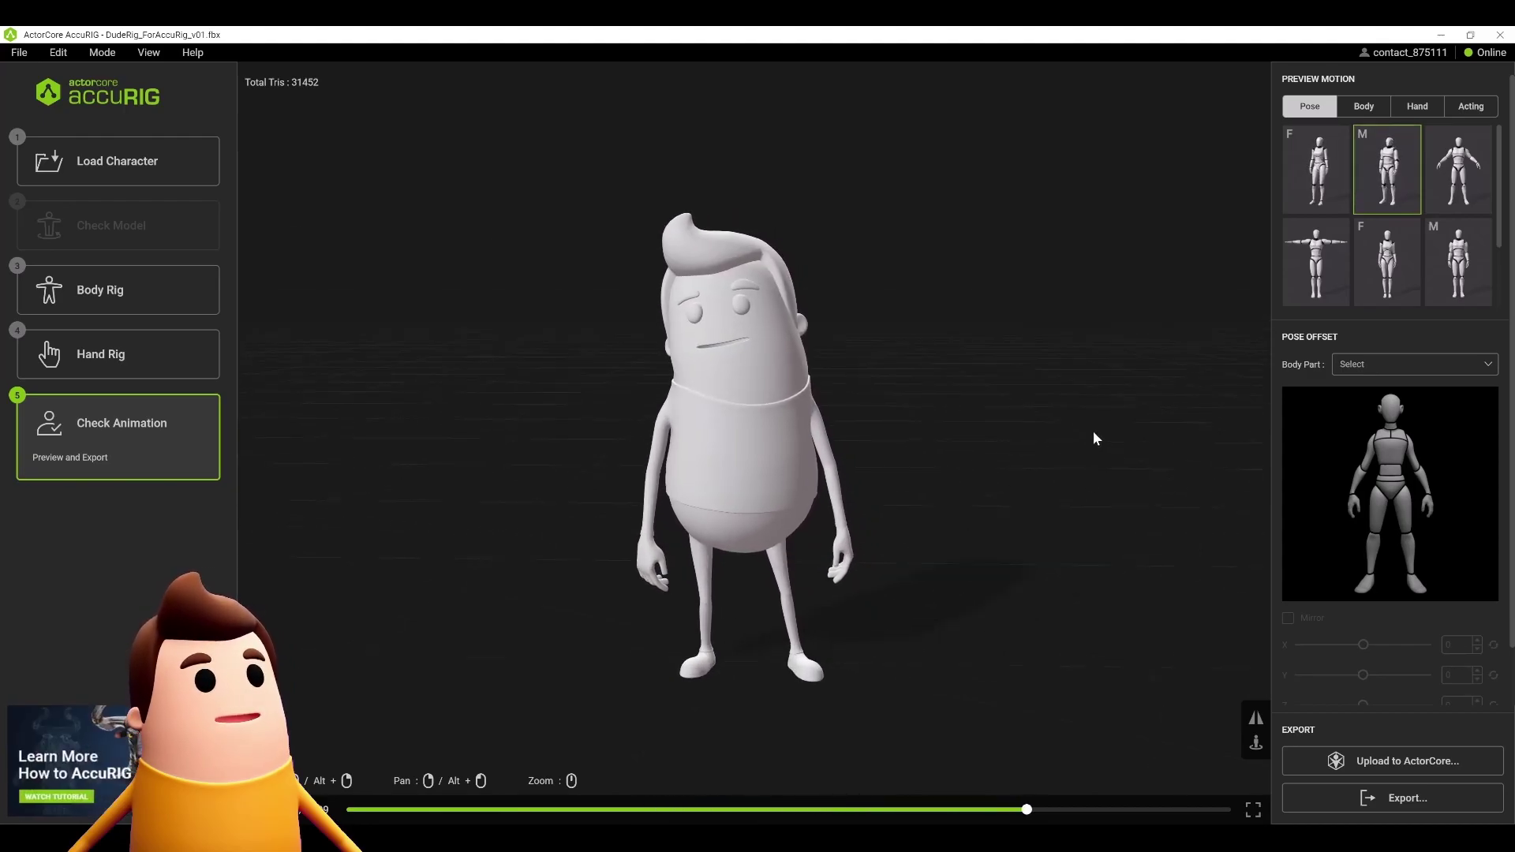
left_click(1466, 194)
left_click(1469, 255)
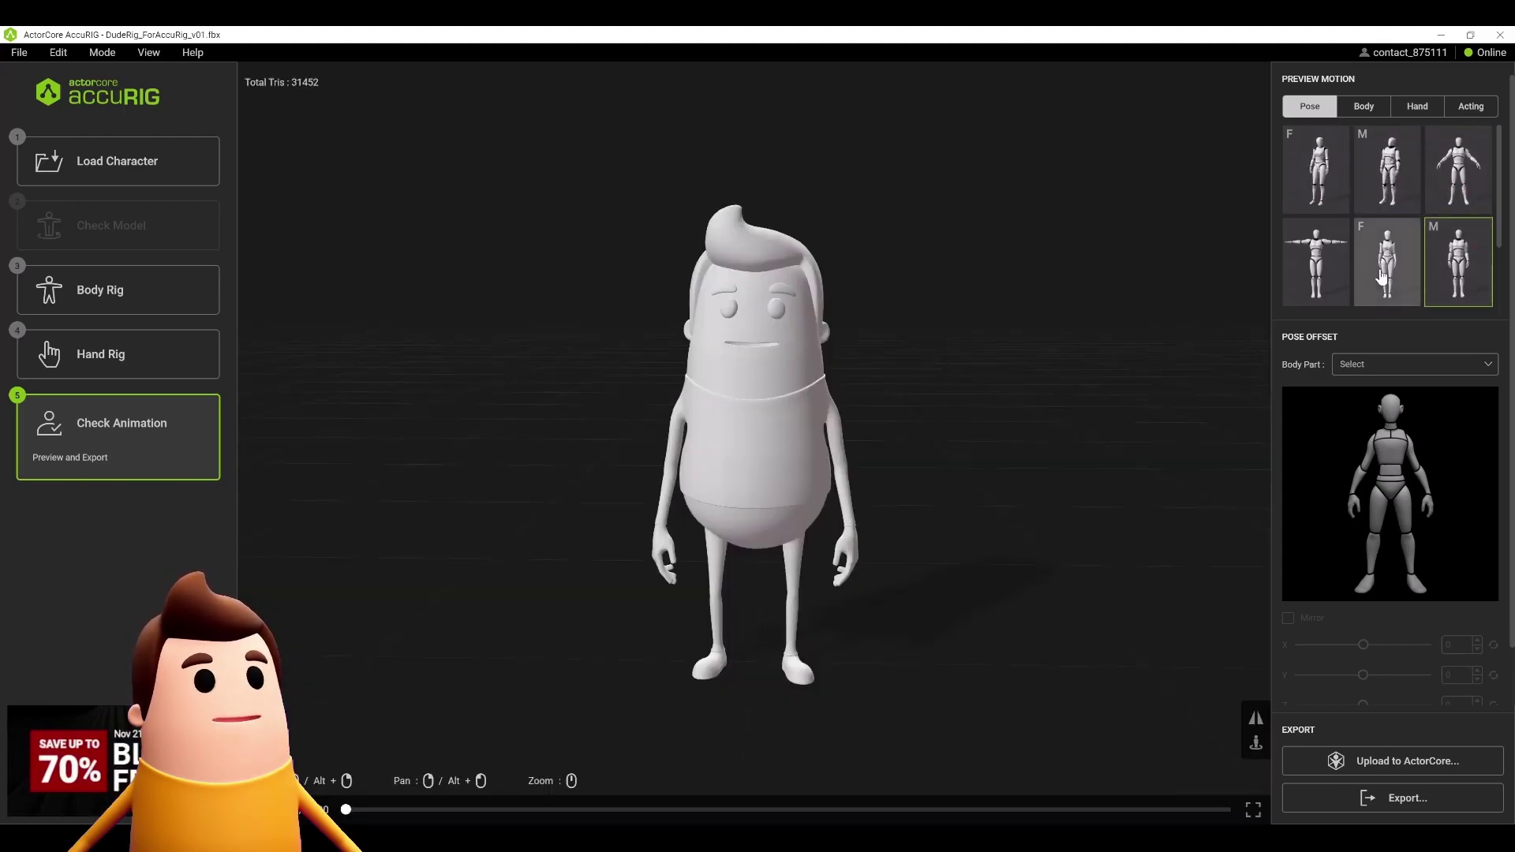
left_click(1380, 270)
left_click(1322, 274)
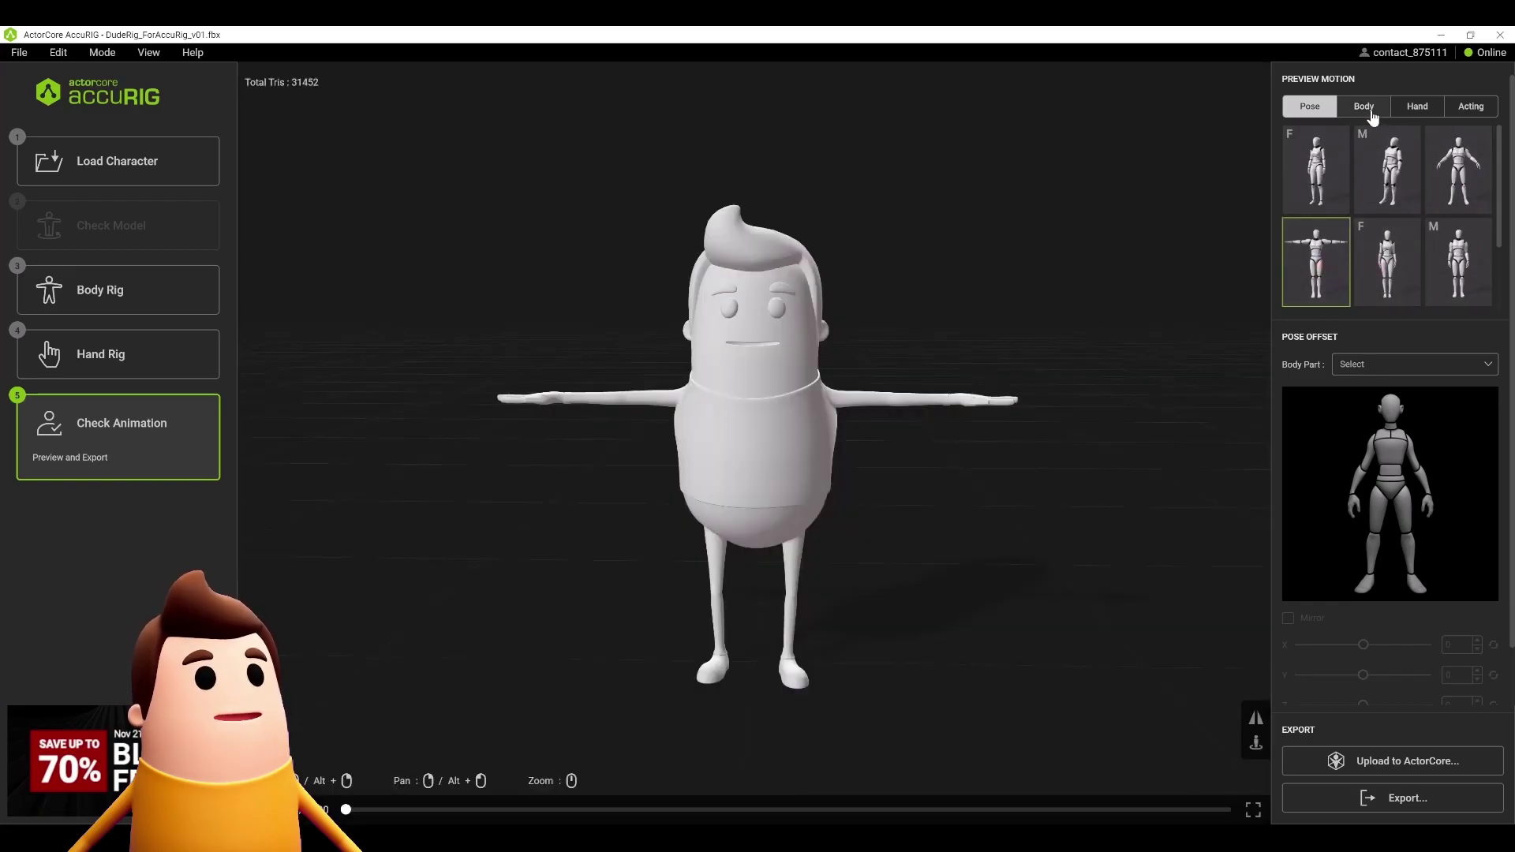
Preview several body motions on the character to check how the torso and limbs deform.
left_click(1364, 105)
left_click(1329, 189)
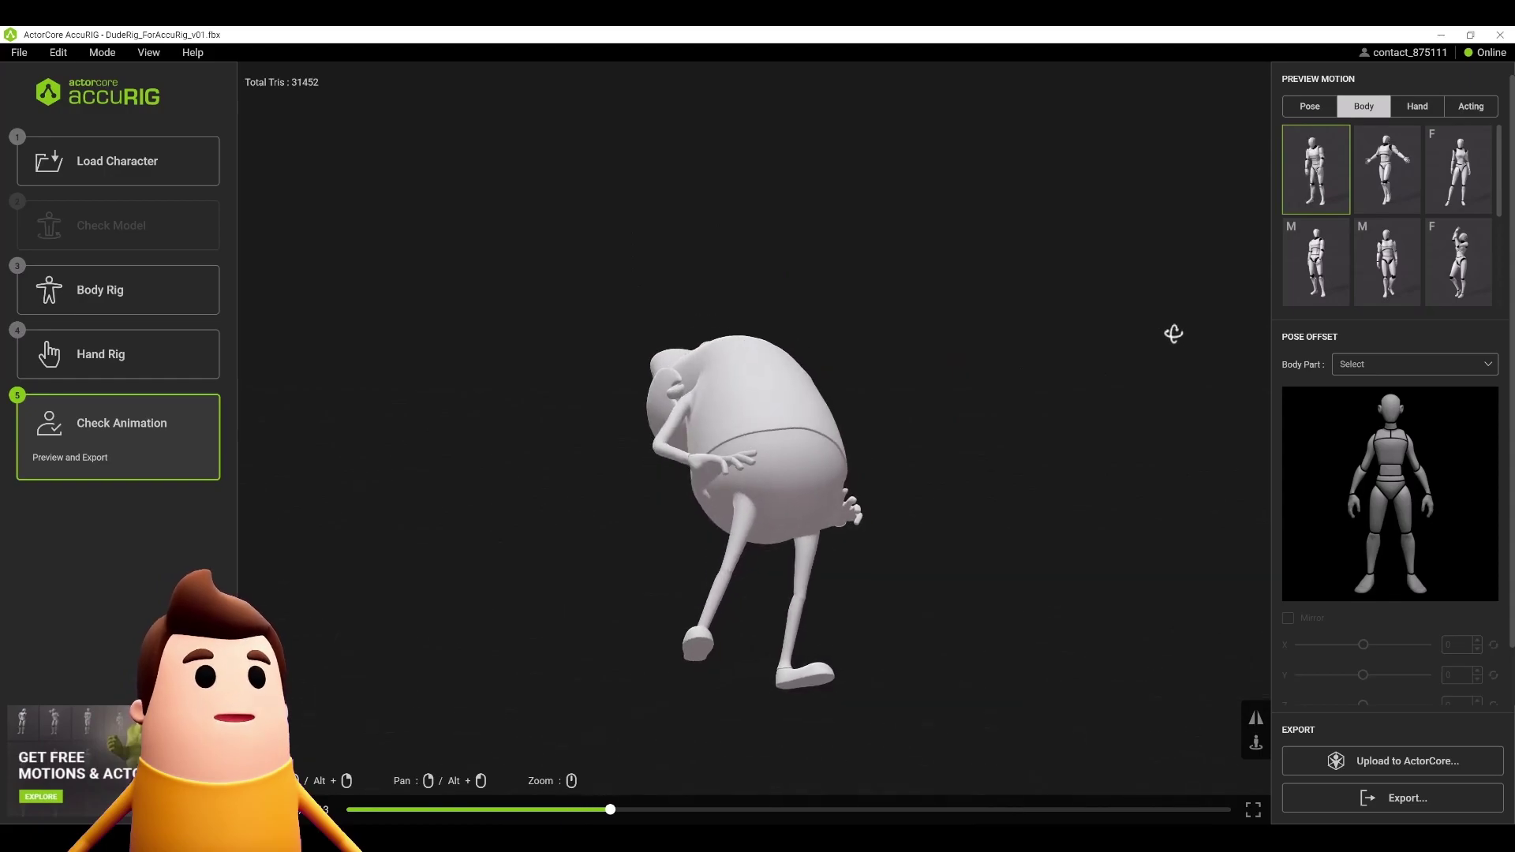
left_click(1458, 262)
left_click(1371, 290)
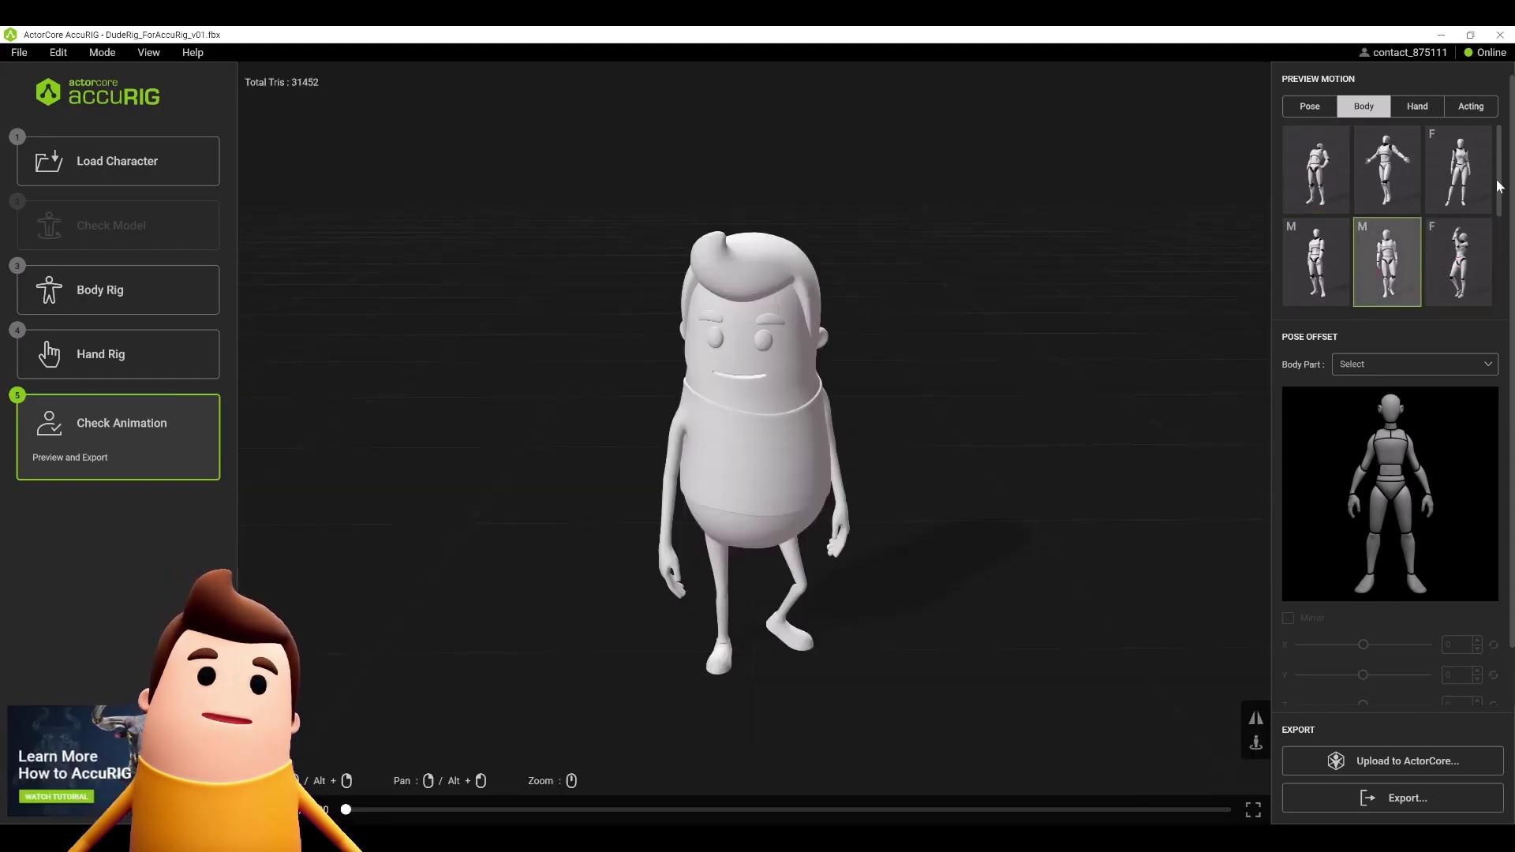
left_click(1484, 168)
Preview the first and last hand motions on the character to check the finger rig.
left_click(1432, 109)
left_click(1316, 172)
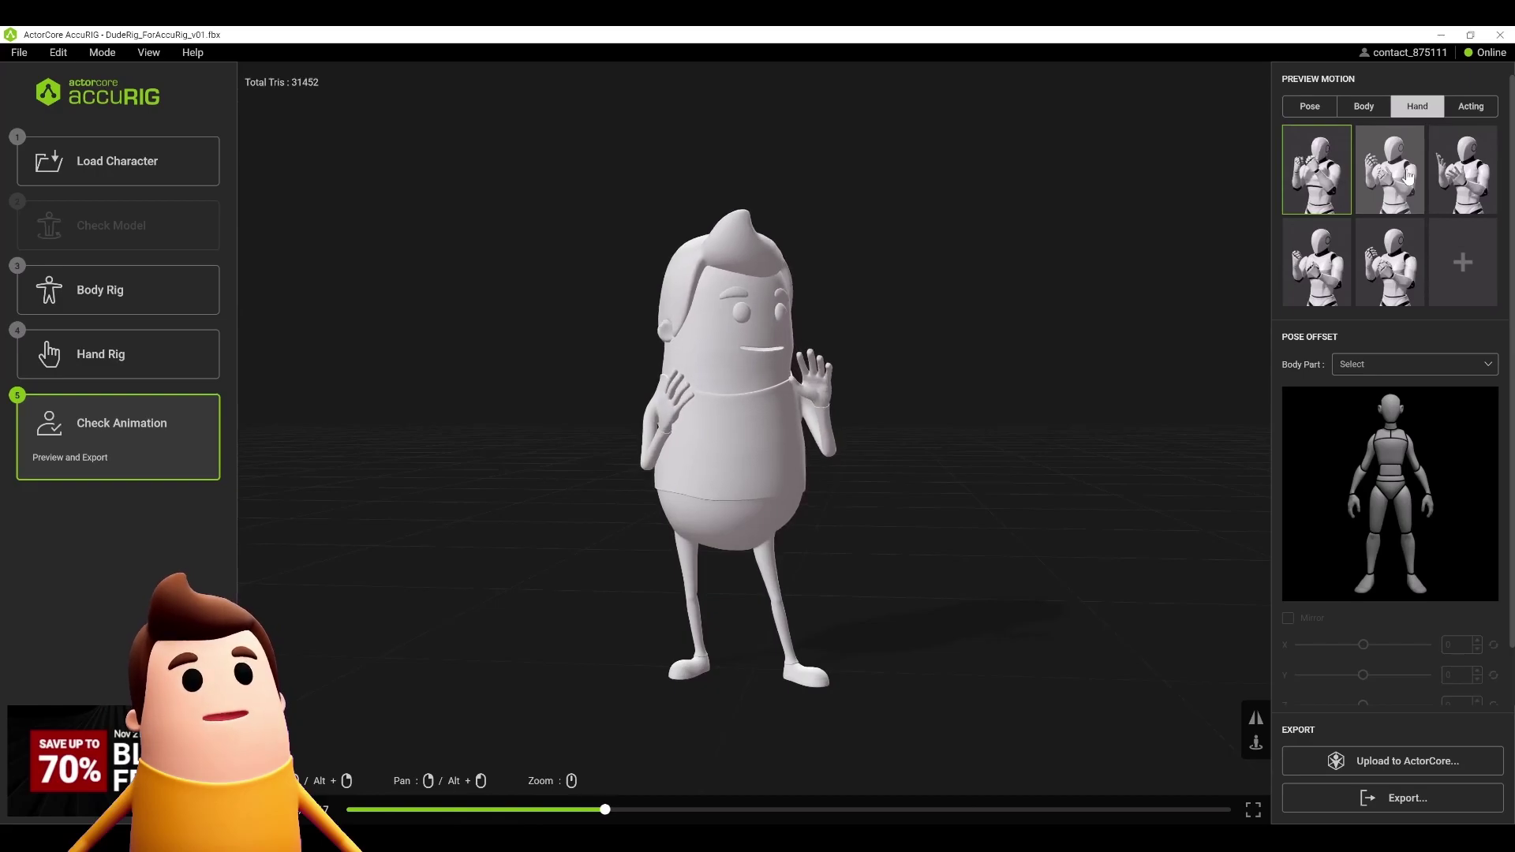
left_click(1389, 262)
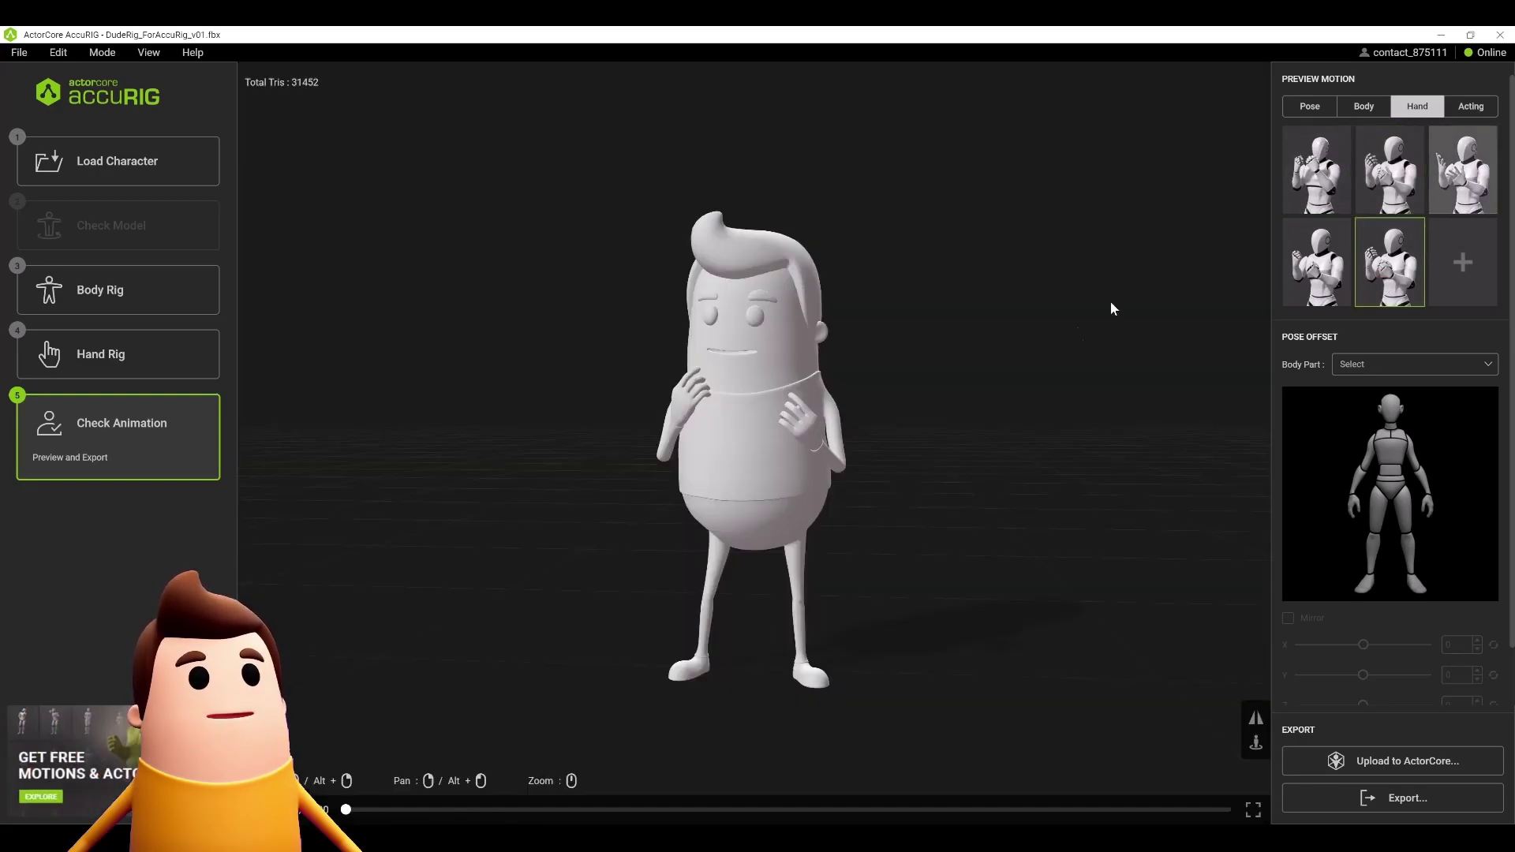
Preview a female and a male acting motion on the rigged character.
left_click(1471, 105)
left_click(1462, 169)
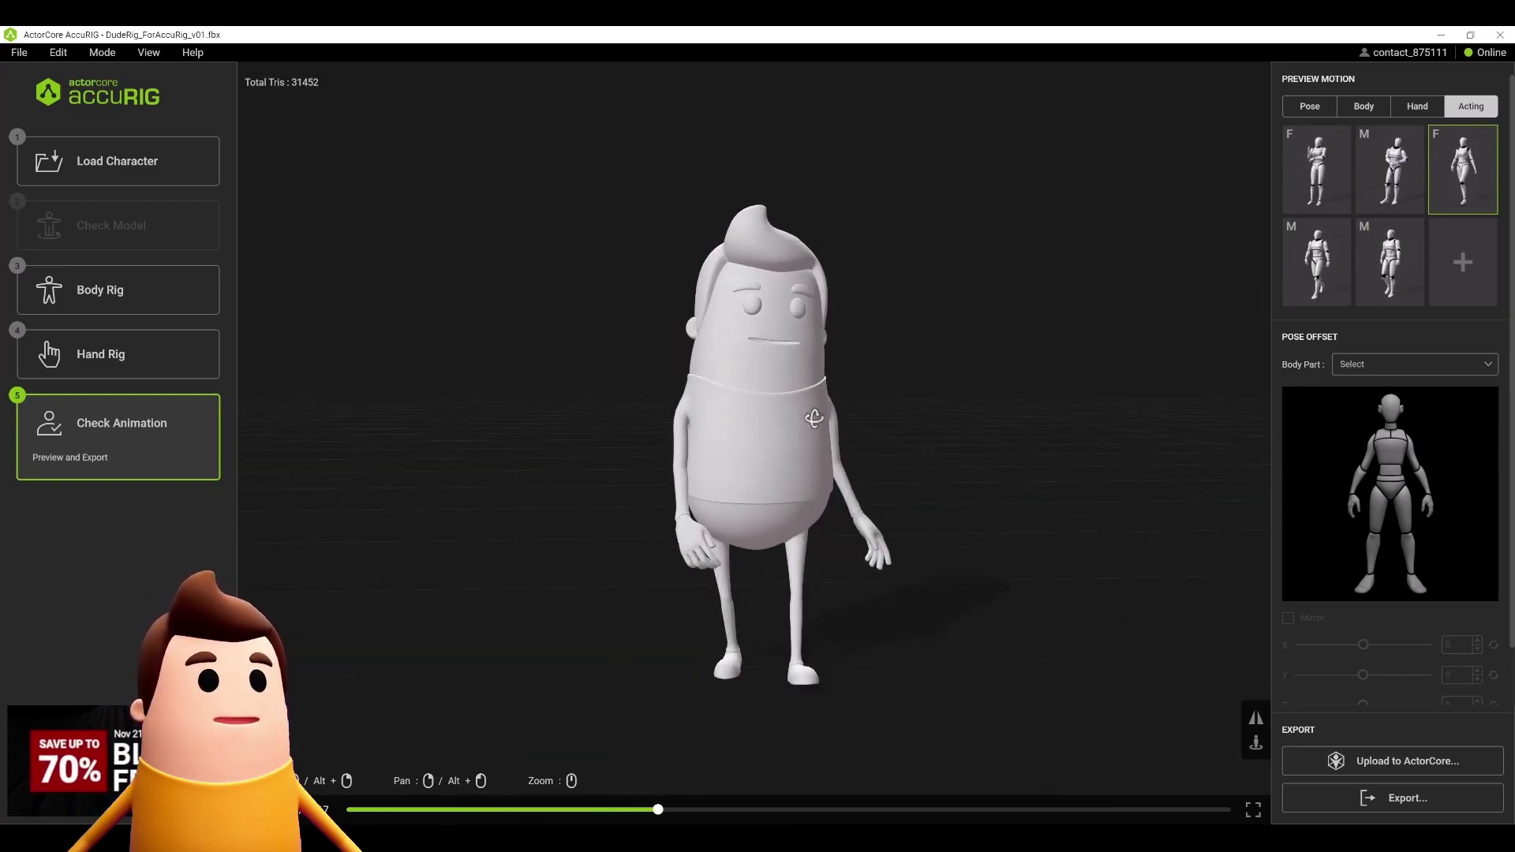
left_click(1354, 304)
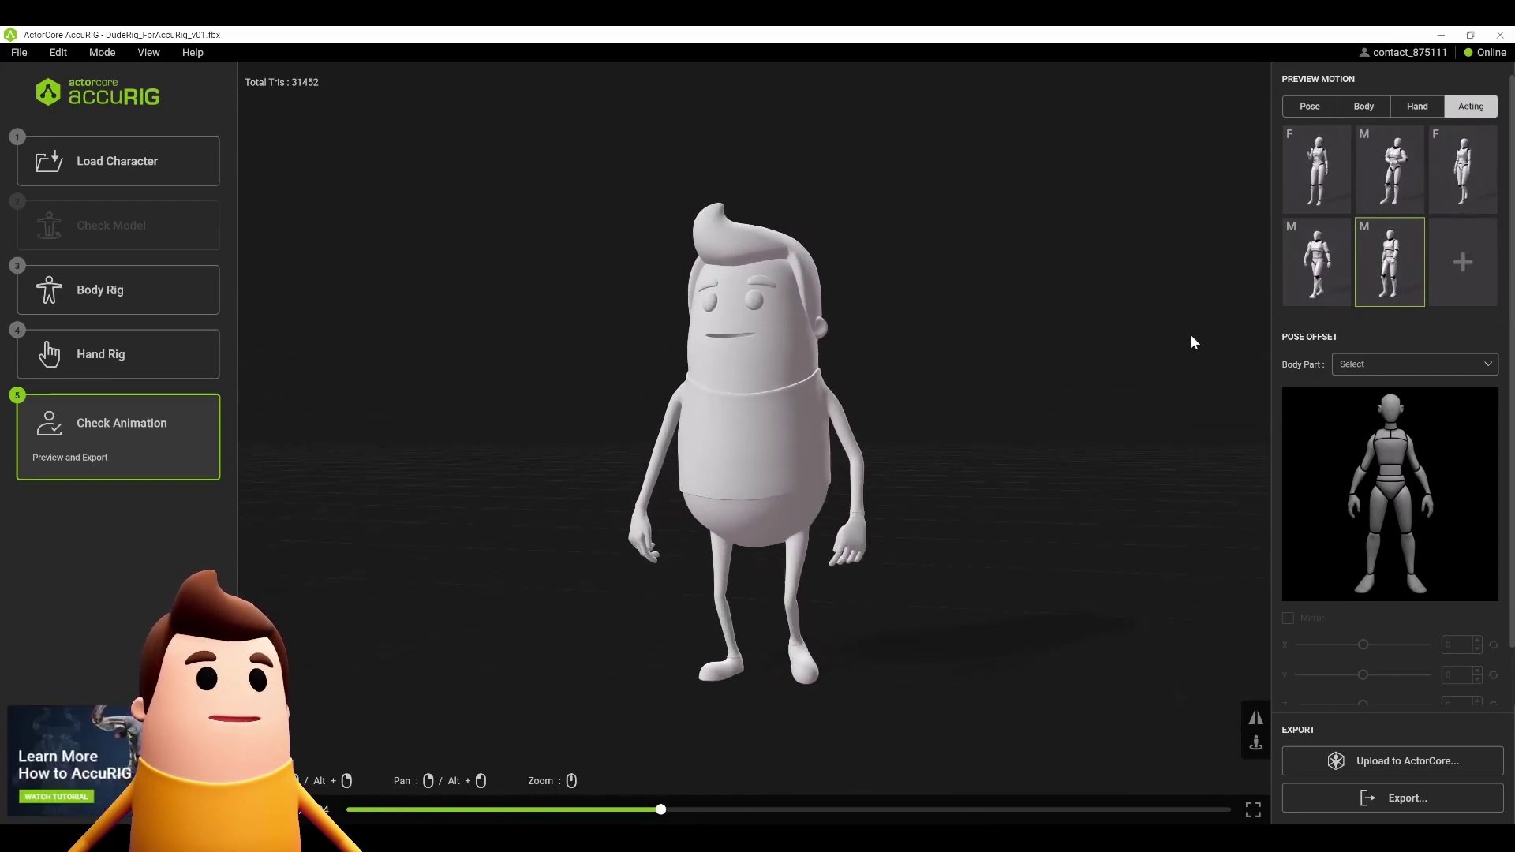
Export the rigged character as FBX with 3ds Max as target application, naming the file DudeRig_ForAccuRig_v02_output.
left_click(1351, 798)
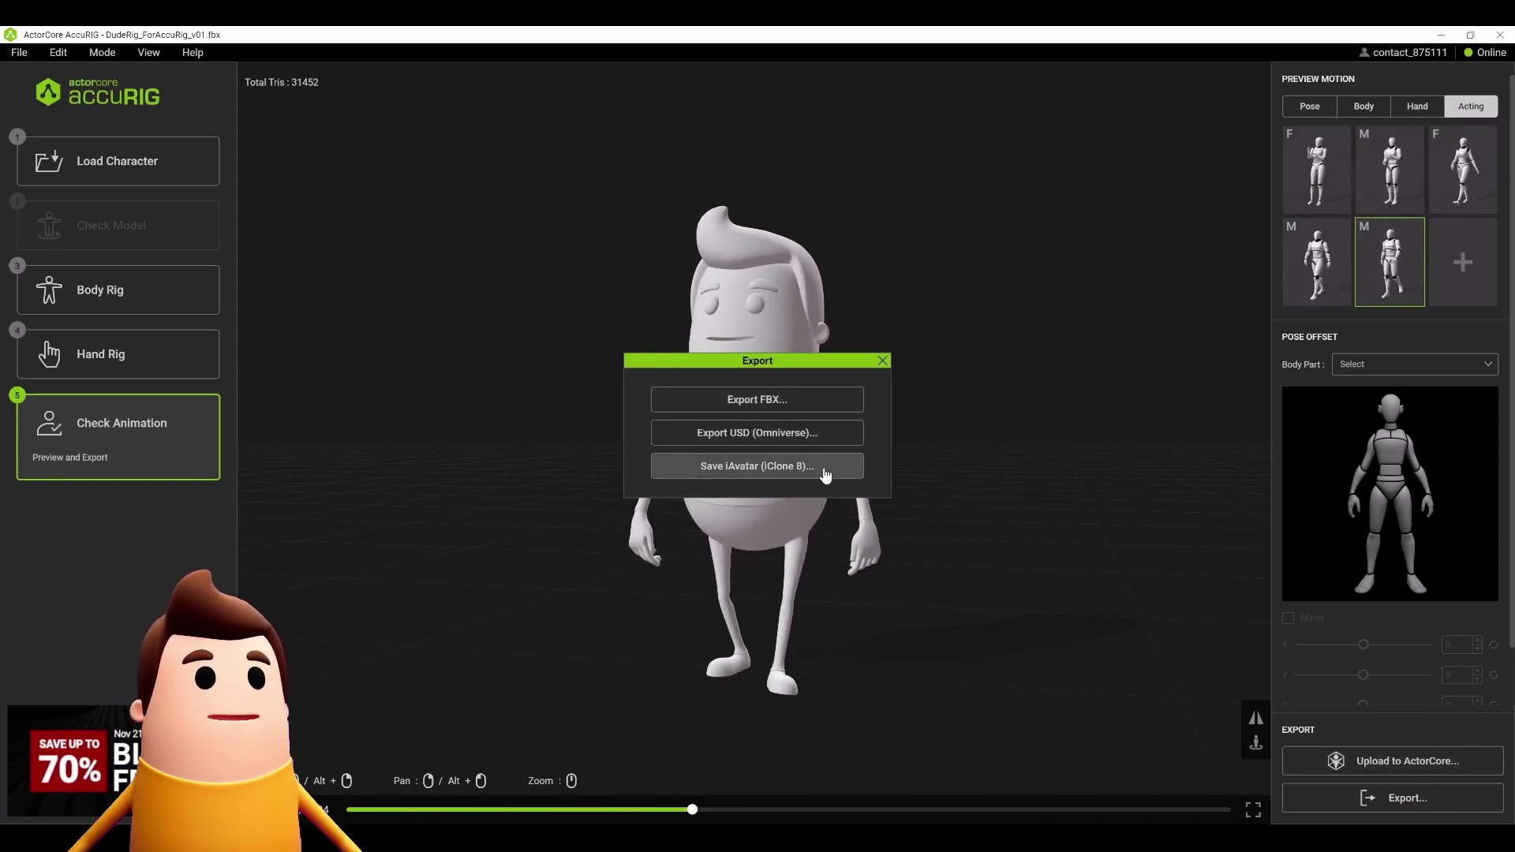
left_click(805, 400)
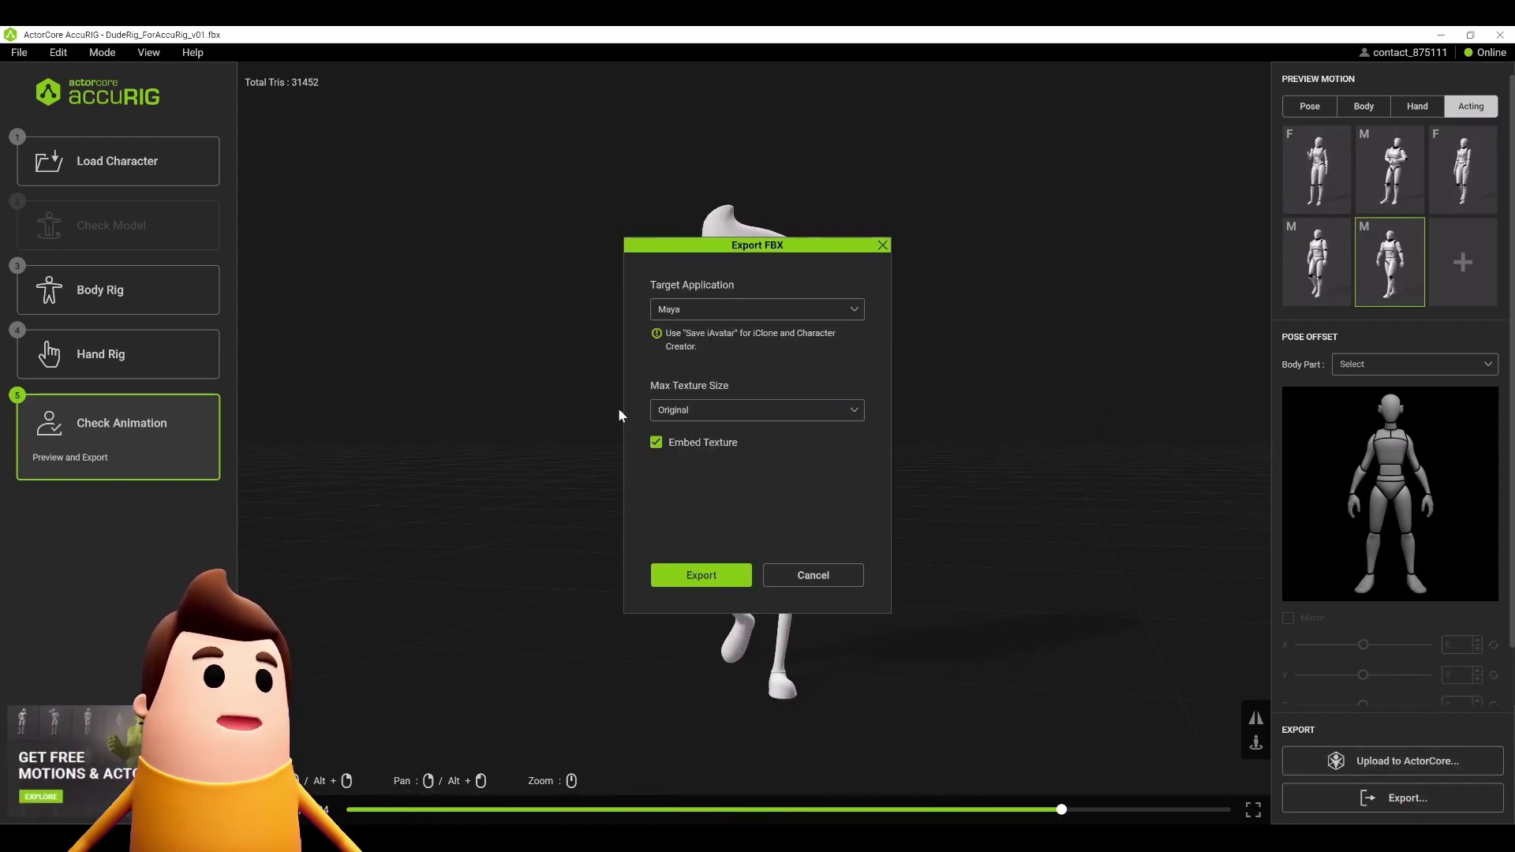
left_click(700, 311)
left_click(683, 359)
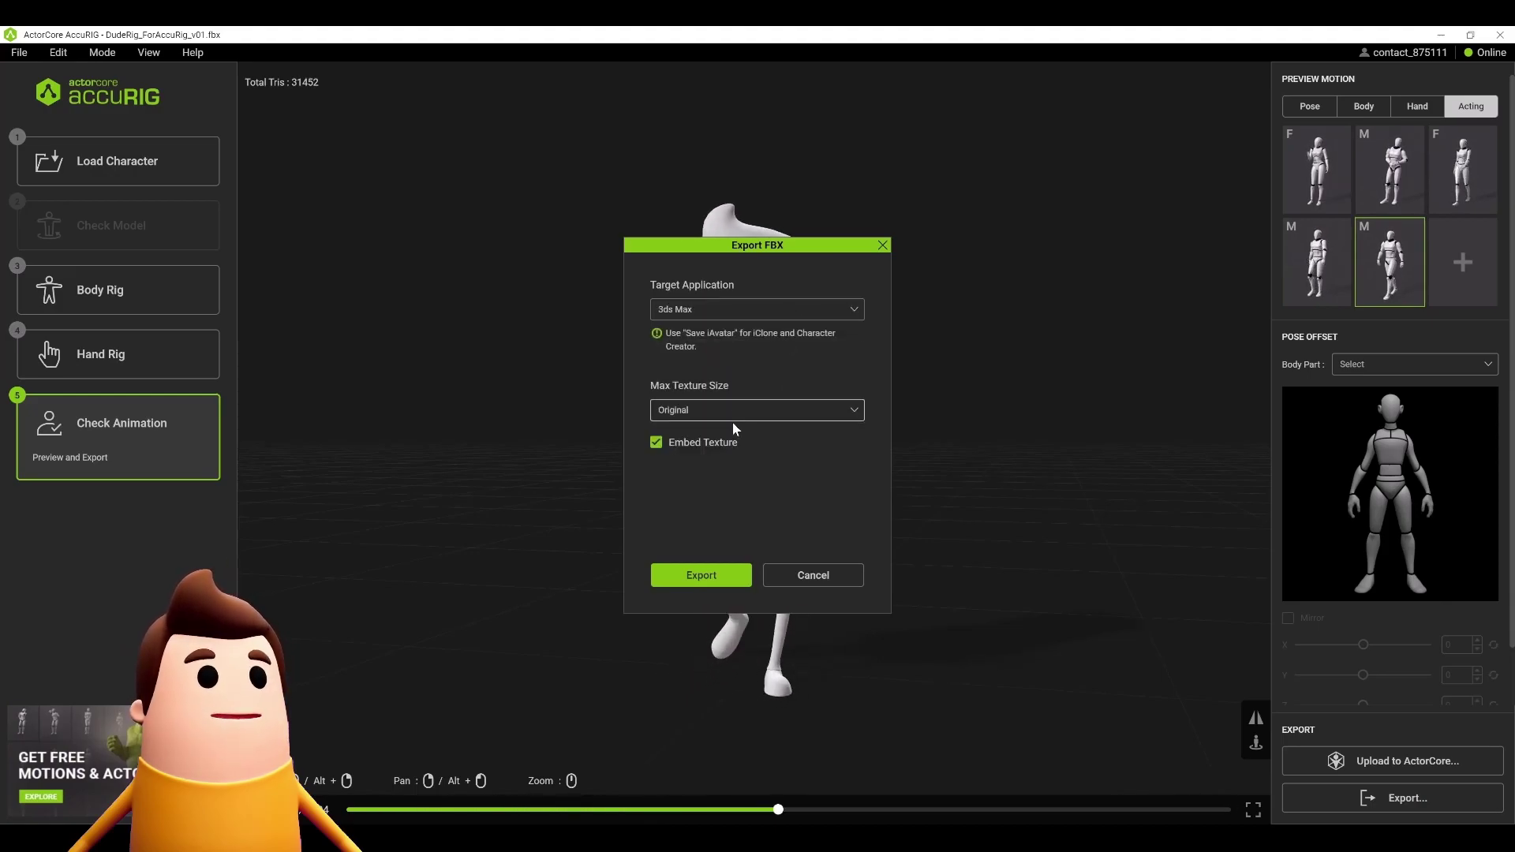
left_click(701, 575)
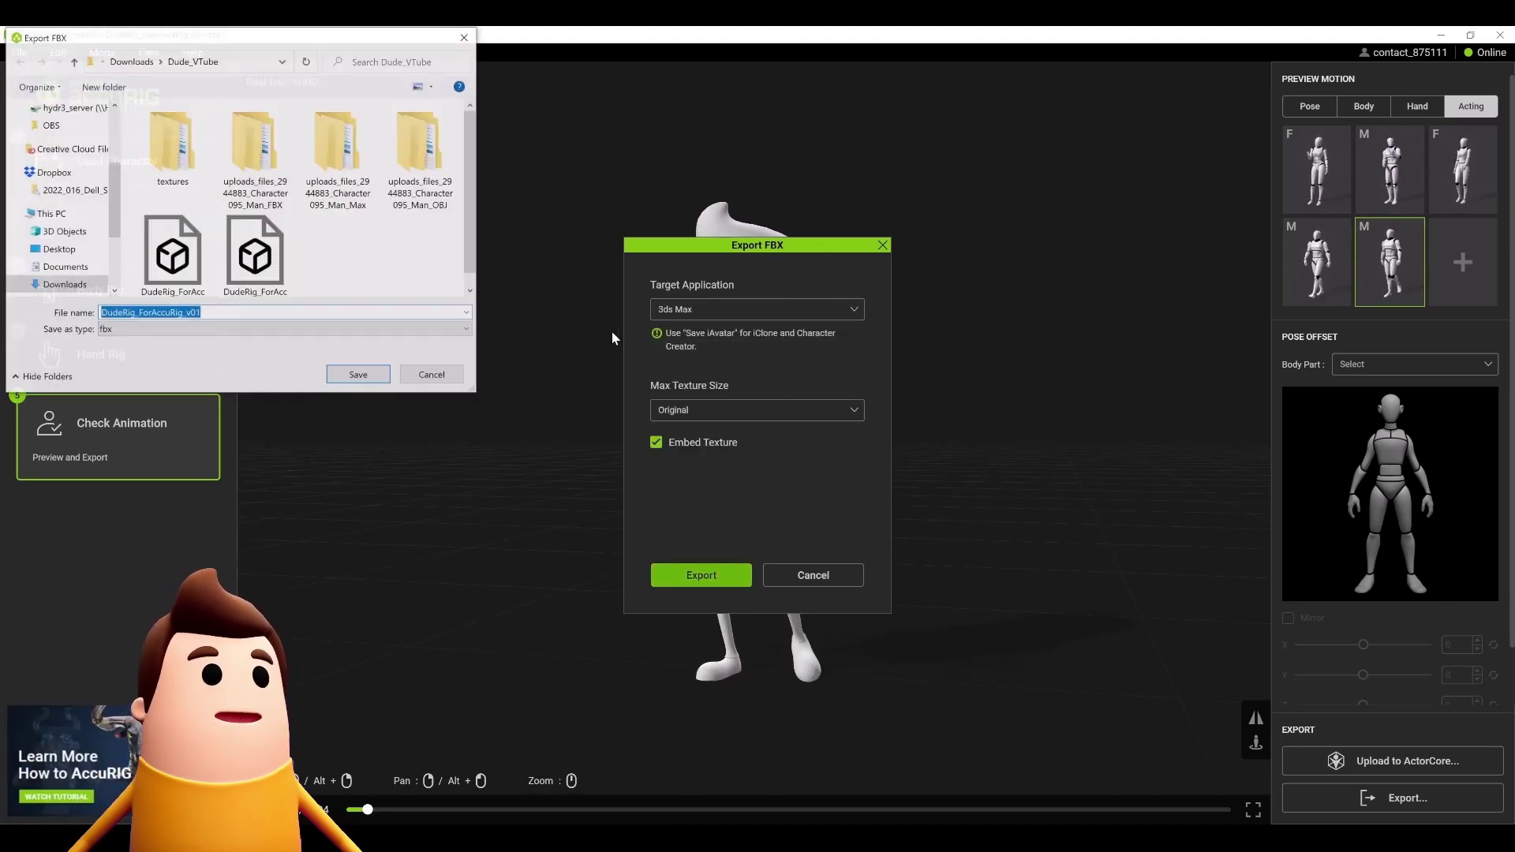
key("BackSpace")
type("2_output")
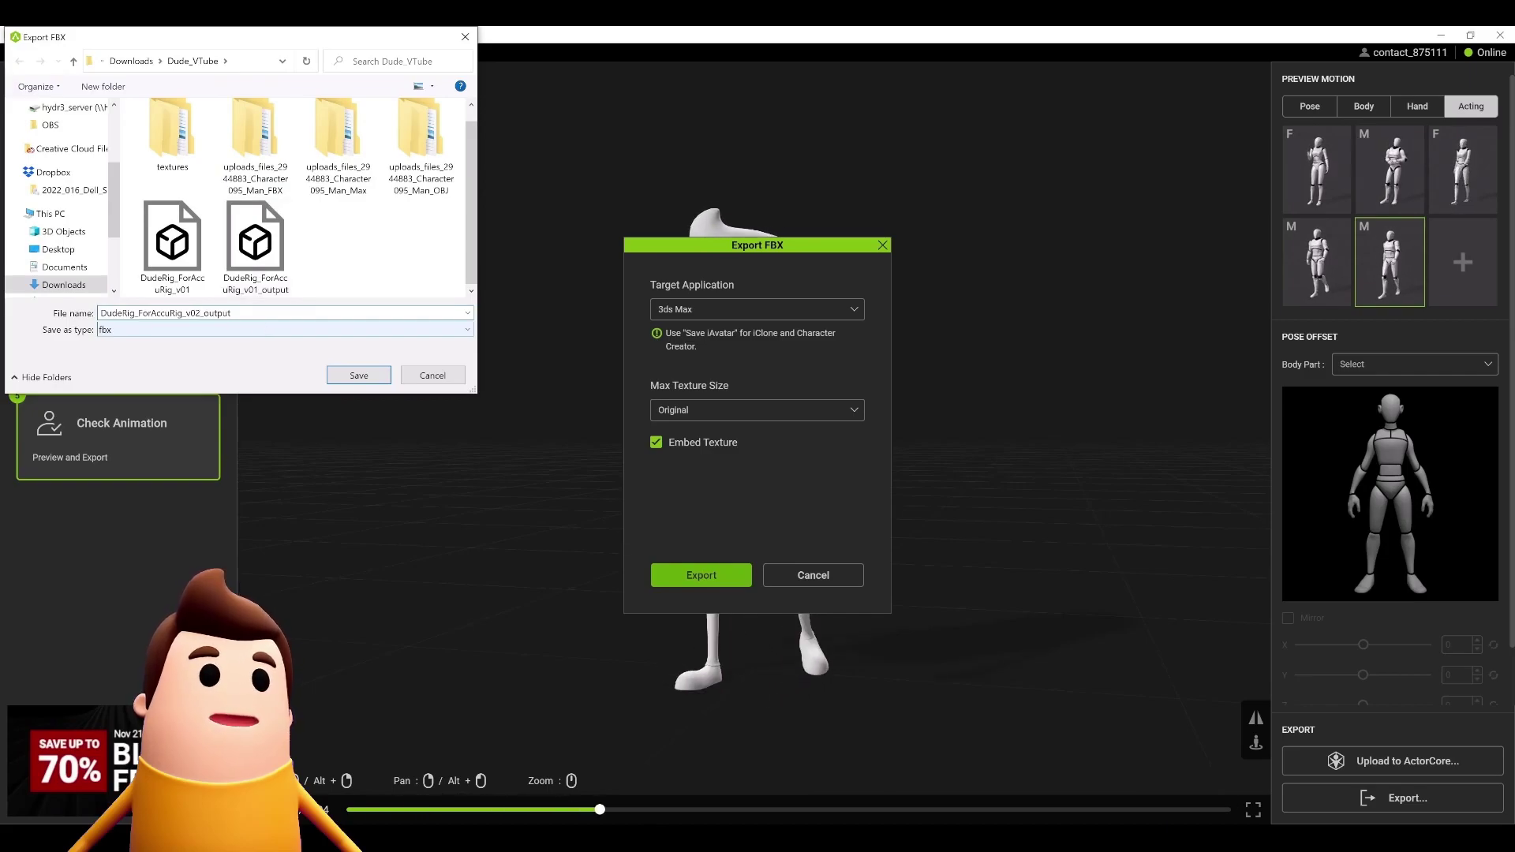
key("Return")
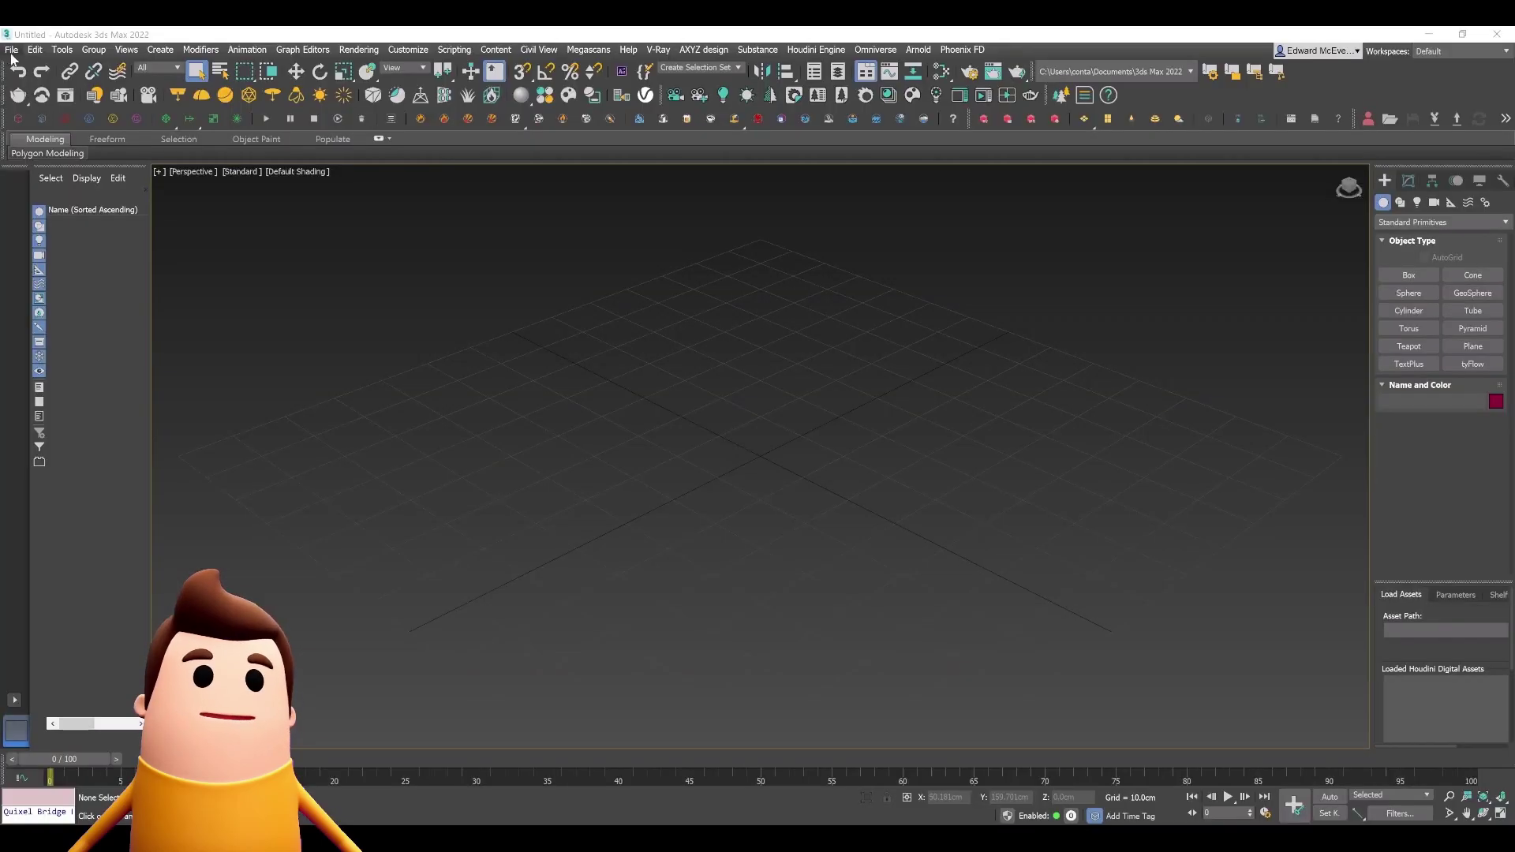
Switch to 3ds Max and import DudeRig_ForAccuRig_v02_output.fbx with the current FBX import settings.
left_click(12, 50)
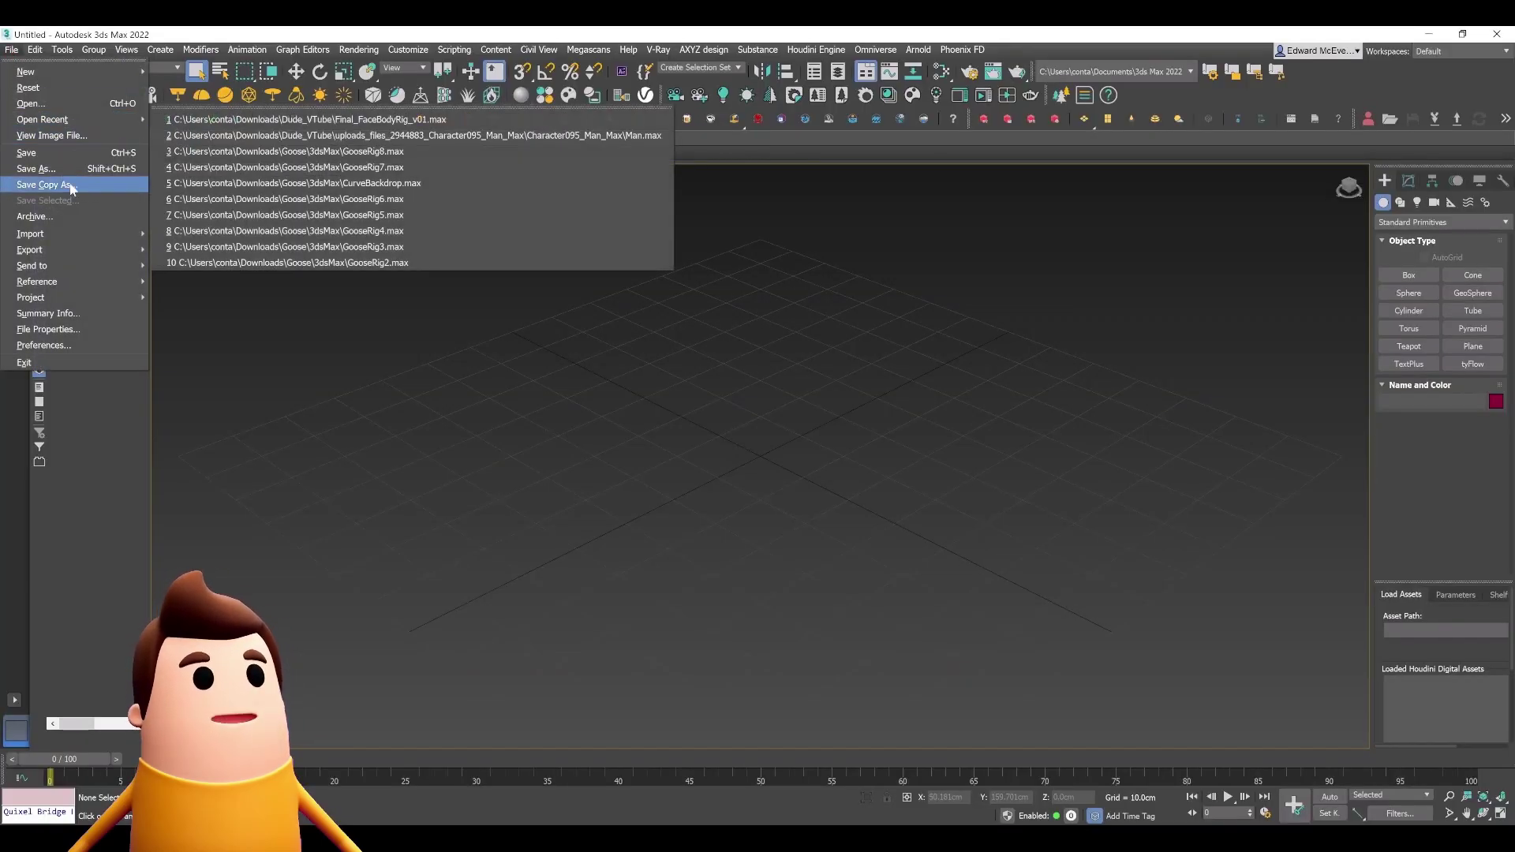
mouse_move(71, 234)
left_click(189, 232)
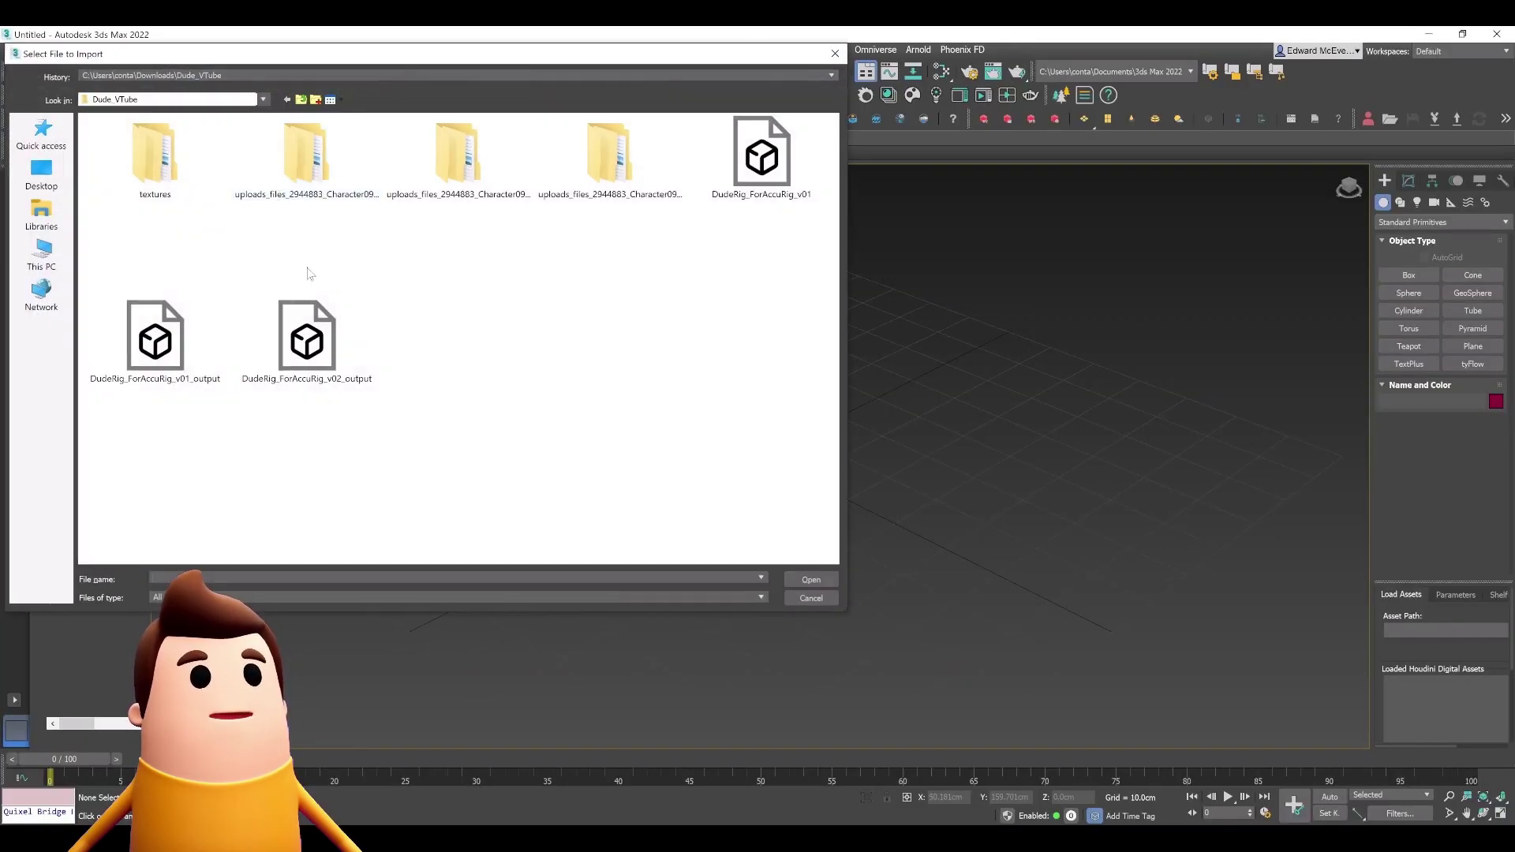
double_click(308, 332)
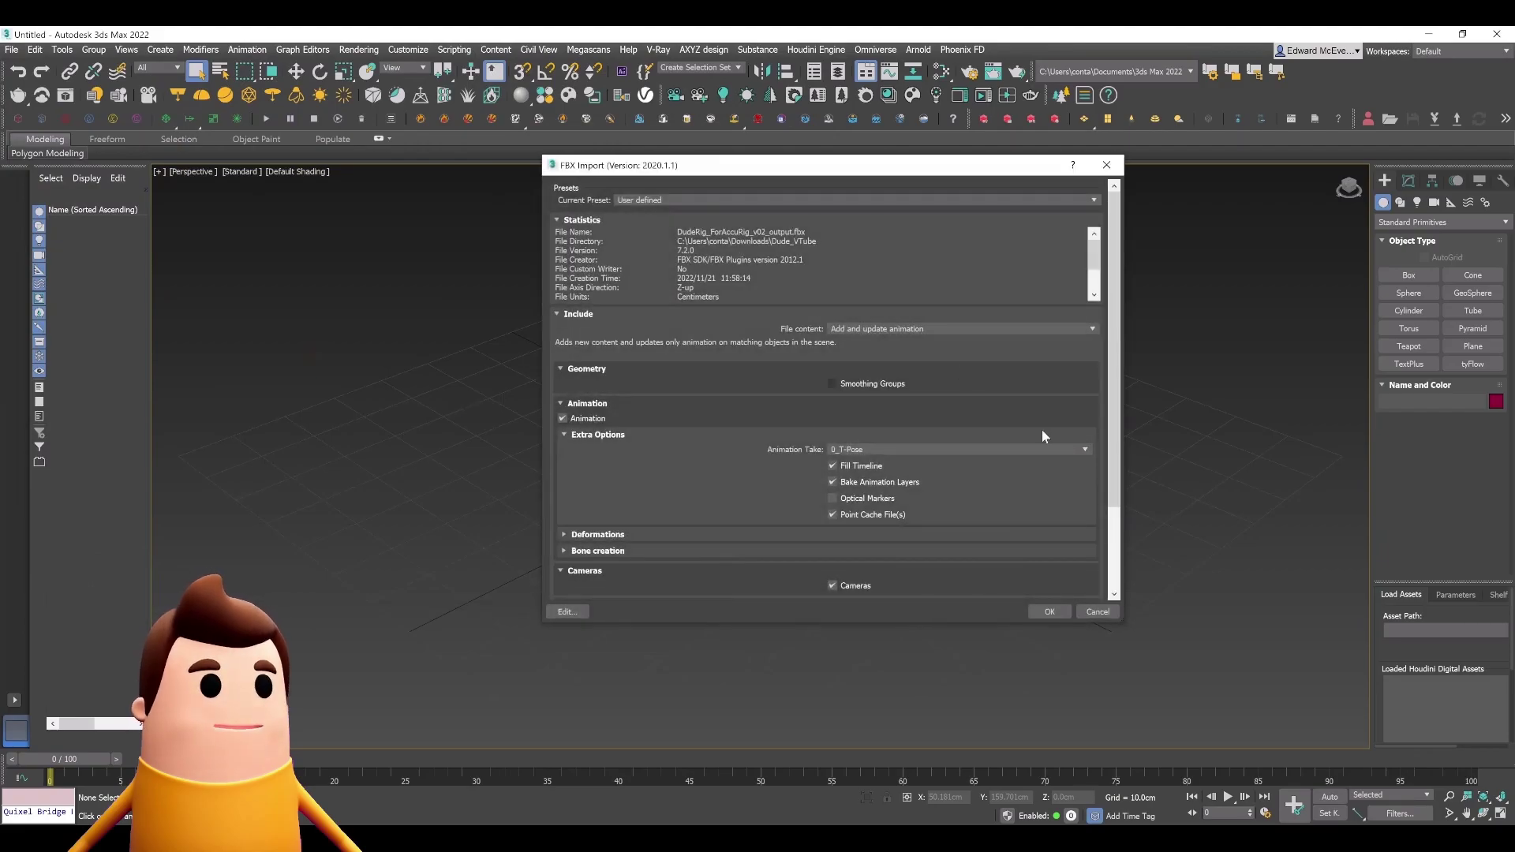
left_click(1048, 614)
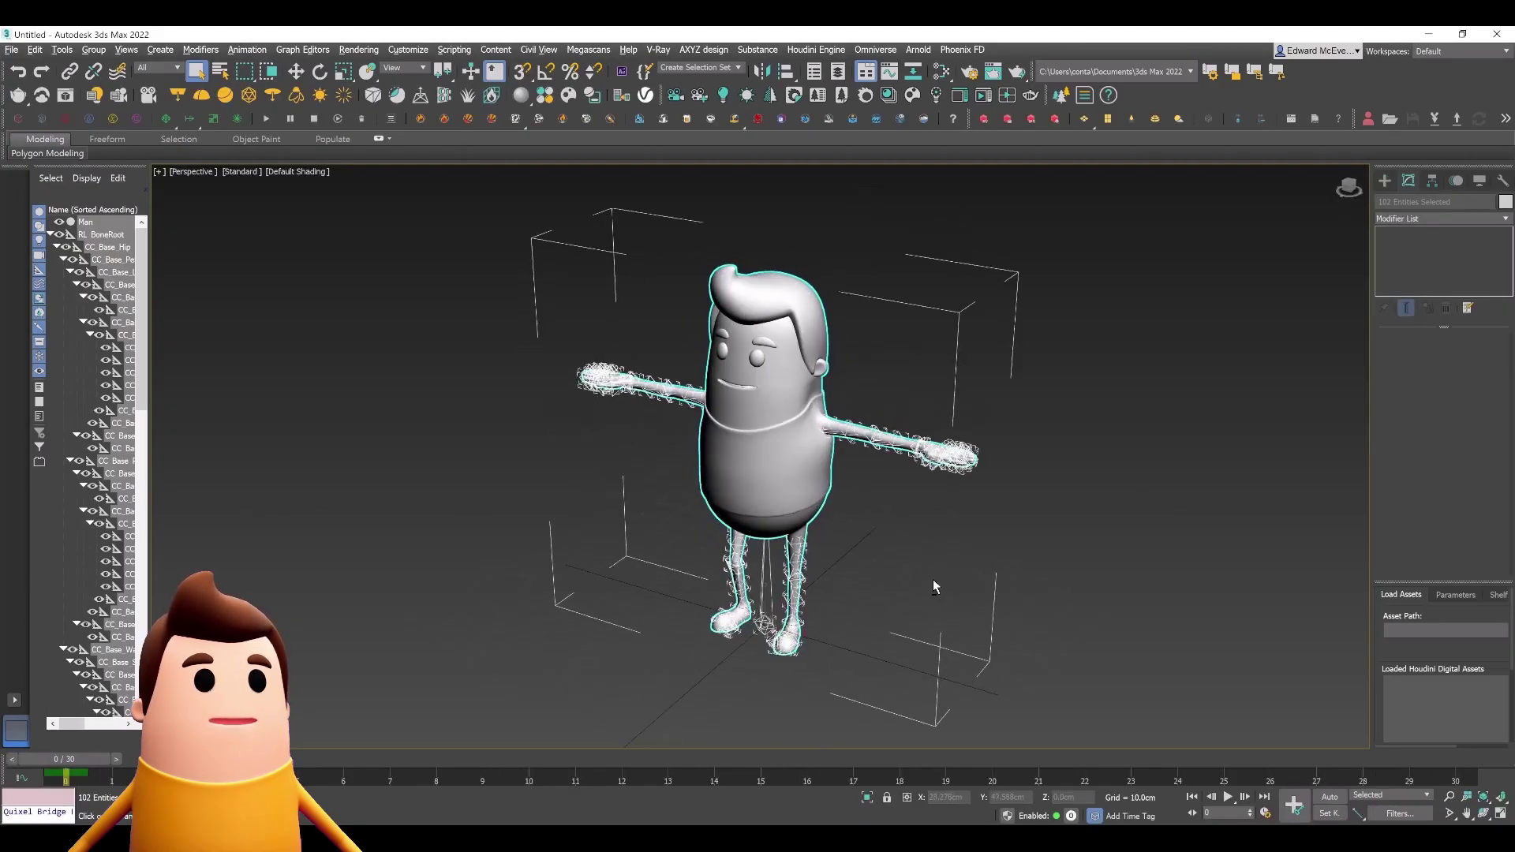
Test-rotate the left upper arm bone to check how the mesh deforms, and undo the rotation.
left_click(937, 590)
scroll(805, 433, "up", 6)
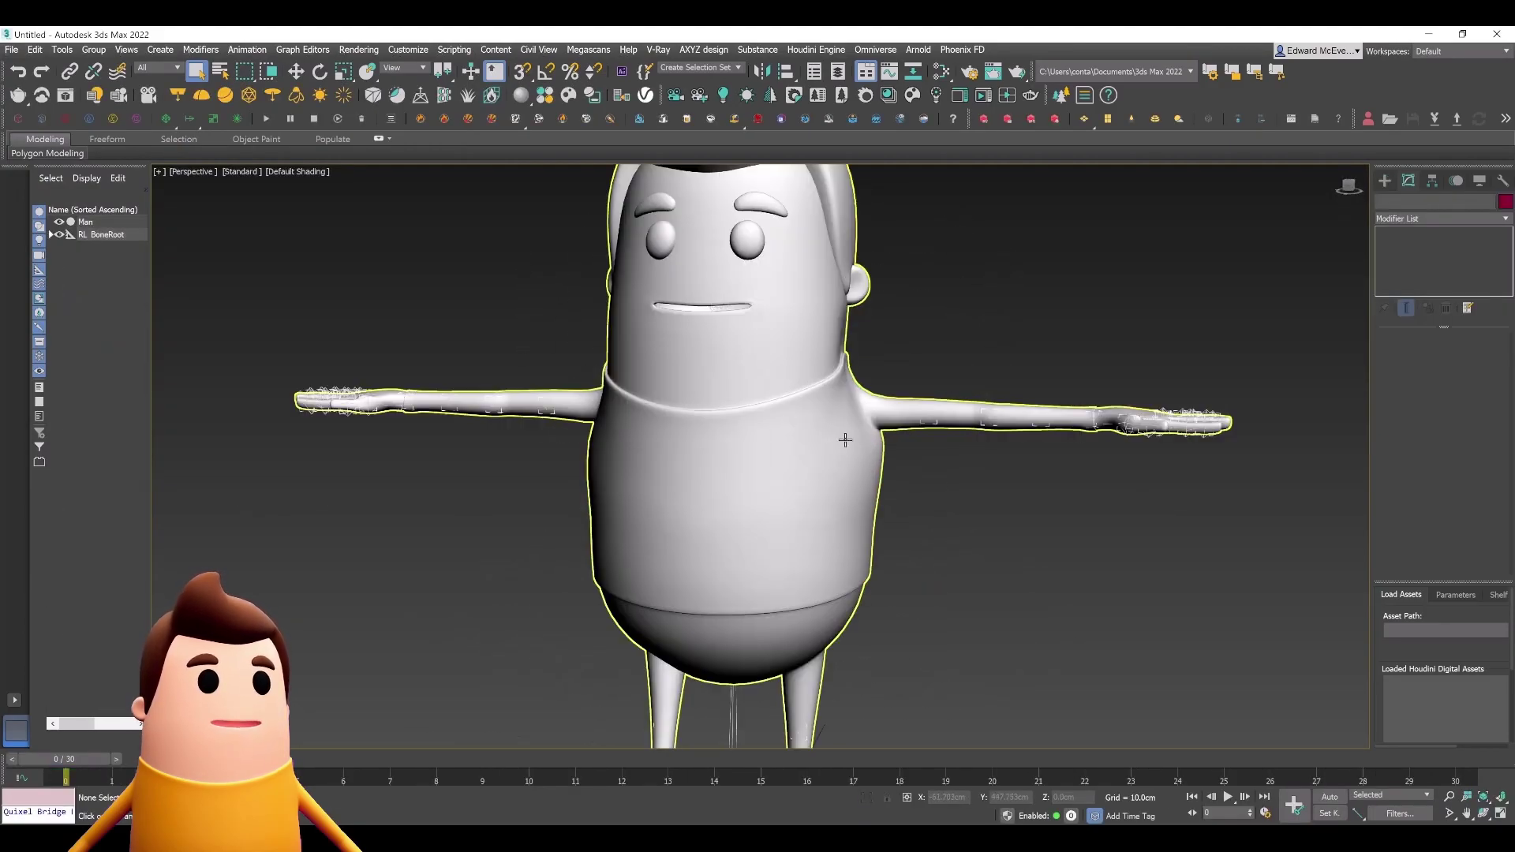
key("F3")
scroll(770, 404, "up", 5)
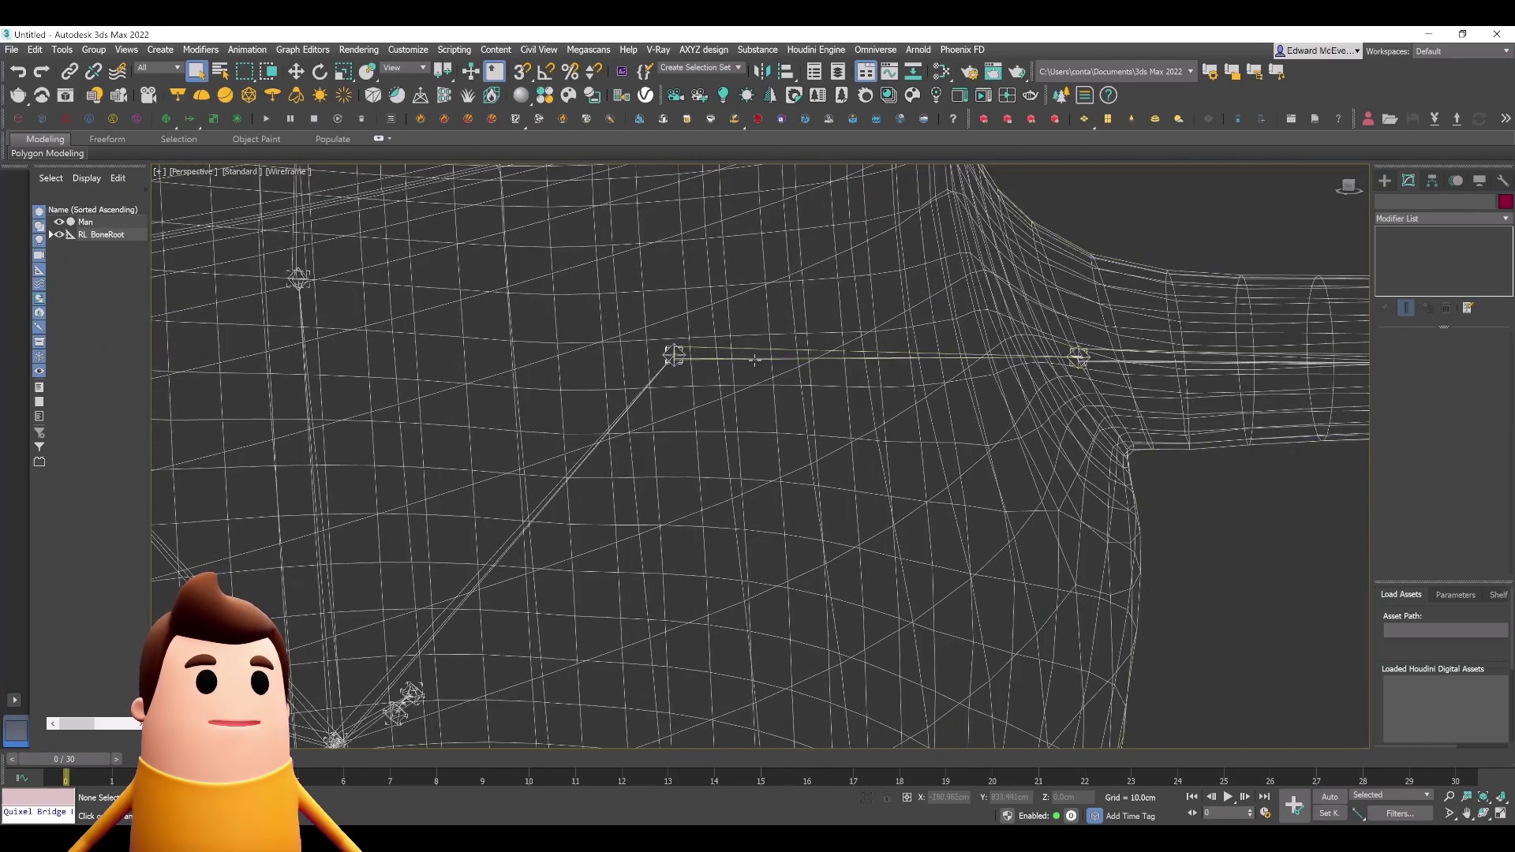
left_click(758, 358)
key("F3")
scroll(839, 403, "down", 10)
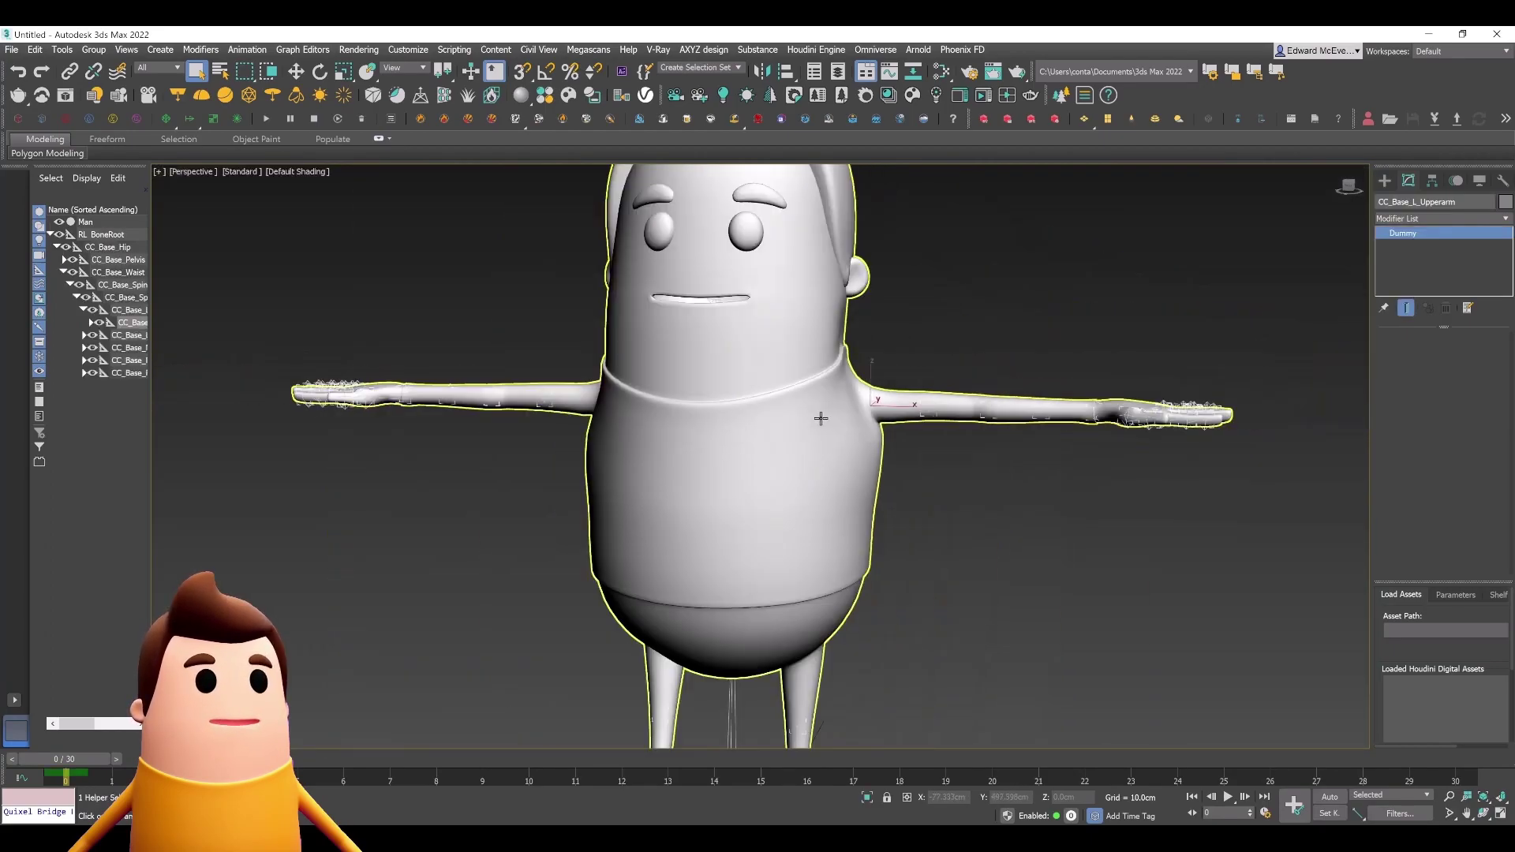
key("e")
left_click_drag(852, 372, 882, 423)
middle_click_drag(968, 439, 878, 478, "alt")
key("ctrl+z")
key("ctrl+z")
scroll(931, 442, "up", 6)
scroll(800, 484, "down", 5)
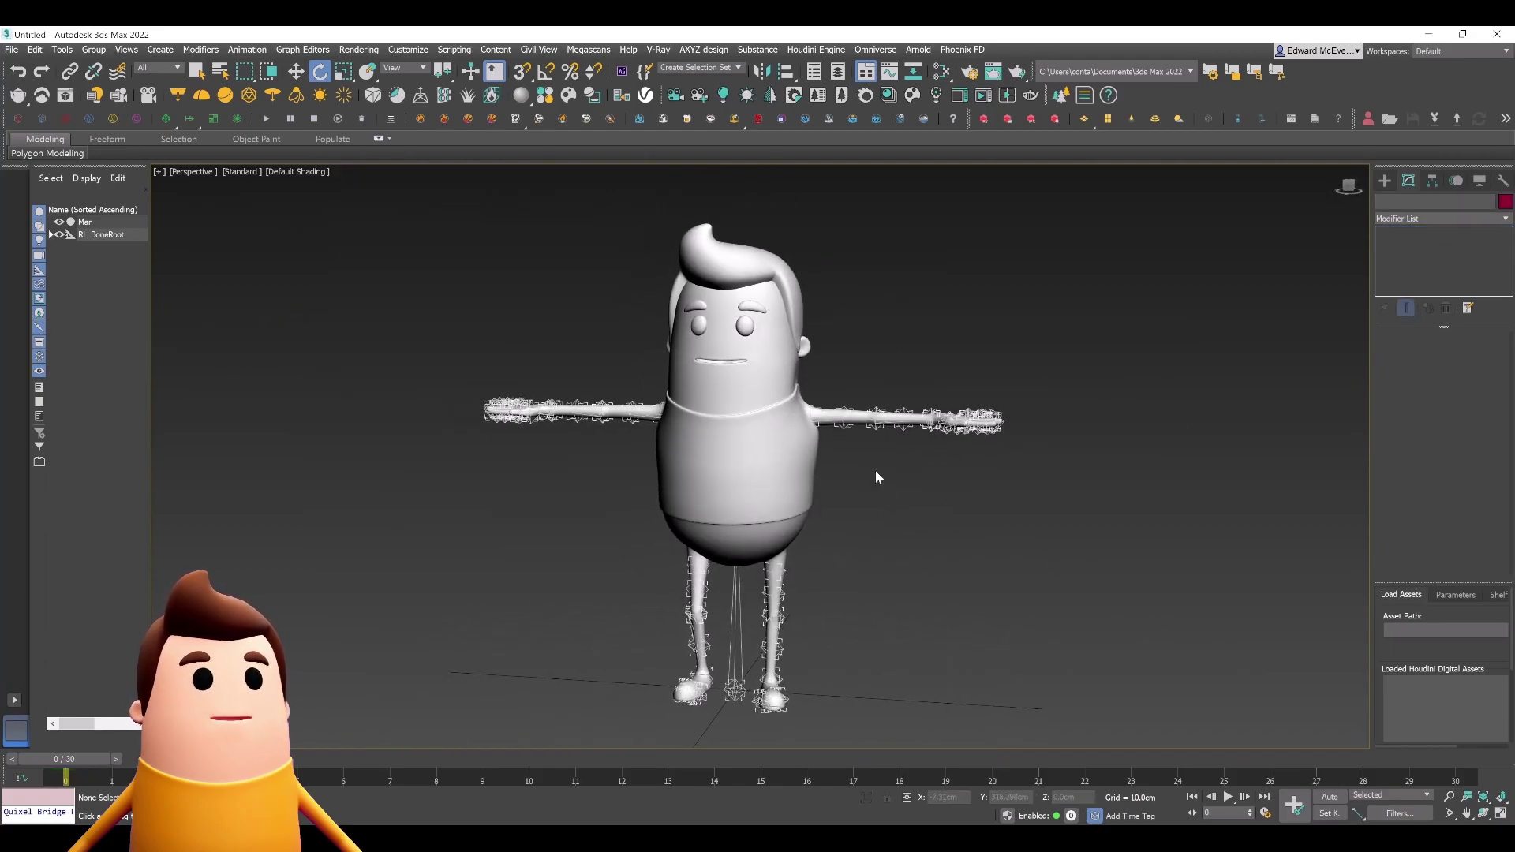
Set the scene's production renderer to V-Ray 6.
key("F10")
left_click(596, 123)
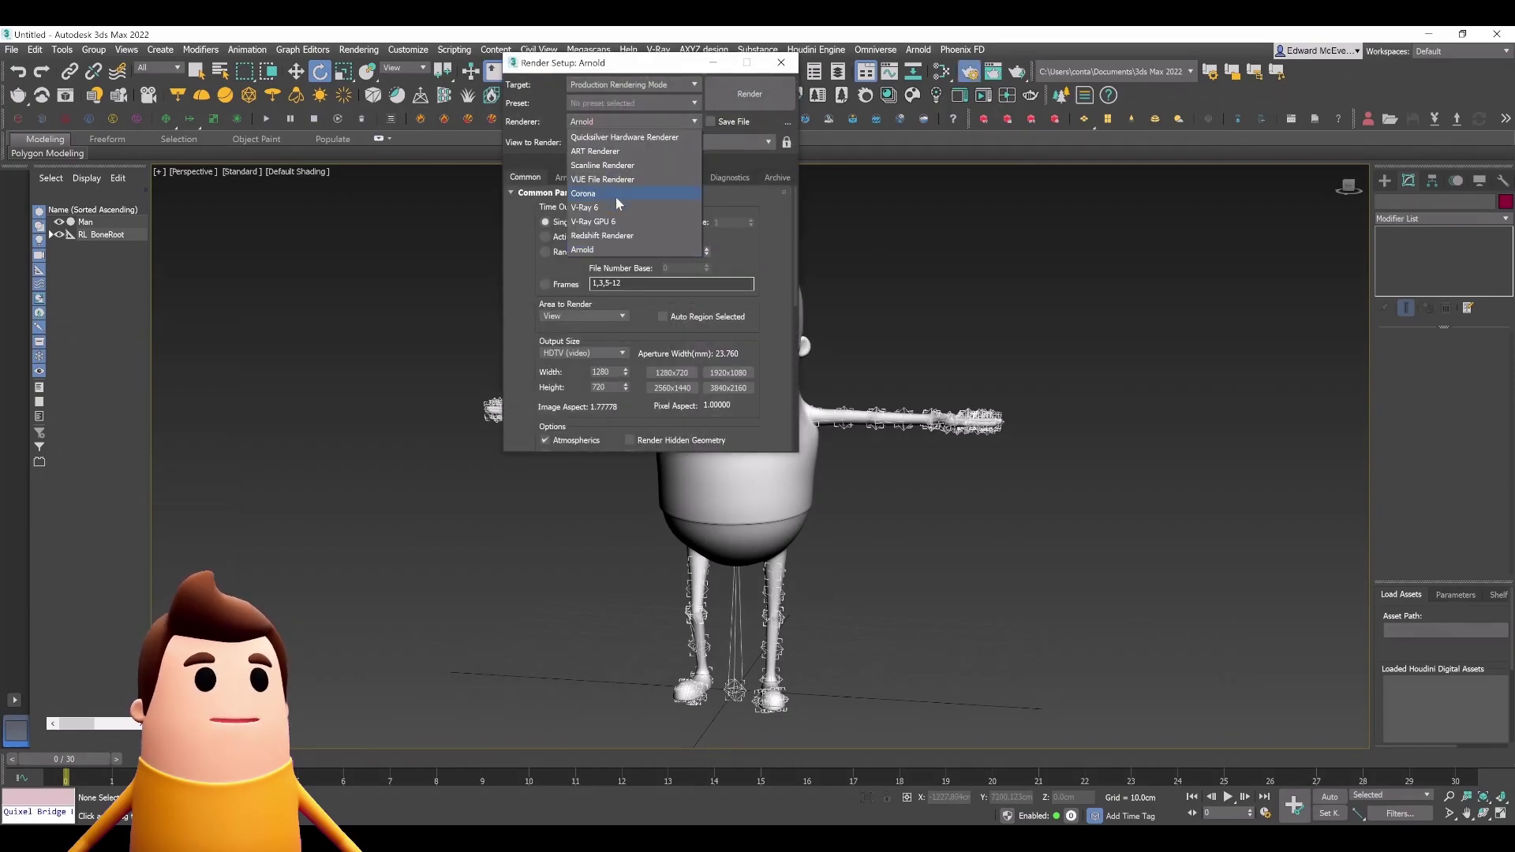
left_click(605, 213)
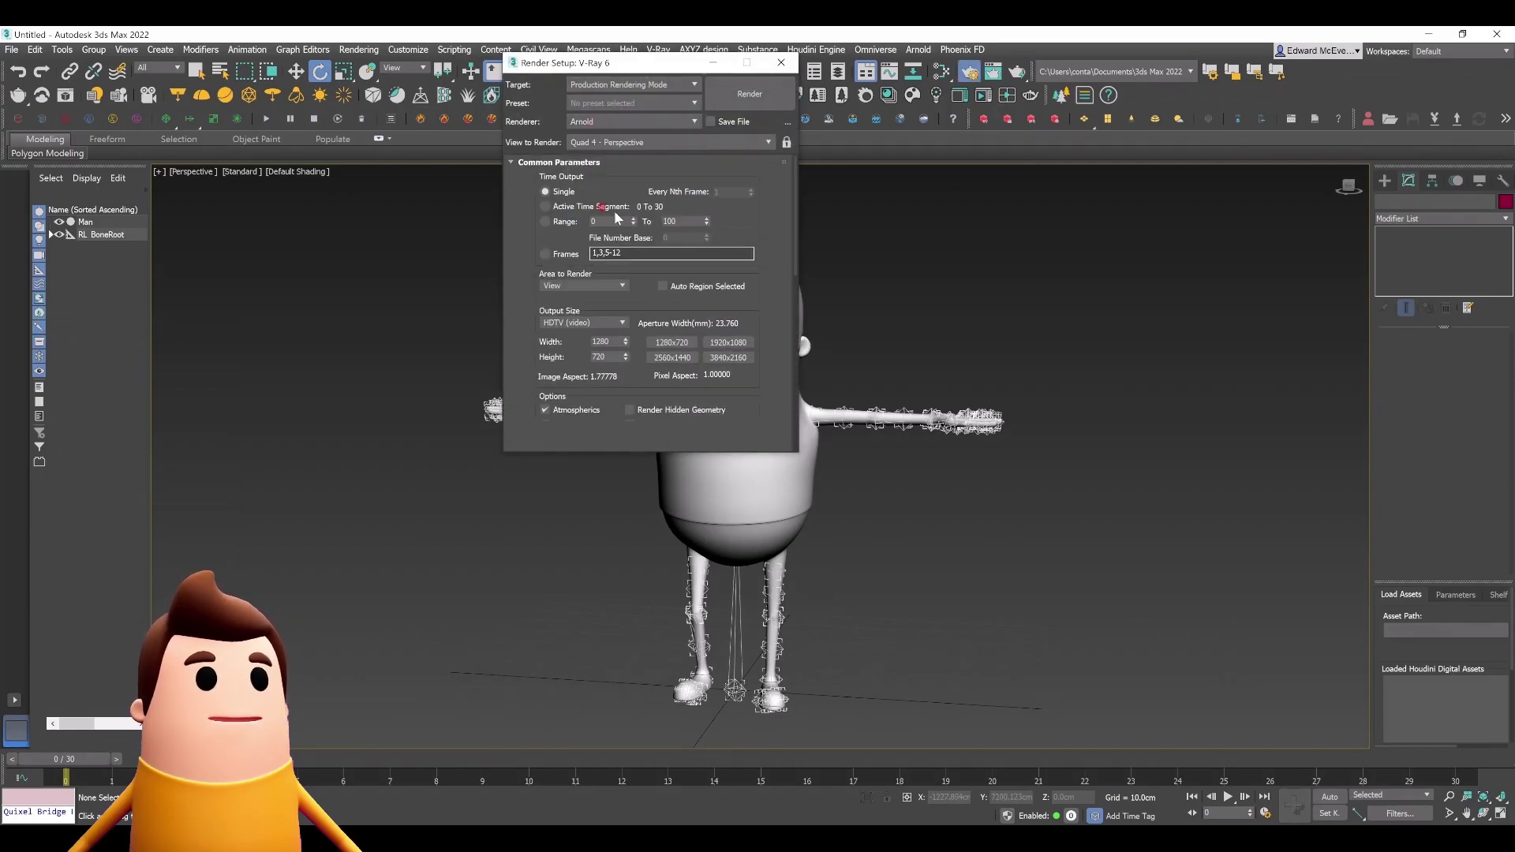
left_click(784, 63)
Create a VRayMtl material in the Slate Material Editor and show its parameters.
key("m")
left_click_drag(589, 469, 753, 627)
scroll(361, 315, "up", 6)
middle_click_drag(365, 303, 350, 246)
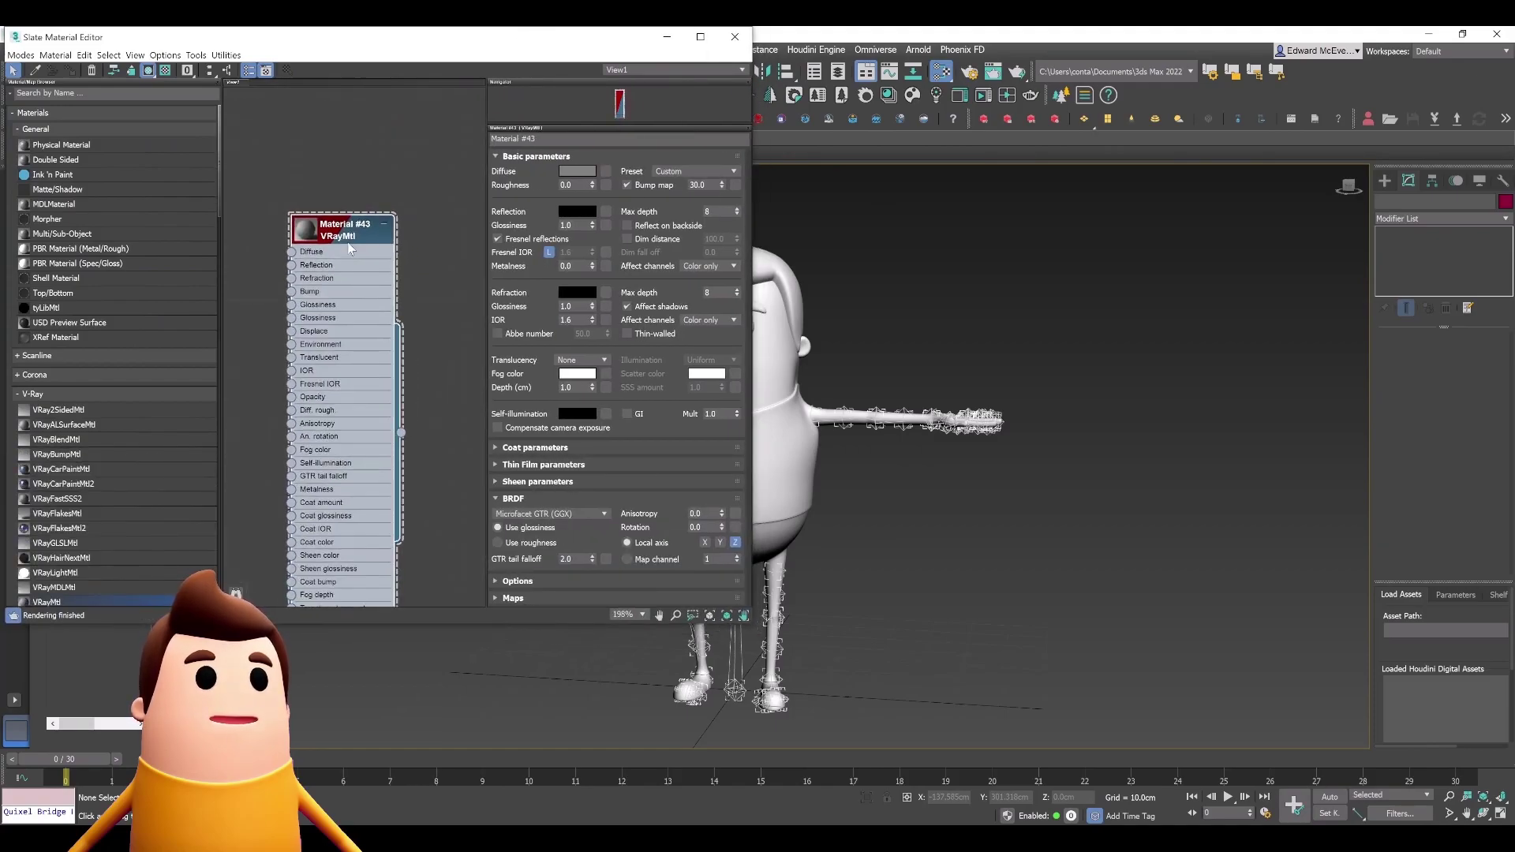
Load the character's color texture as a Bitmap map into the VRayMtl's Diffuse slot.
left_click(606, 171)
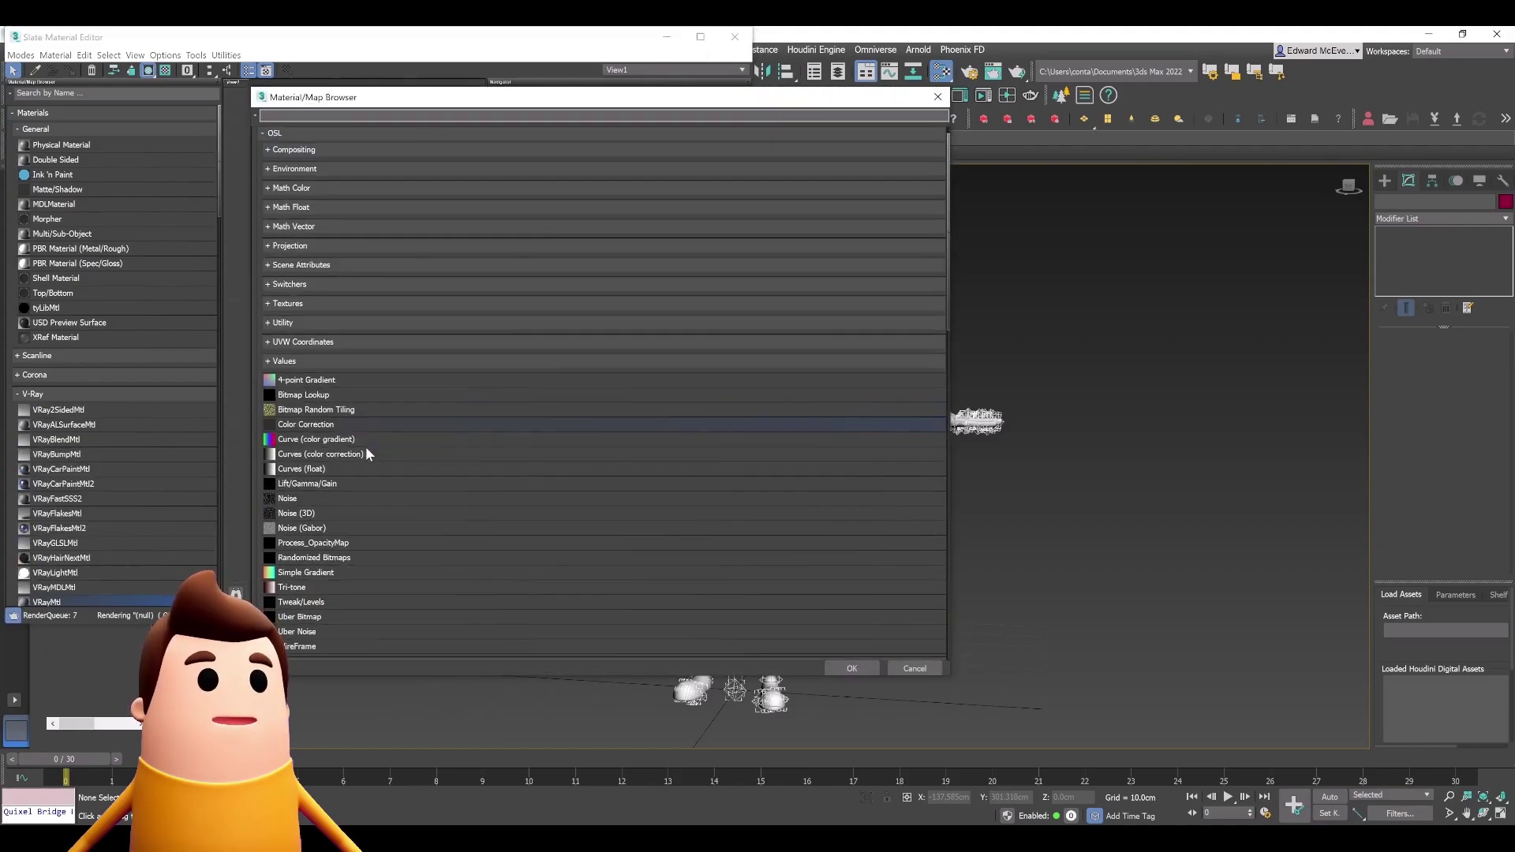
scroll(347, 331, "up", 1)
left_click(315, 150)
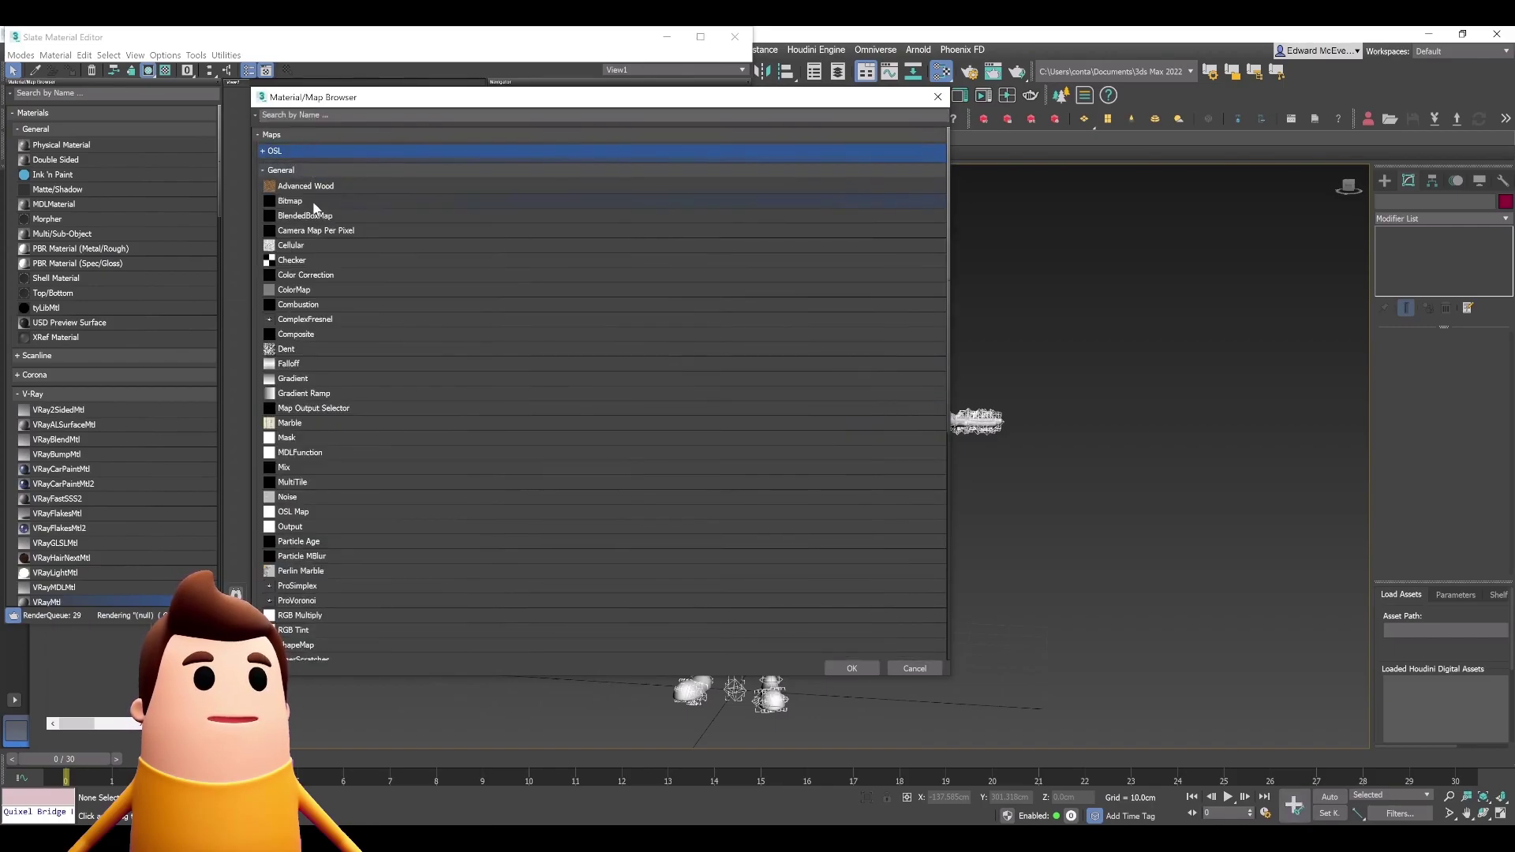
double_click(314, 202)
double_click(151, 152)
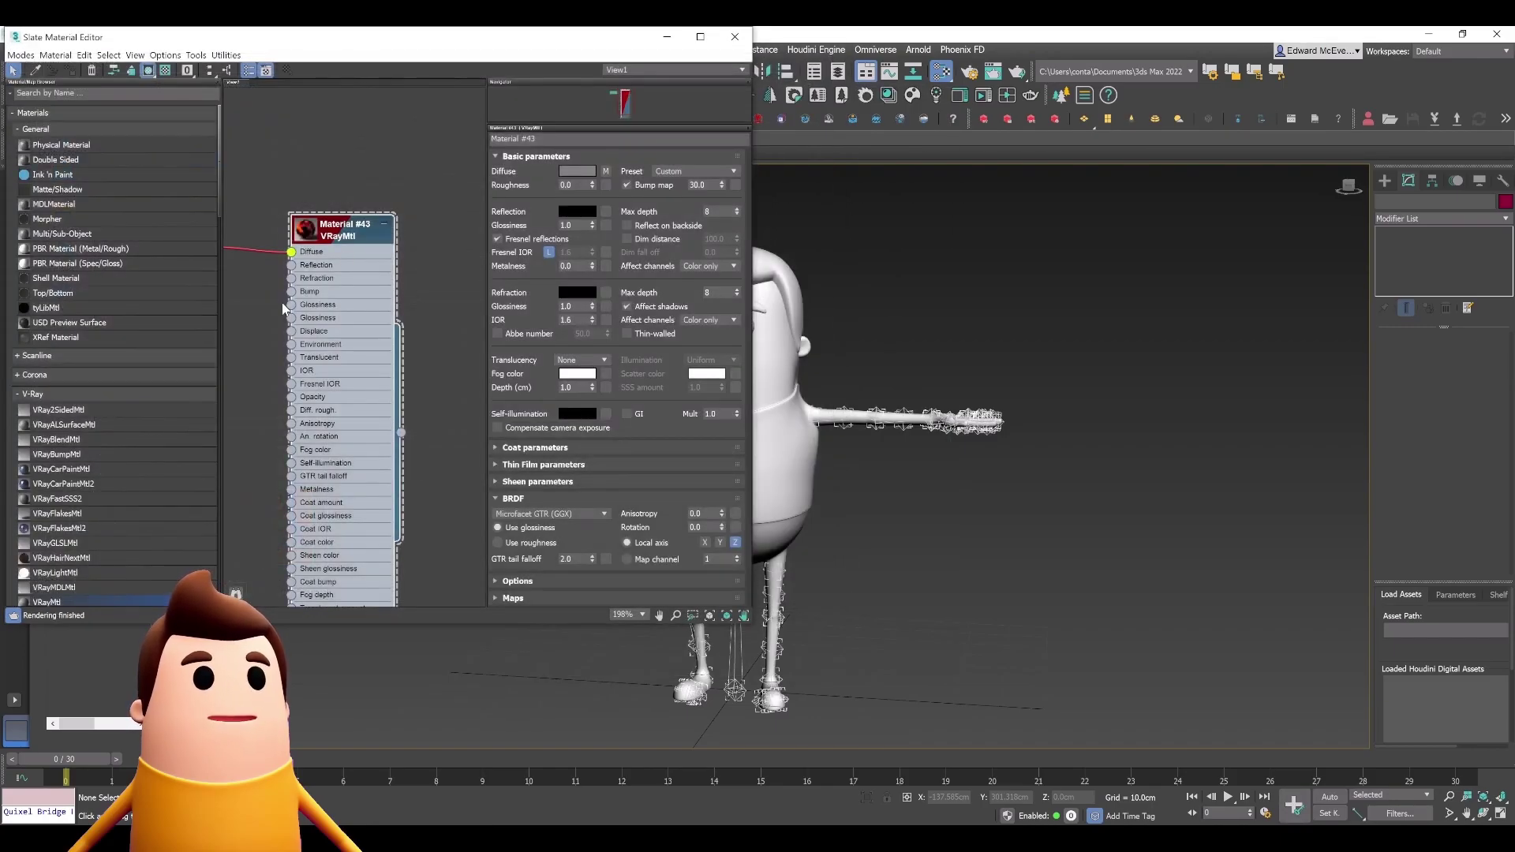
middle_click_drag(283, 308, 406, 312)
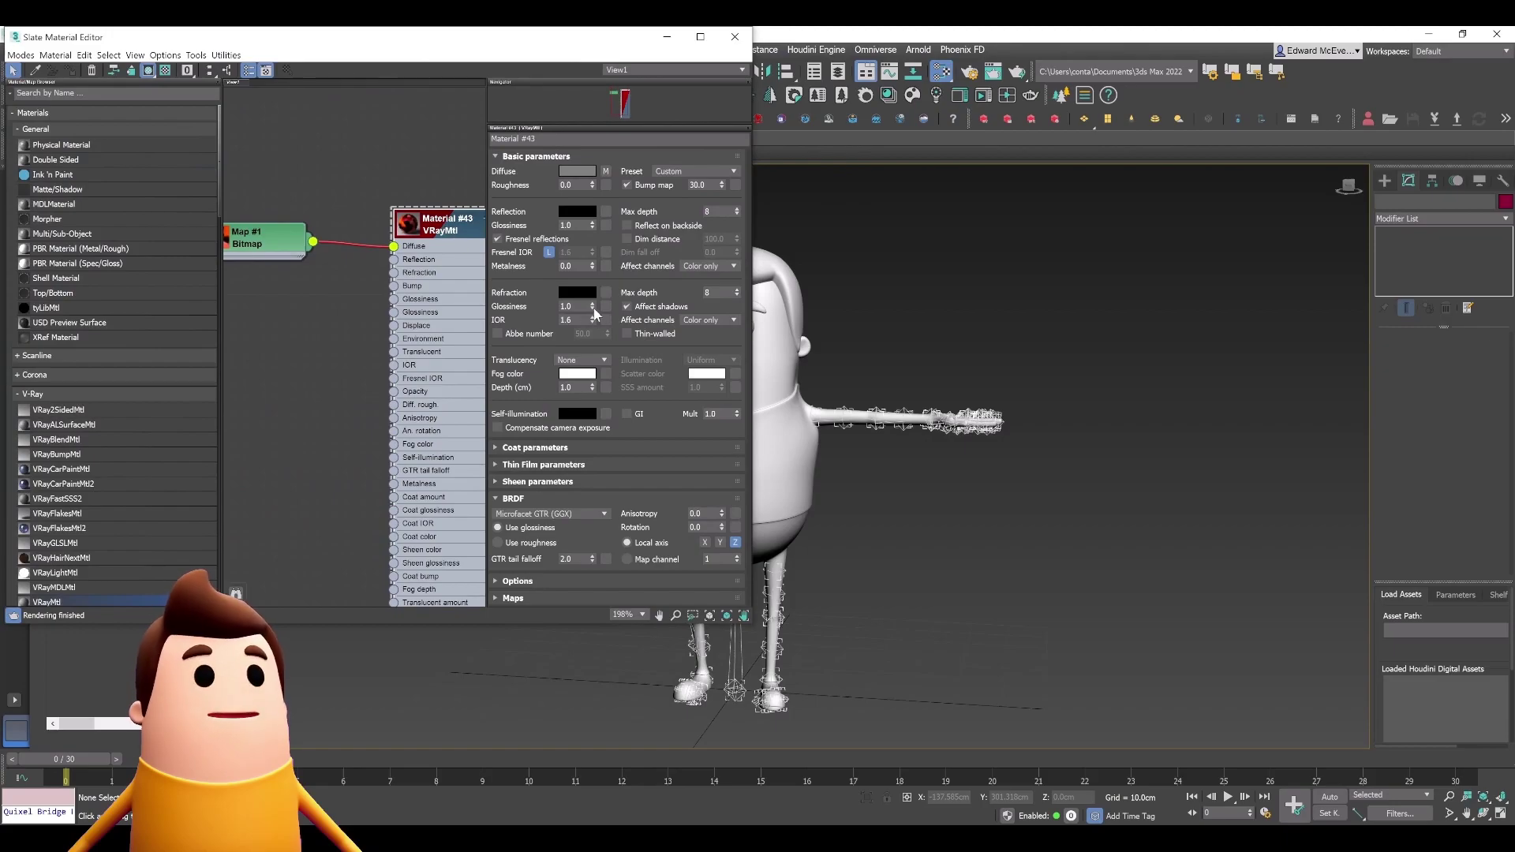
Load the grayscale texture as a Bitmap map into the VRayMtl's reflection Glossiness slot.
left_click(606, 228)
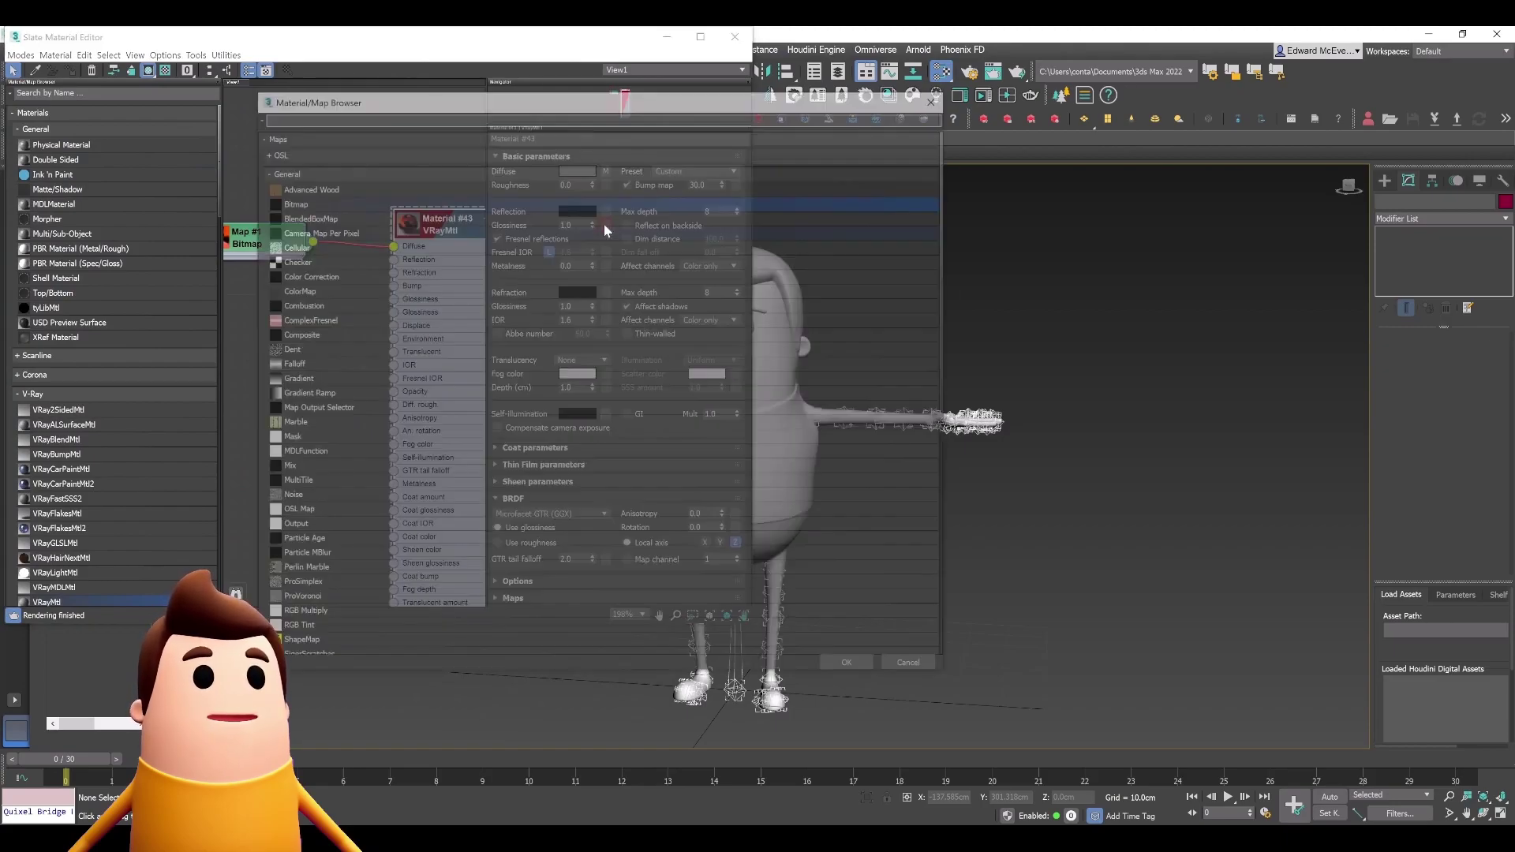
double_click(355, 205)
double_click(321, 172)
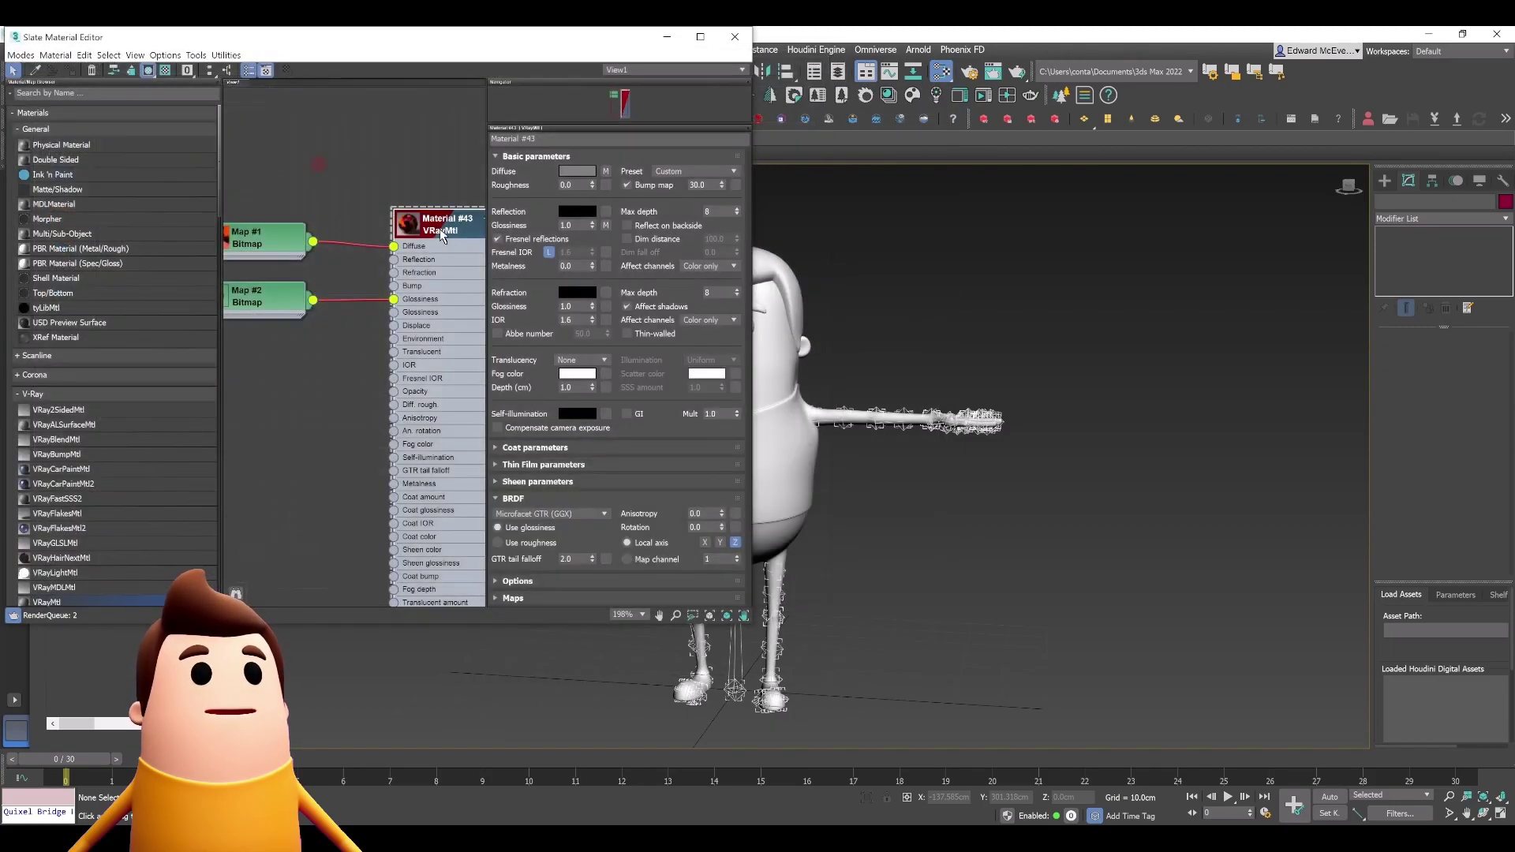
middle_click_drag(317, 345, 341, 350)
Assign the VRayMtl to the Man mesh and show its textures in the viewport.
left_click(777, 347)
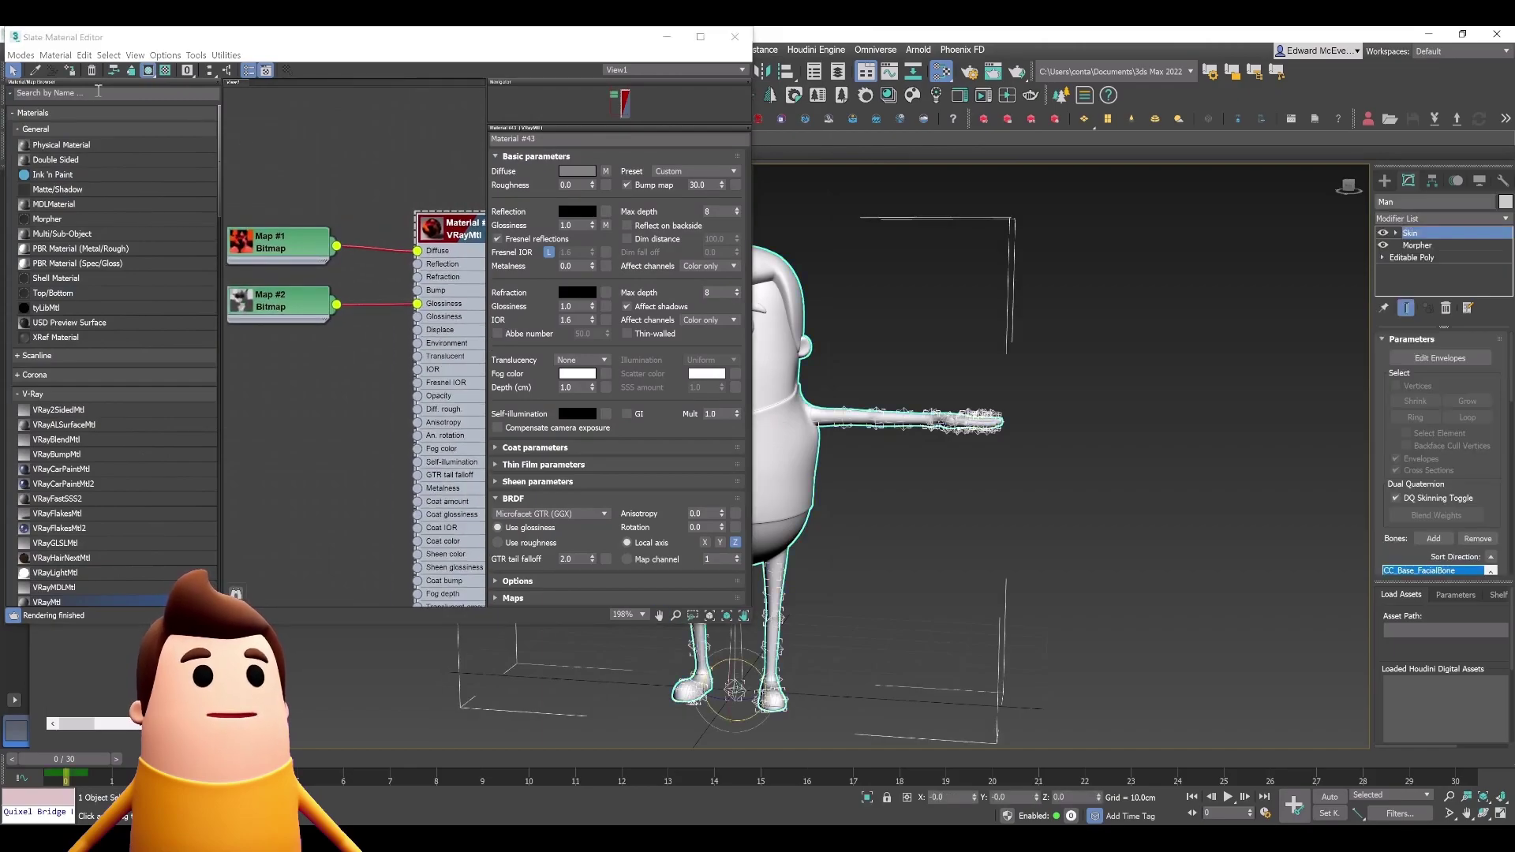
left_click(76, 73)
left_click(76, 71)
left_click(749, 35)
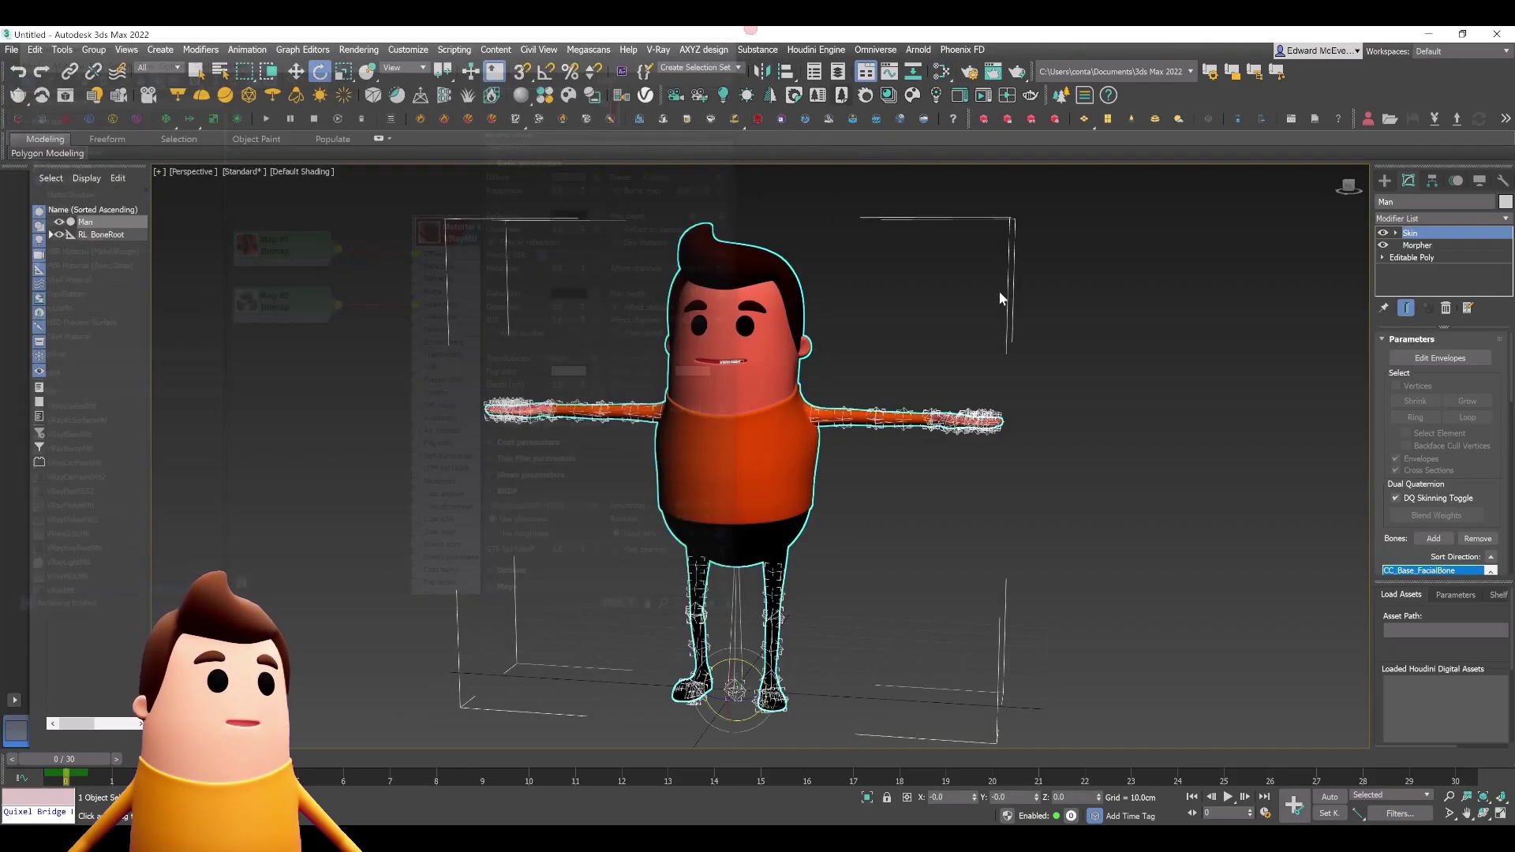
left_click(1041, 353)
mouse_move(1036, 440)
middle_mouse_down("alt")
mouse_move(1079, 433)
mouse_move(1064, 440)
middle_mouse_up("alt")
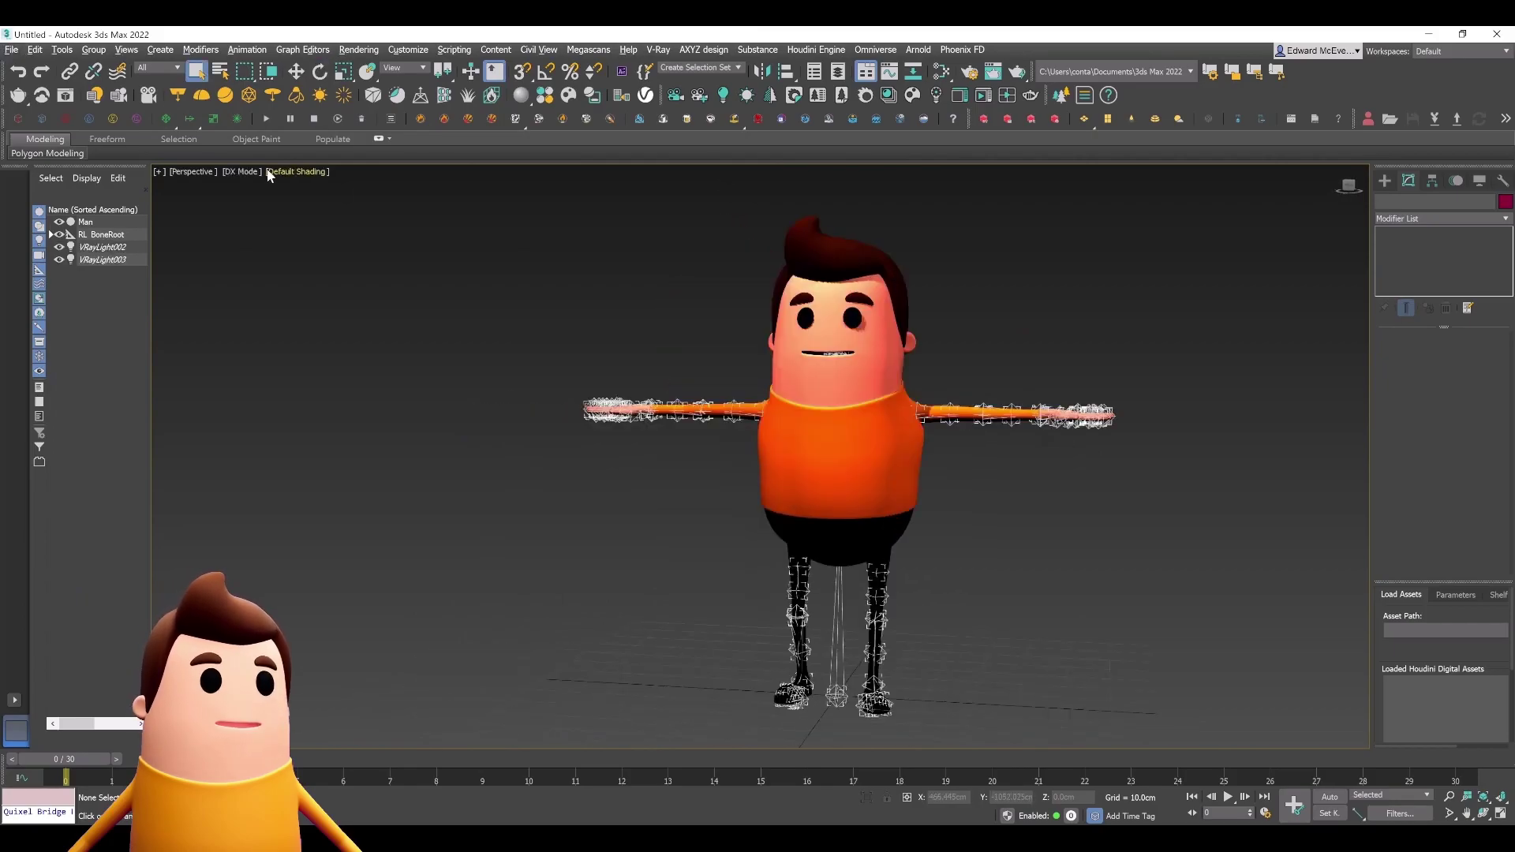
Turn off shadows in the perspective viewport's lighting settings.
left_click(243, 171)
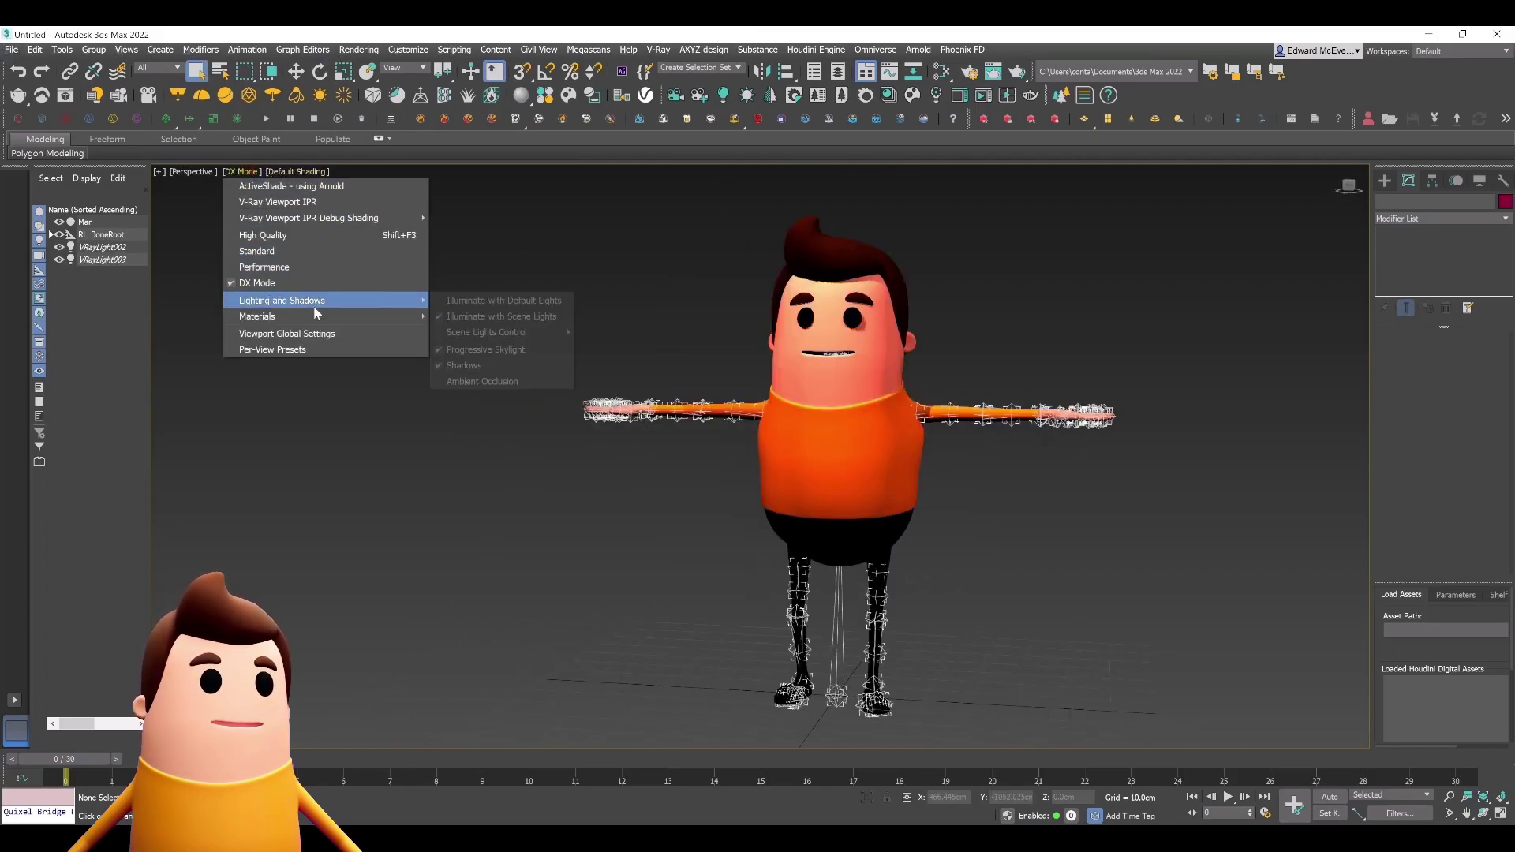
left_click(483, 365)
scroll(684, 514, "down", 1)
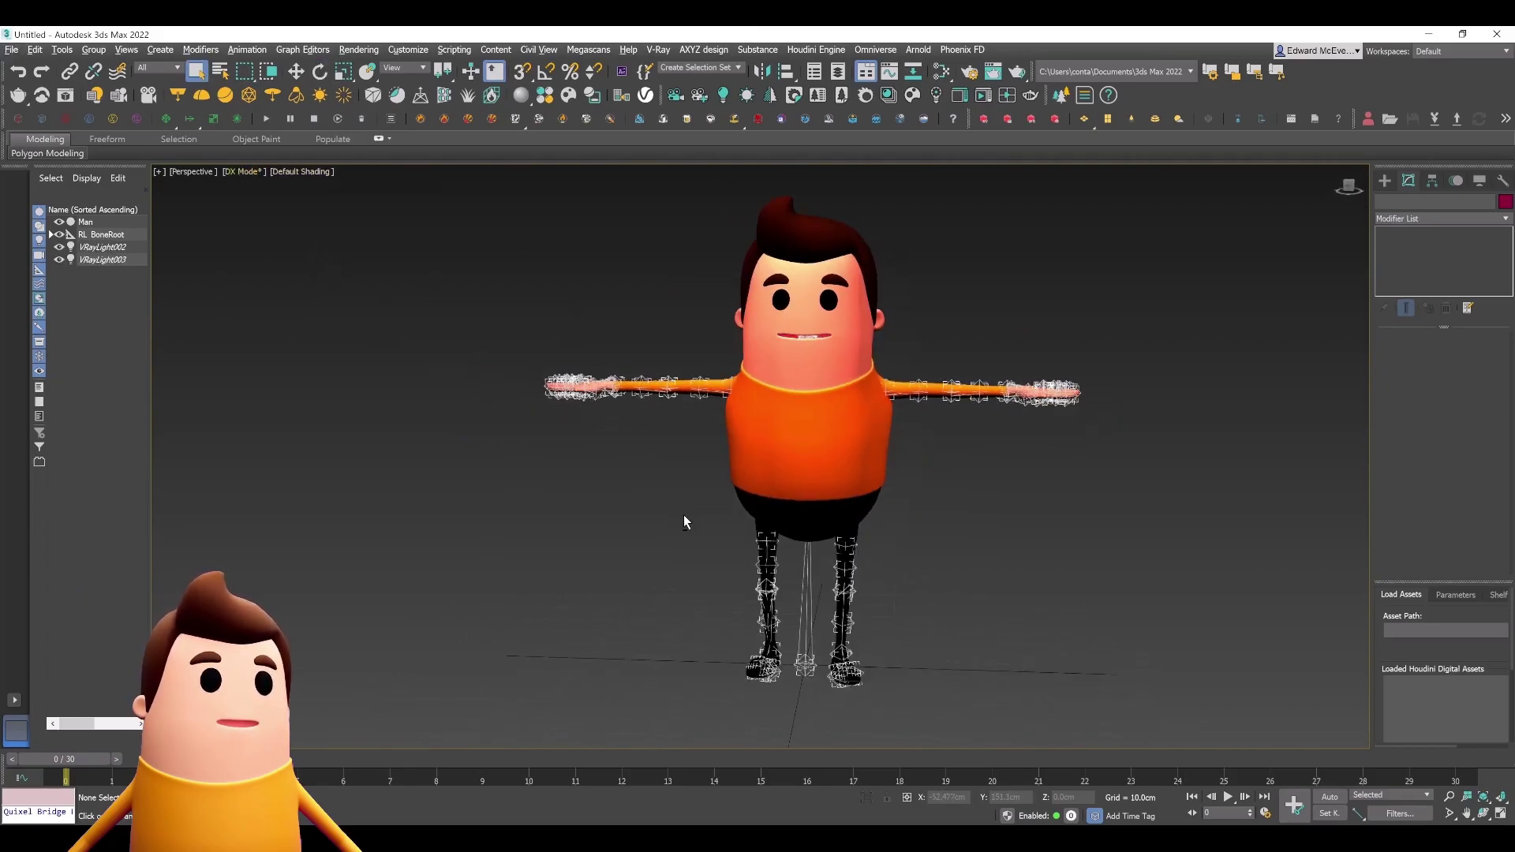
middle_click_drag(684, 515, 699, 515, "alt")
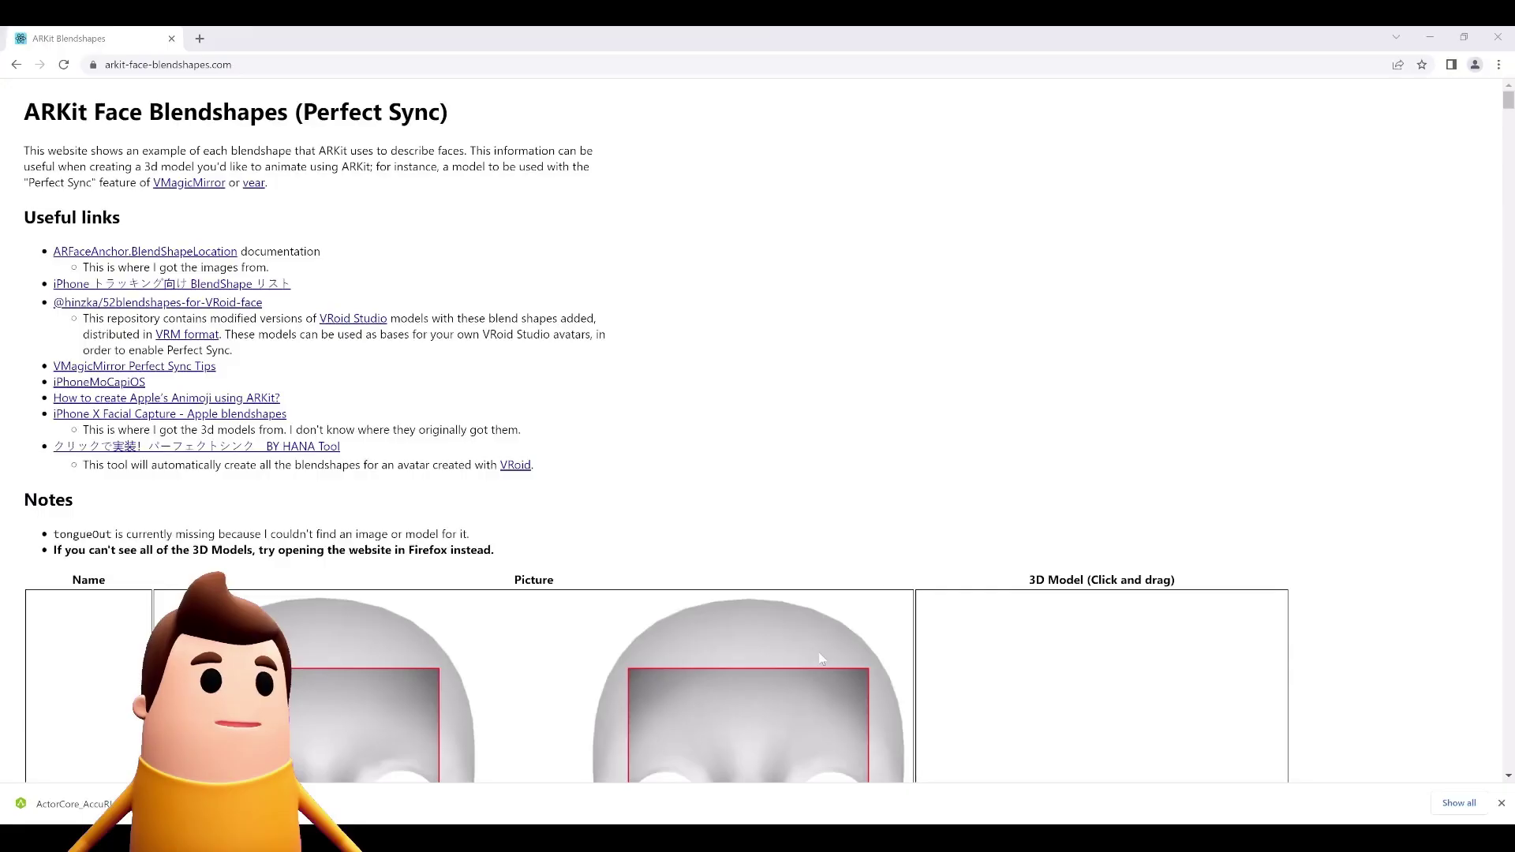
Switch to the browser and examine the ARKit Face Blendshapes reference from the brow shapes through the jaw shapes to mouthFunnel.
scroll(921, 476, "down", 2)
scroll(921, 476, "down", 4)
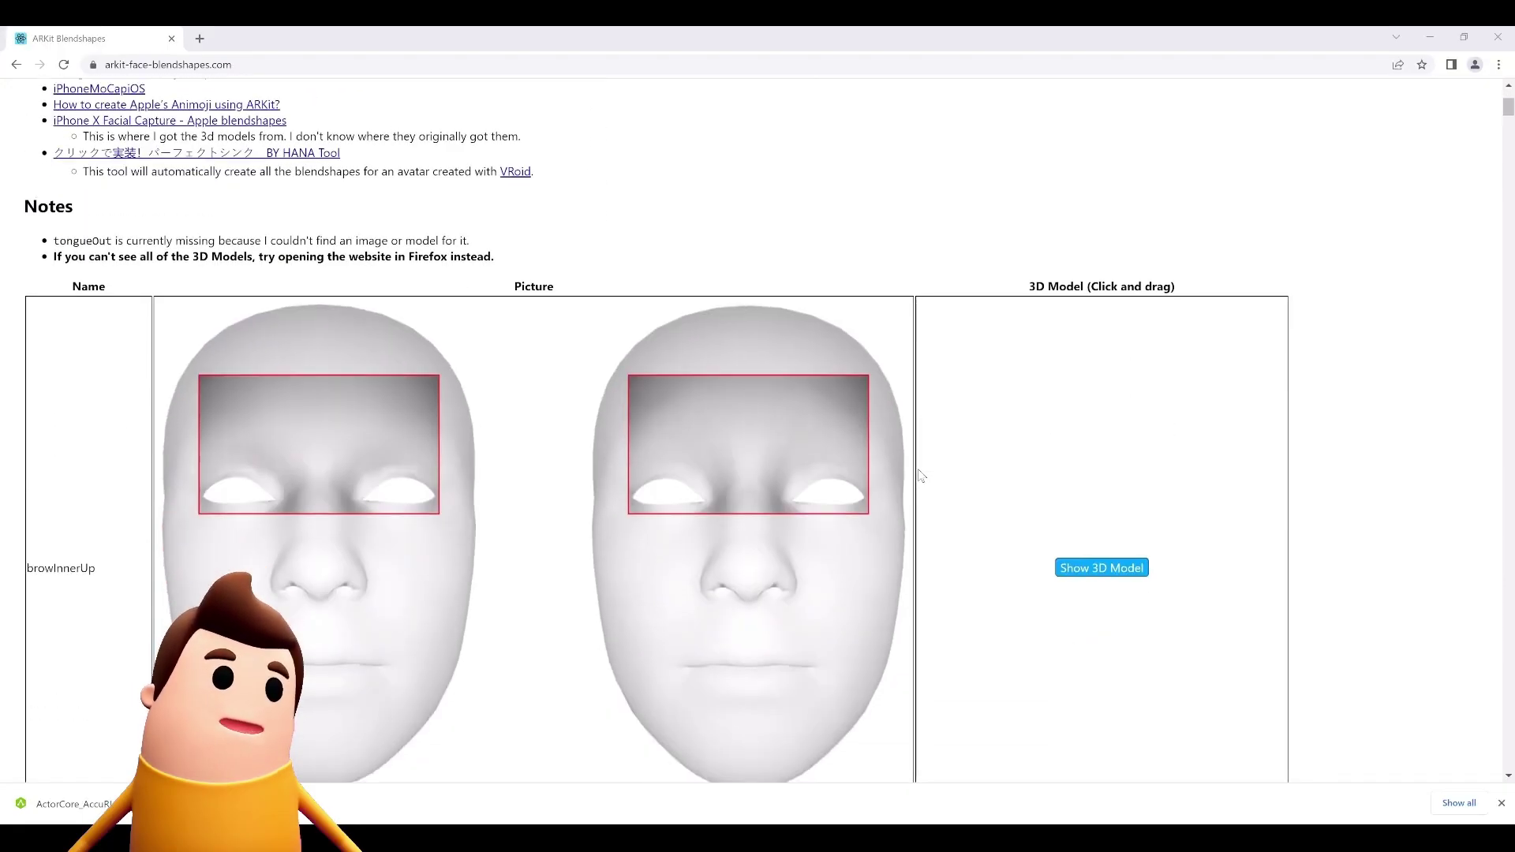
scroll(921, 478, "down", 20)
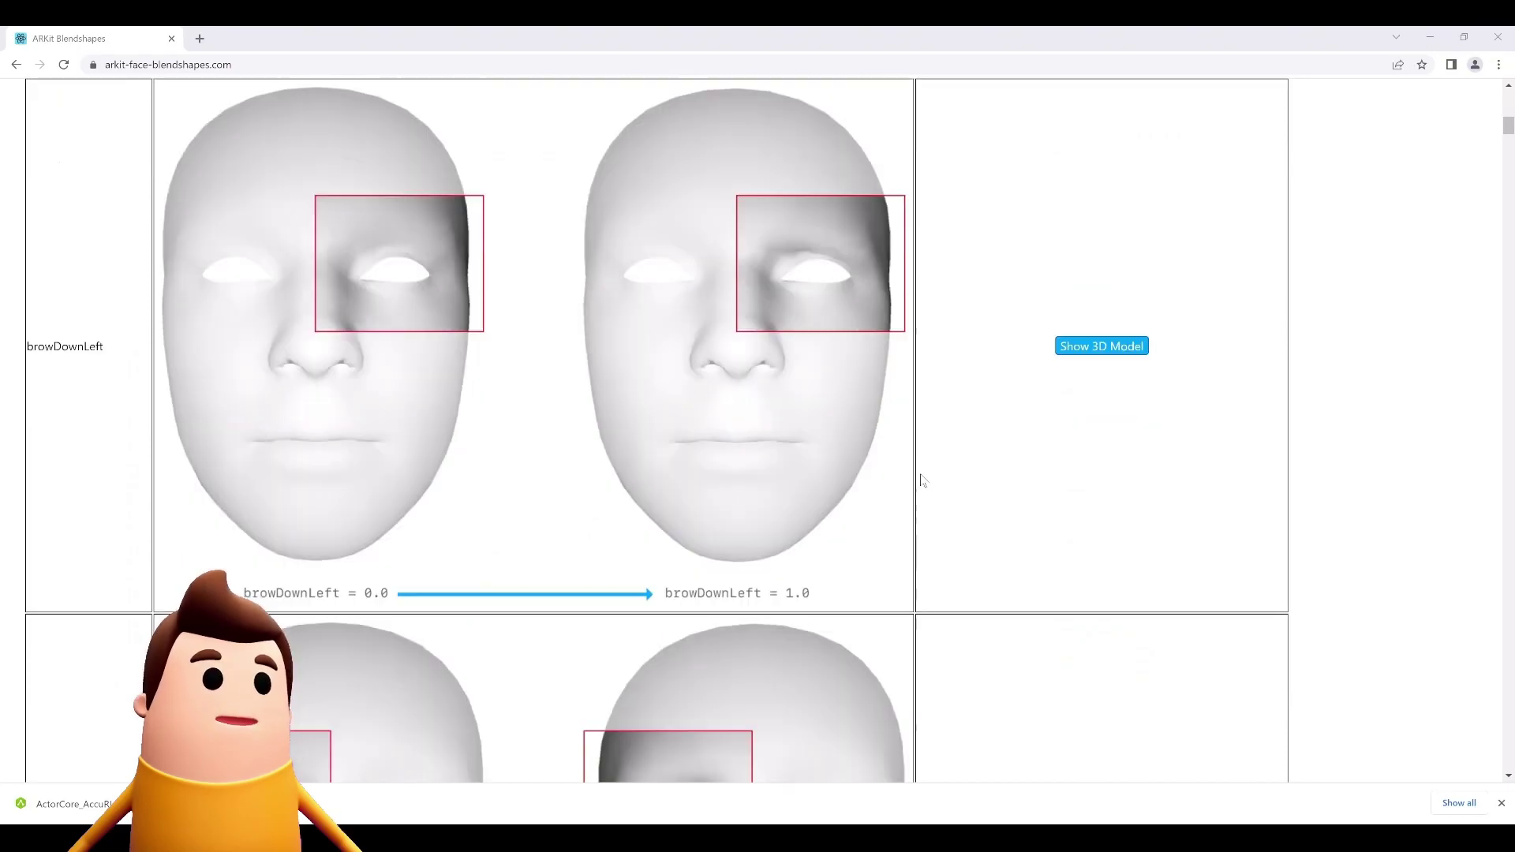
scroll(923, 480, "down", 10)
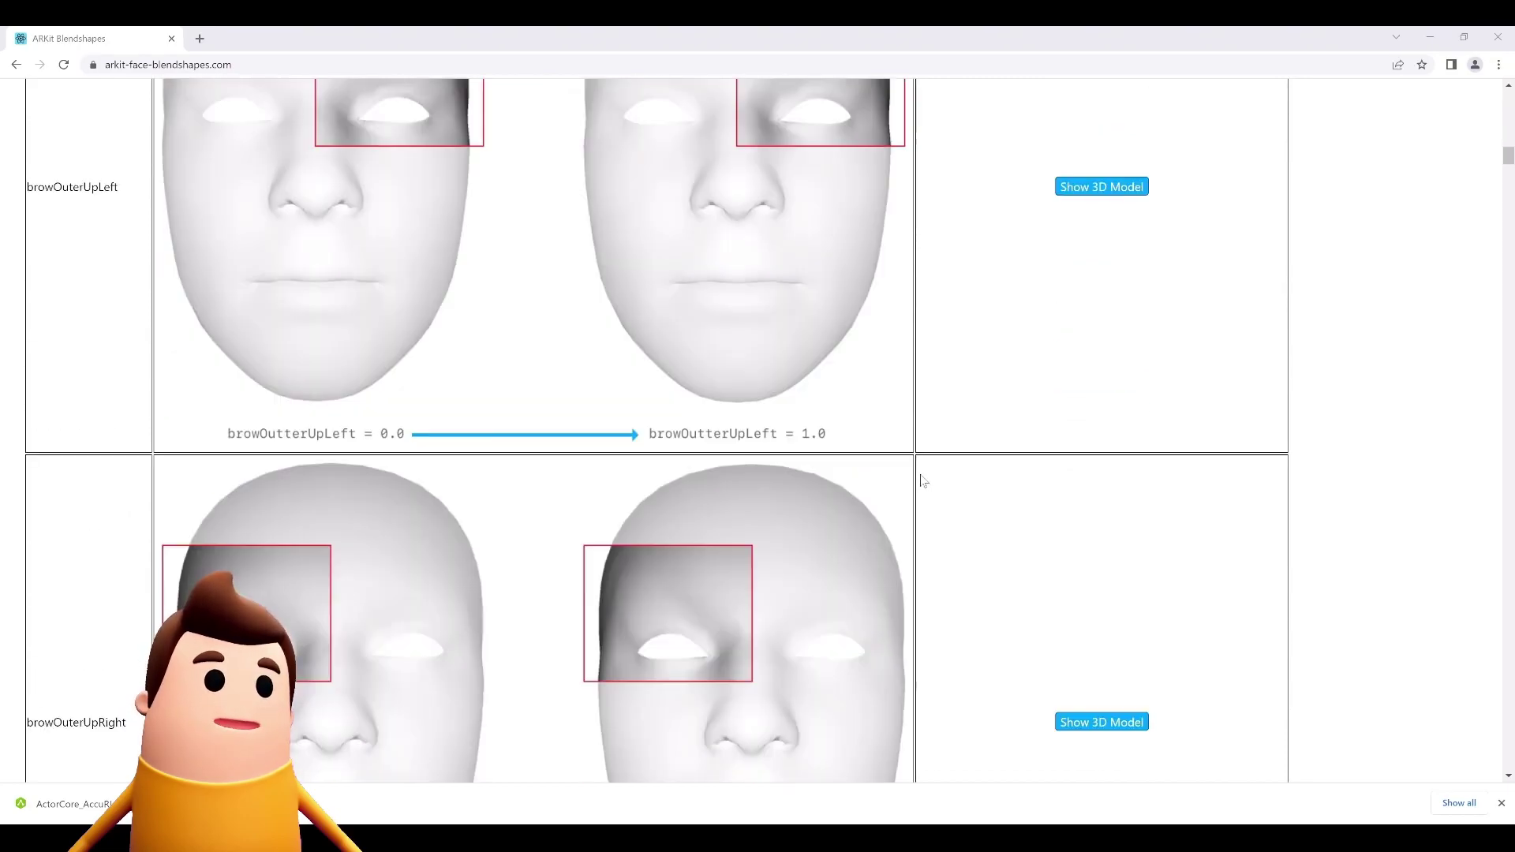
scroll(924, 480, "down", 20)
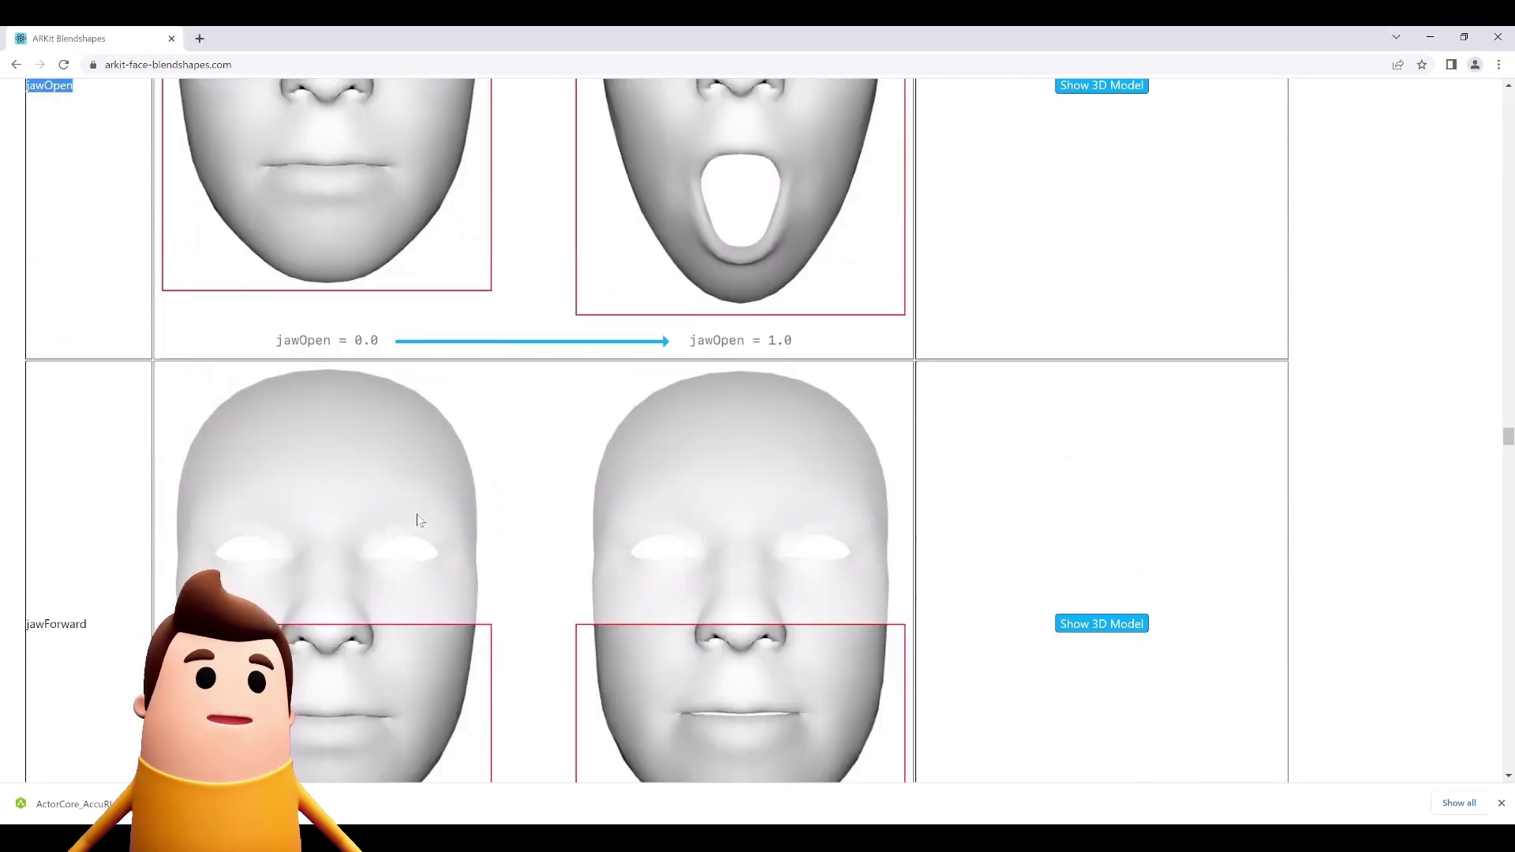
scroll(126, 394, "down", 20)
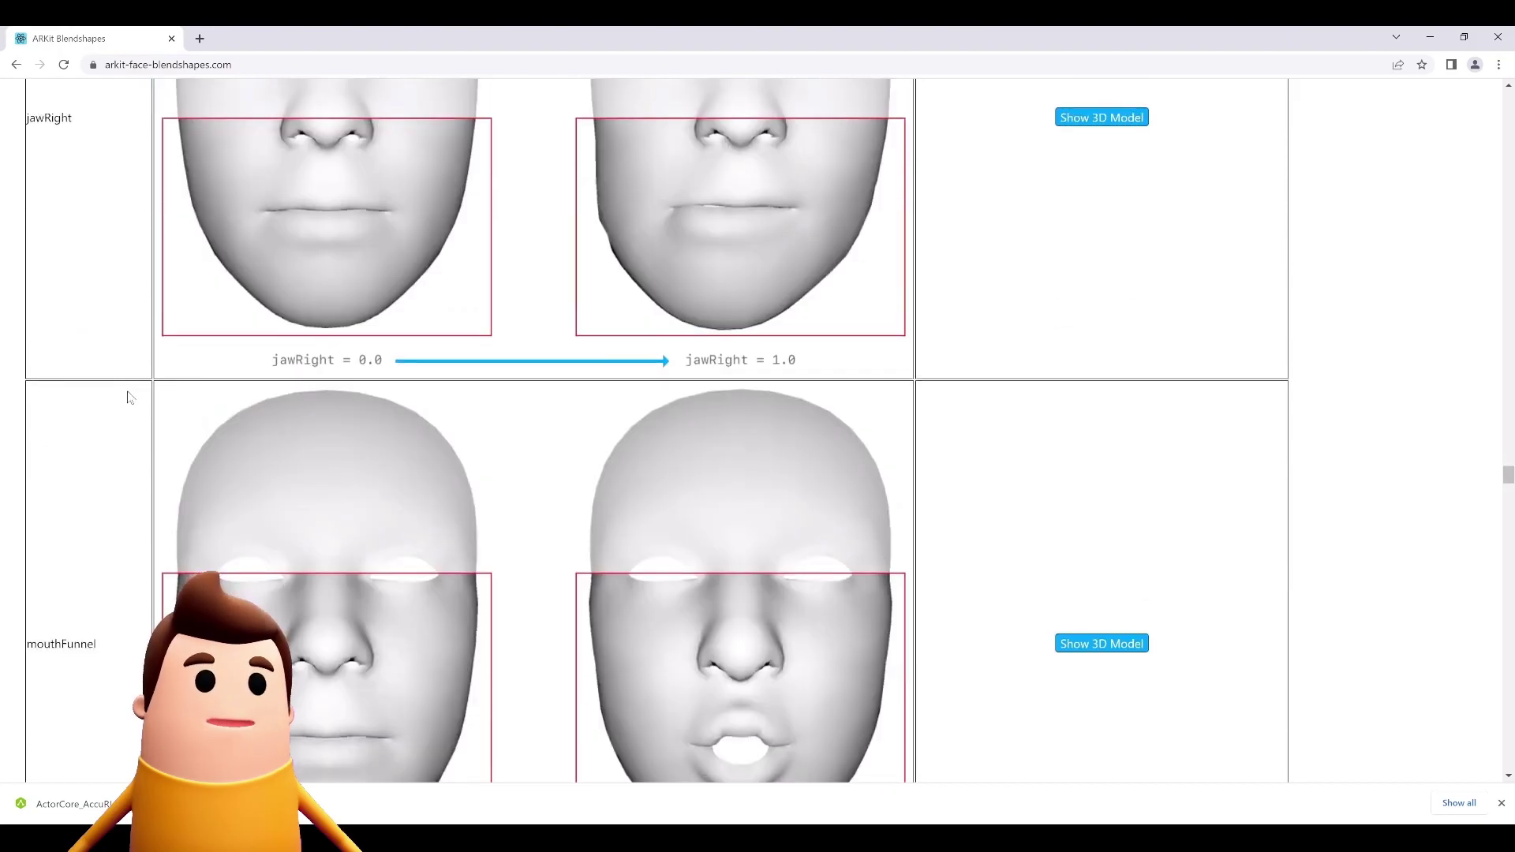
left_click_drag(120, 274, 27, 292)
scroll(767, 393, "up", 2)
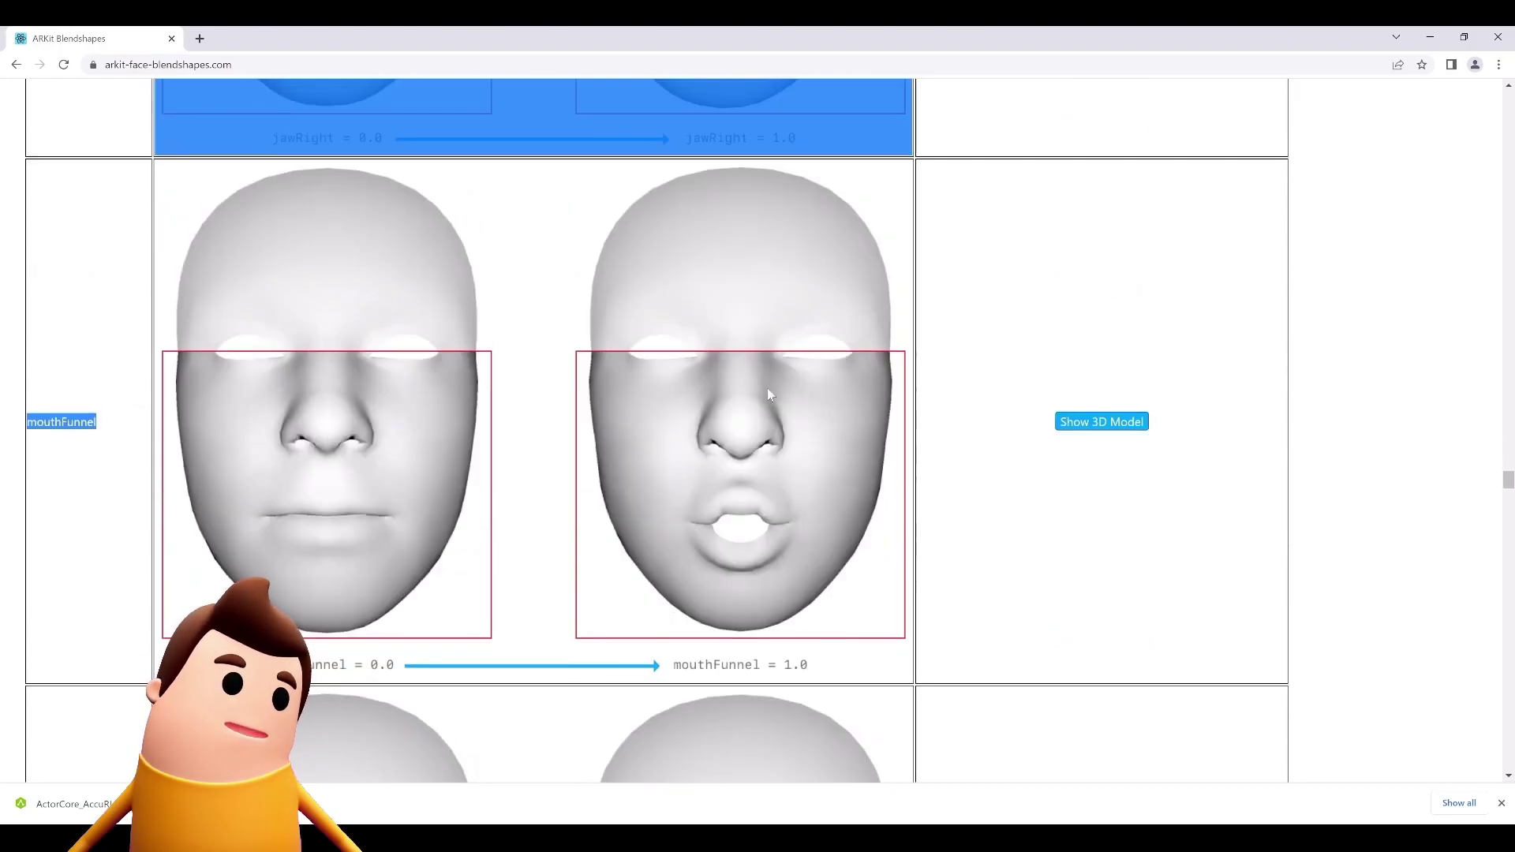
Show the browInnerUp 3D model in the ARKit reference, and in 3ds Max rename the Nuetral_Pose001 copy to browInnerUp.
left_click(1396, 382)
left_click_drag(139, 416, 104, 416)
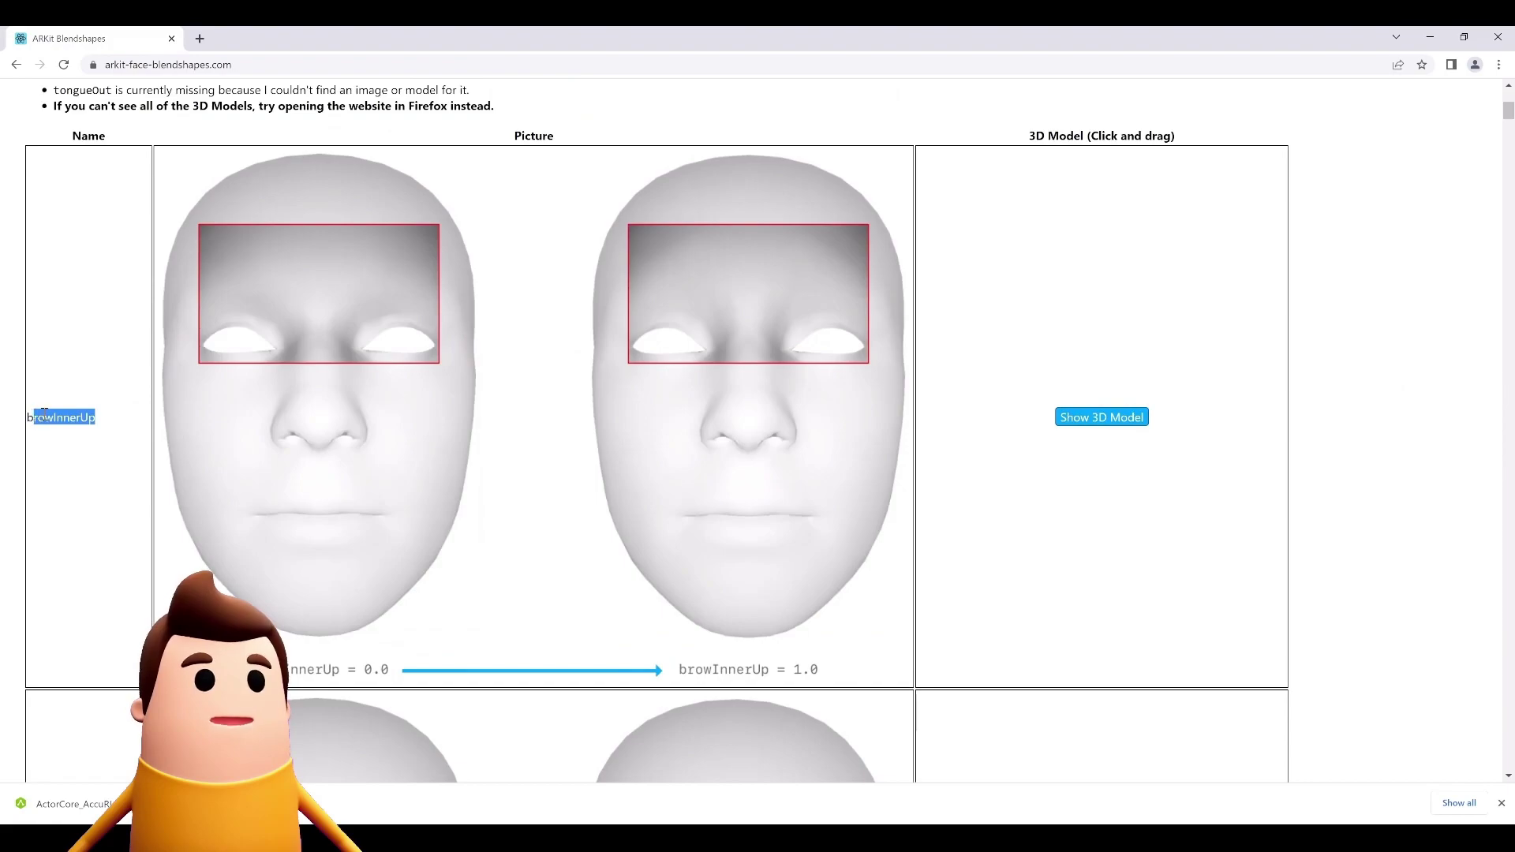
left_click(1130, 415)
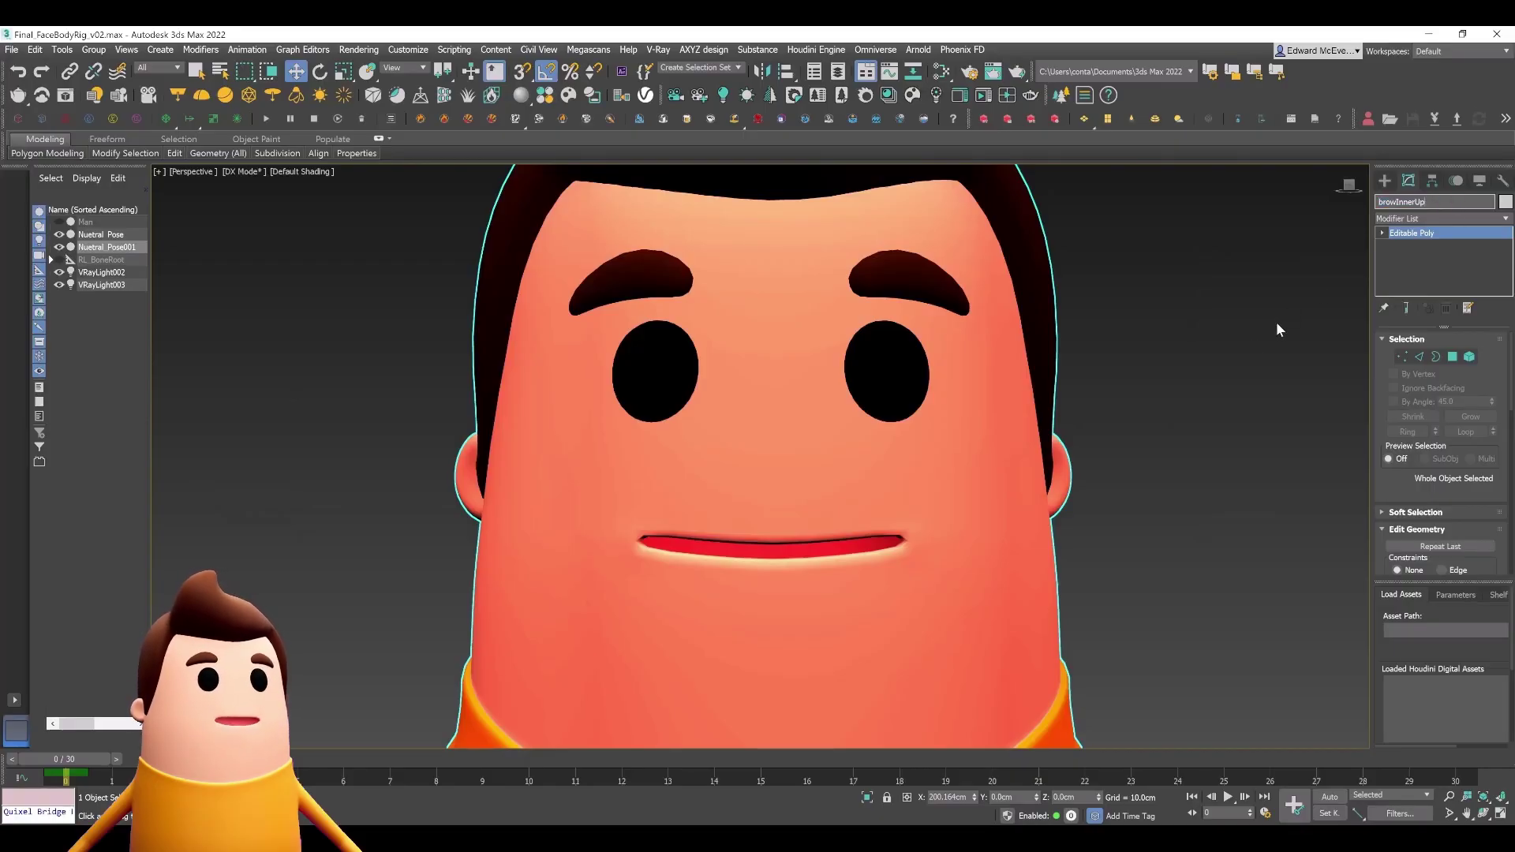
key("Return")
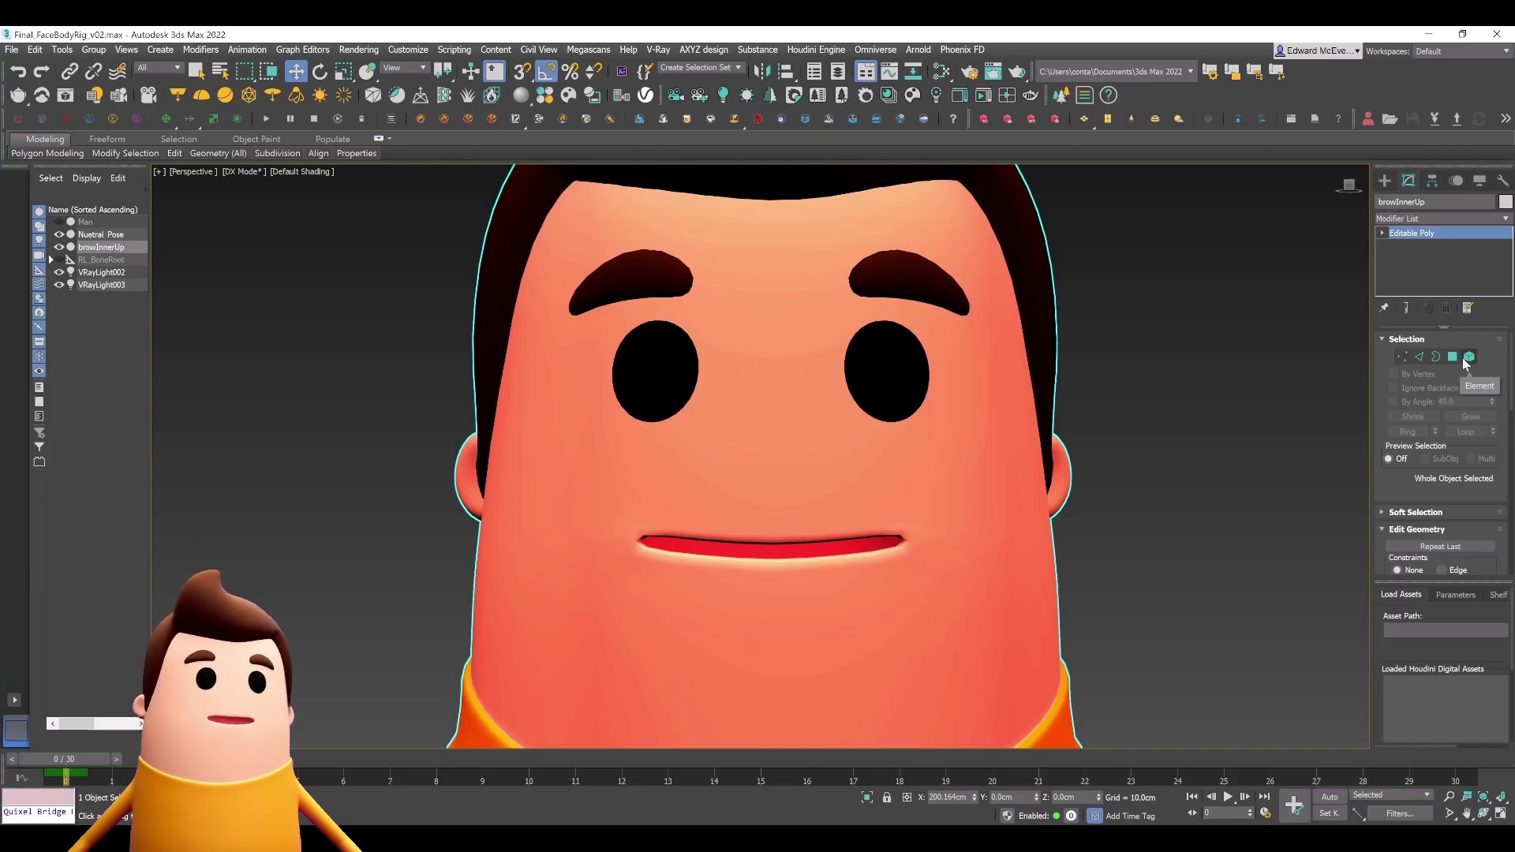
Rotate browInnerUp's eyebrow elements on Y, the character's right one about -15° and left one about 20°, tilting their inner ends up.
left_click(1467, 356)
left_click(684, 284)
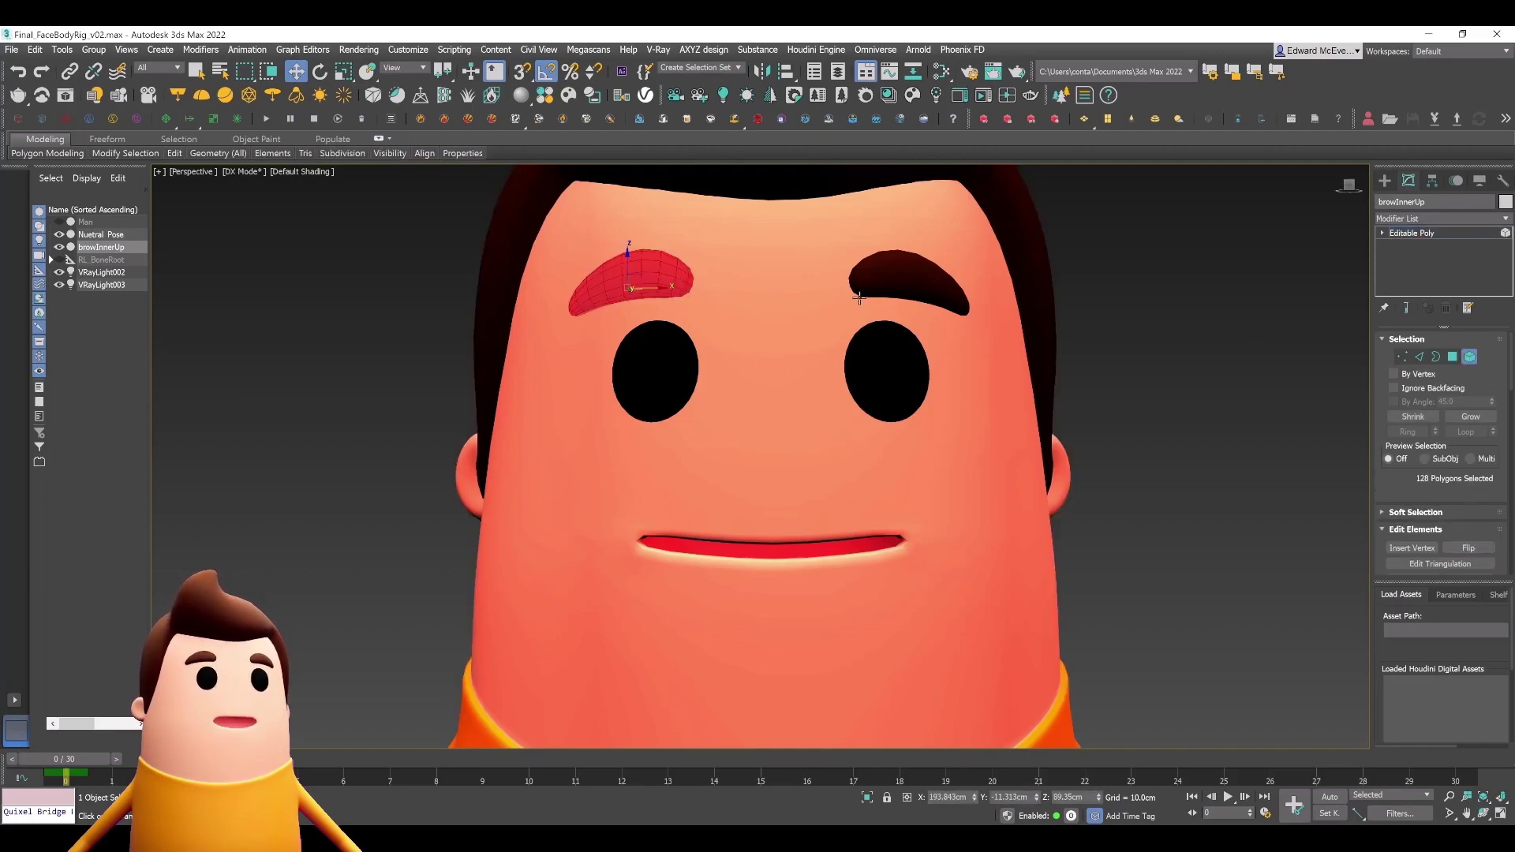
key("e")
left_click_drag(656, 271, 657, 265)
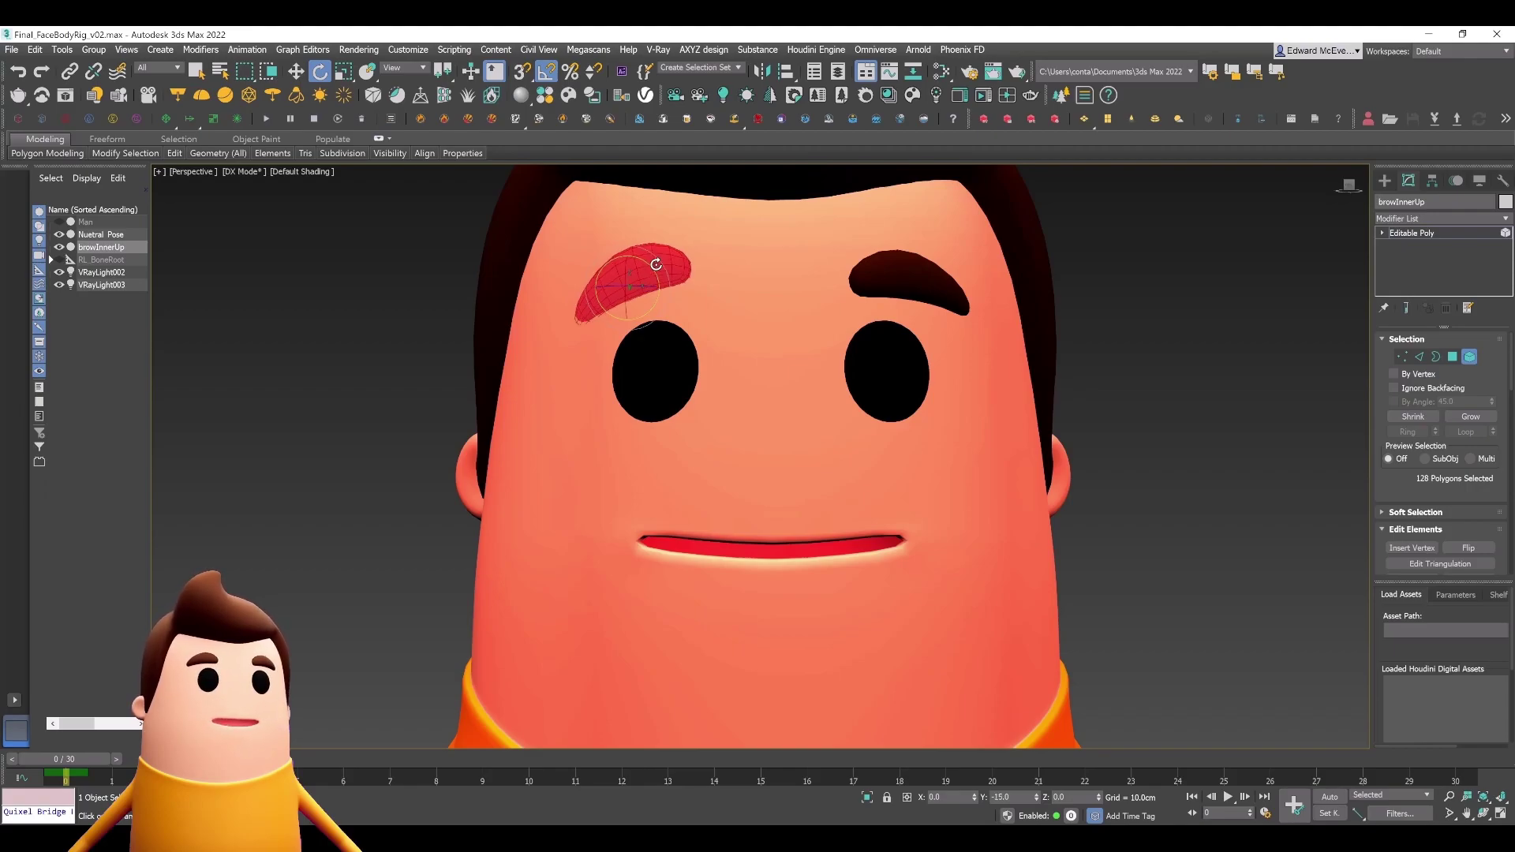
left_click(877, 276)
left_click_drag(884, 276, 886, 266)
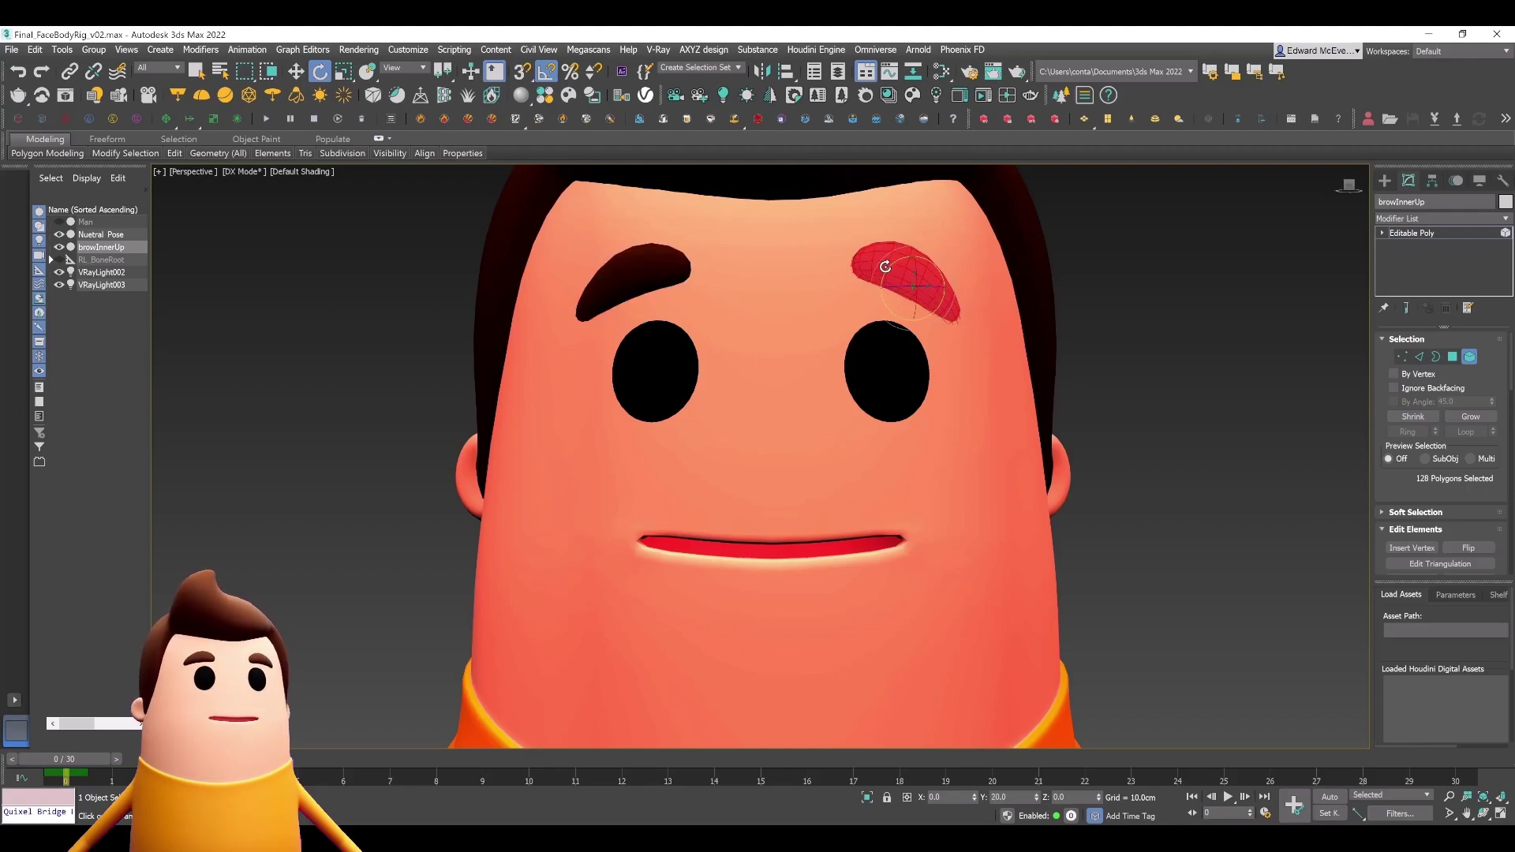
left_click(1123, 310)
middle_click_drag(1184, 440, 1142, 419)
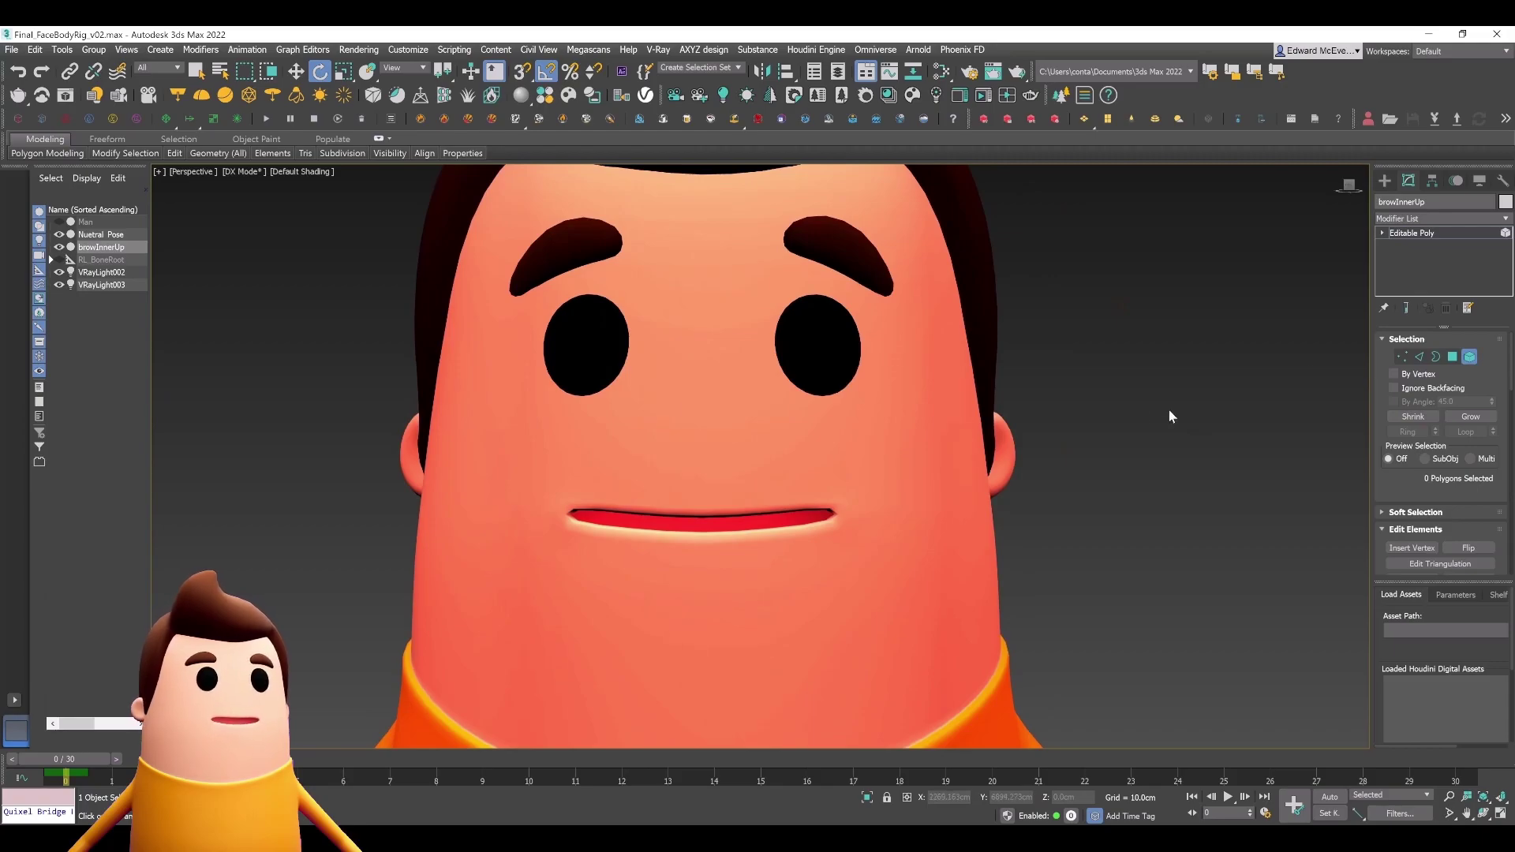
left_click(1454, 358)
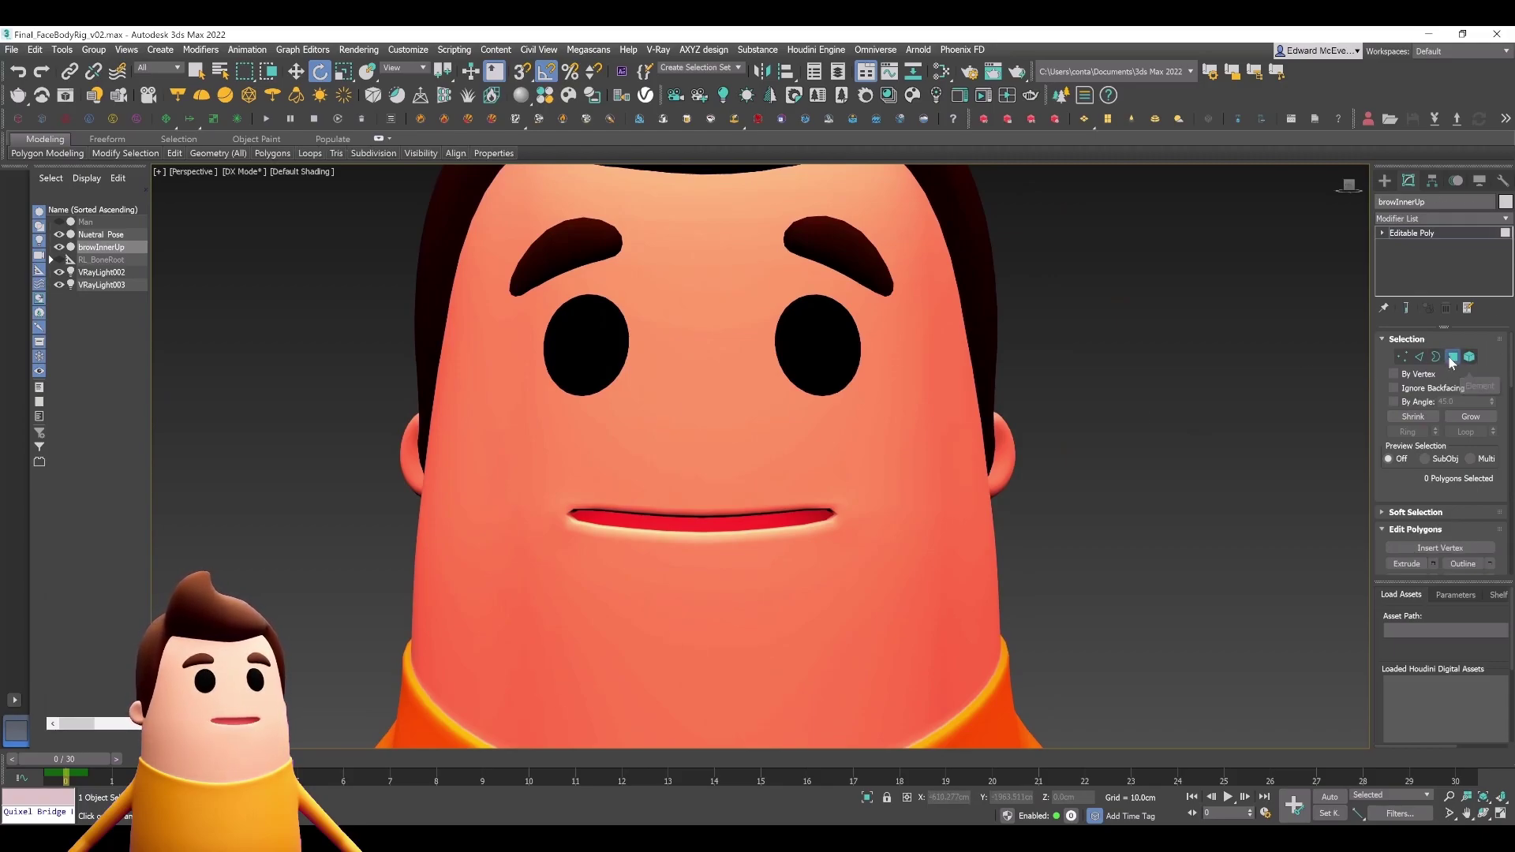
left_click(1449, 358)
left_click(1213, 373)
Select the Nuetral_Pose mesh and add a Morpher modifier to it.
scroll(1192, 395, "down", 4)
middle_click_drag(1165, 447, 1130, 429)
scroll(1116, 439, "down", 5)
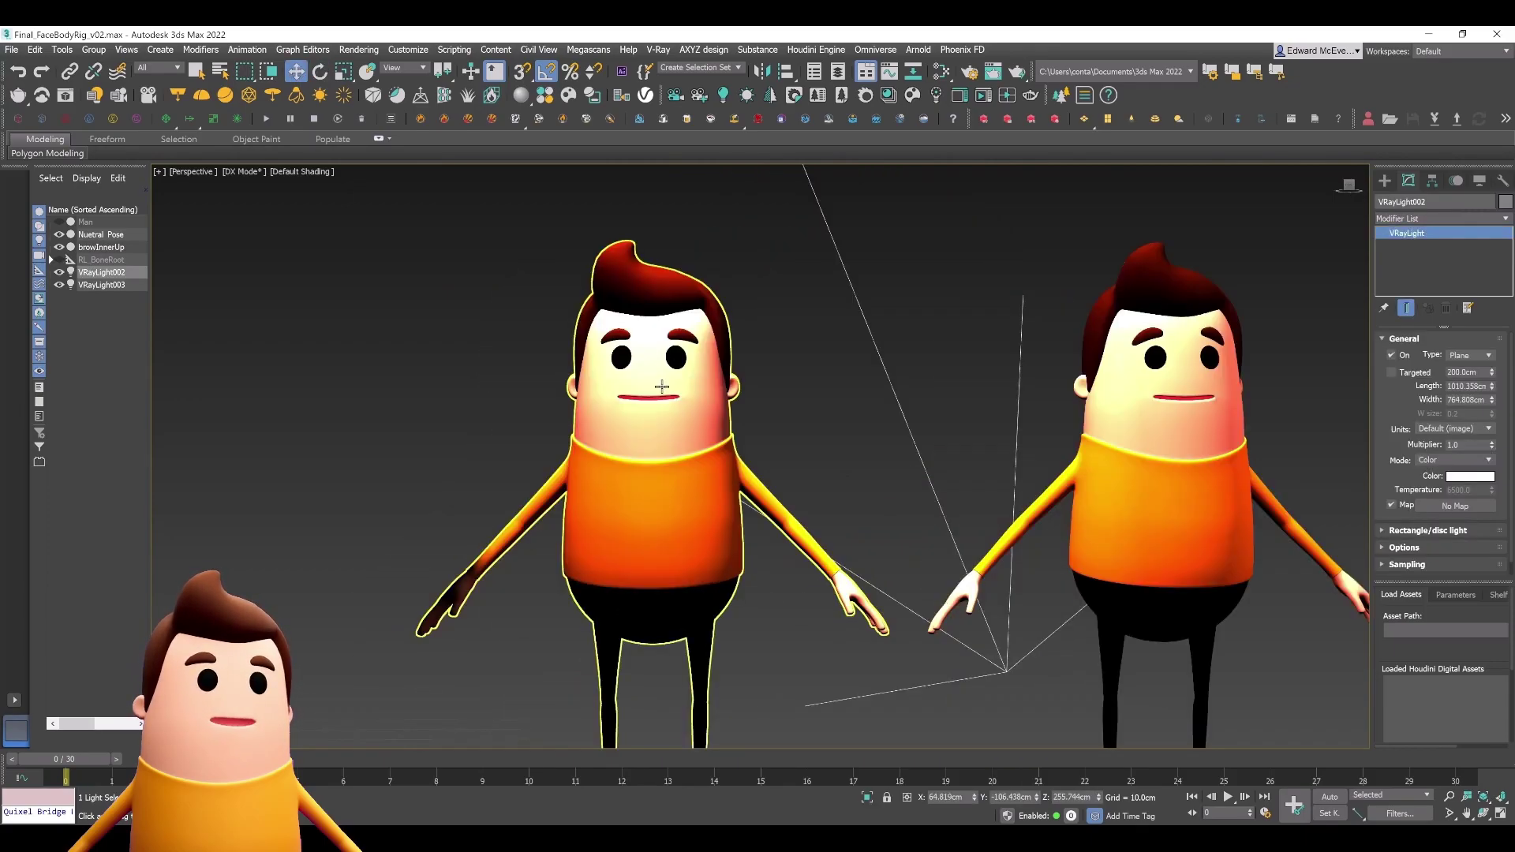
left_click(661, 386)
scroll(726, 403, "up", 5)
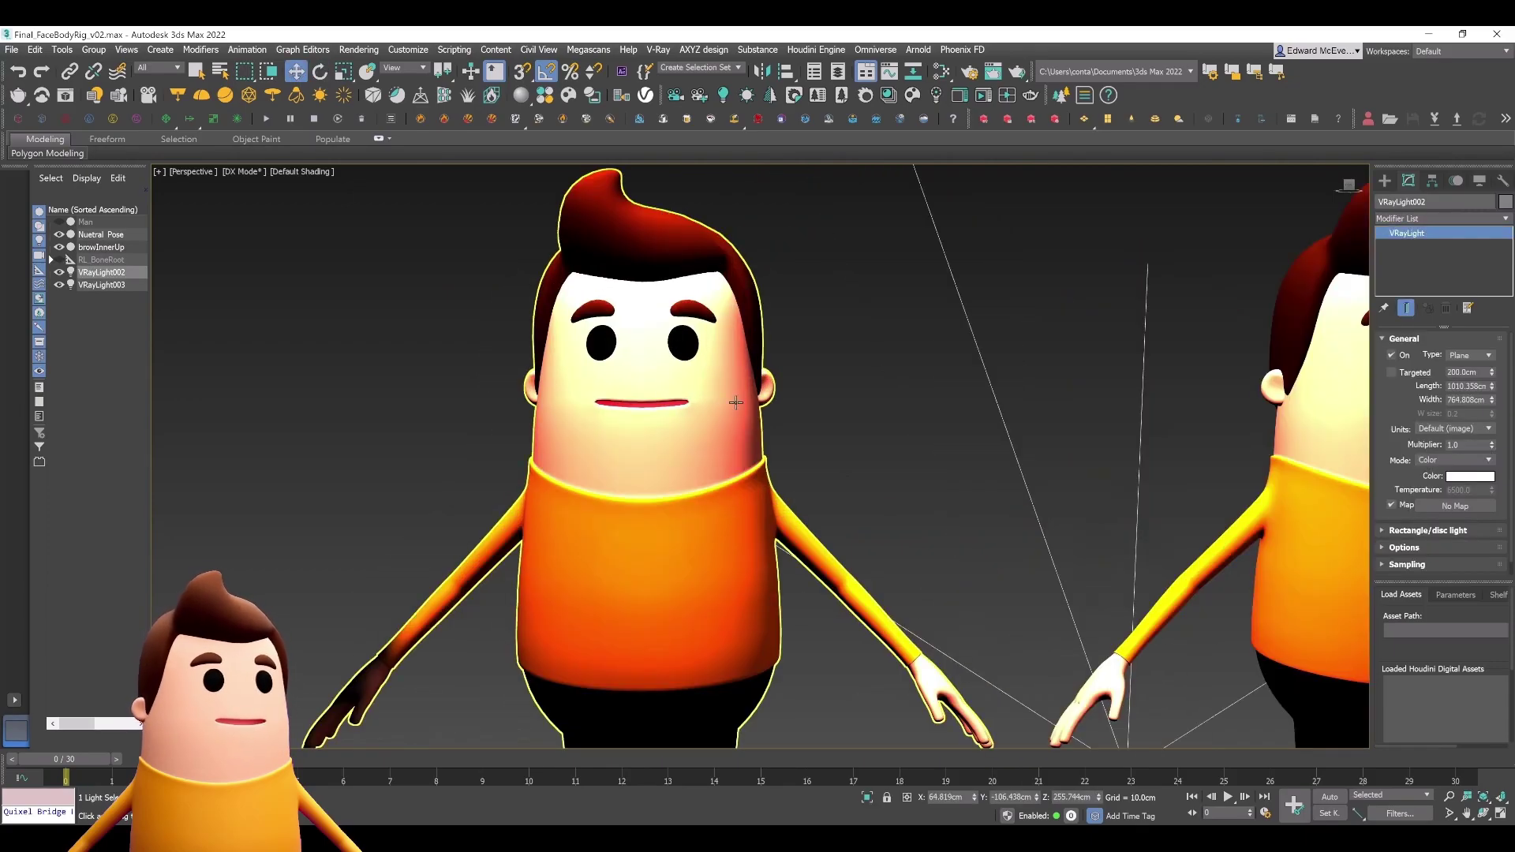
scroll(707, 420, "down", 5)
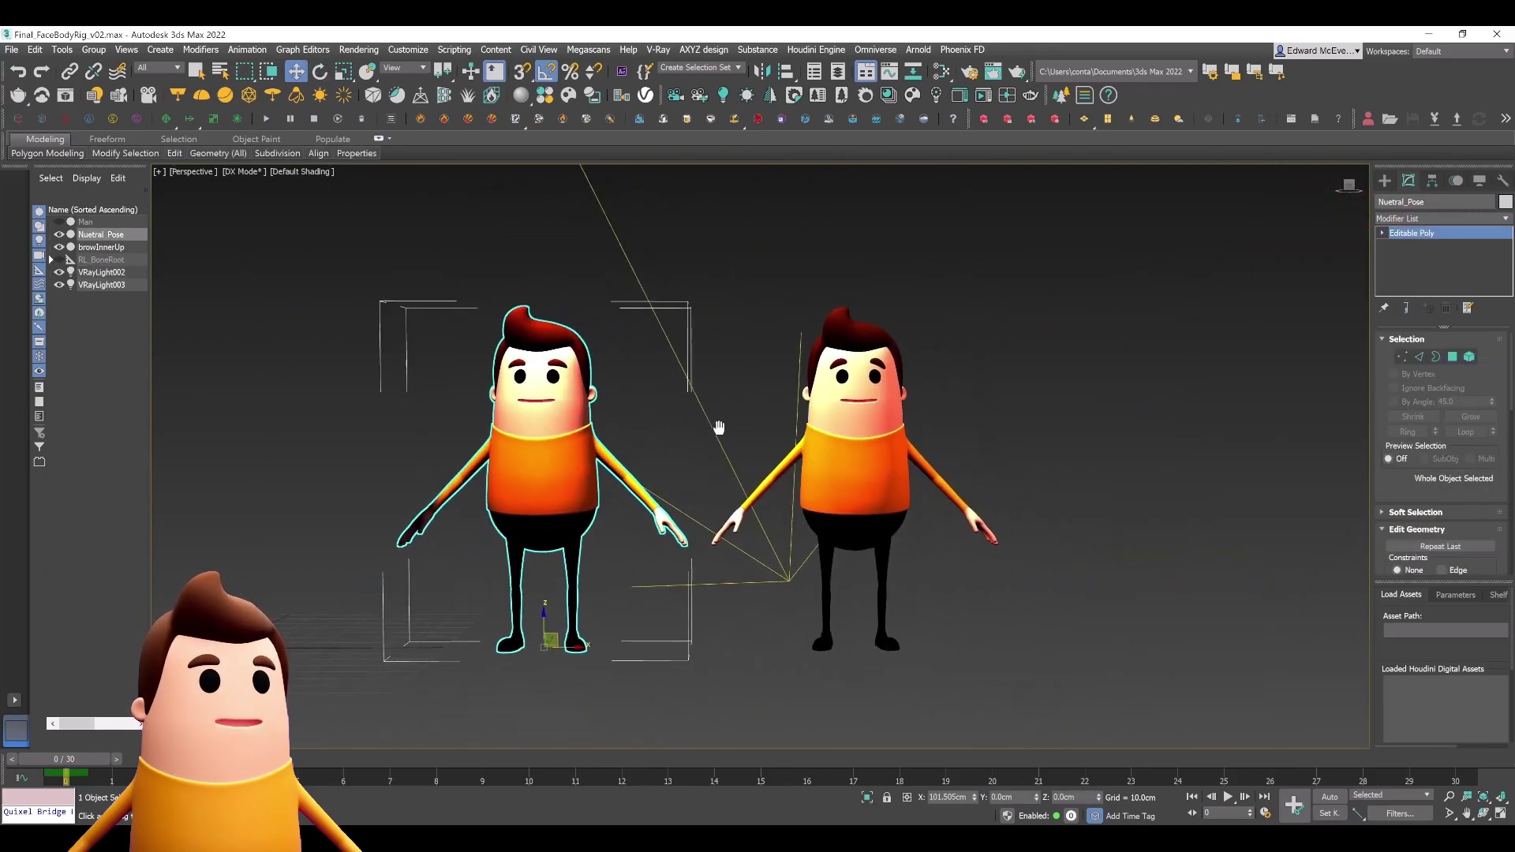
left_click(1458, 221)
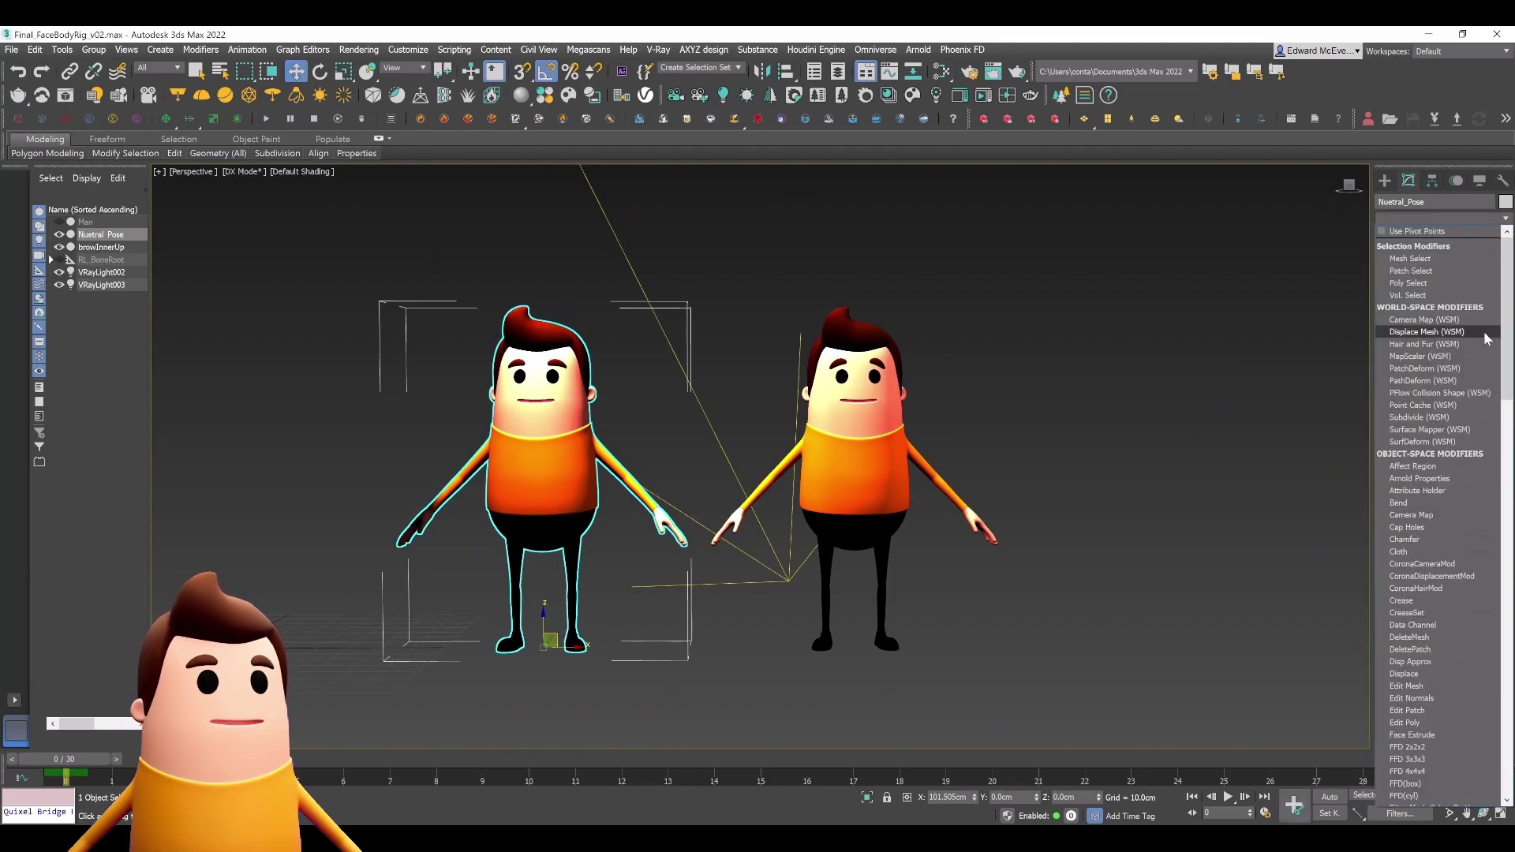
type("mo")
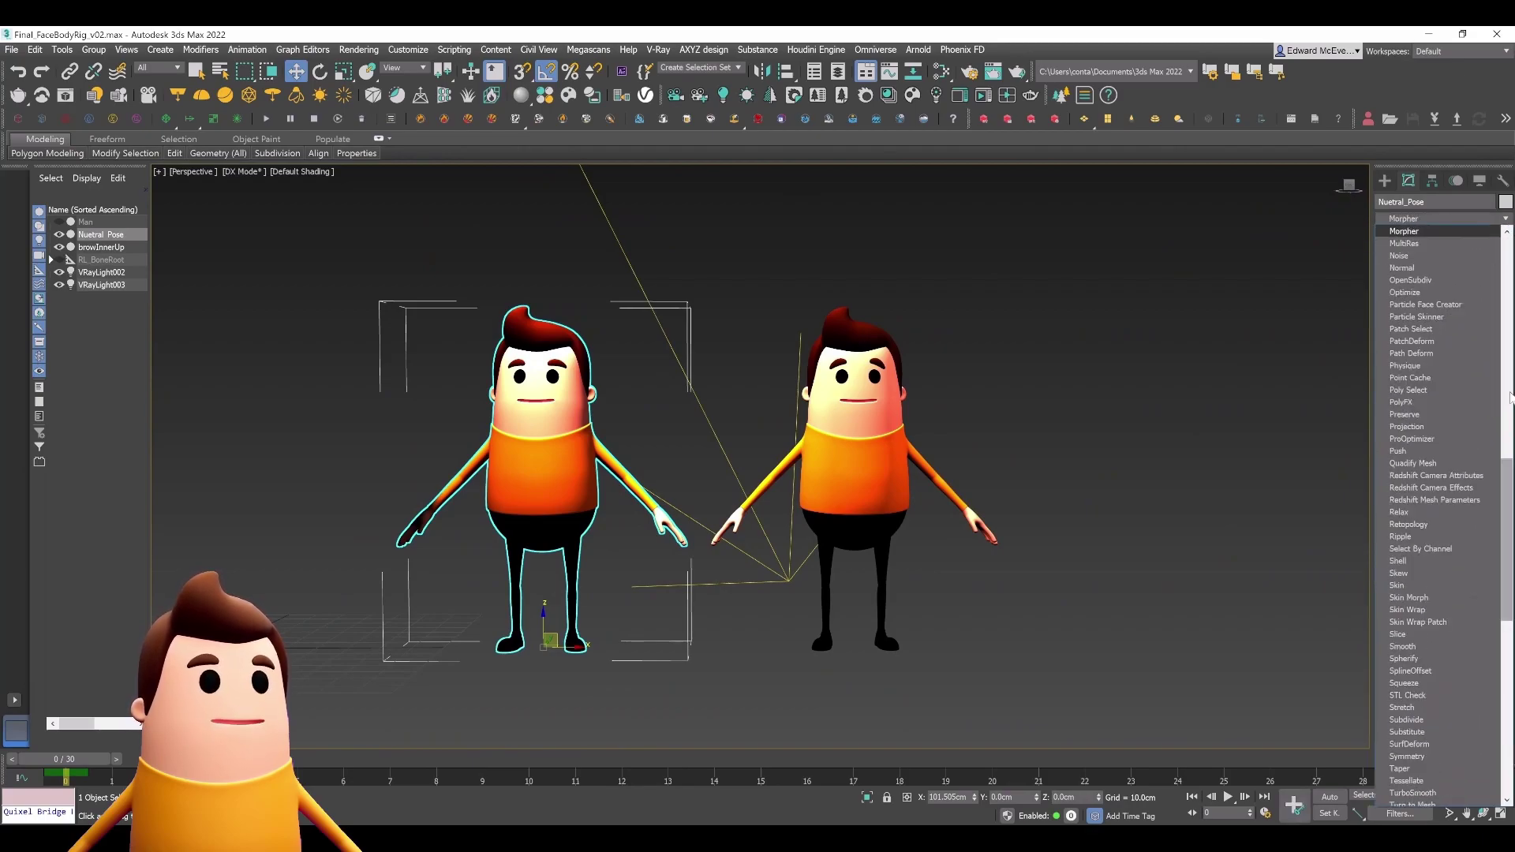
left_click(1406, 232)
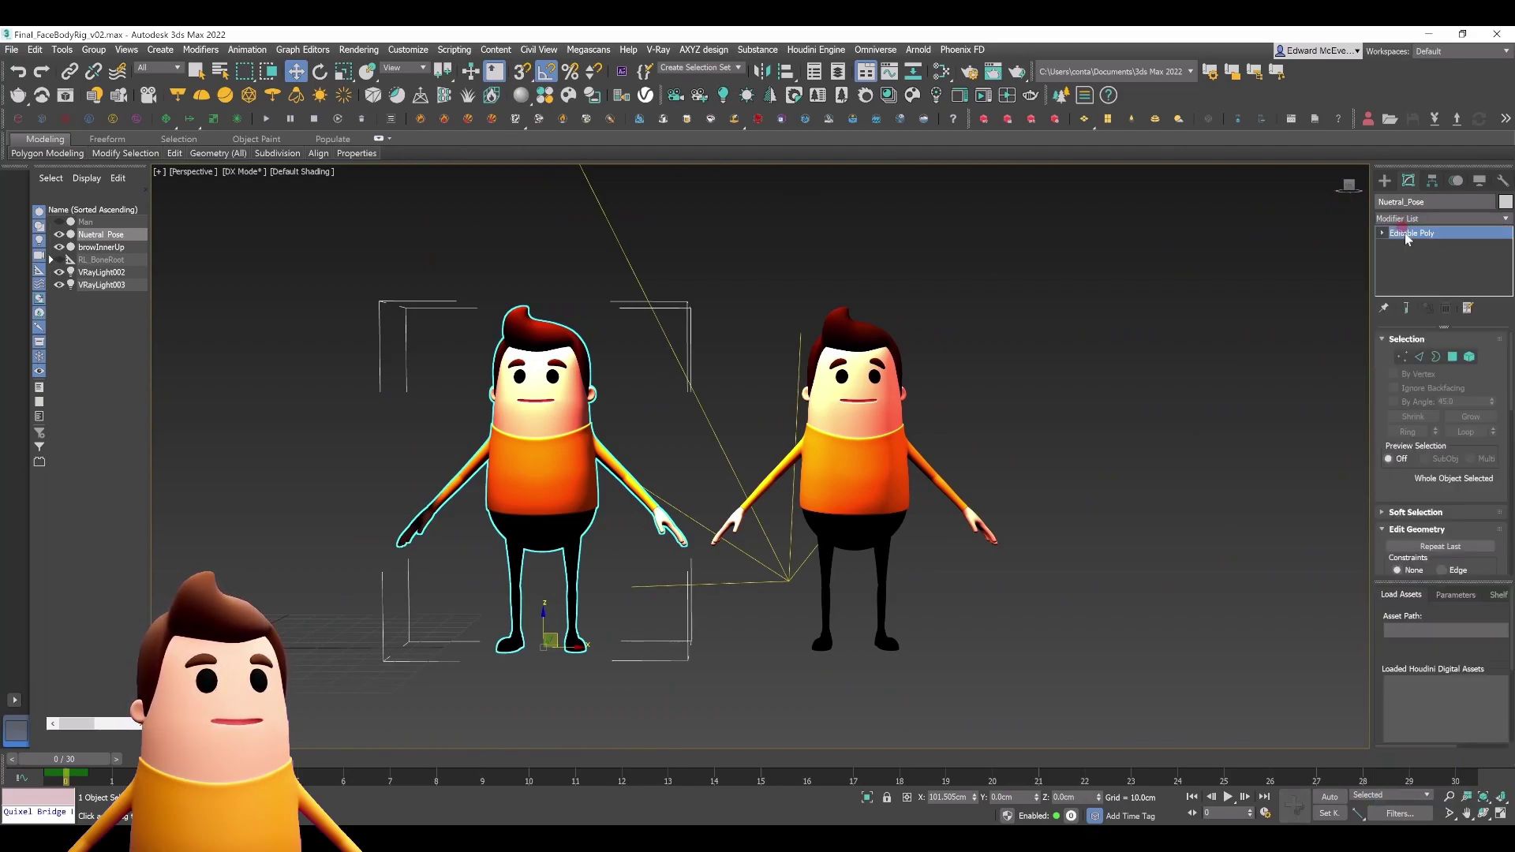
Pick the browInnerUp mesh from the scene into the first Morpher channel and preview the morph by raising the channel value.
left_click(1428, 433)
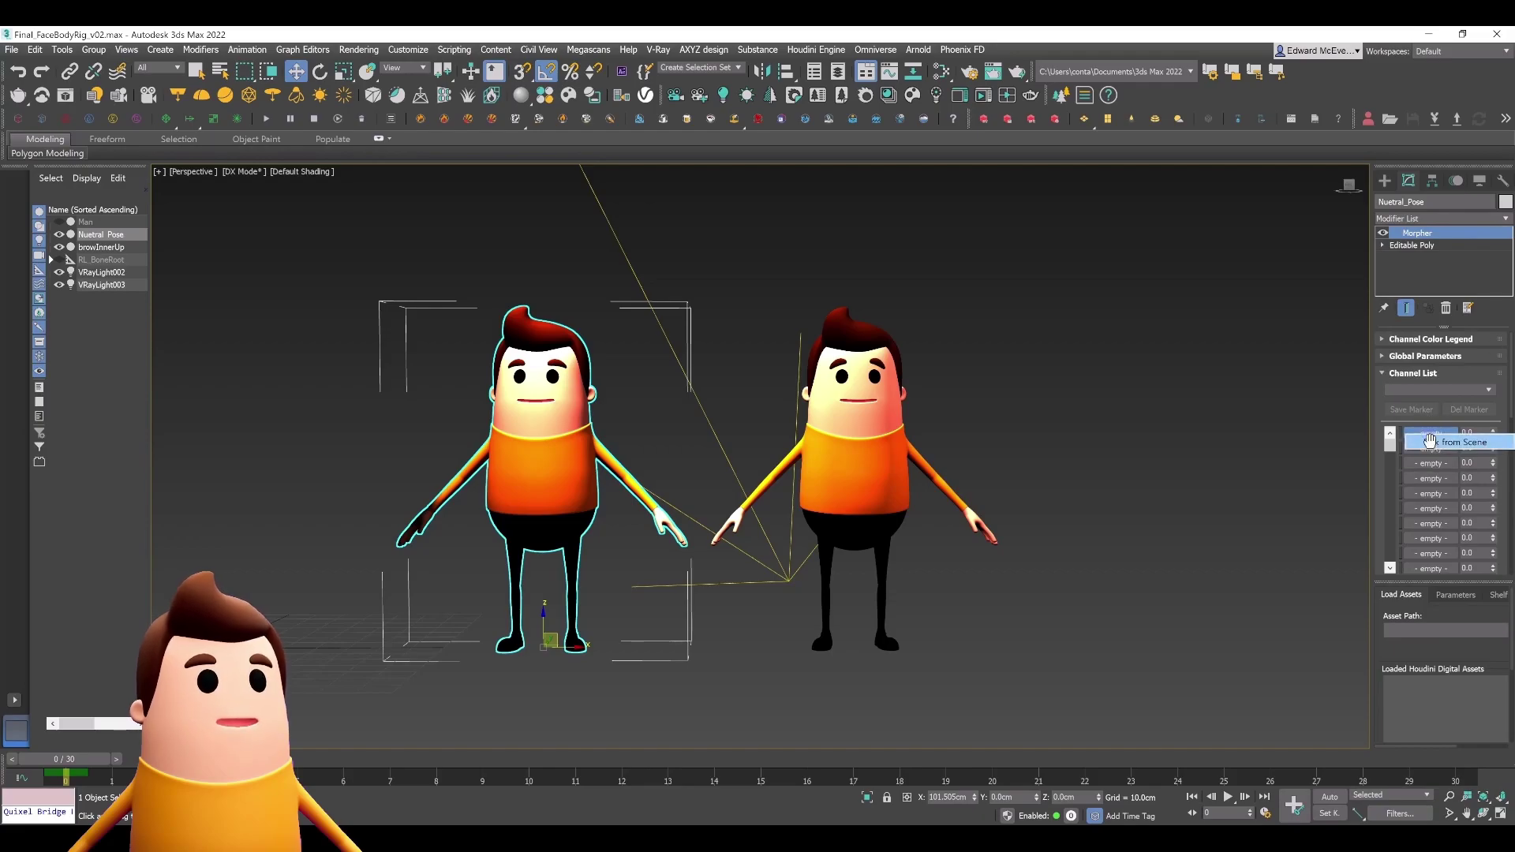
left_click(832, 415)
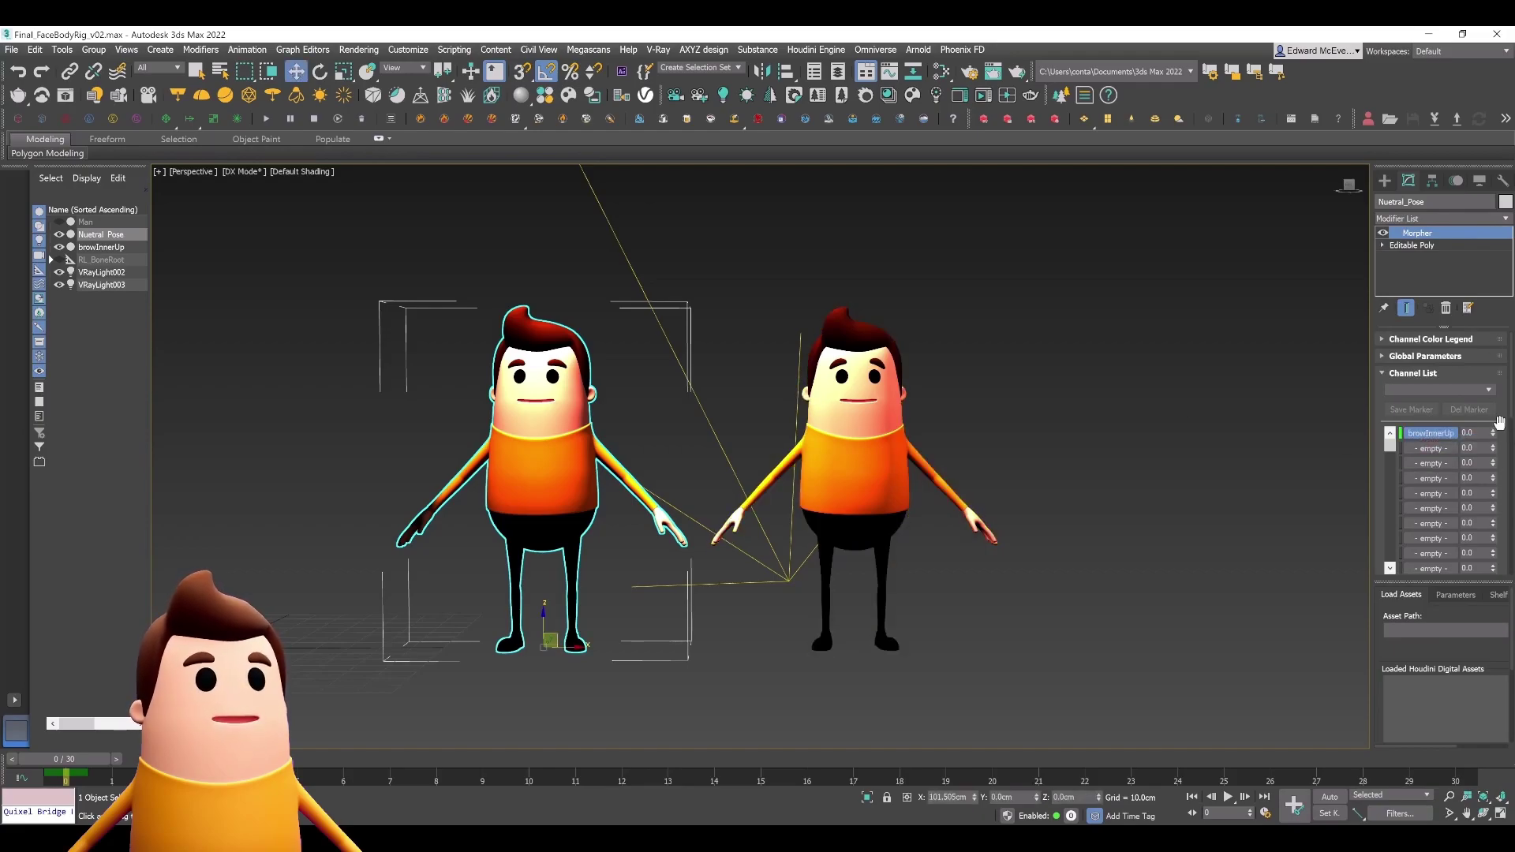
scroll(514, 382, "up", 5)
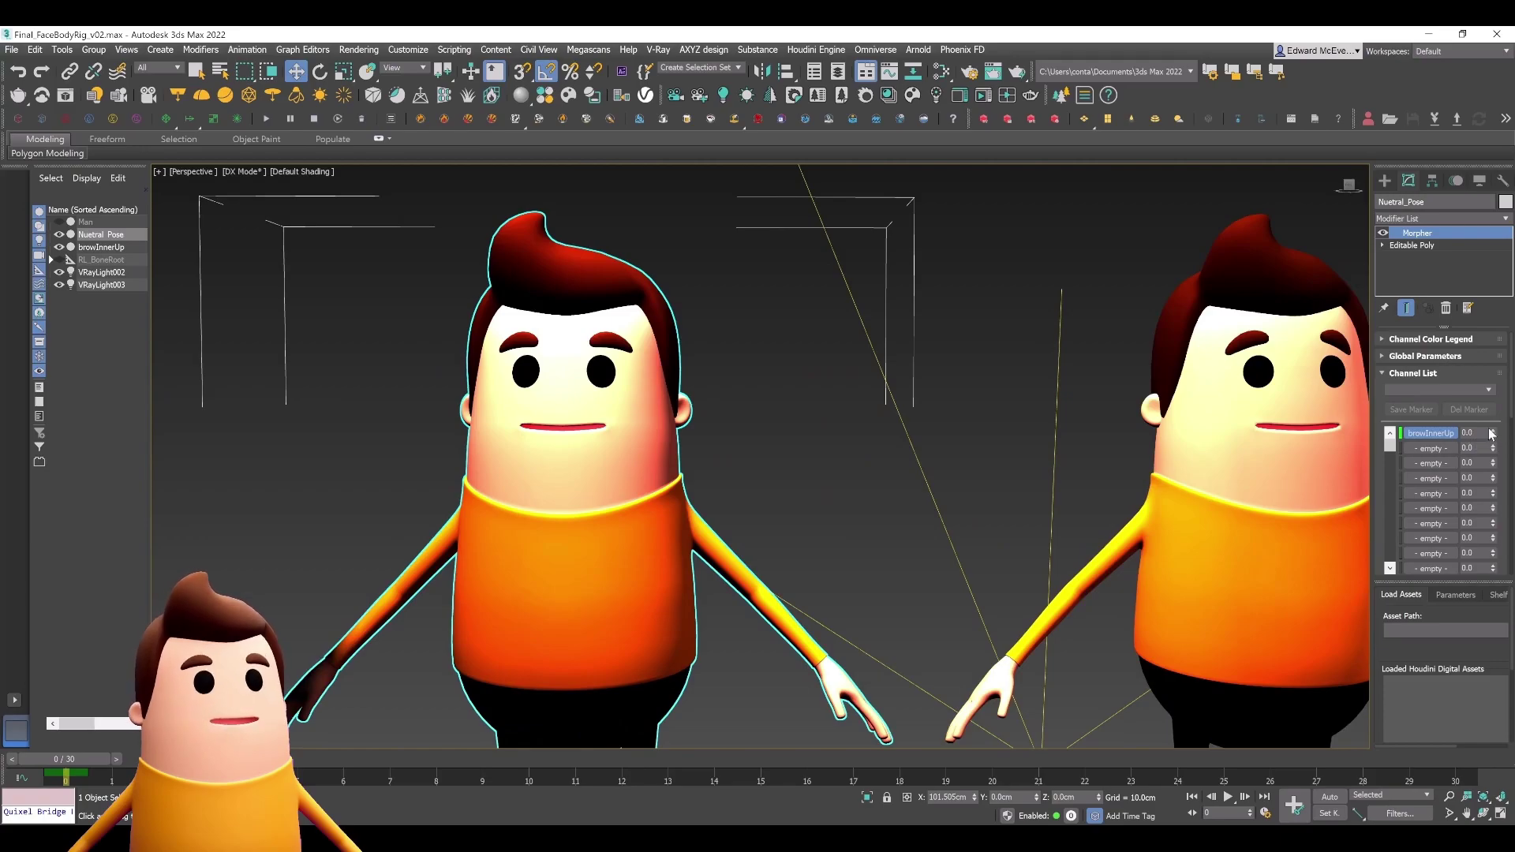
left_click_drag(1492, 432, 1499, 385)
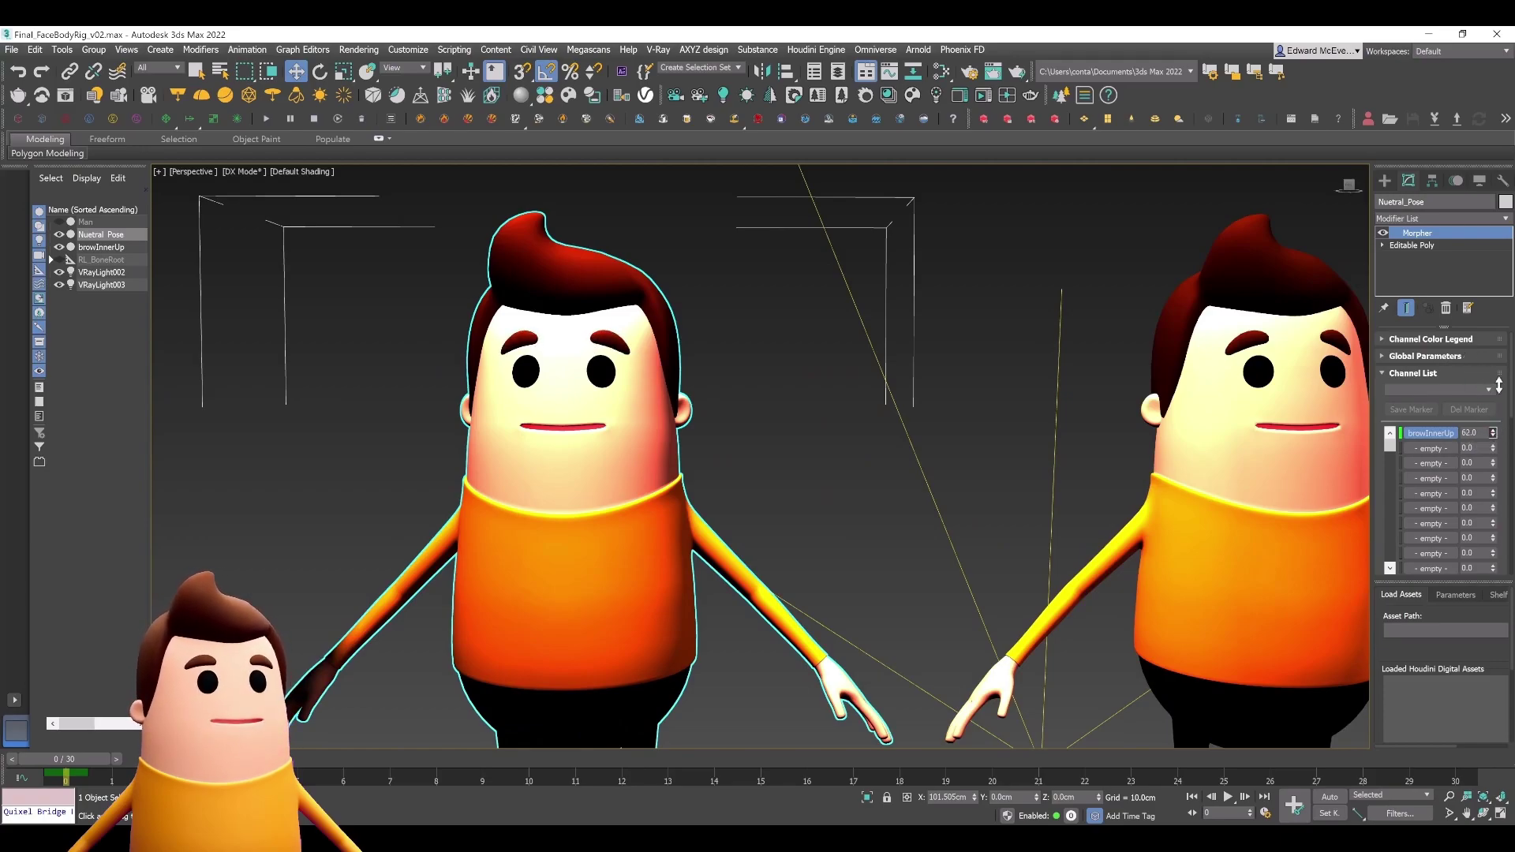
right_click(1499, 385)
Clone the Nuetral_Pose mesh as a single Copy, placed along X on the far side of browInnerUp.
left_click(752, 439)
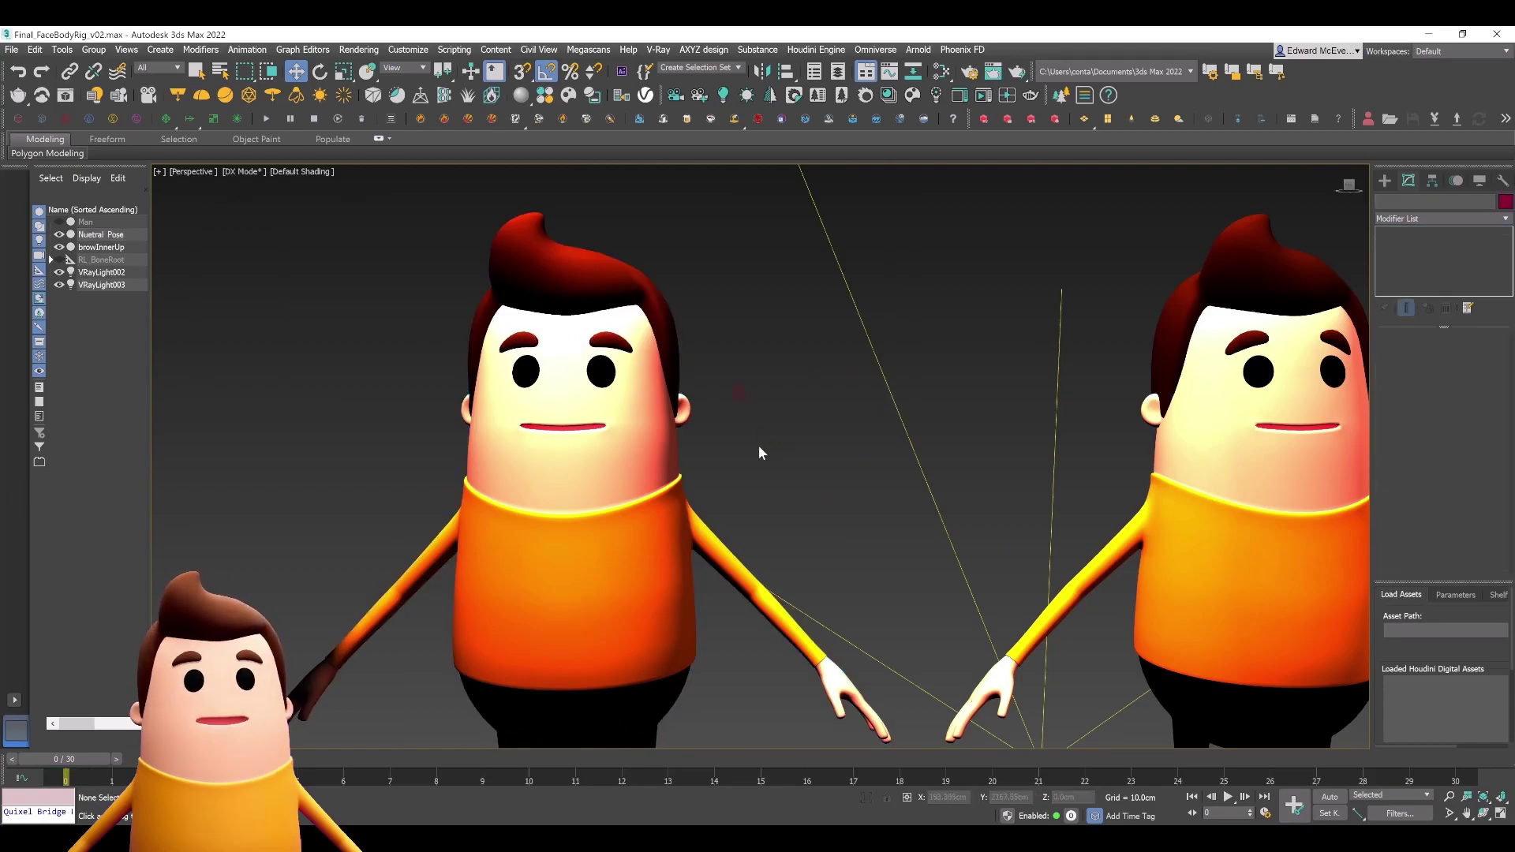
middle_click_drag(778, 448, 160, 450)
left_click(629, 452)
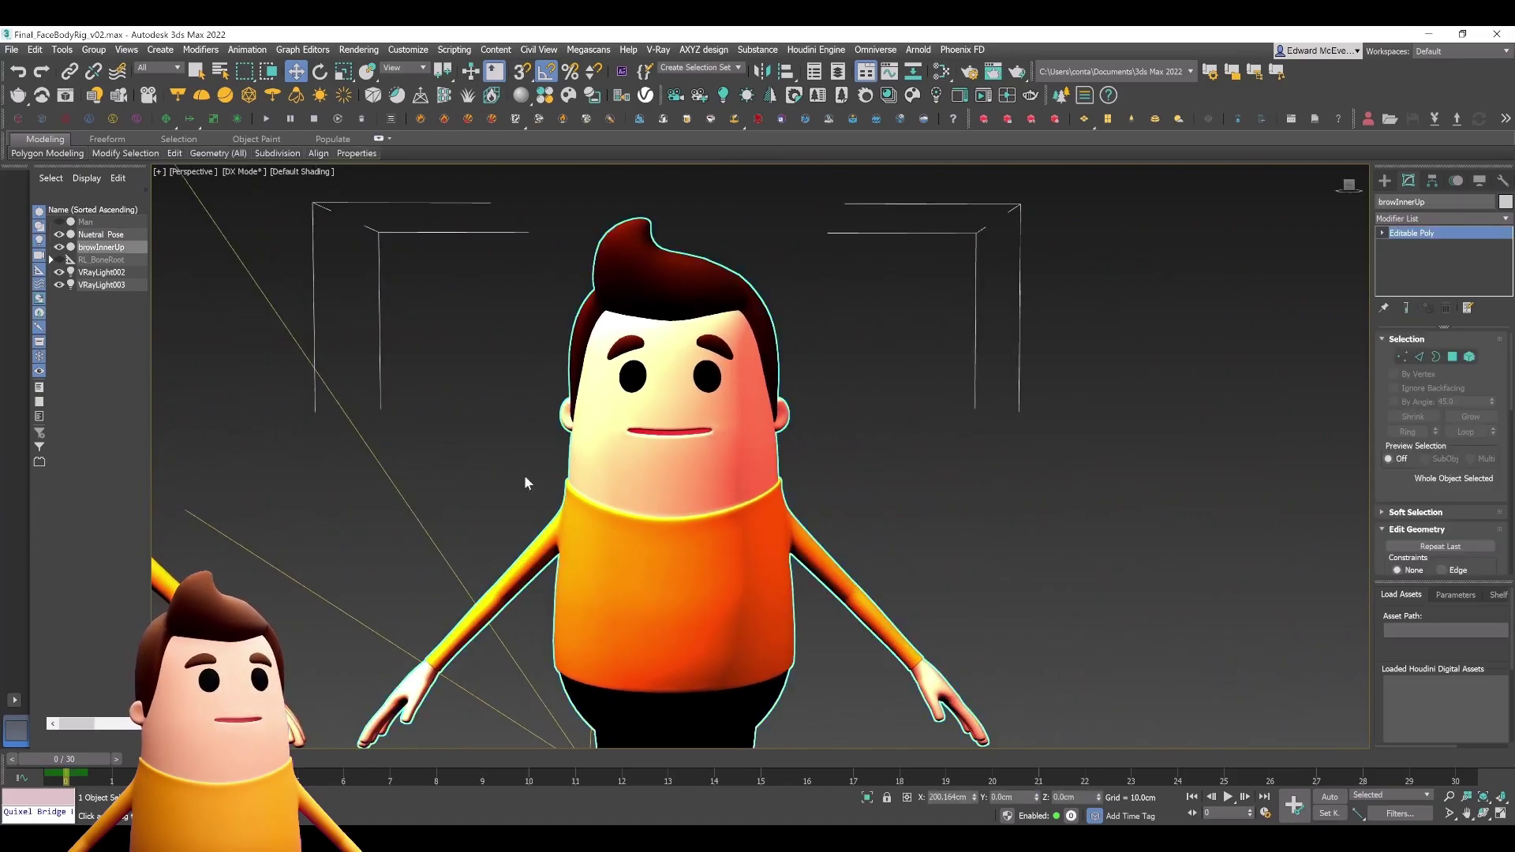
middle_click_drag(520, 513, 1046, 452)
scroll(714, 373, "down", 3)
middle_click_drag(775, 469, 512, 400)
scroll(512, 400, "down", 3)
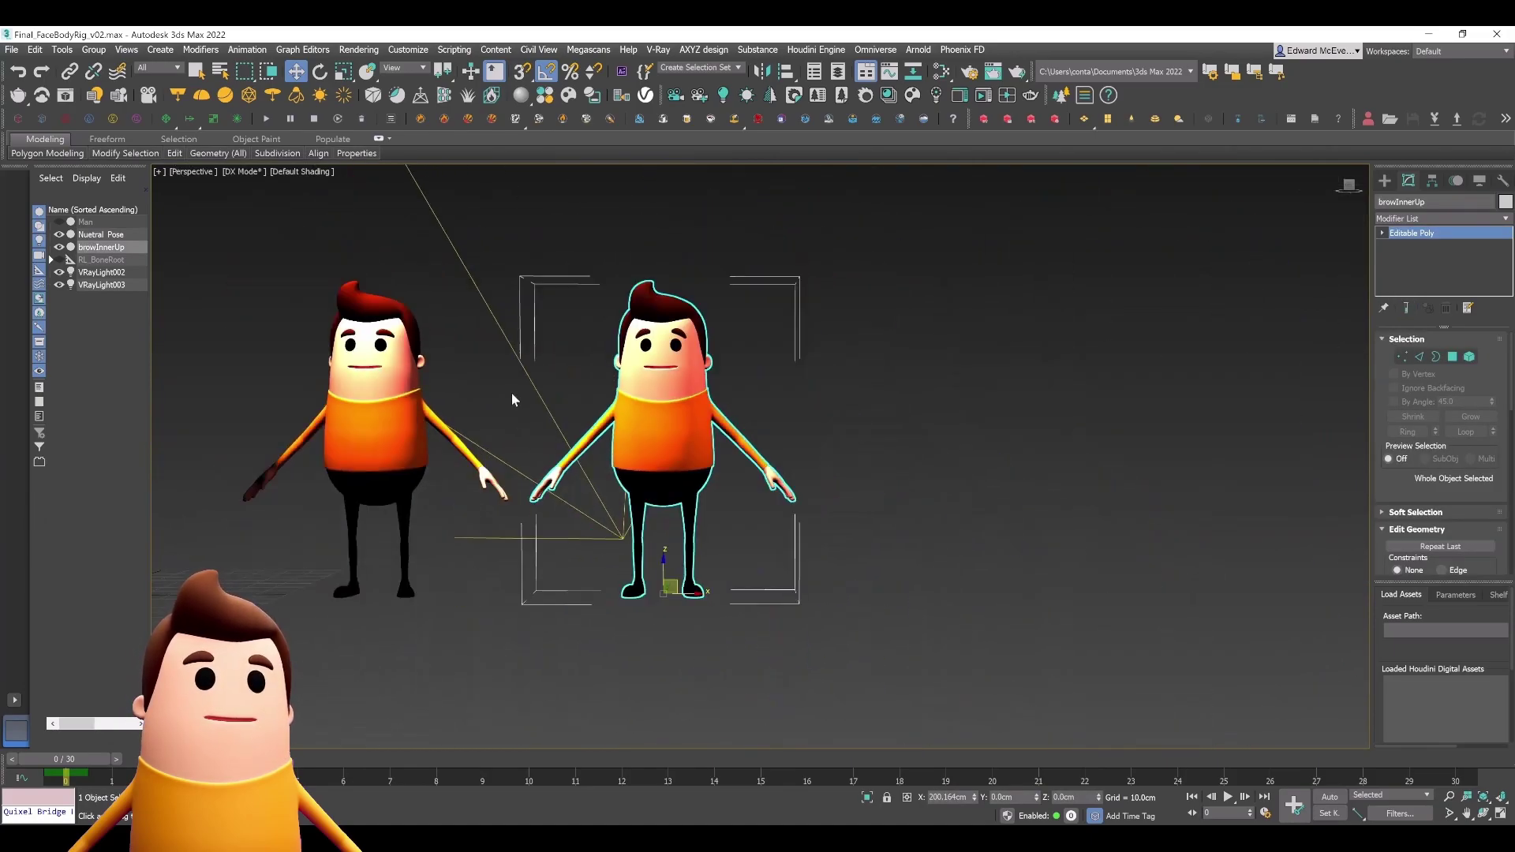
left_click(472, 456)
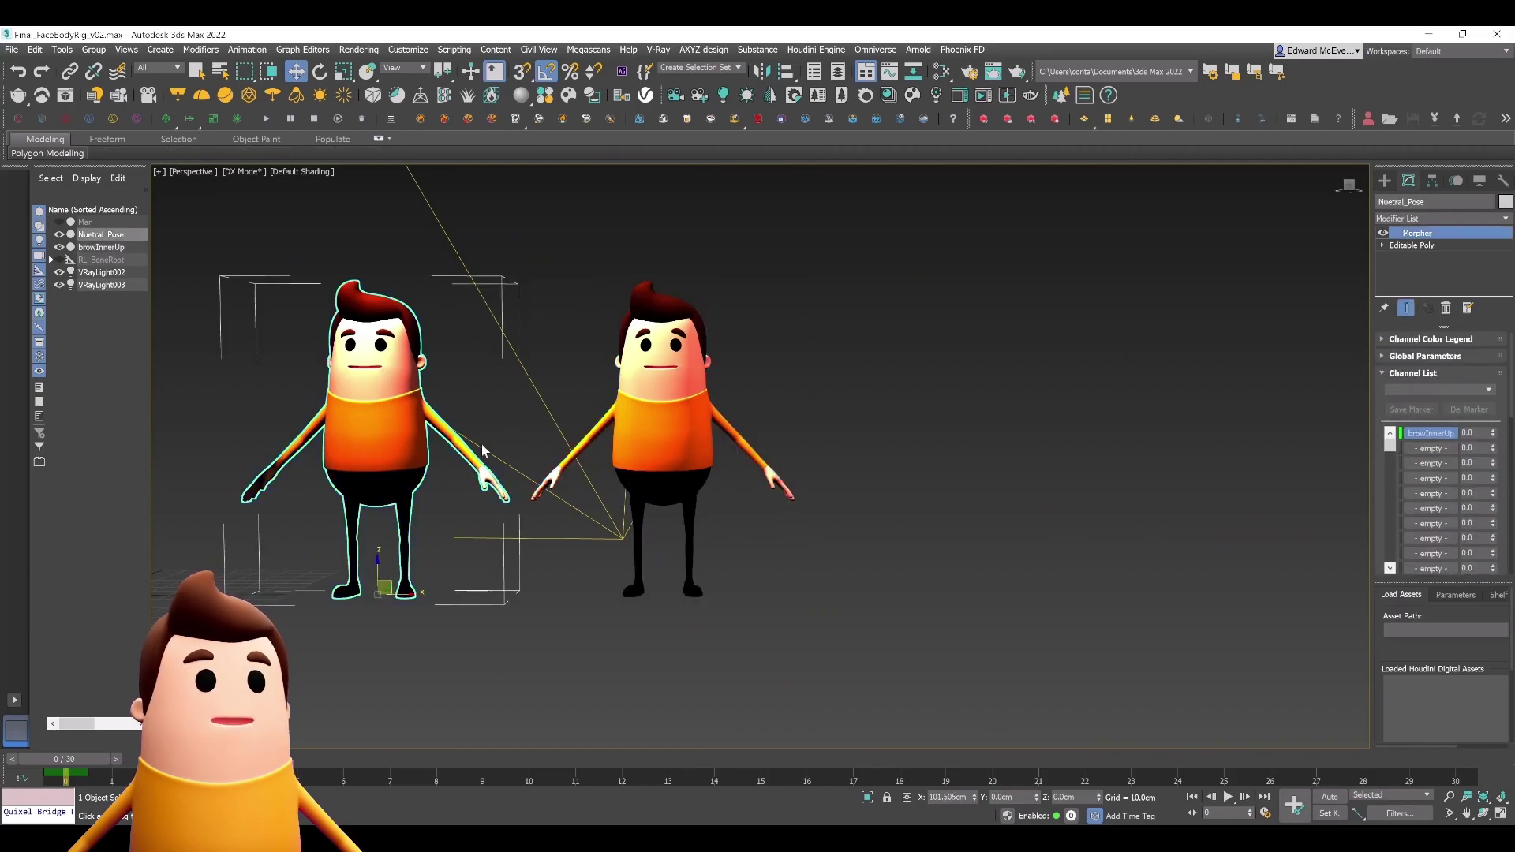
left_click_drag(406, 591, 992, 629, "shift")
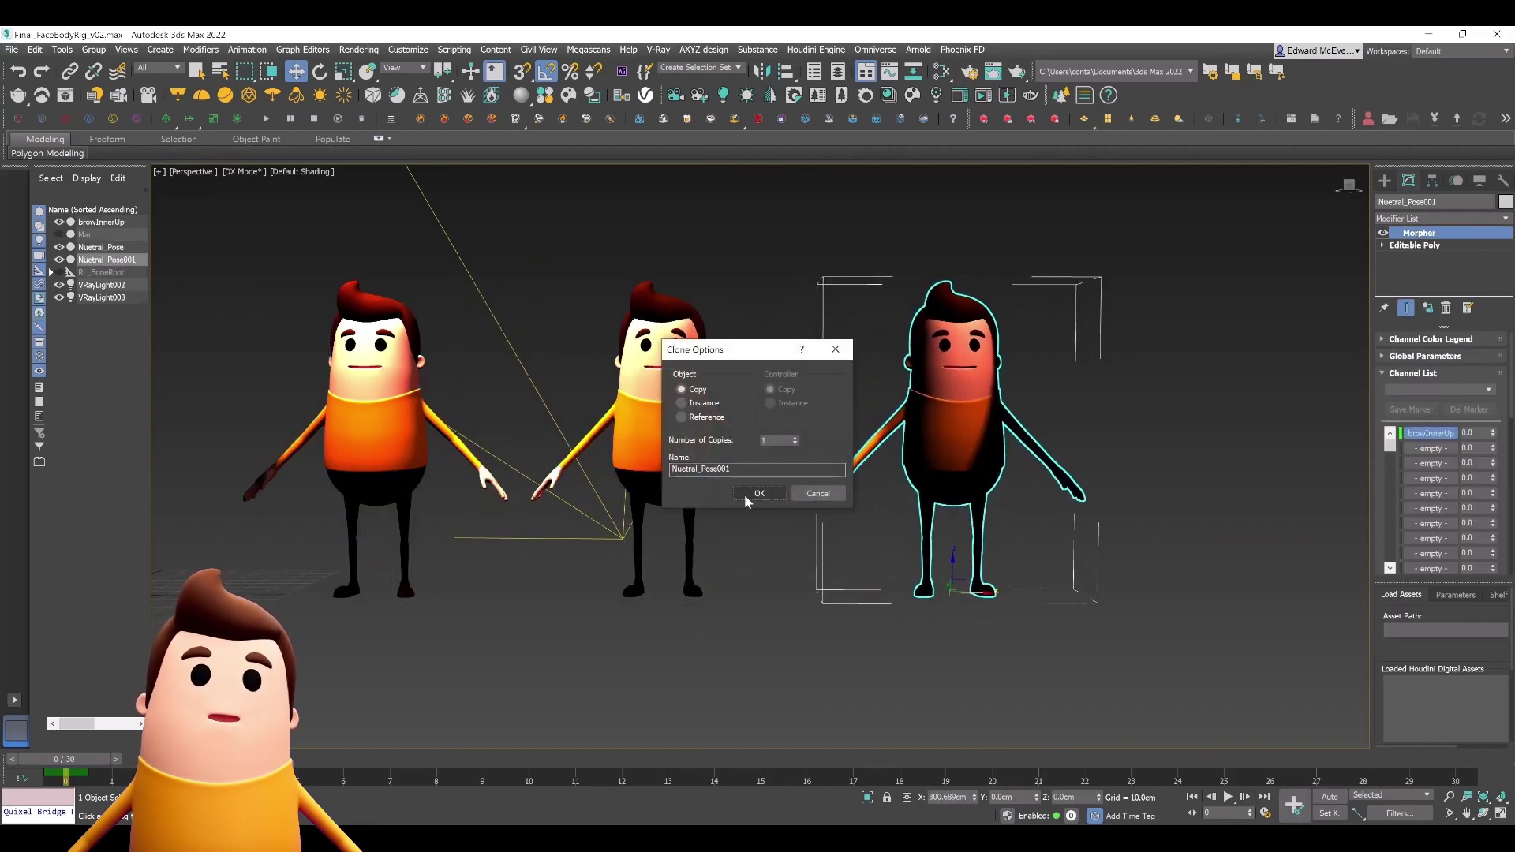
left_click(755, 497)
Change the perspective viewport's rendering mode to Standard.
left_click(242, 173)
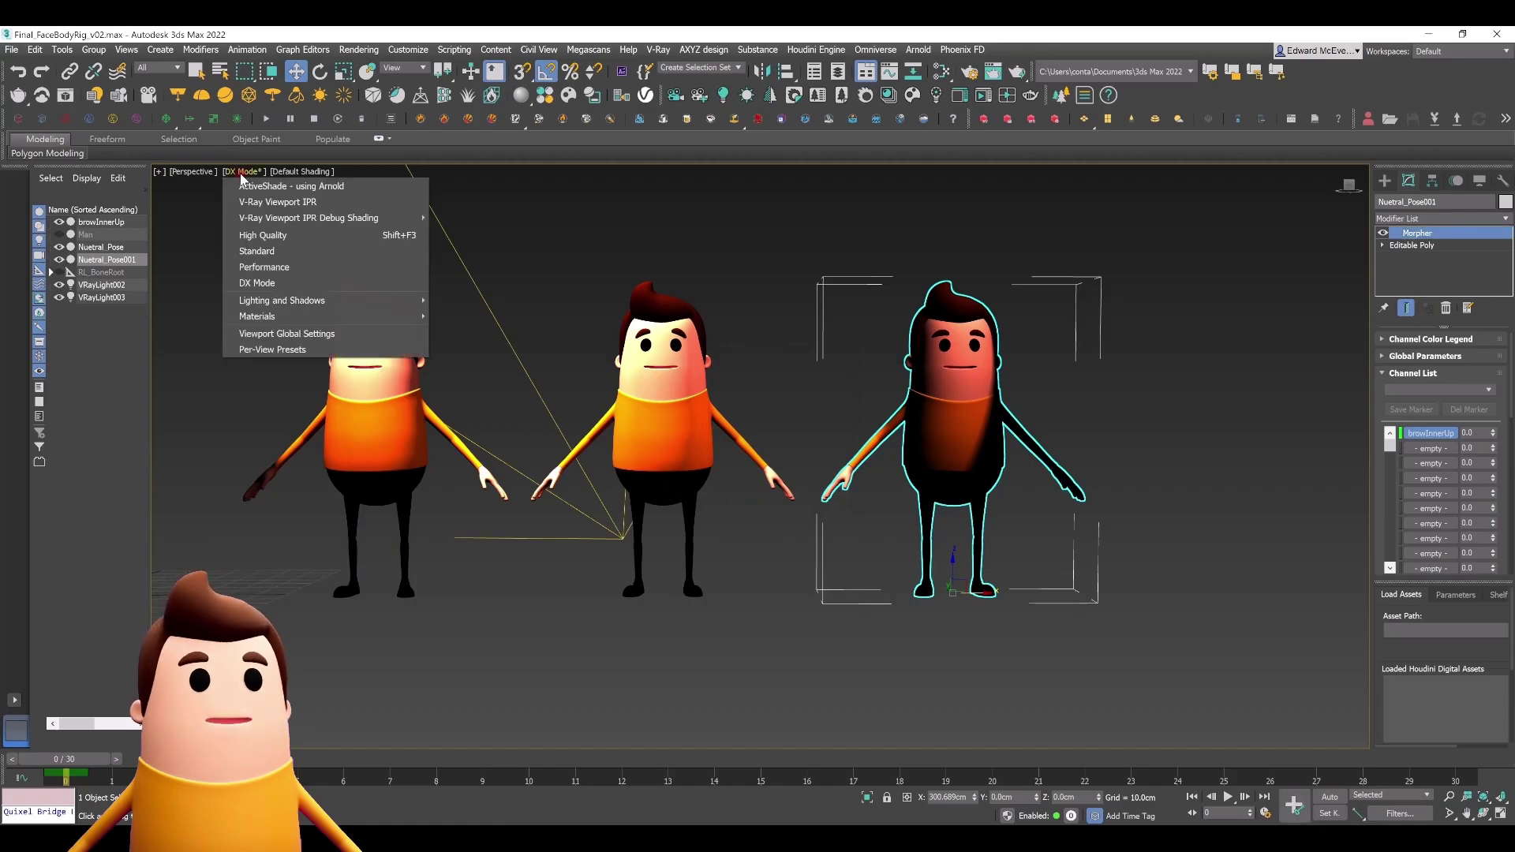
left_click(264, 247)
left_click(1203, 459)
middle_click_drag(1159, 456, 1084, 471)
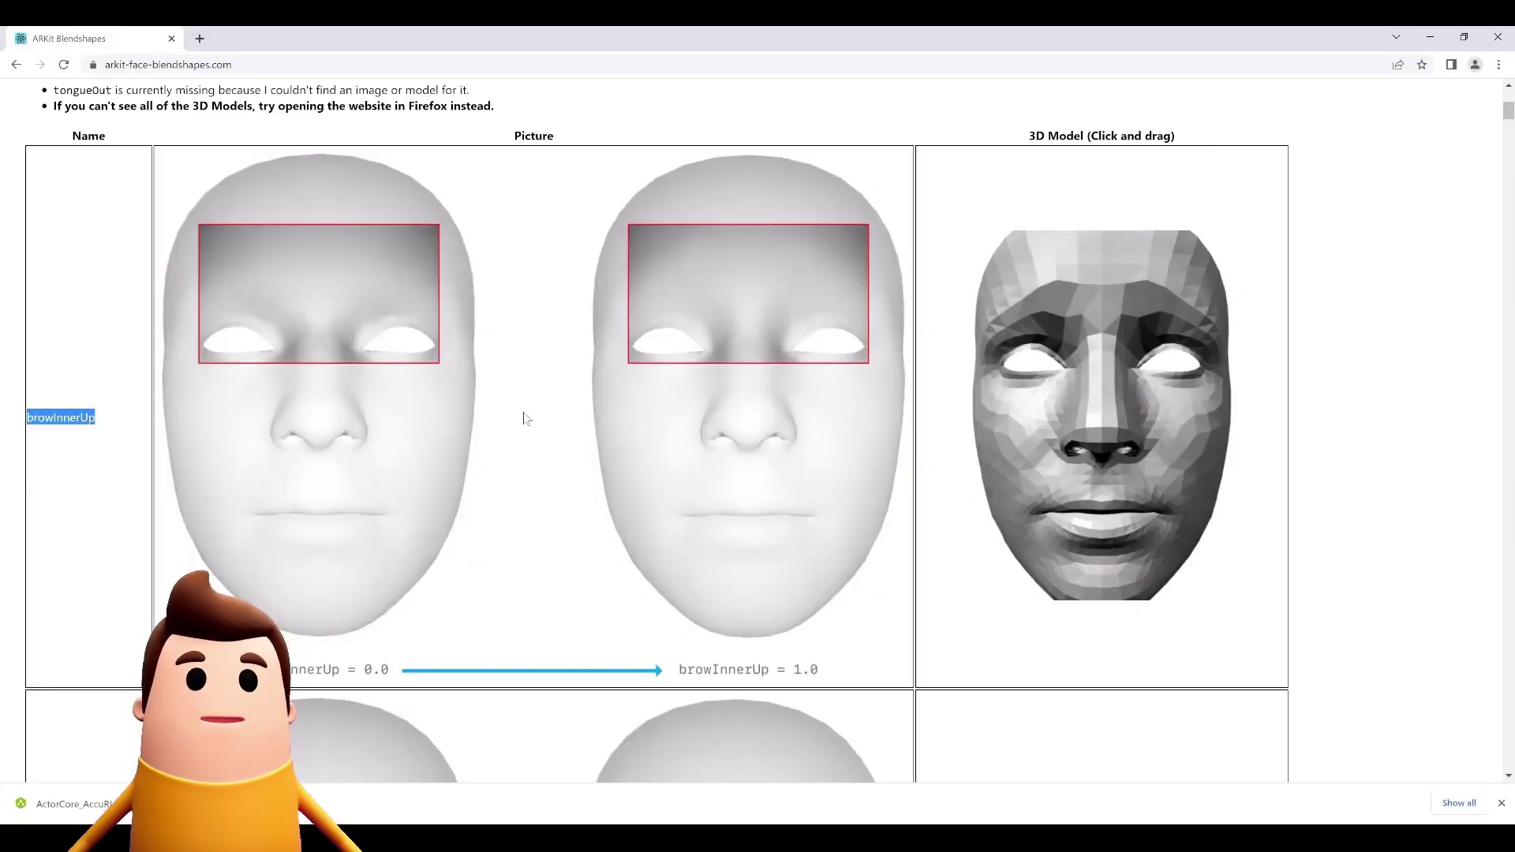
Show browDownLeft's 3D model in the browser's ARKit reference, and in 3ds Max rename the Nuetral_Pose001 copy to browDownLeft.
scroll(531, 407, "down", 7)
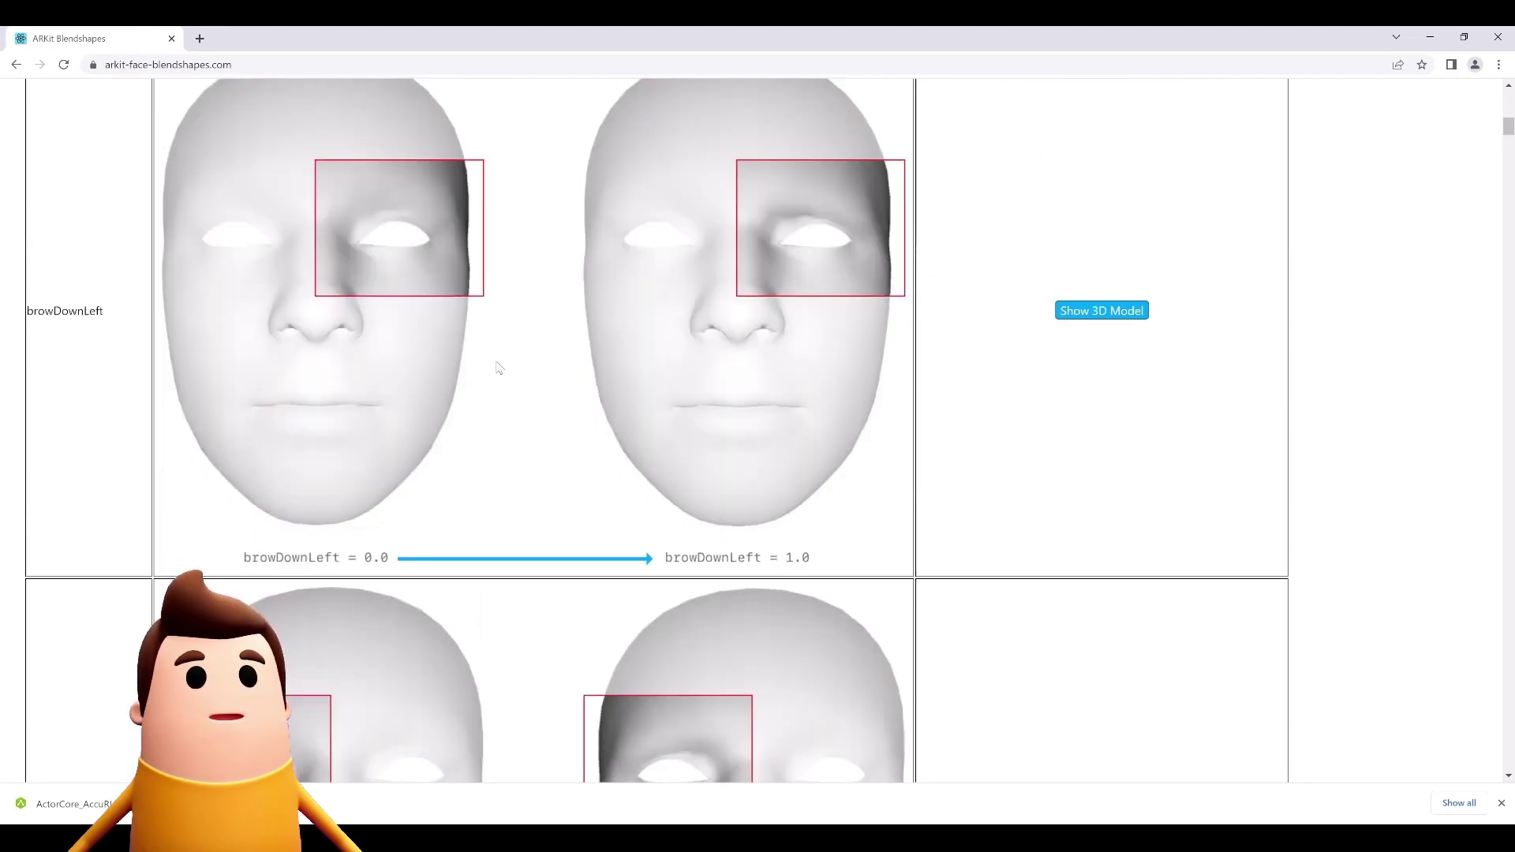
left_click_drag(112, 293, 44, 291)
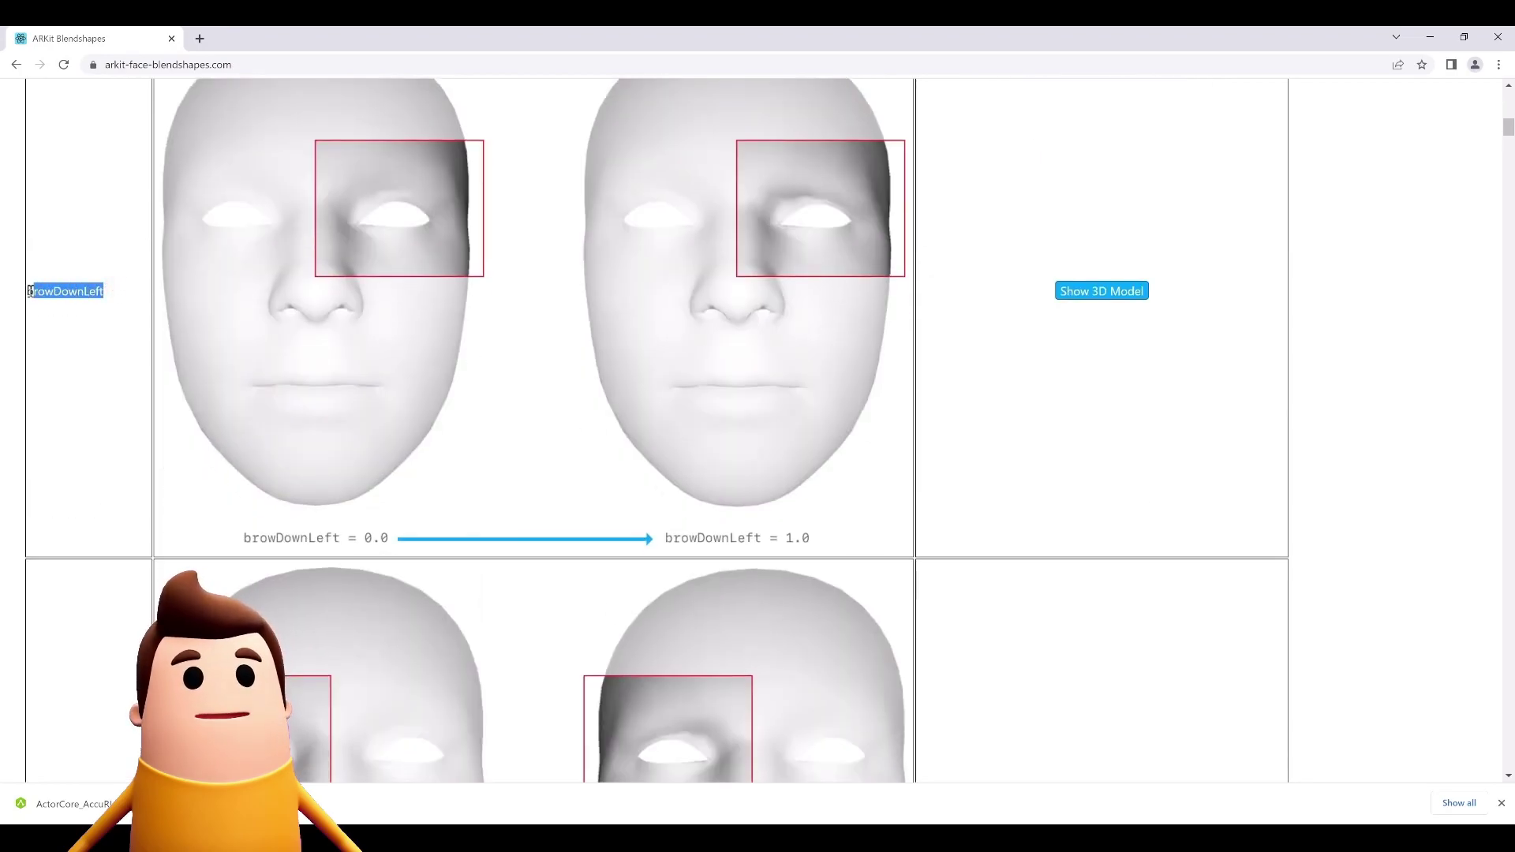
left_click(1113, 293)
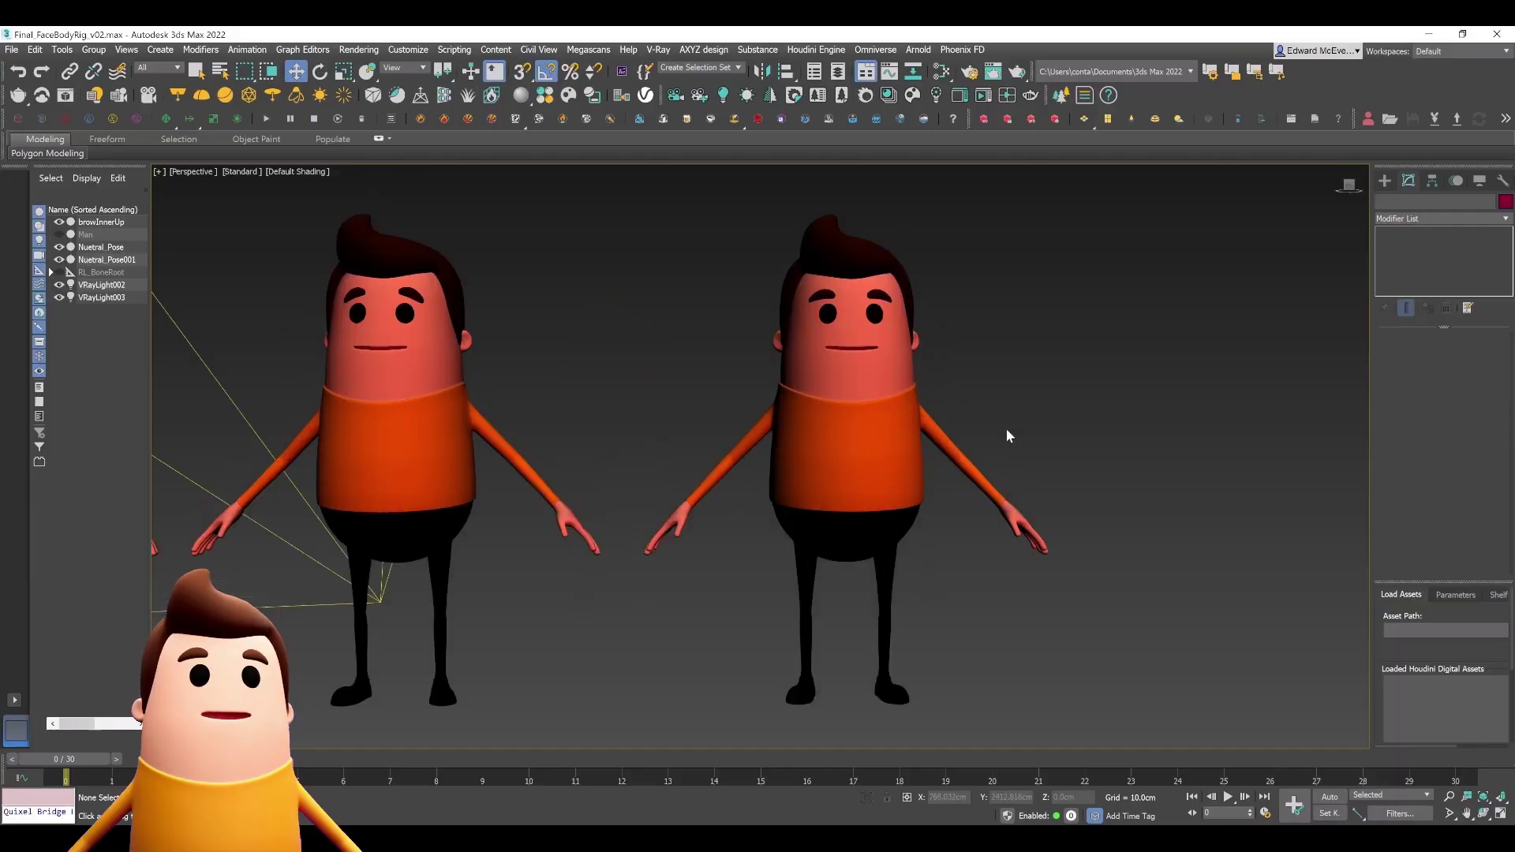
left_click(1005, 430)
key("z")
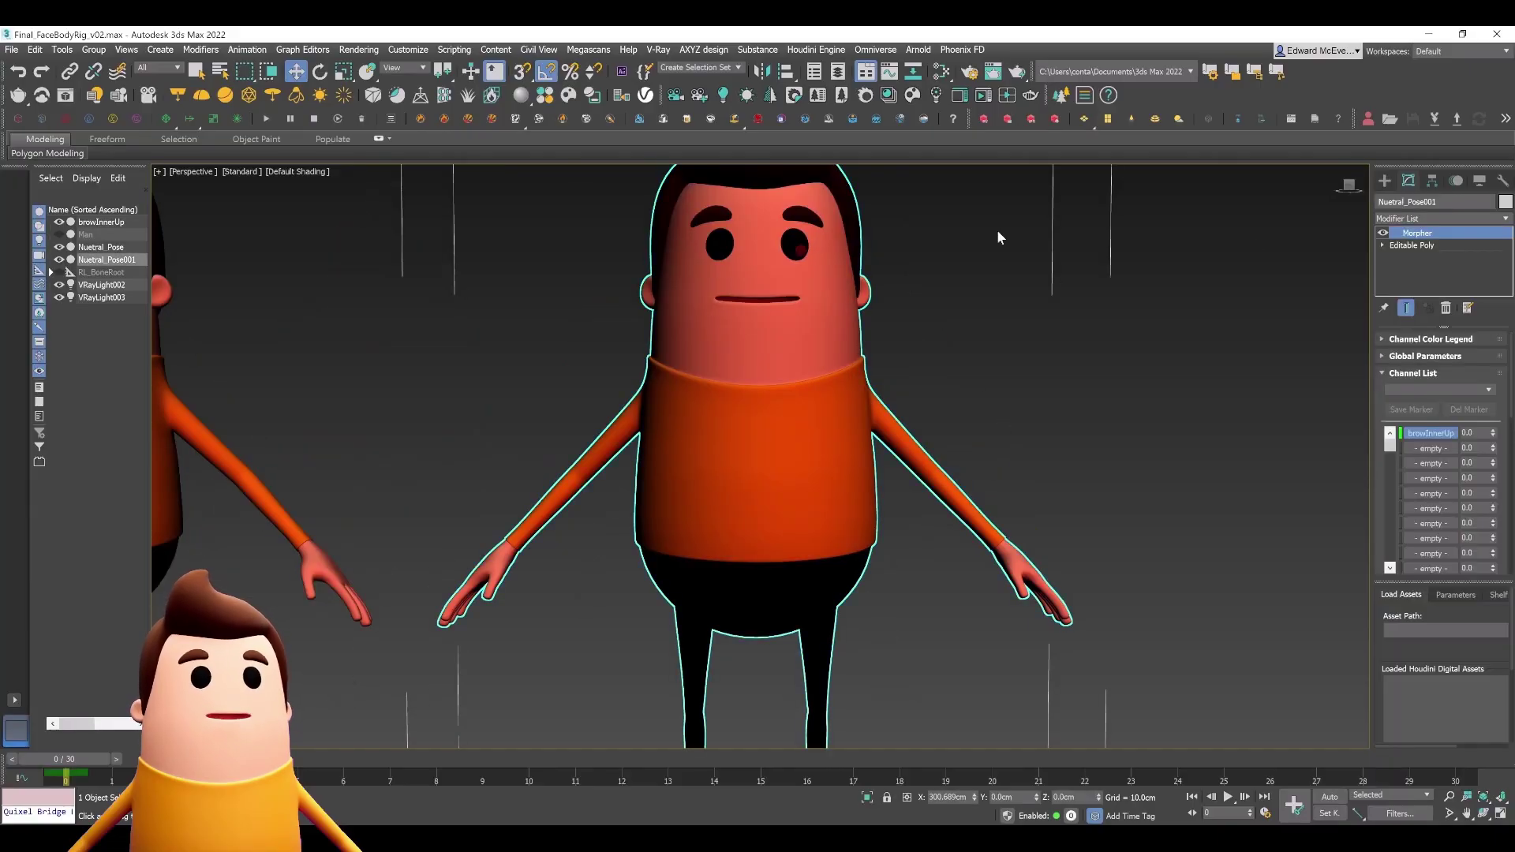
left_click(1159, 332)
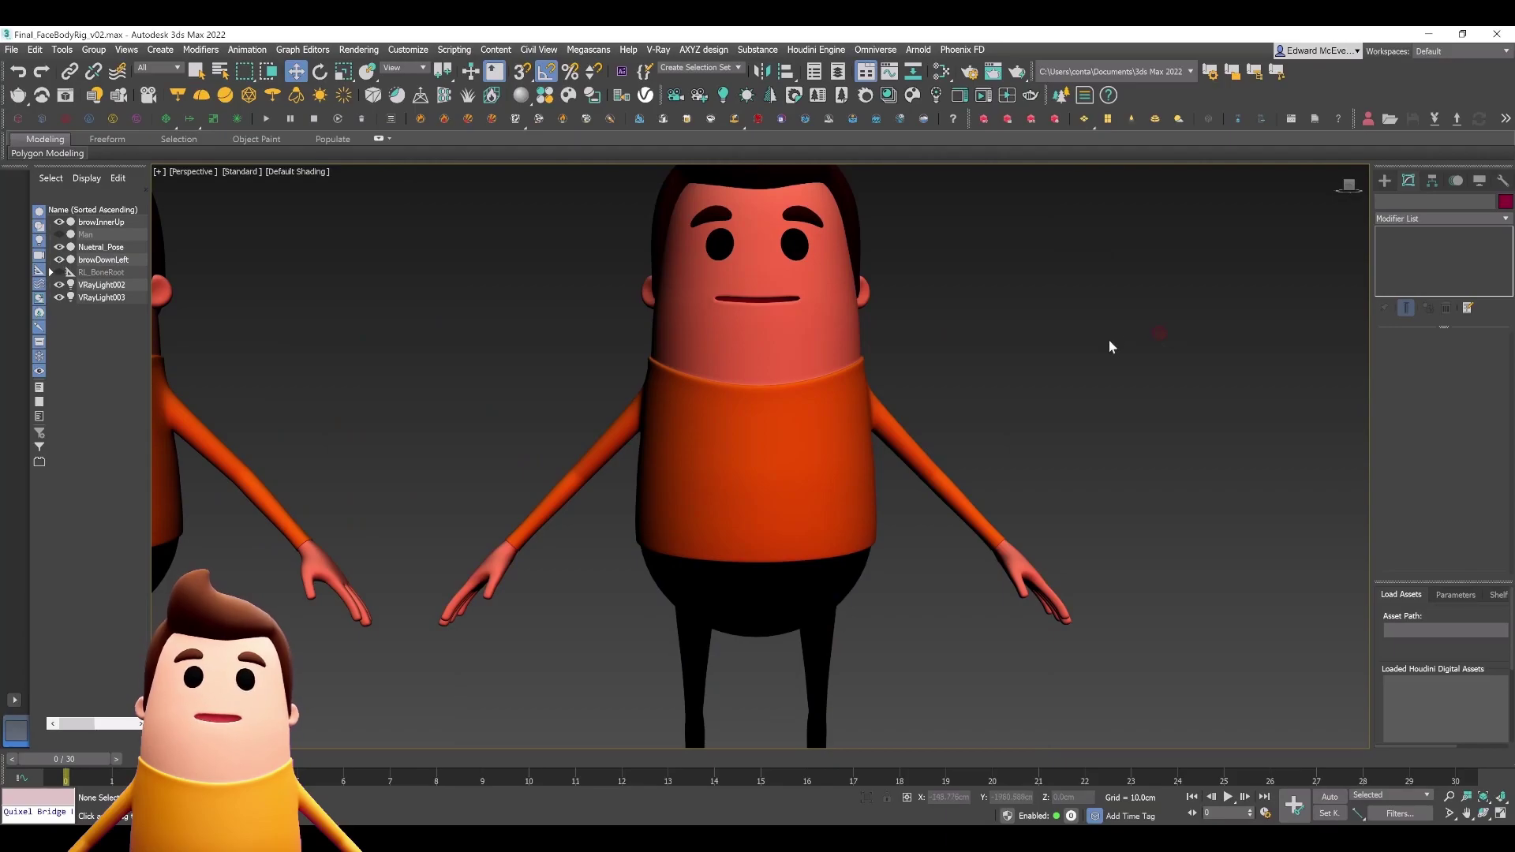
Delete the Morpher modifier from the browDownLeft mesh, leaving only its Editable Poly.
middle_click_drag(768, 319, 795, 404)
left_click(796, 404)
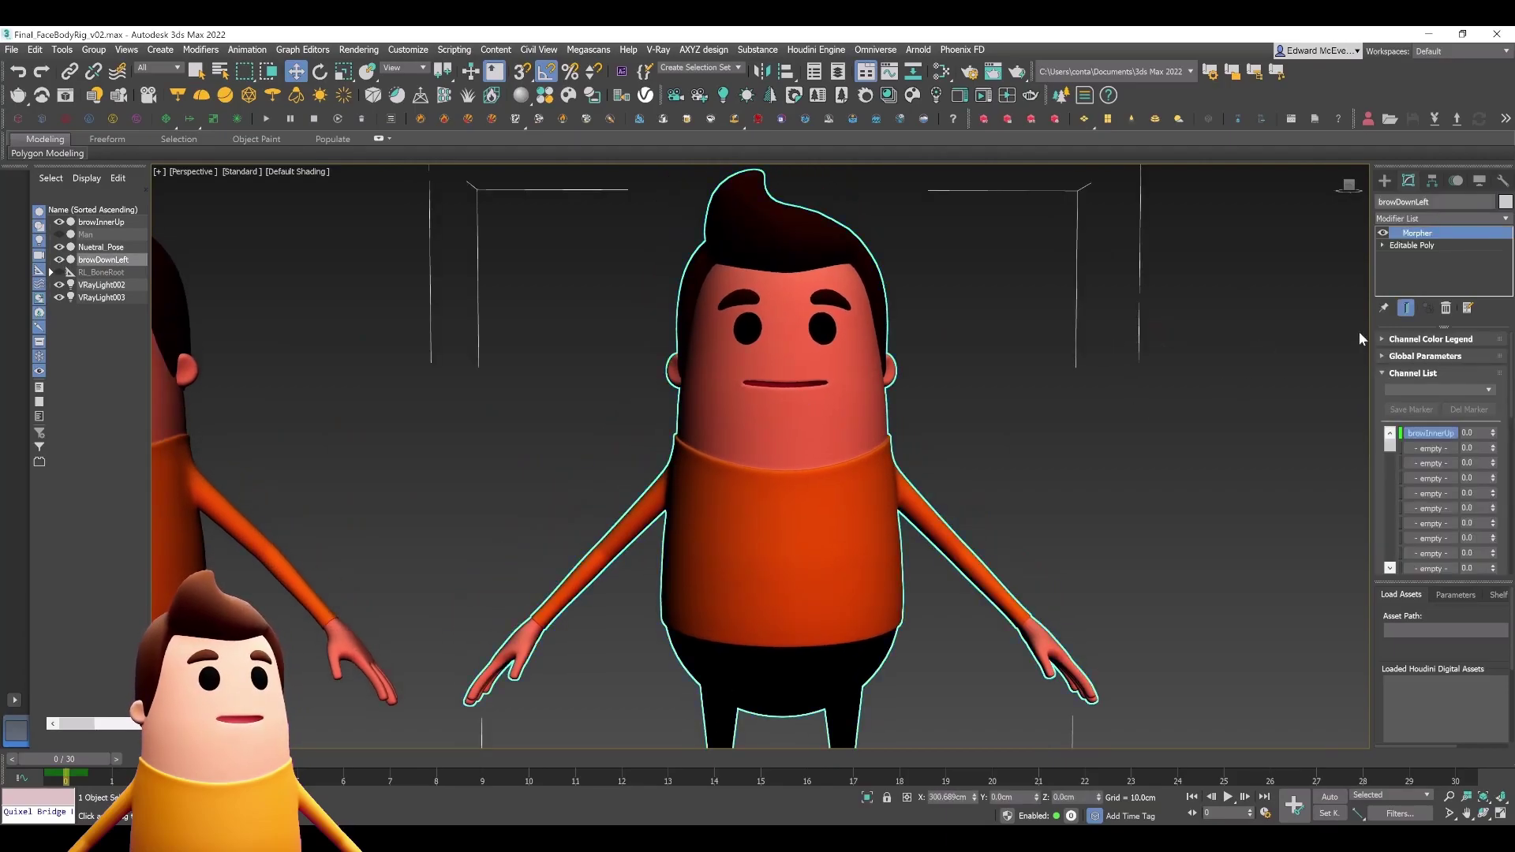
right_click(1427, 235)
left_click(1422, 255)
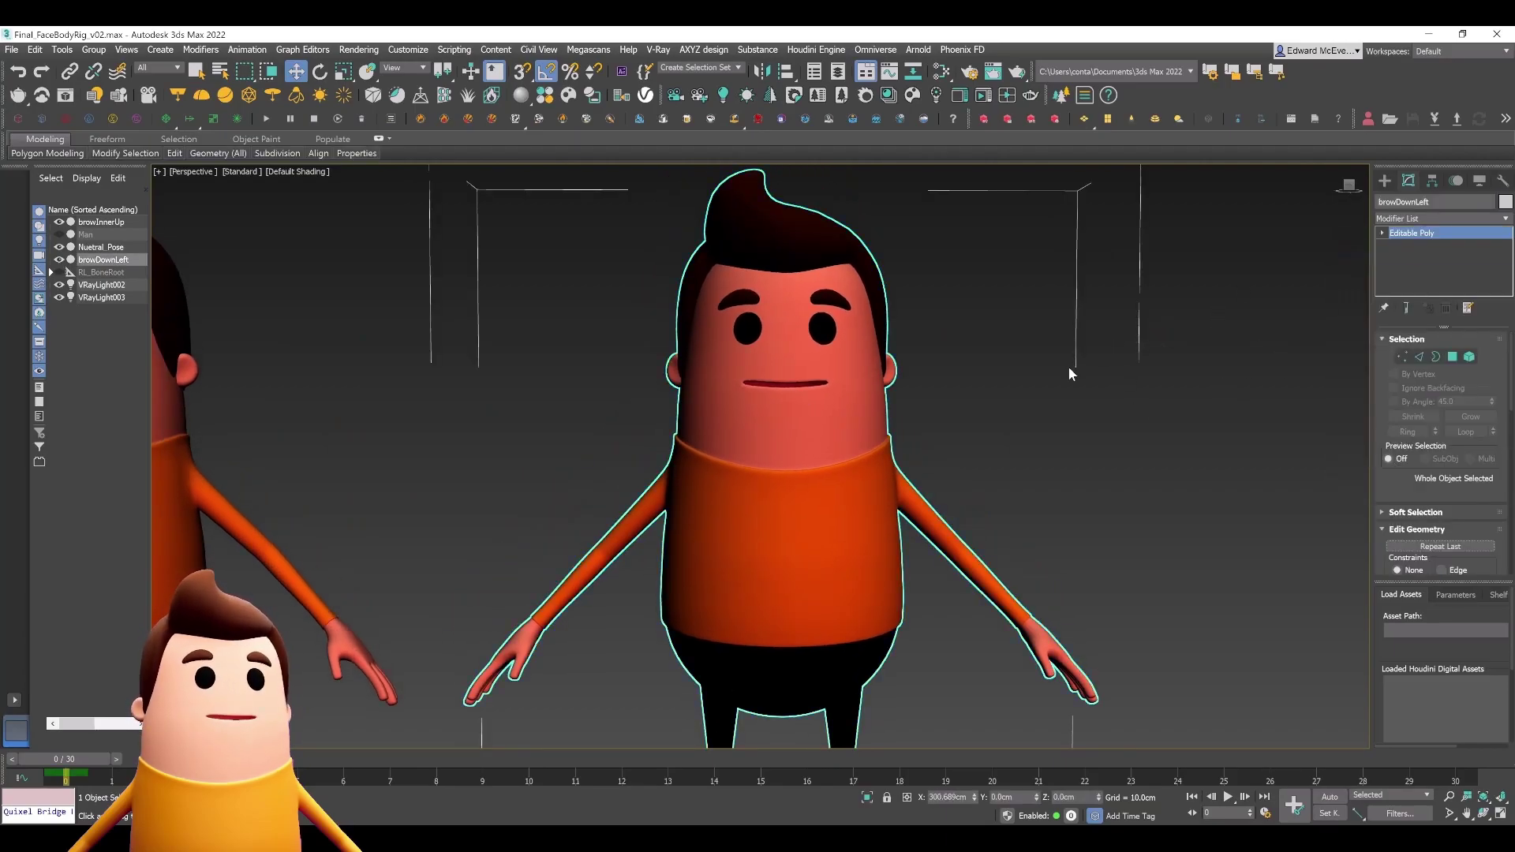
left_click(1061, 366)
scroll(892, 404, "down", 5)
Select the character's left eyebrow element on the browDownLeft mesh, lower it slightly and rotate its outer end downward.
left_click(868, 377)
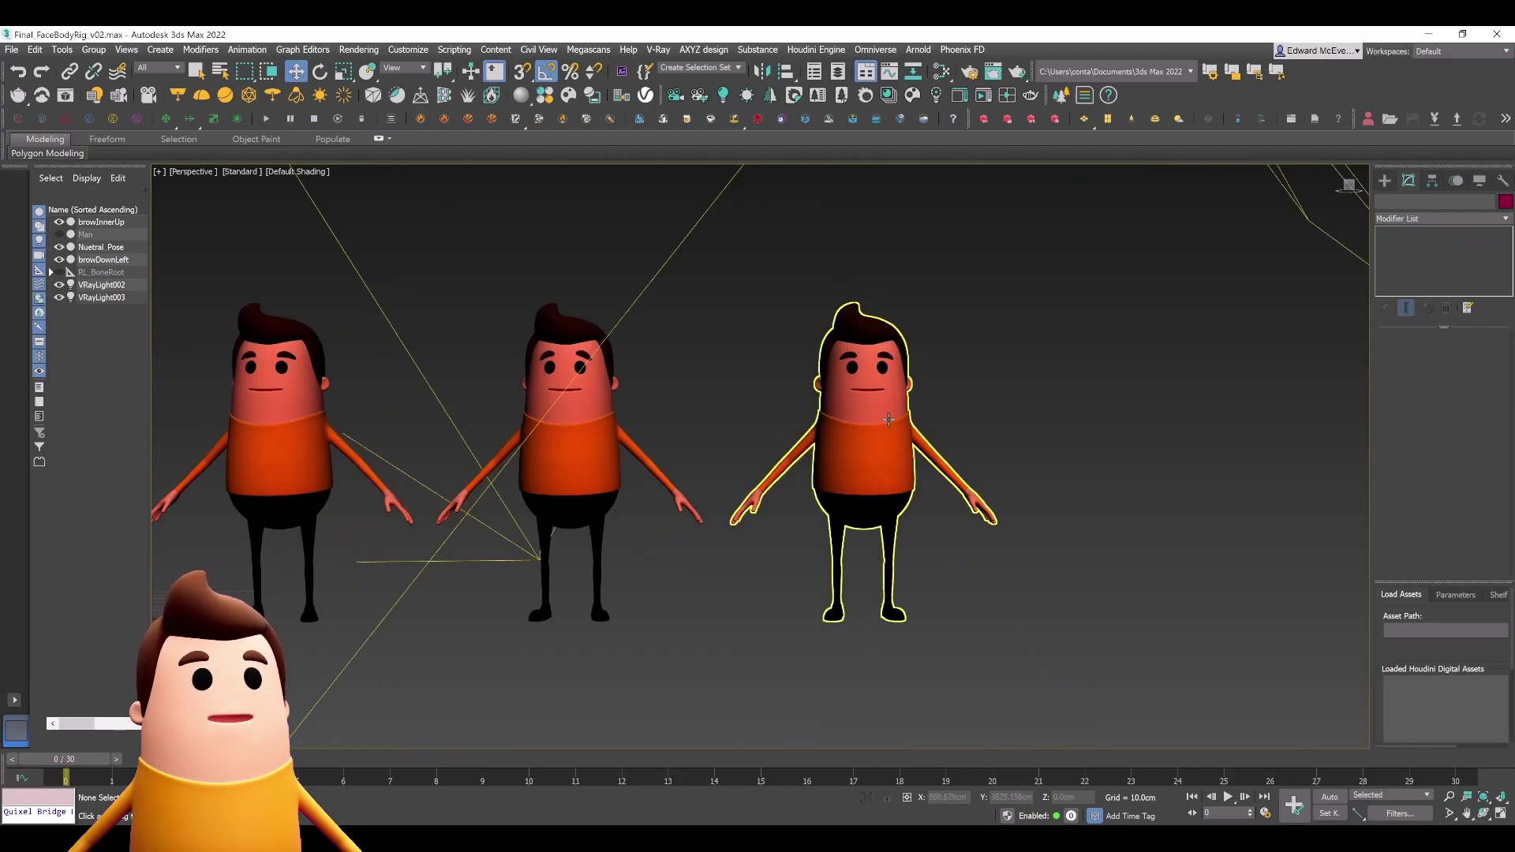
scroll(874, 376, "up", 8)
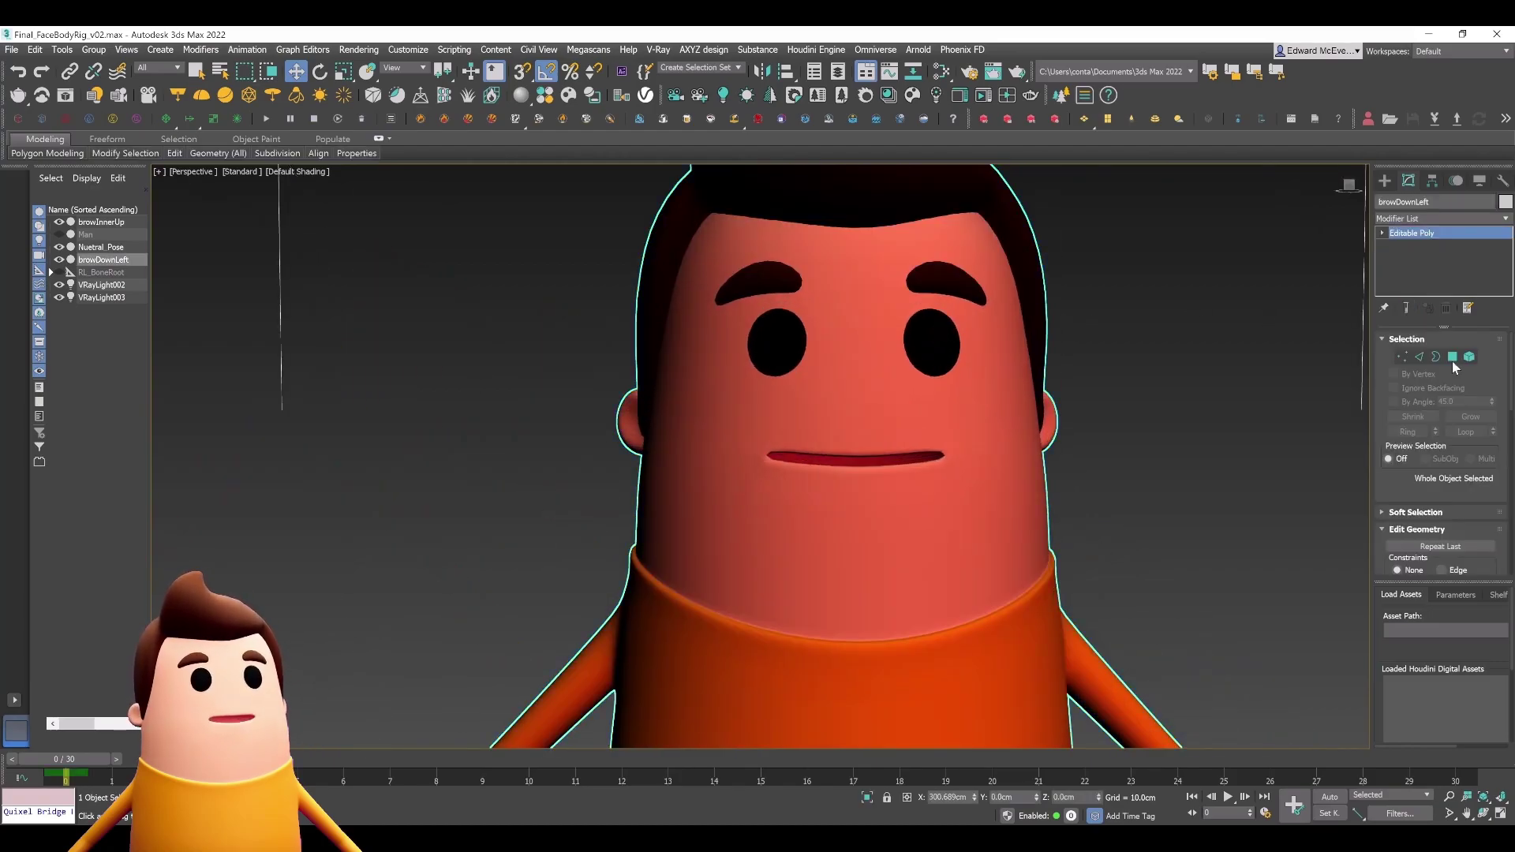
left_click(1470, 356)
left_click(937, 287)
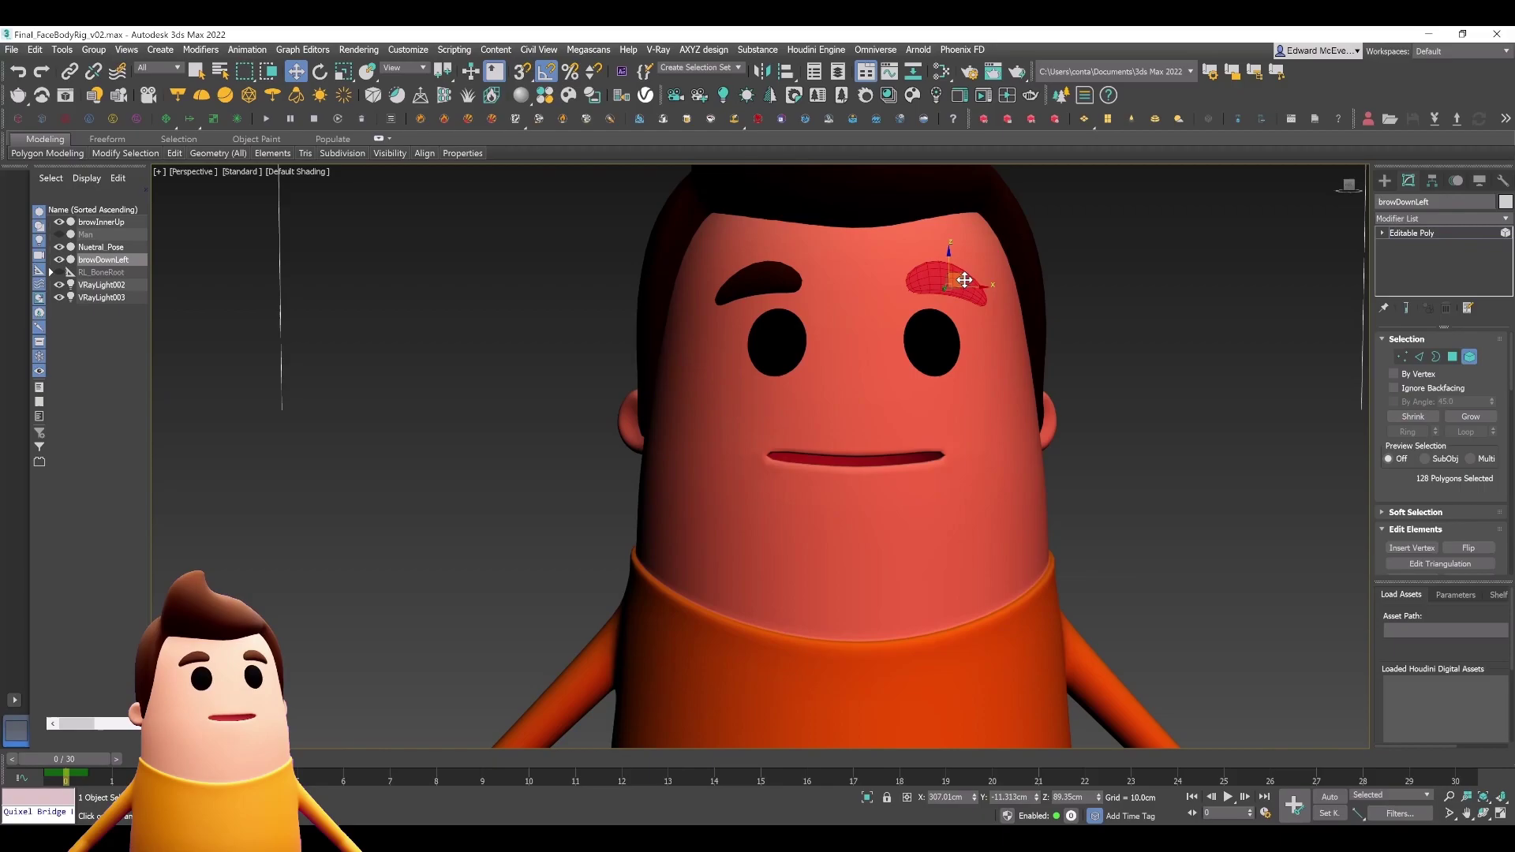
left_click_drag(964, 280, 982, 285)
key("e")
key("w")
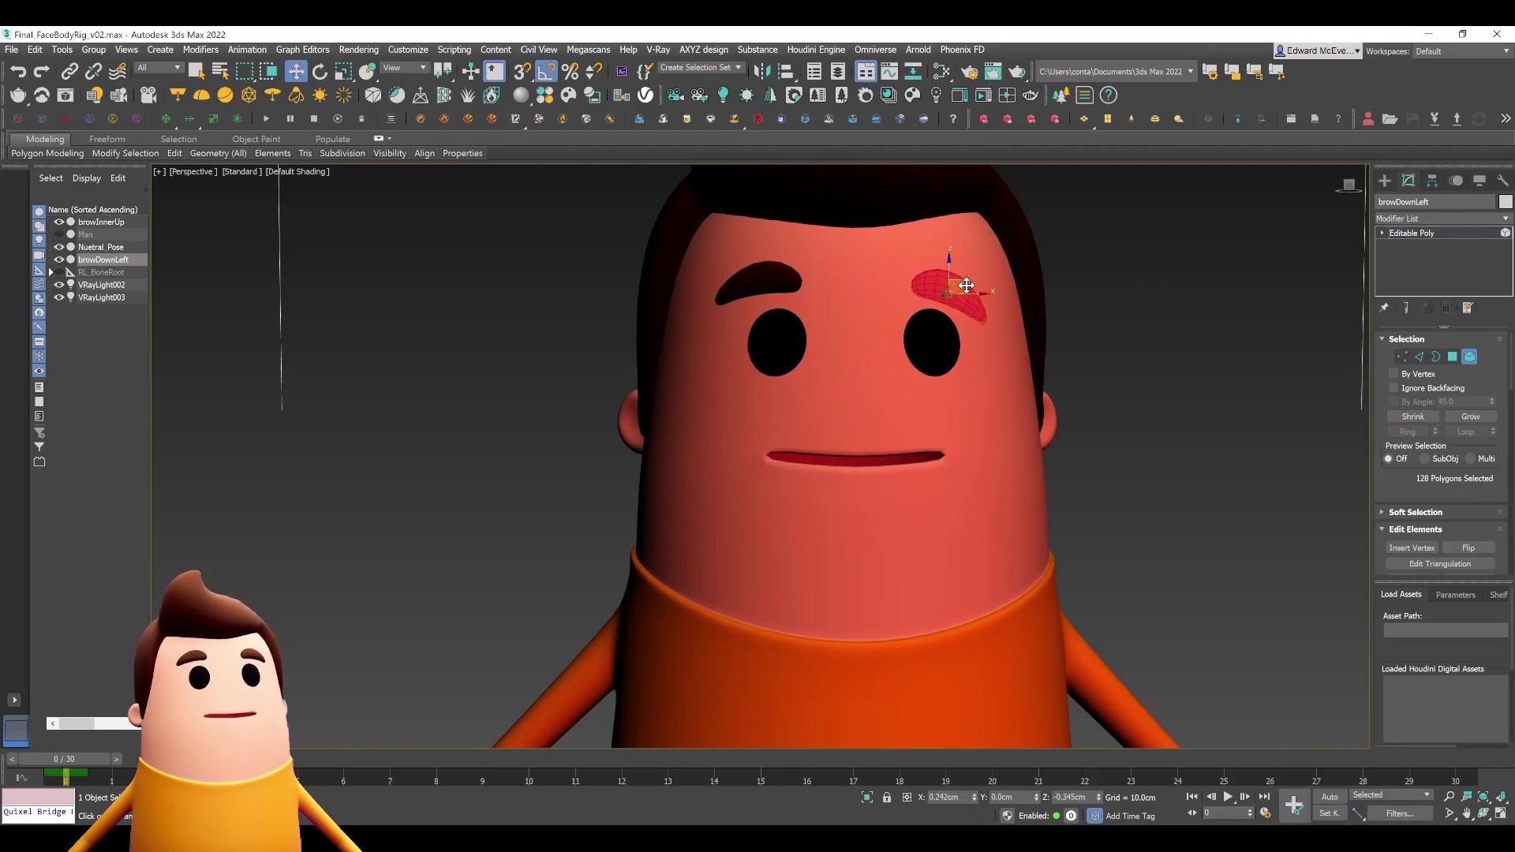
left_click(1125, 411)
middle_click_drag(1125, 411, 1137, 382)
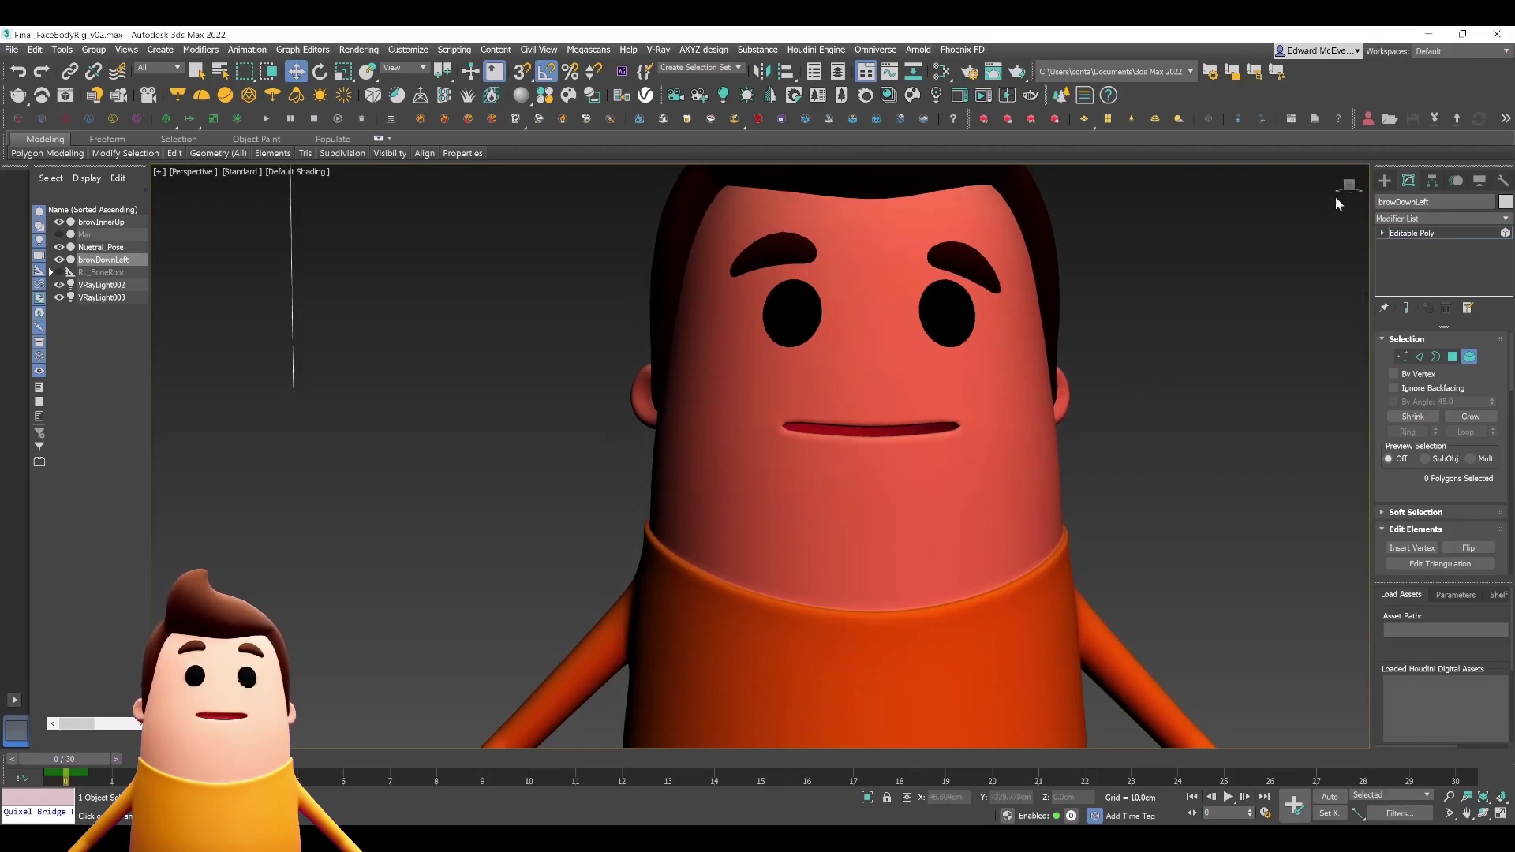
left_click(1387, 182)
left_click(1186, 403)
Pick browDownLeft from the scene as the target of Nuetral_Pose's second Morpher channel and preview its strength.
scroll(1049, 414, "down", 5)
middle_click_drag(979, 446, 931, 390)
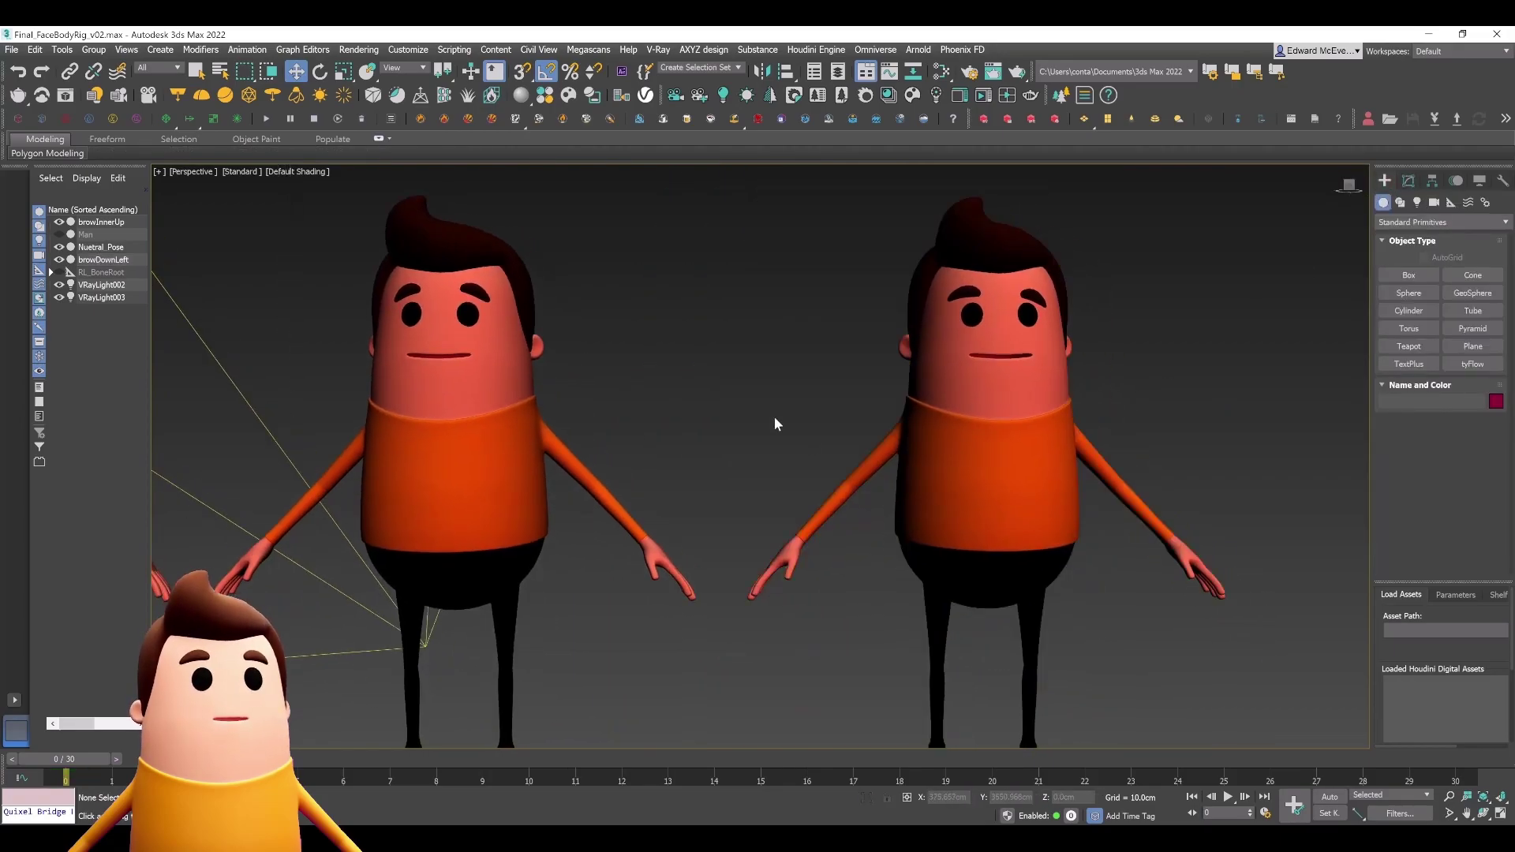
middle_click_drag(774, 415, 826, 405)
scroll(825, 405, "down", 4)
left_click(296, 442)
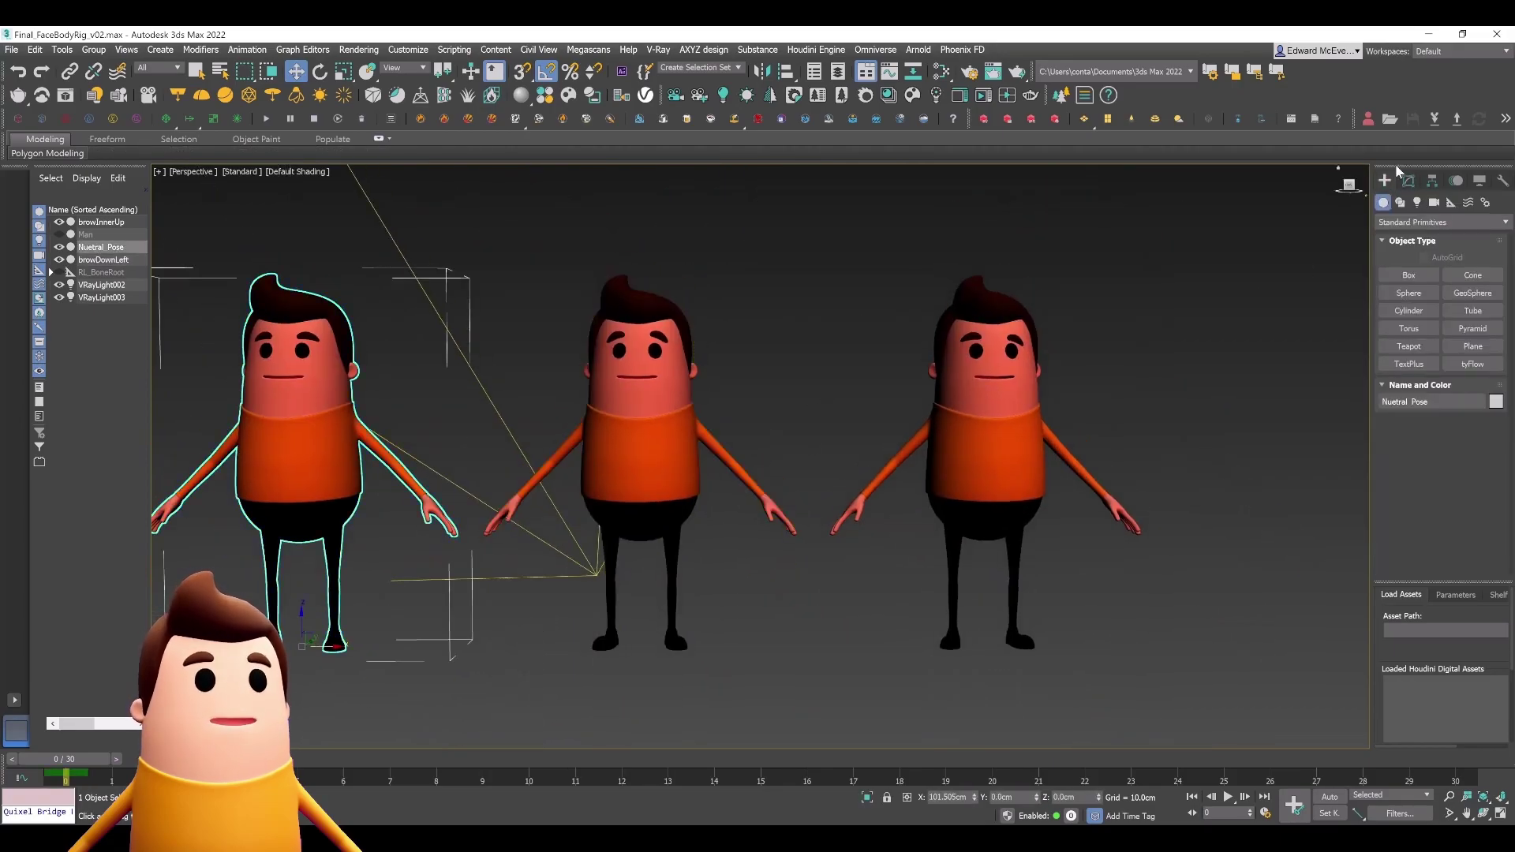
left_click(1409, 181)
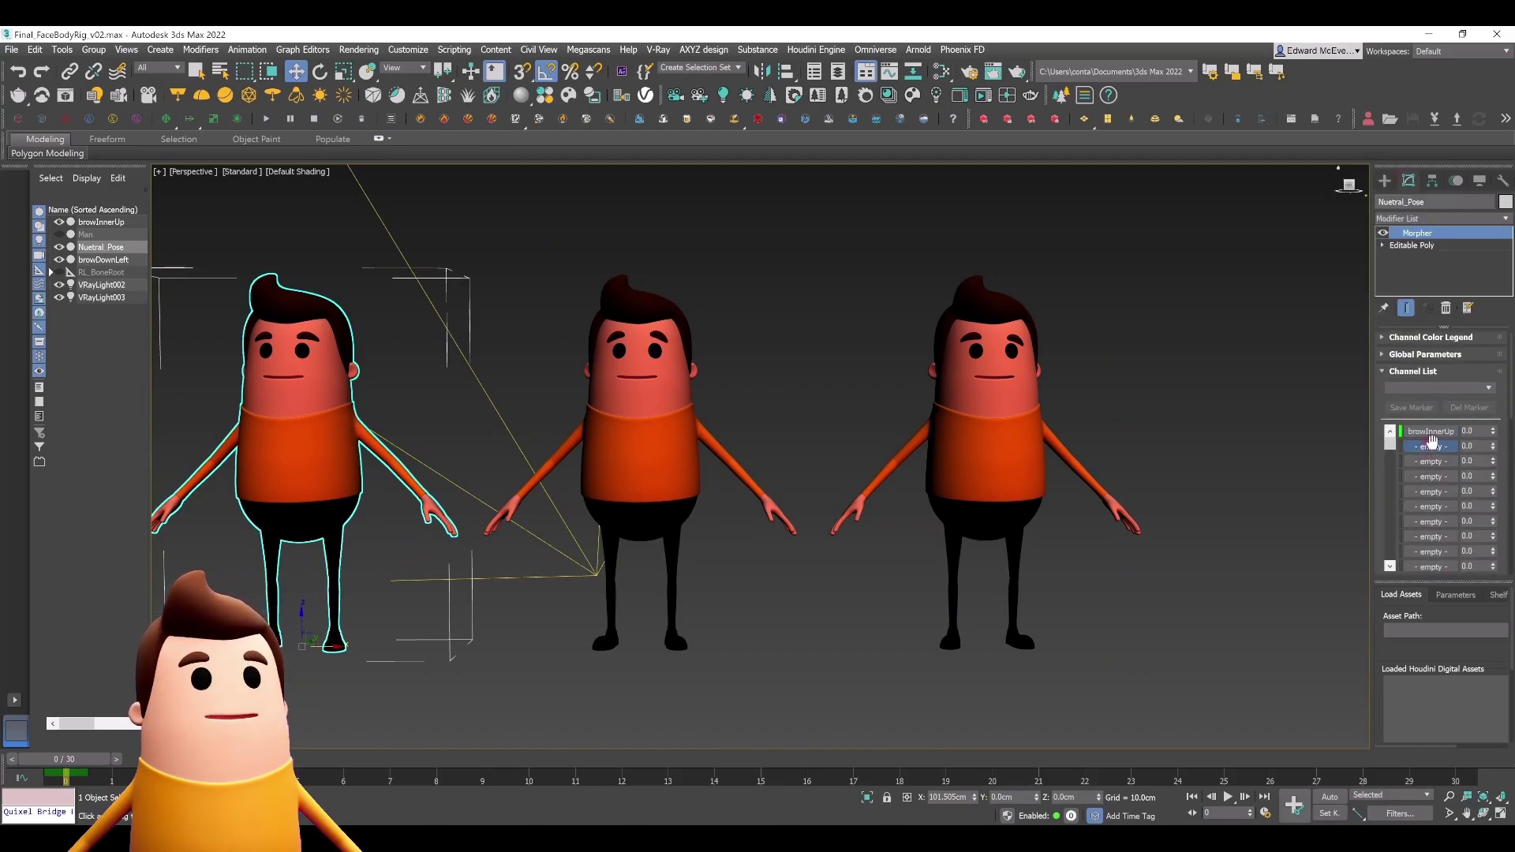
right_click(1432, 443)
left_click(1460, 452)
left_click(984, 408)
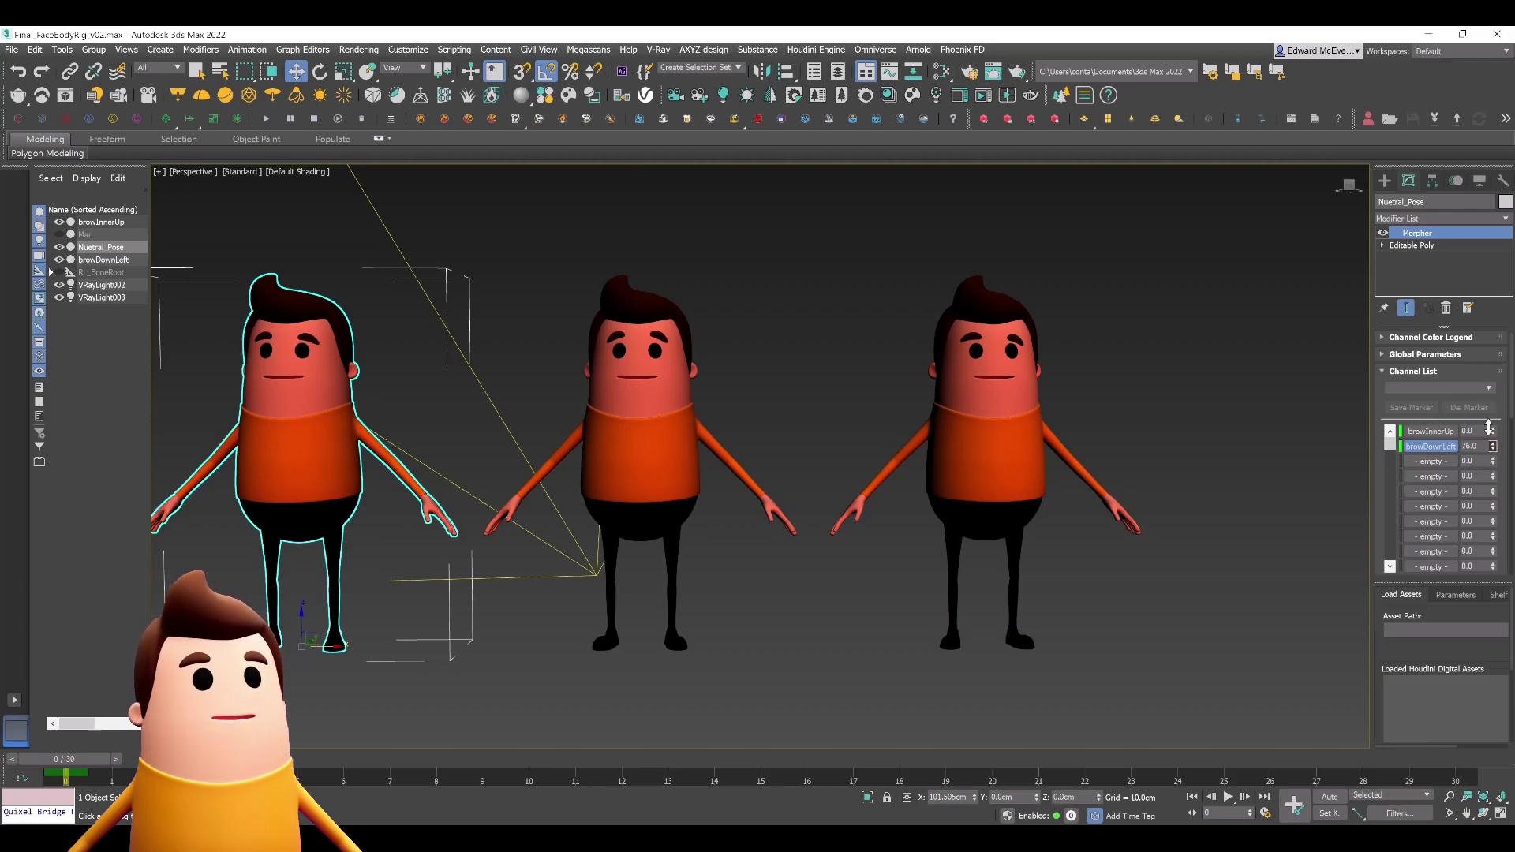
left_click(1131, 429)
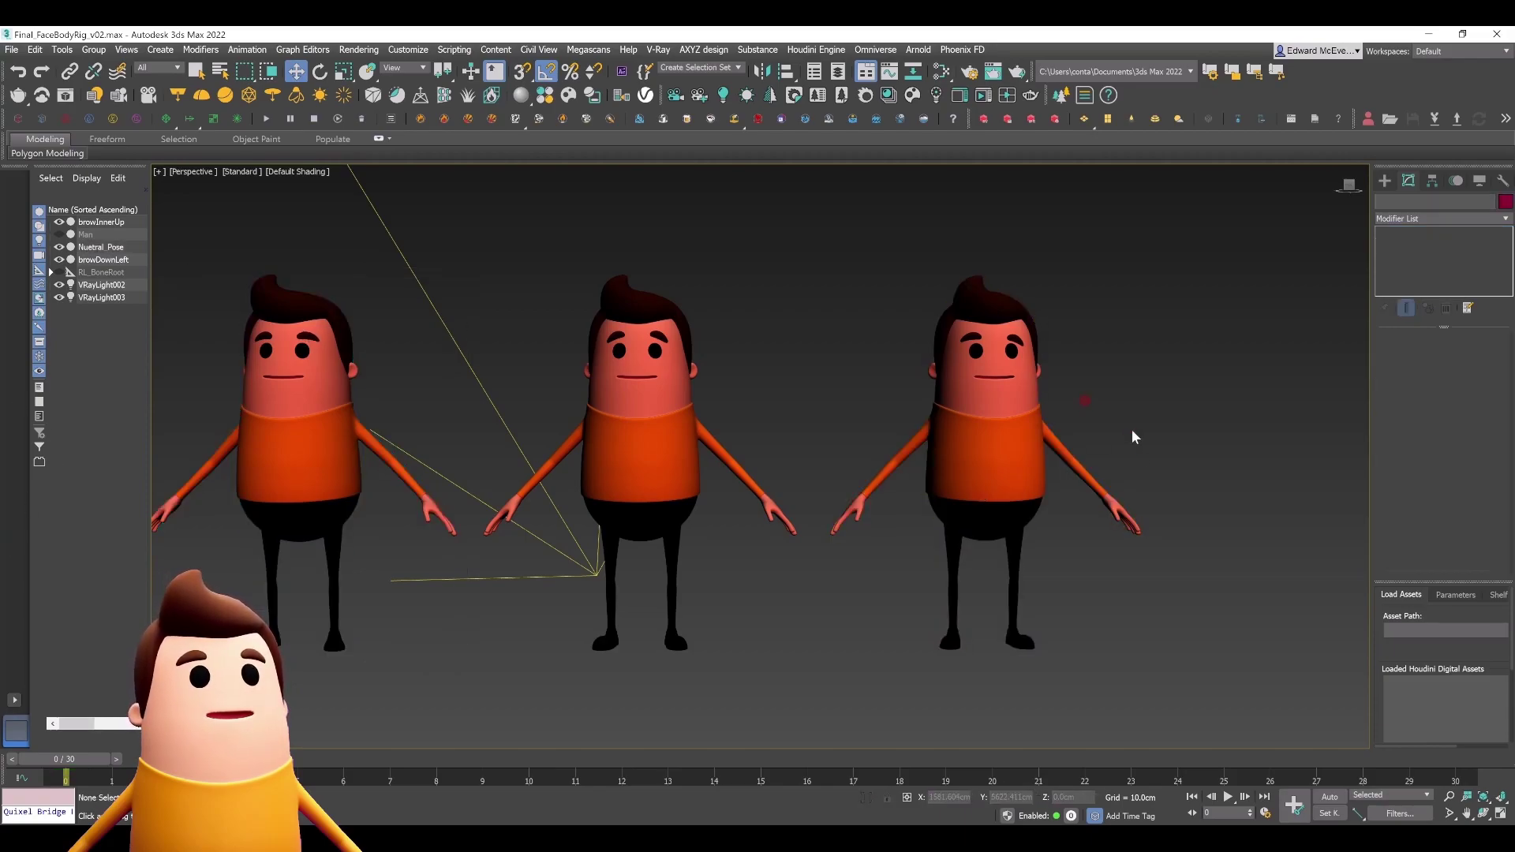
Select the browDownLeft mesh, and in the browser's ARKit reference find browDownRight and select its name.
middle_click_drag(1131, 430, 1048, 460)
left_click(947, 491)
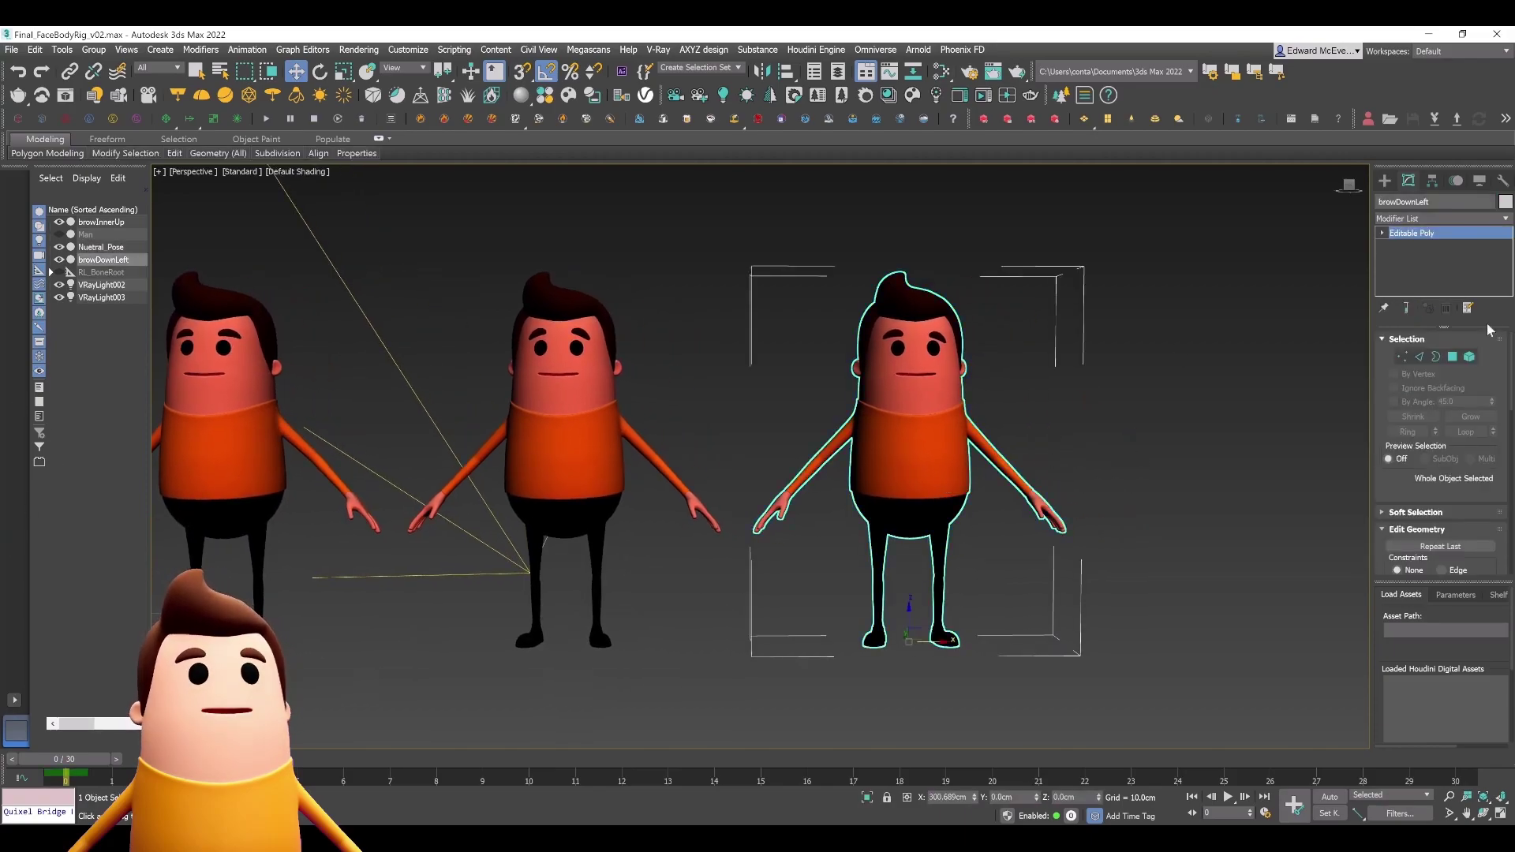
middle_click_drag(1147, 442, 967, 562)
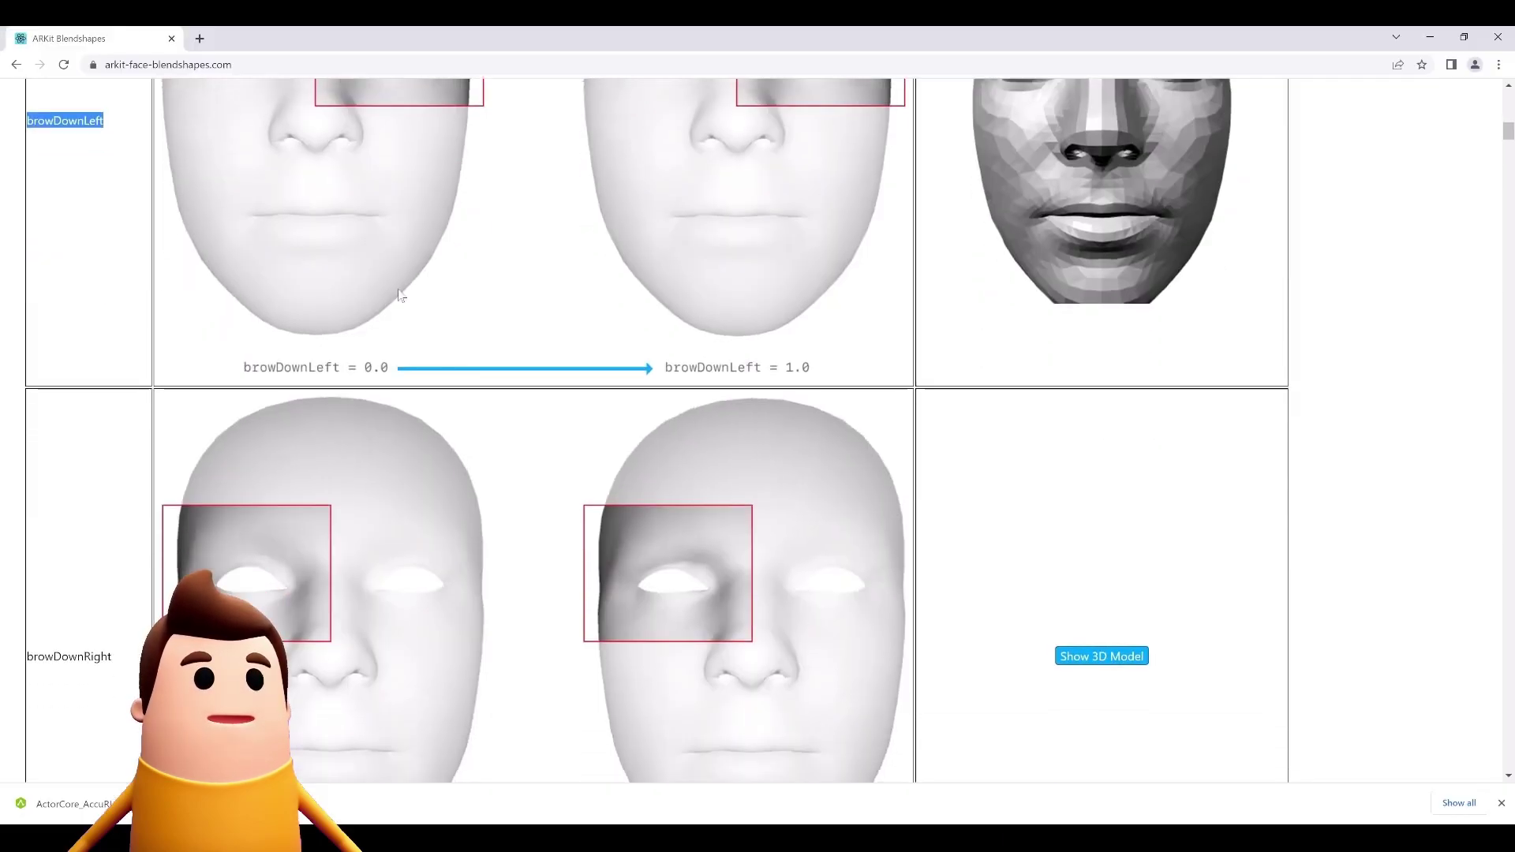
scroll(111, 486, "down", 2)
left_click_drag(115, 528, 36, 530)
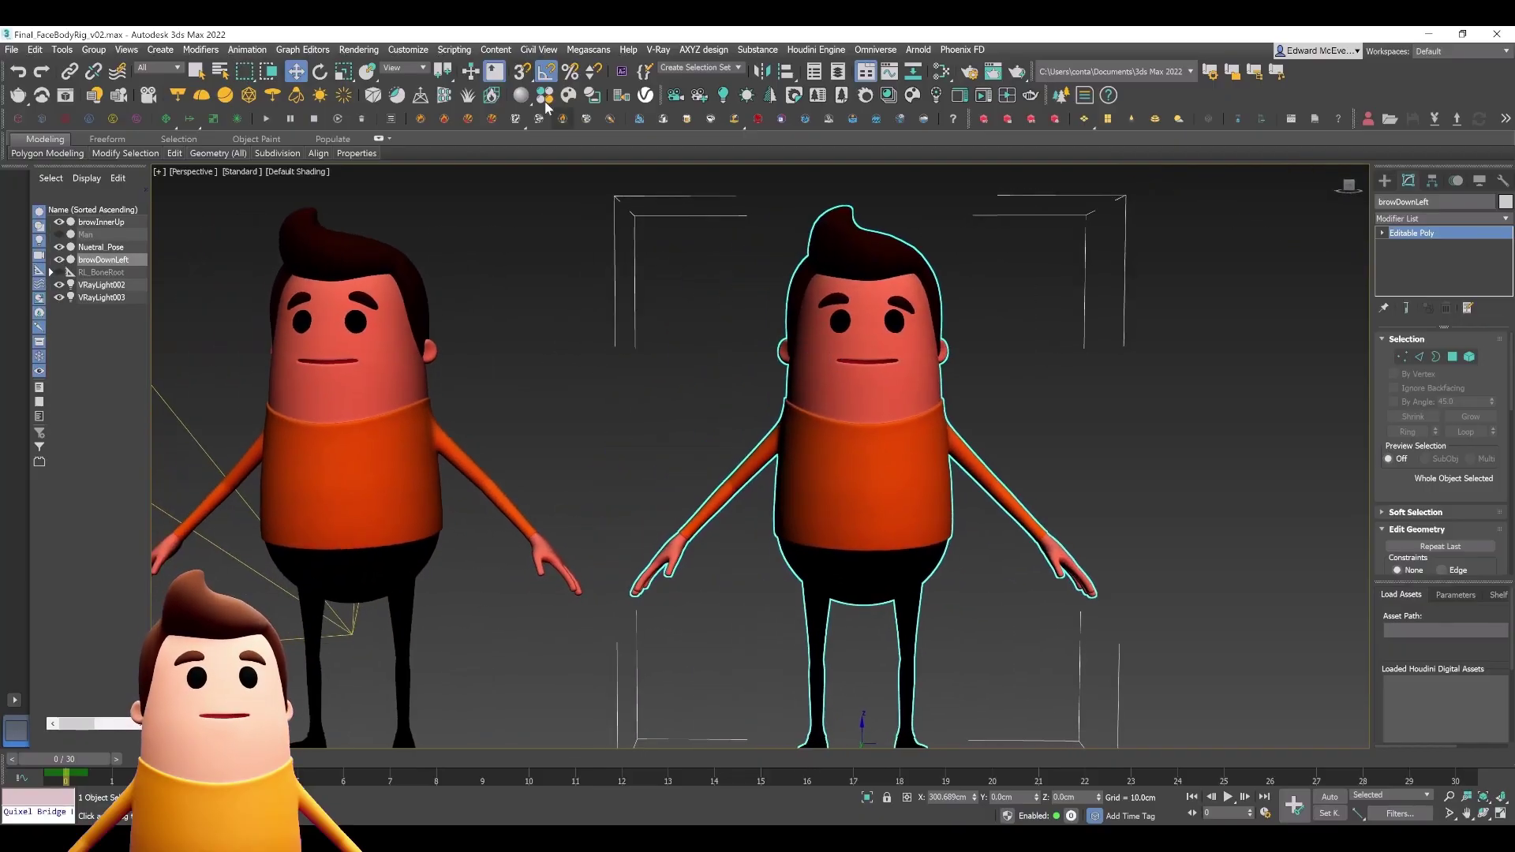
Back in 3ds Max, try to mirror the browDownLeft mesh along X with No Clone.
left_click(761, 71)
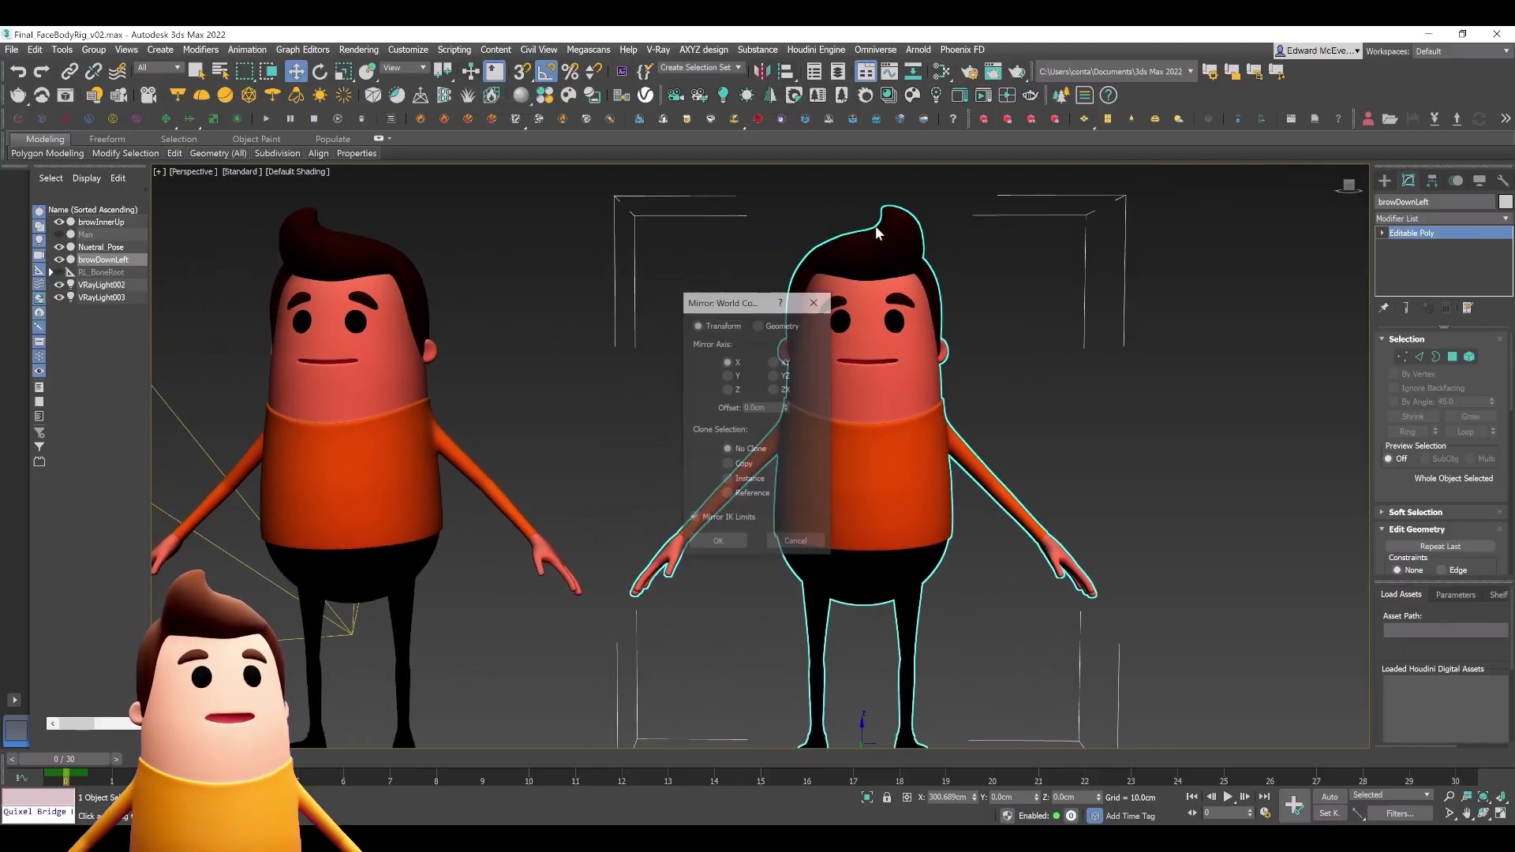
left_click(719, 543)
left_click(631, 341)
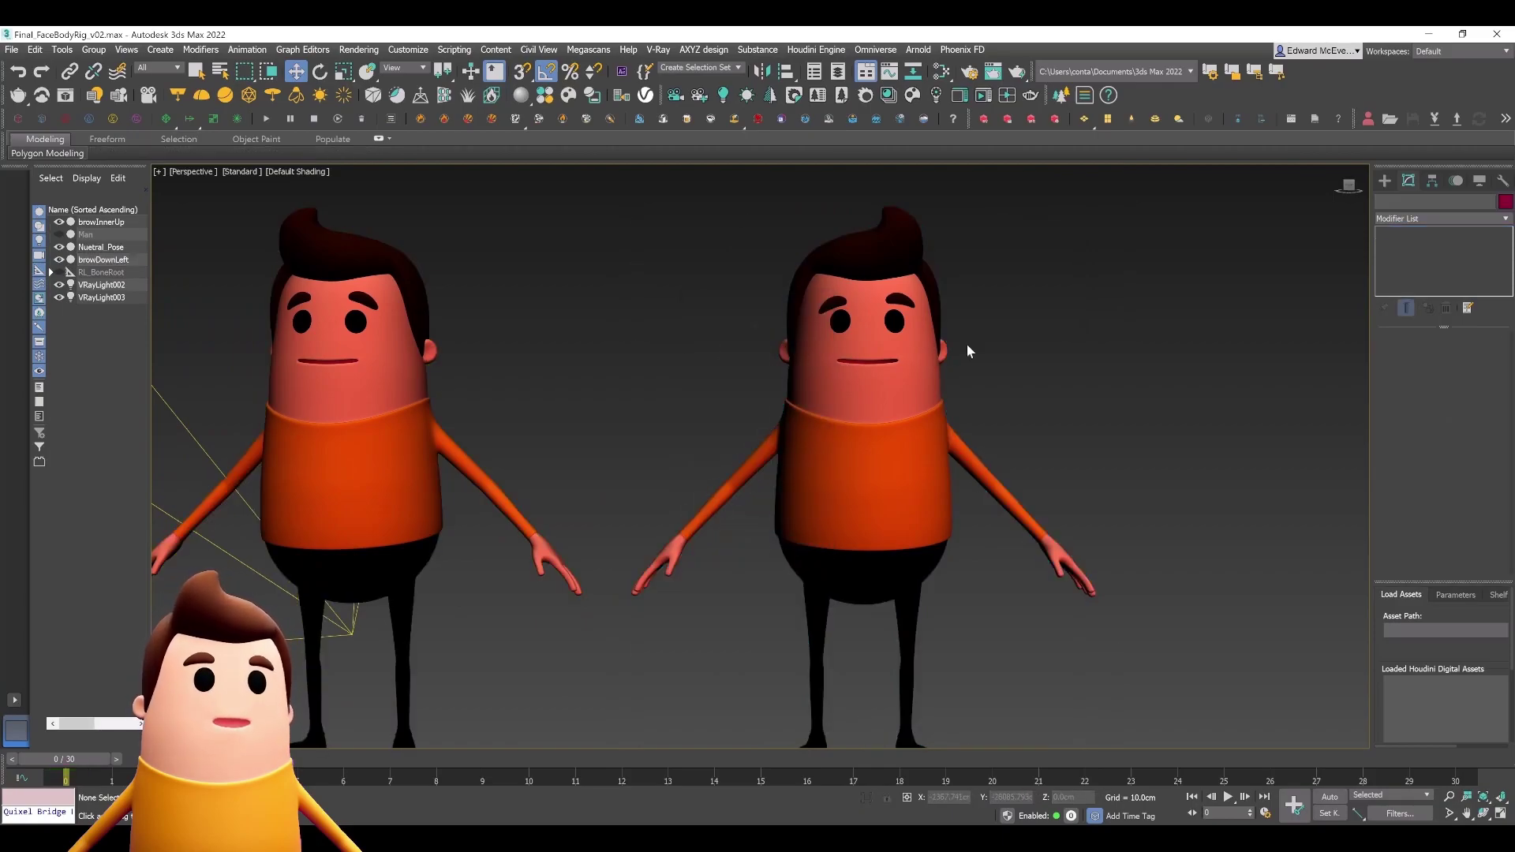
scroll(968, 344, "down", 3)
middle_click_drag(913, 389, 959, 390)
left_click(1008, 382)
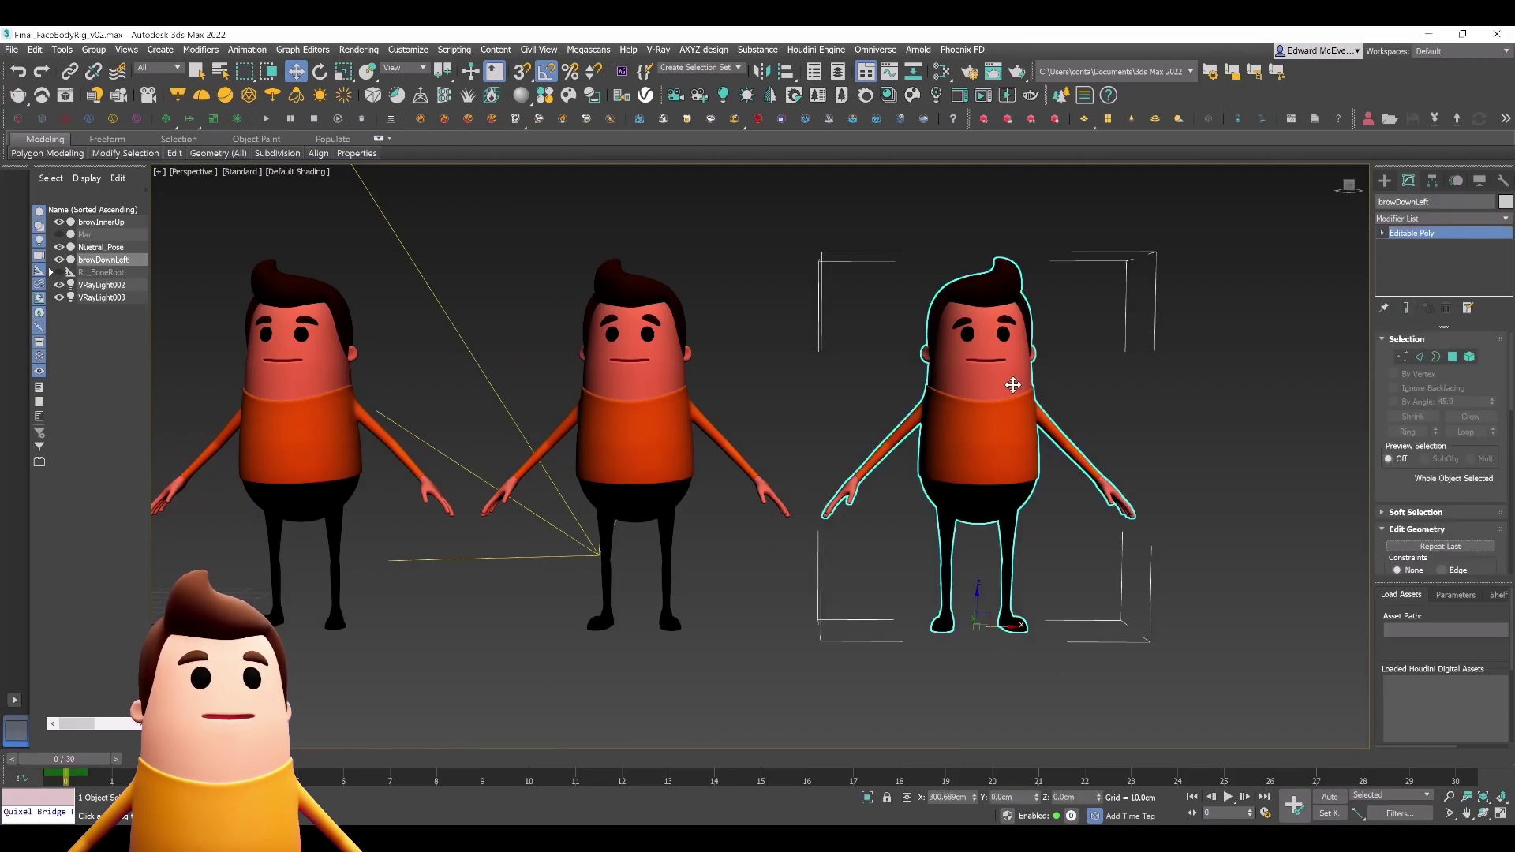
middle_click_drag(1146, 419, 972, 412)
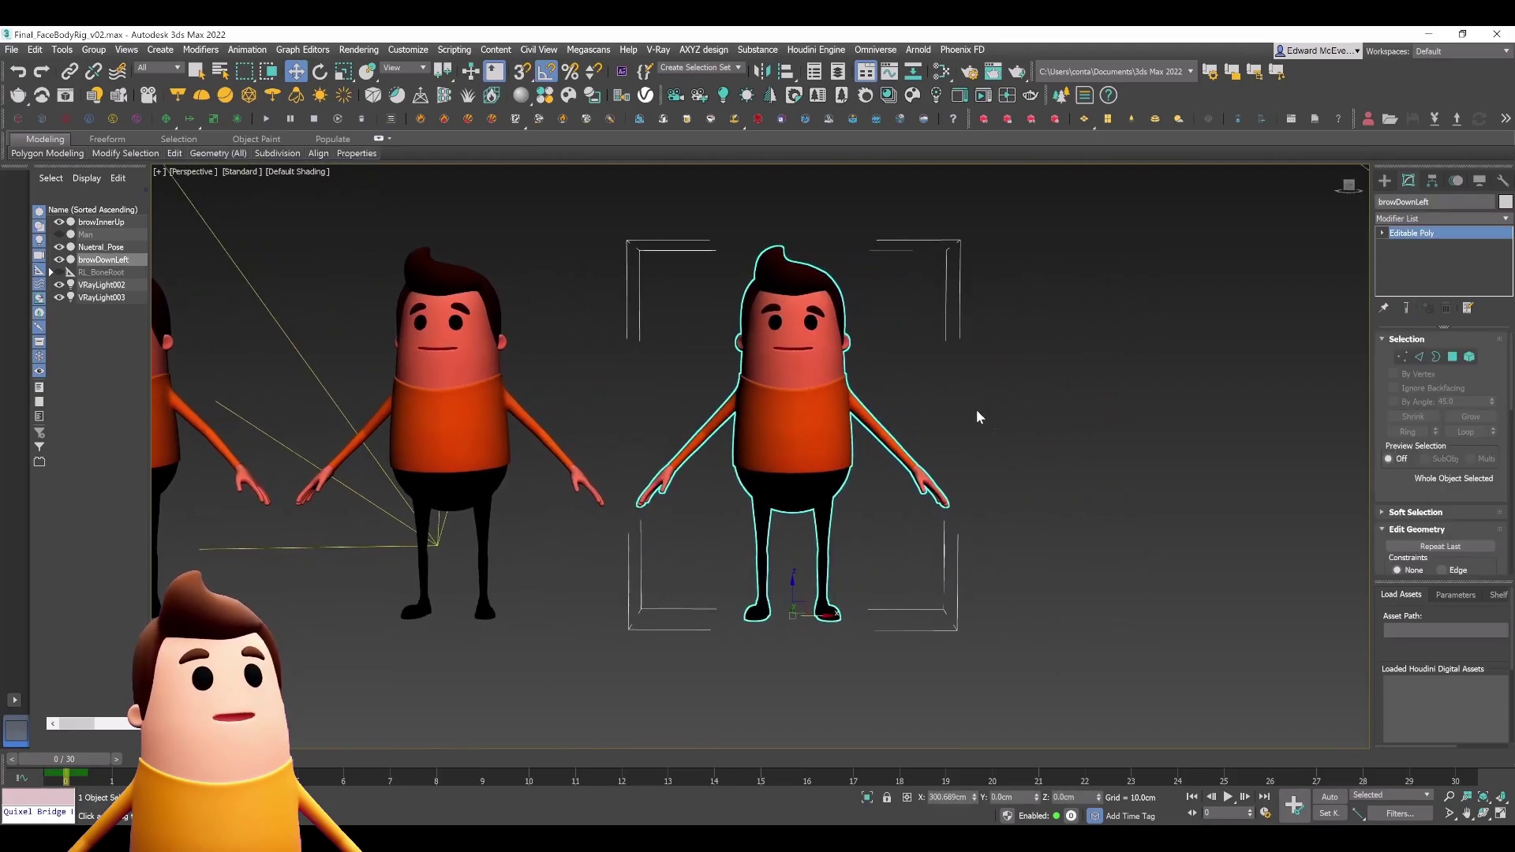
Clone browDownLeft along X beside the original and rename the copy to browDownRight.
mouse_move(820, 615)
left_mouse_down("shift")
mouse_move(1060, 612)
mouse_move(1105, 635)
mouse_move(1153, 616)
left_mouse_up("shift")
left_click(755, 489)
middle_click_drag(856, 583, 762, 587)
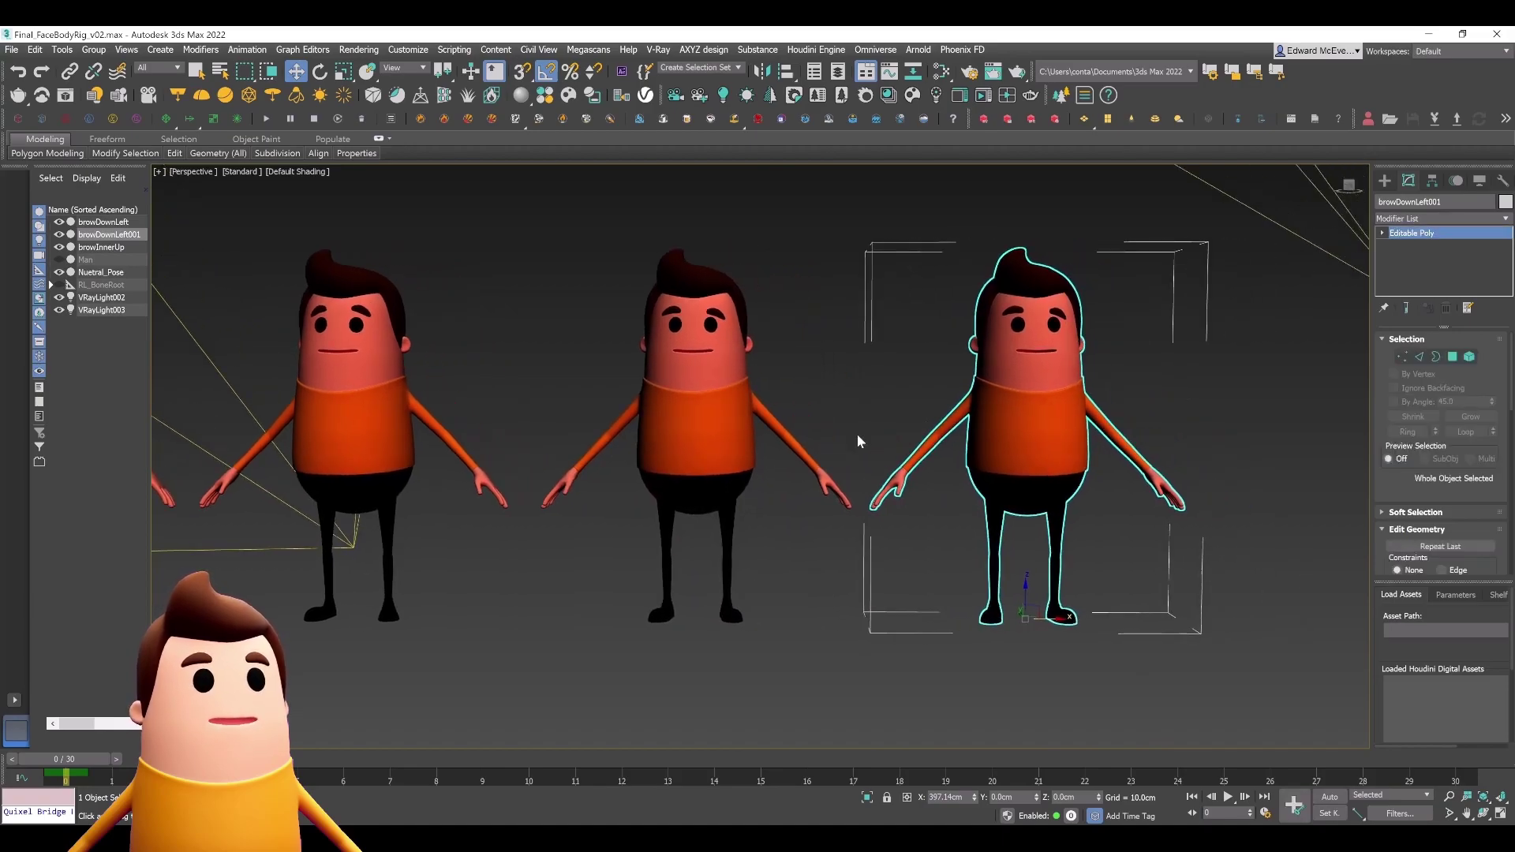
left_click(747, 394)
left_click(991, 385)
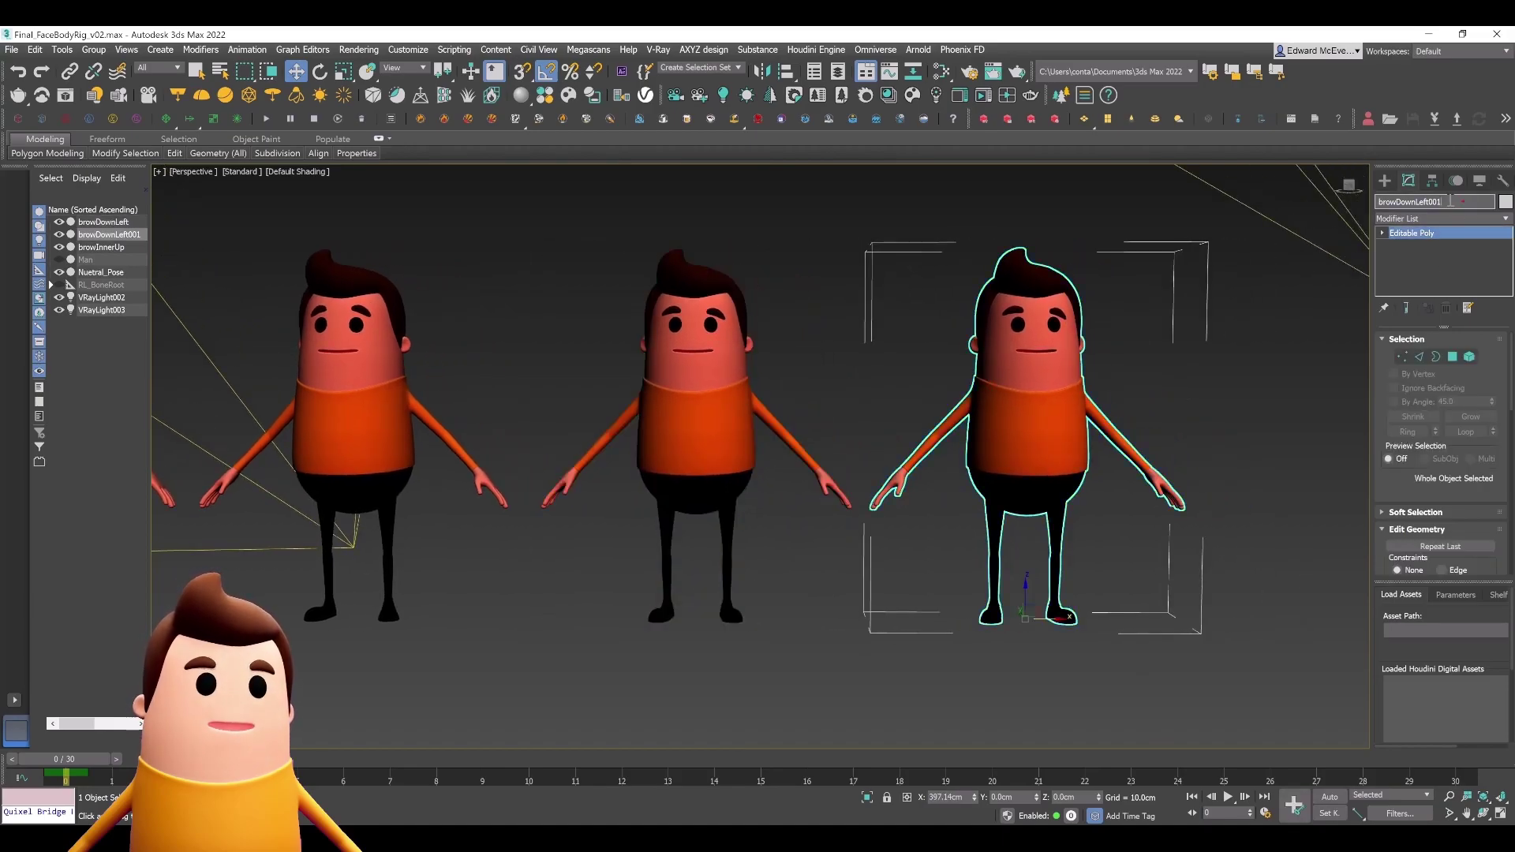
left_click(1156, 412)
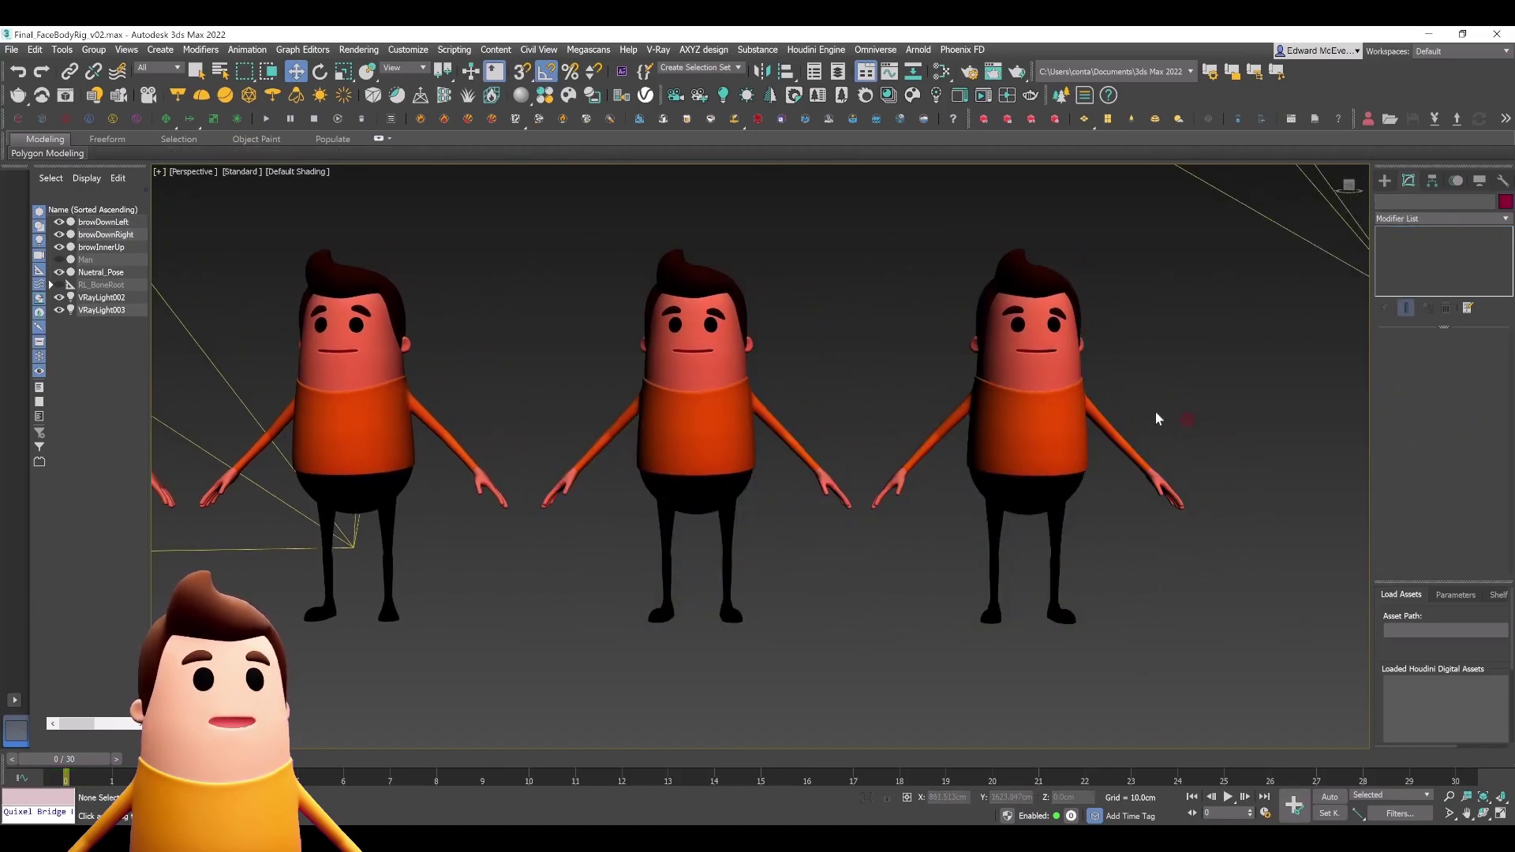
Mirror the browDownRight mesh along X with No Clone.
left_click(1061, 401)
left_click(762, 71)
left_click(723, 541)
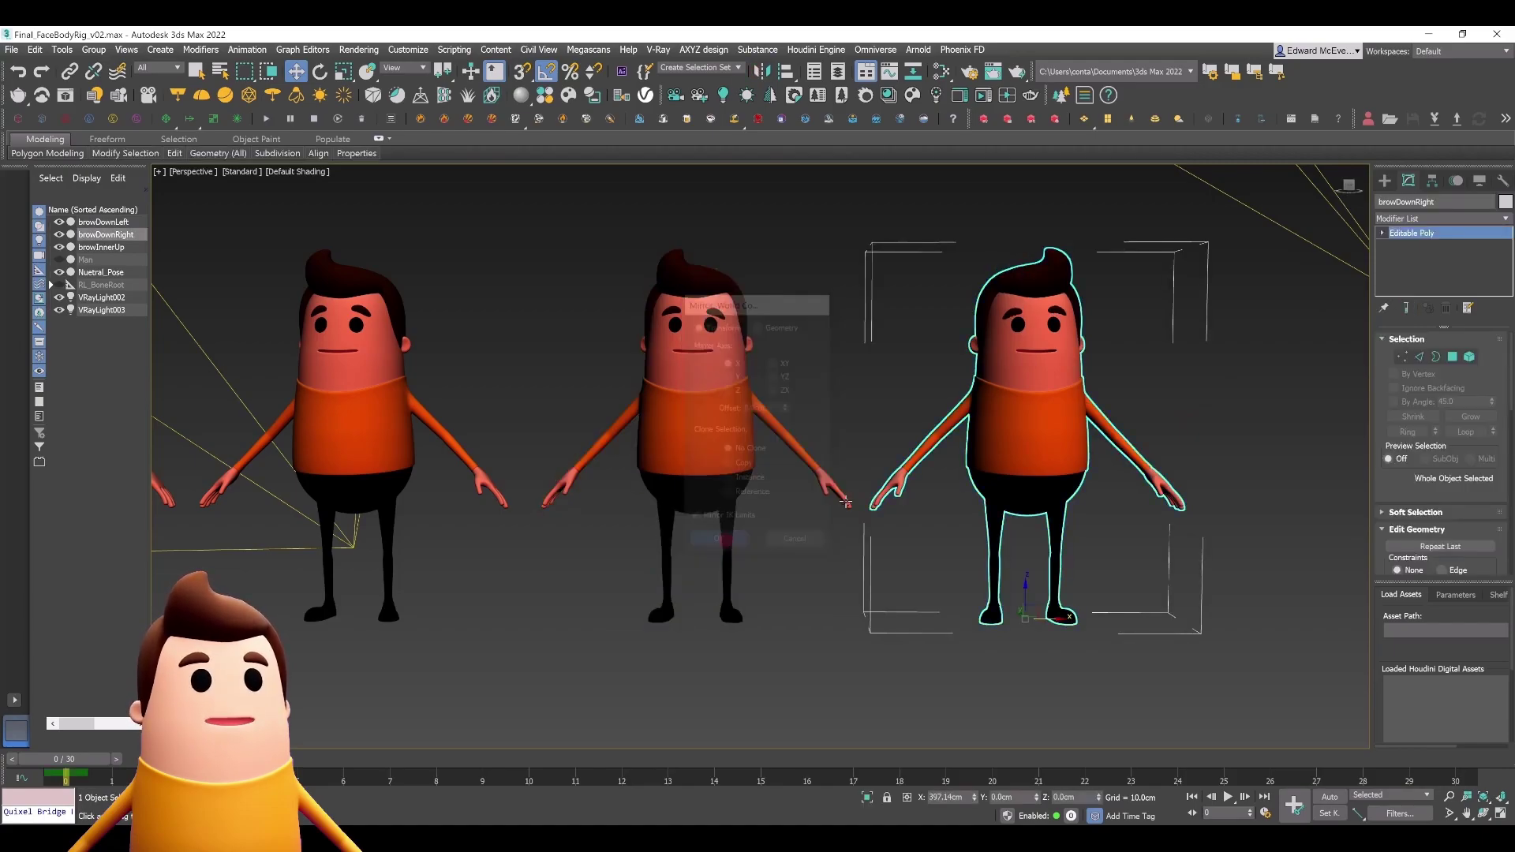
left_click(859, 683)
left_click(730, 441)
left_click(988, 386)
left_click(741, 624)
Pick the mirrored browDownRight mesh as the target of Nuetral_Pose's third Morpher channel and check its effect.
scroll(741, 624, "down", 5)
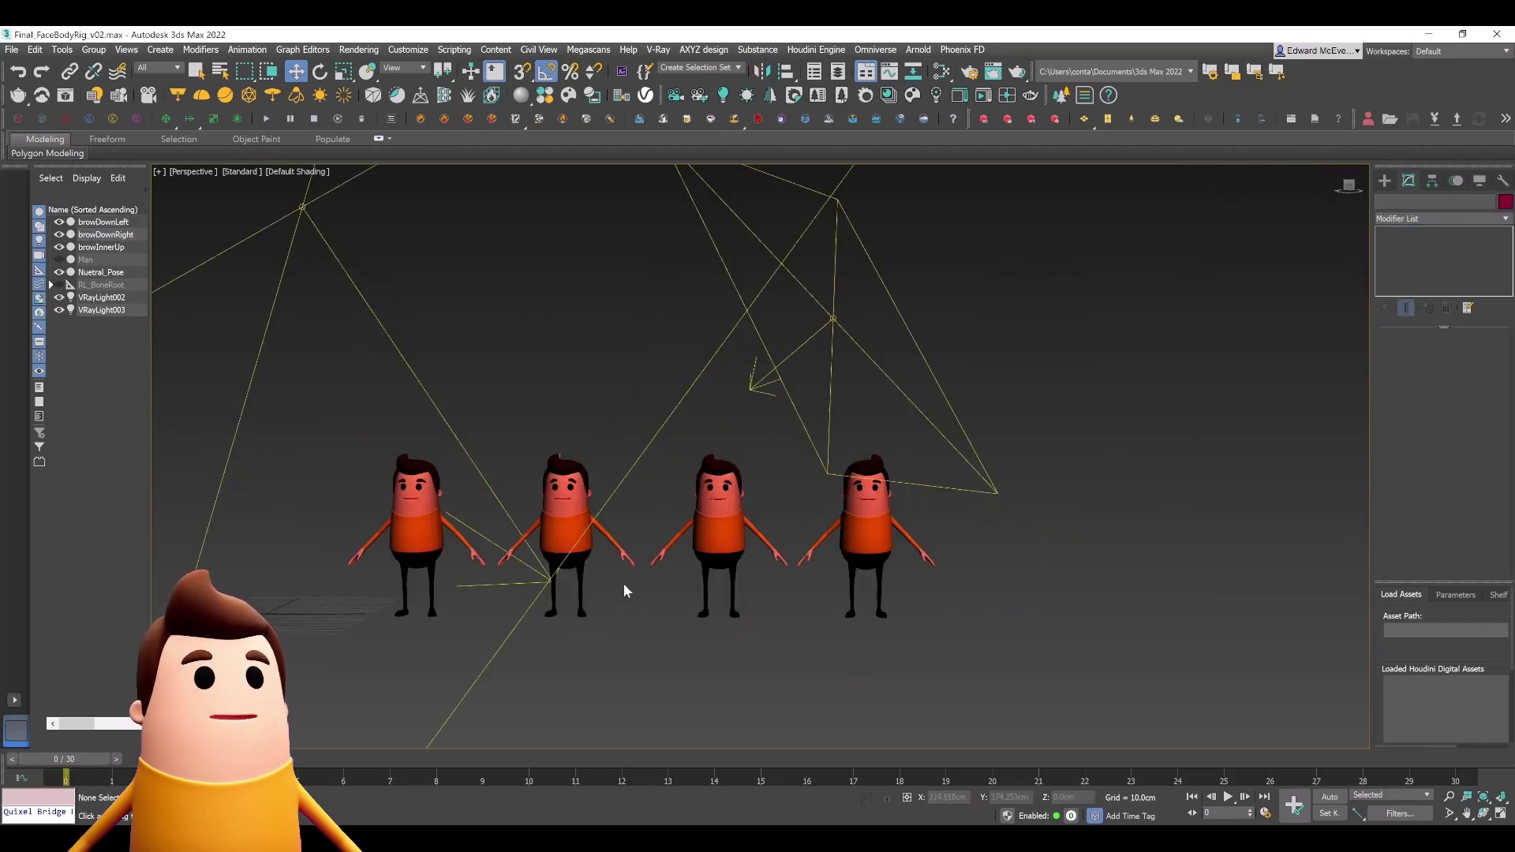
middle_click_drag(623, 584, 720, 502)
left_click(526, 464)
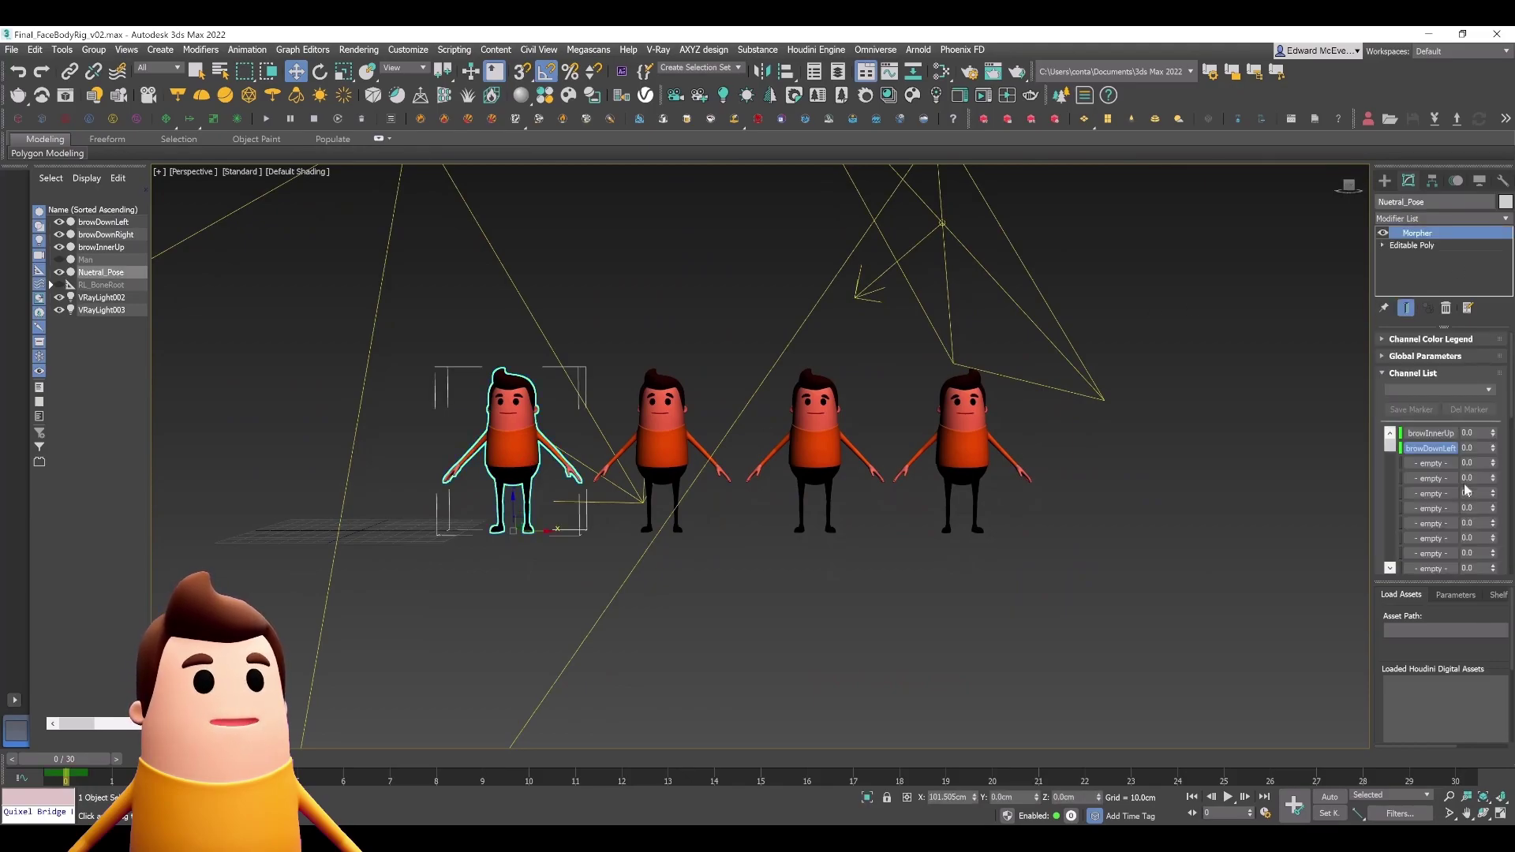
right_click(1437, 467)
left_click(1446, 471)
left_click(971, 451)
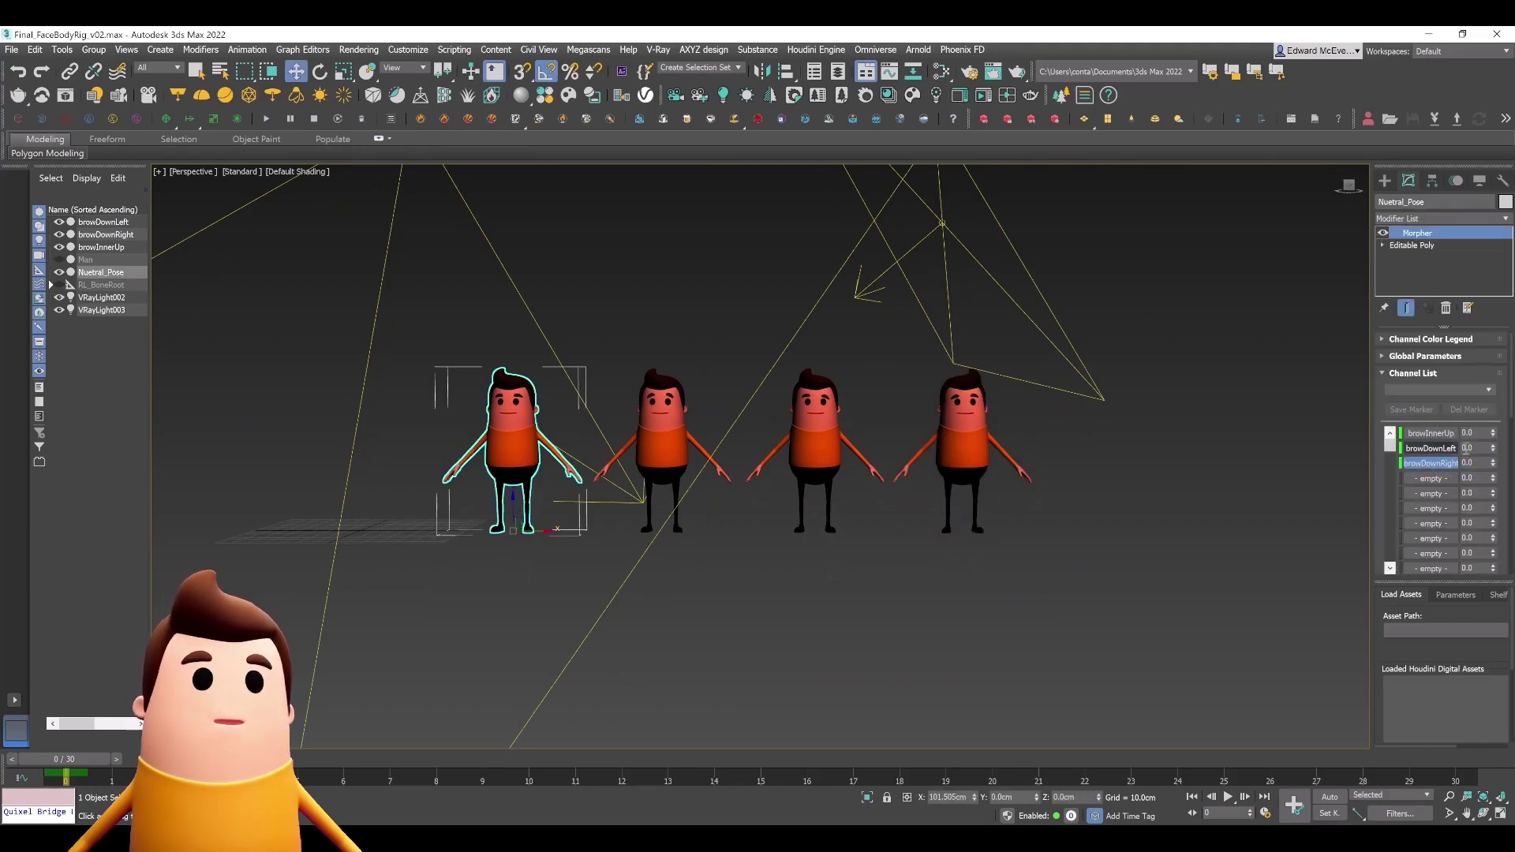
scroll(403, 375, "up", 7)
middle_click_drag(724, 433, 536, 285)
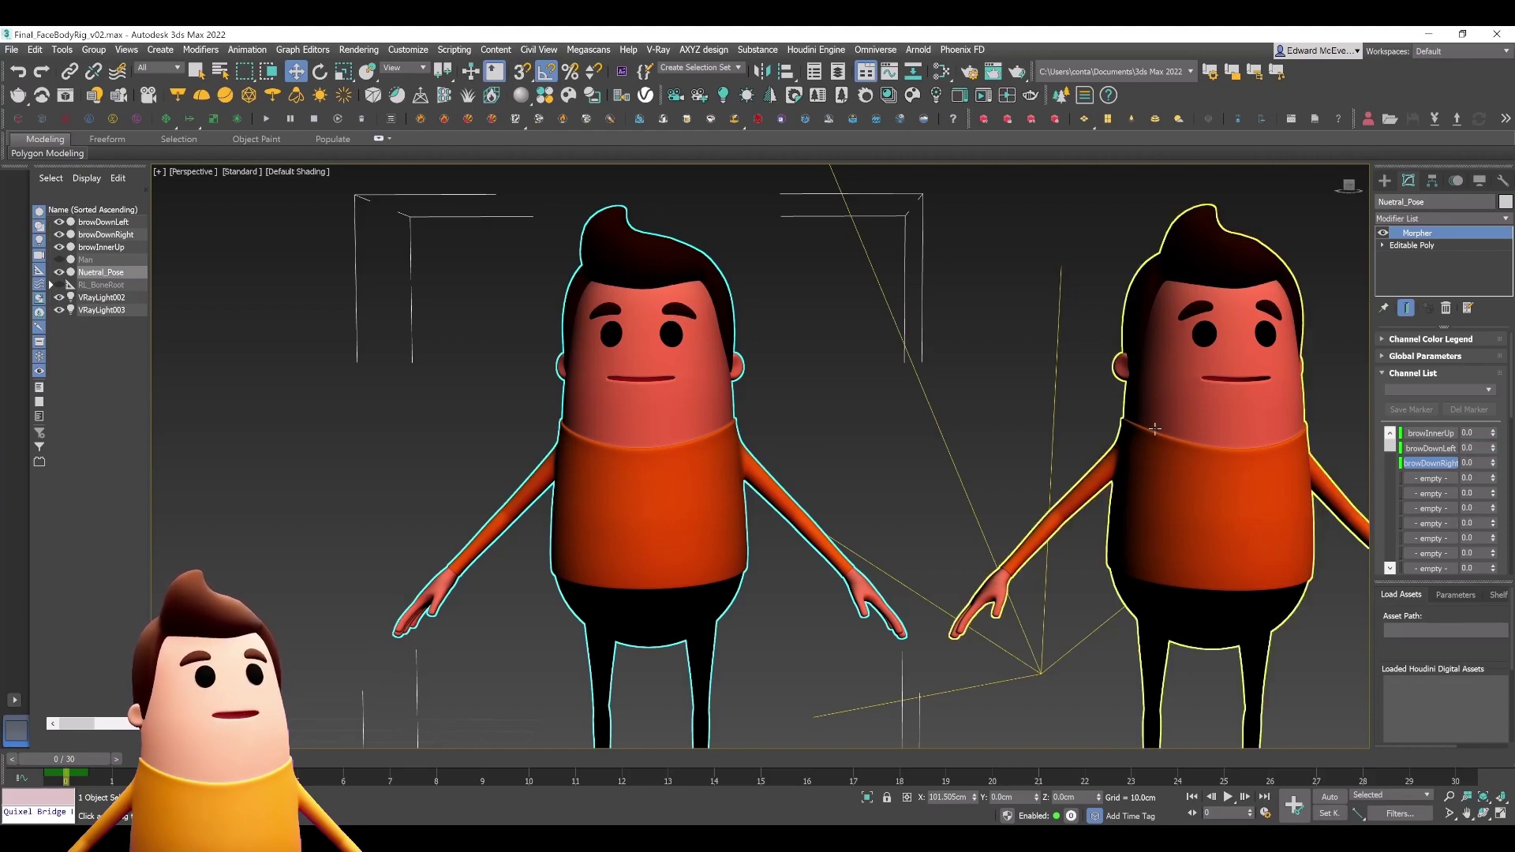
left_click(887, 452)
scroll(584, 425, "down", 6)
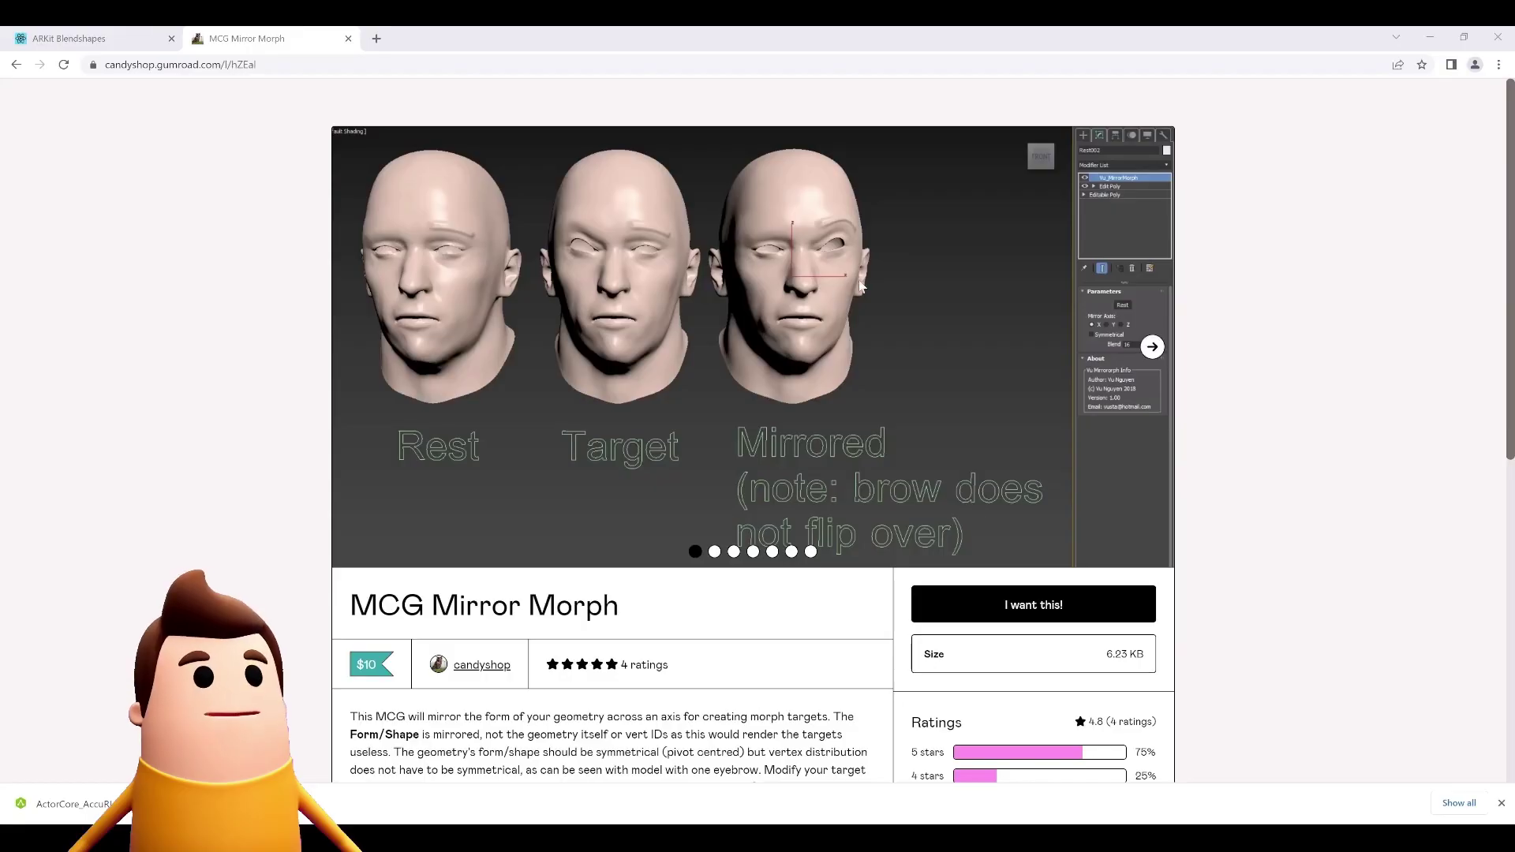
Switch to the browser and examine the MCG Mirror Morph product page, including its description and gallery of images and videos.
scroll(851, 295, "down", 4)
left_click_drag(350, 307, 619, 307)
scroll(913, 430, "down", 3)
scroll(1049, 500, "up", 7)
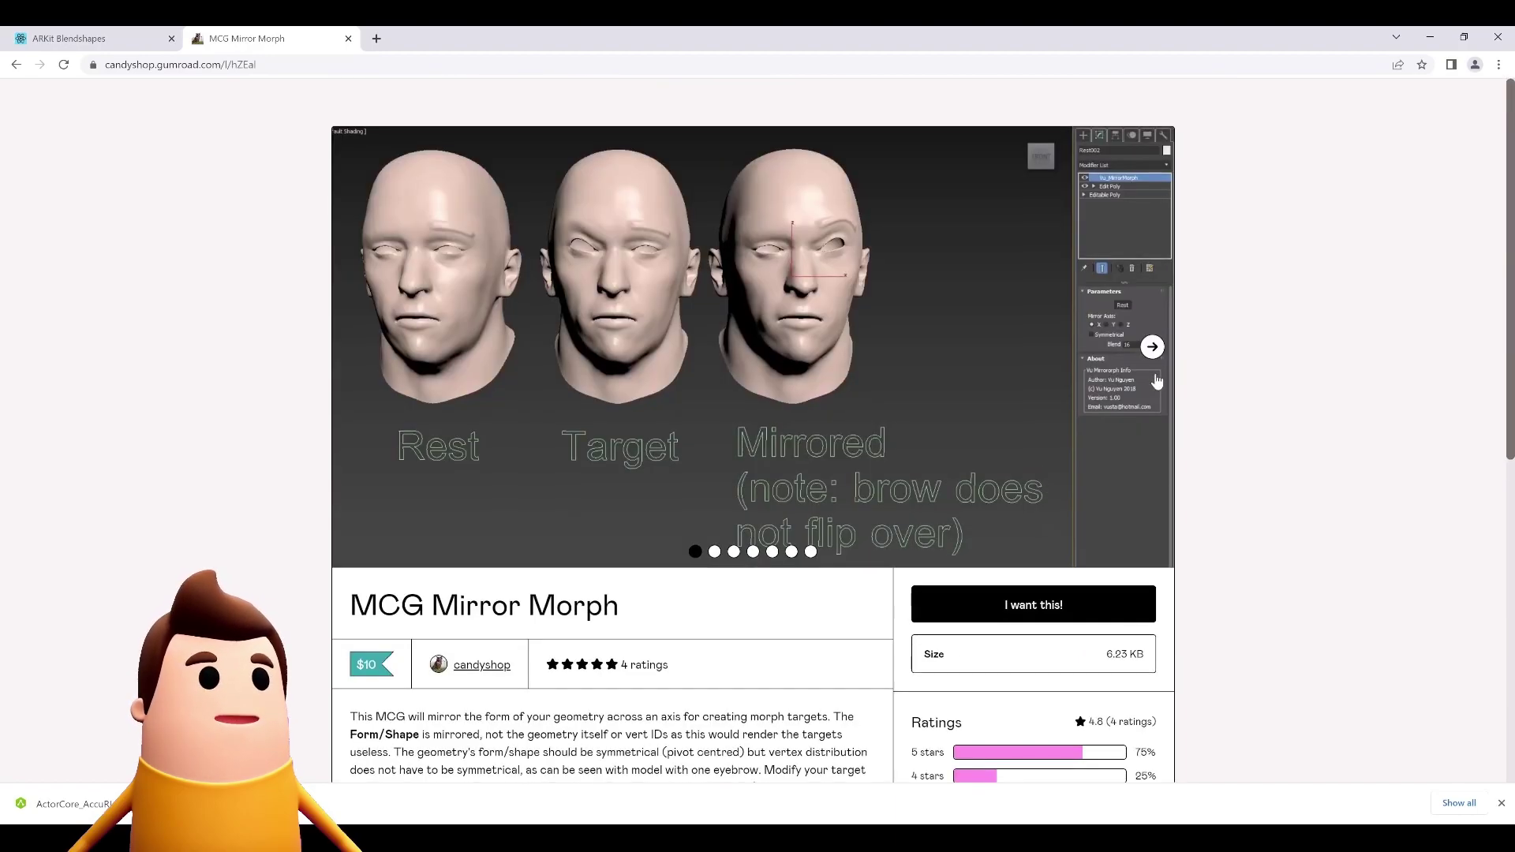
left_click(1153, 347)
left_click(1152, 470)
left_click(1152, 473)
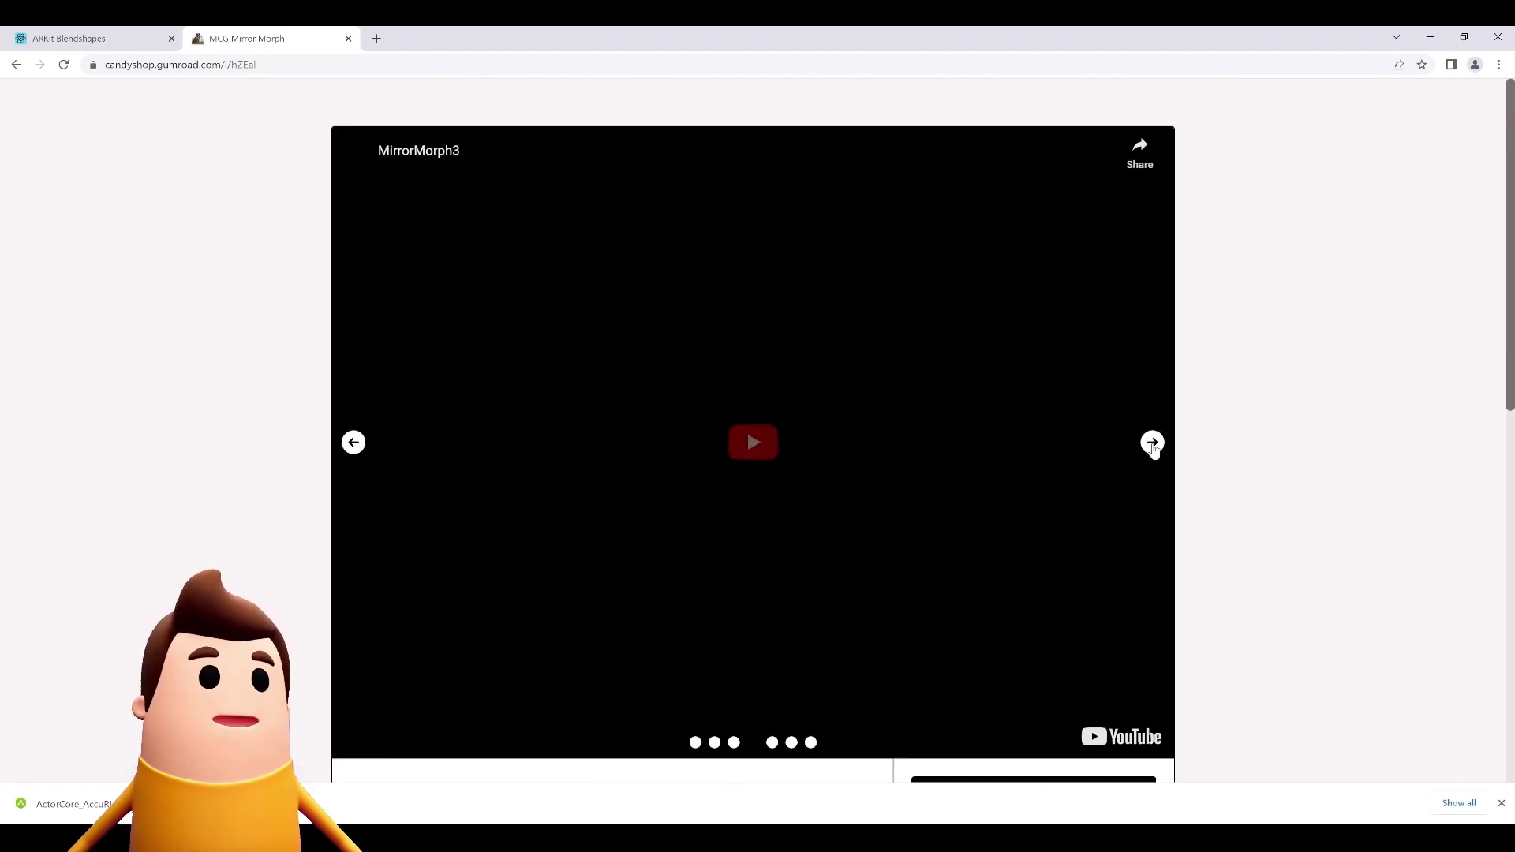
left_click(773, 448)
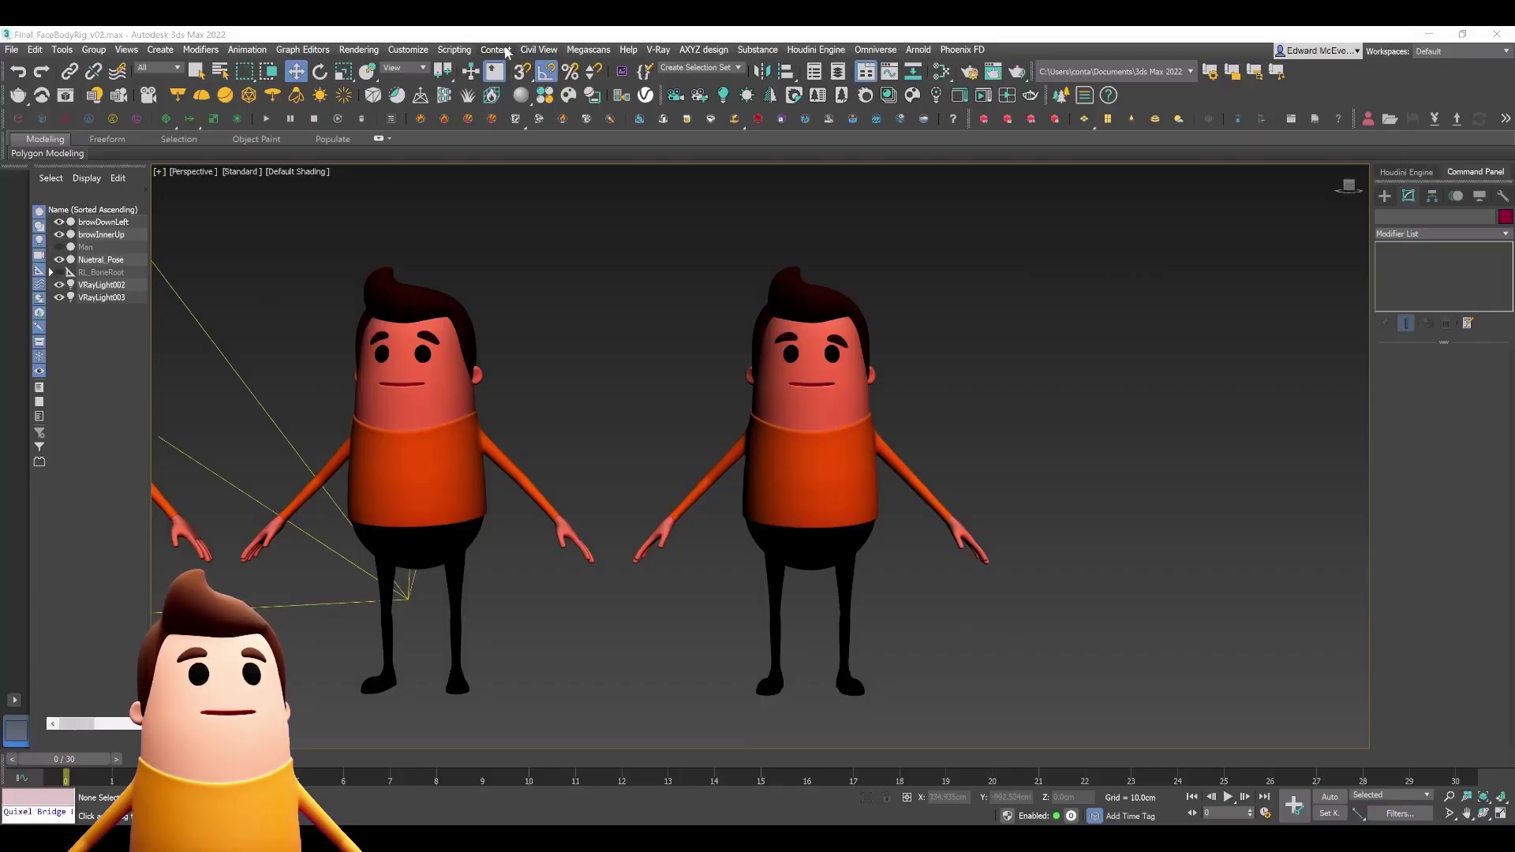
In 3ds Max, install the Vu_MirrorMorph_1.01 Max Creation Graph package.
left_click(454, 49)
left_click(497, 120)
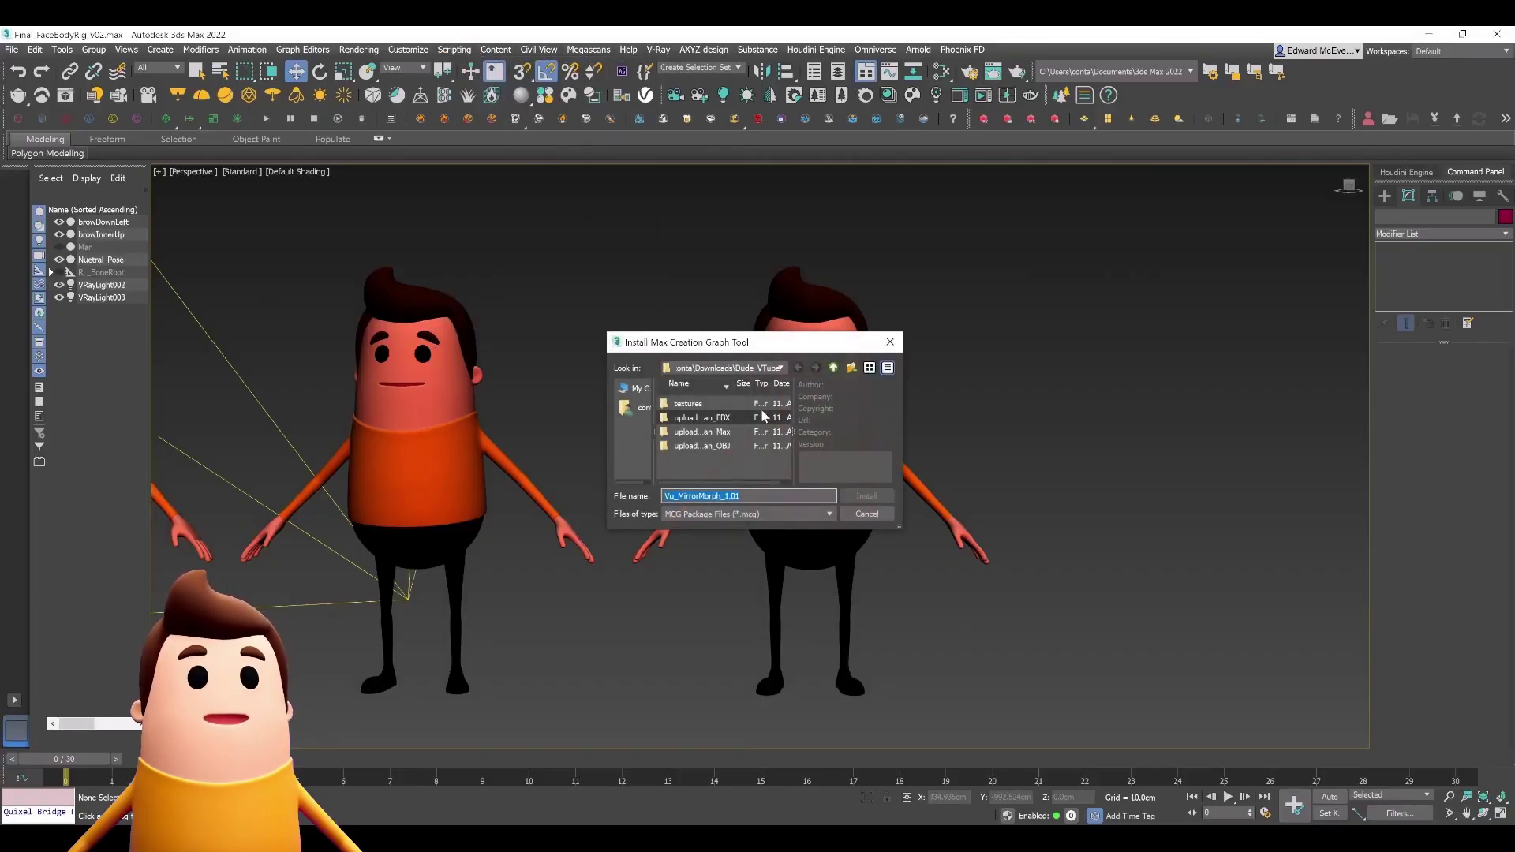
left_click(867, 496)
Clone the browDownLeft mesh as a single Copy along X and name the copy browDownRight.
left_click(844, 469)
middle_click_drag(844, 469, 773, 537)
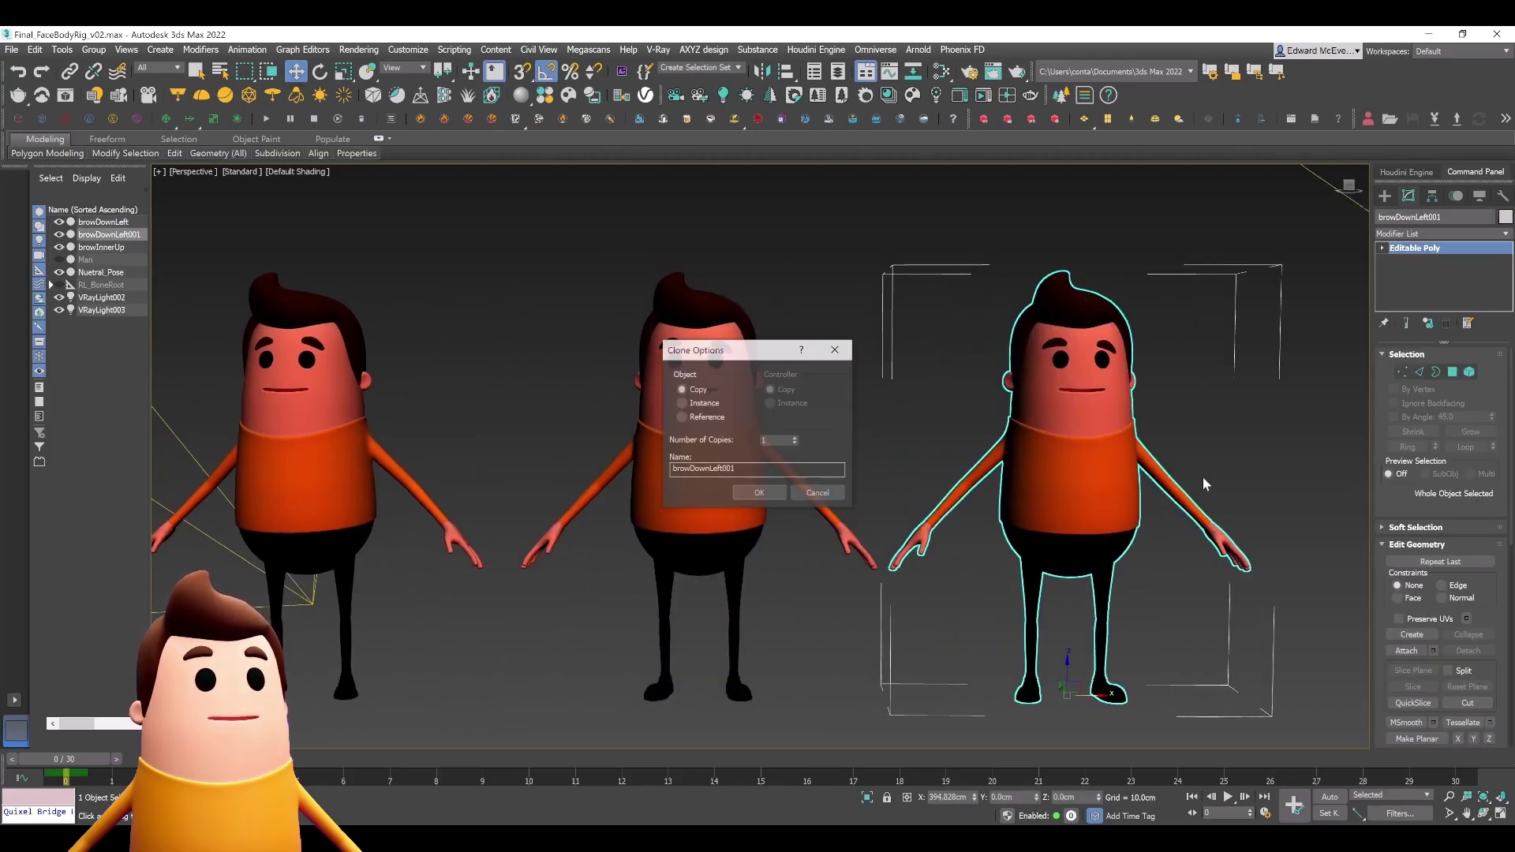
left_click(776, 495)
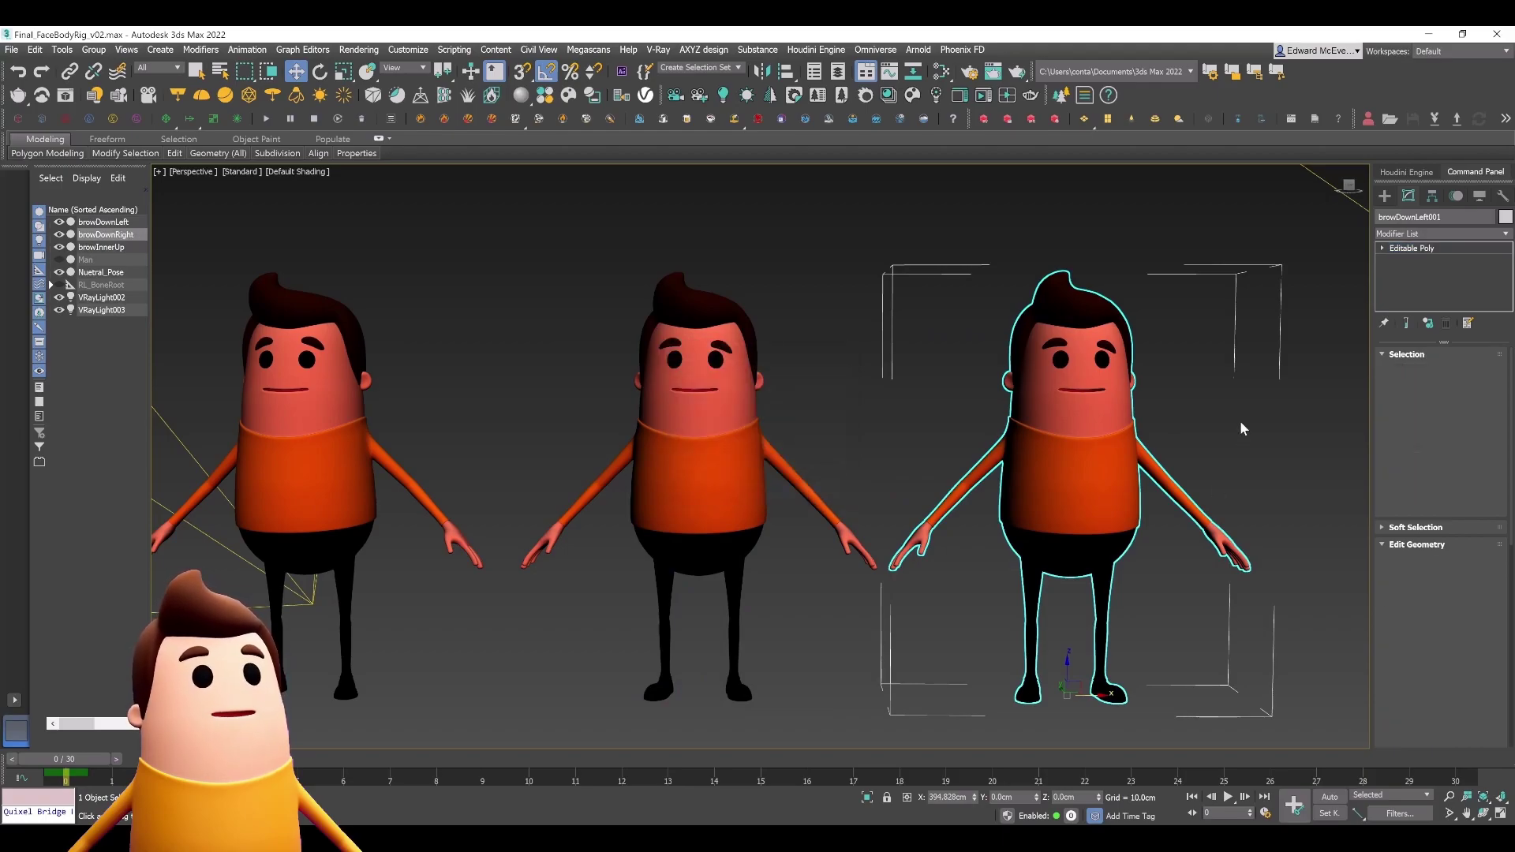
Add the Vu_MirrorMorph modifier to the browDownRight mesh above its Editable Poly.
middle_click_drag(1239, 420, 1052, 409)
left_click(1496, 234)
scroll(1432, 532, "down", 15)
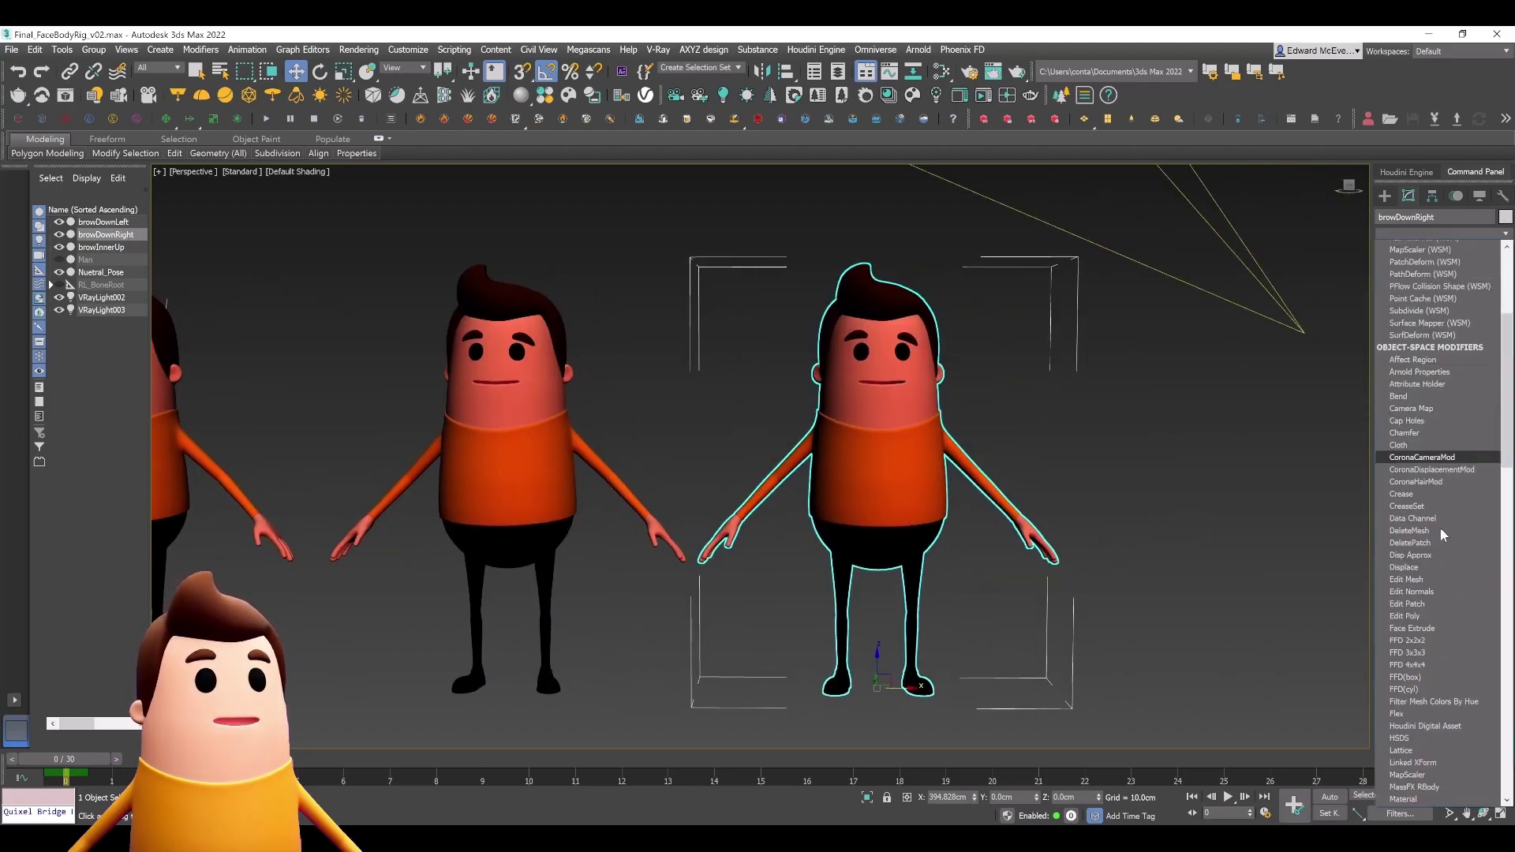
left_click_drag(1508, 546, 1508, 774)
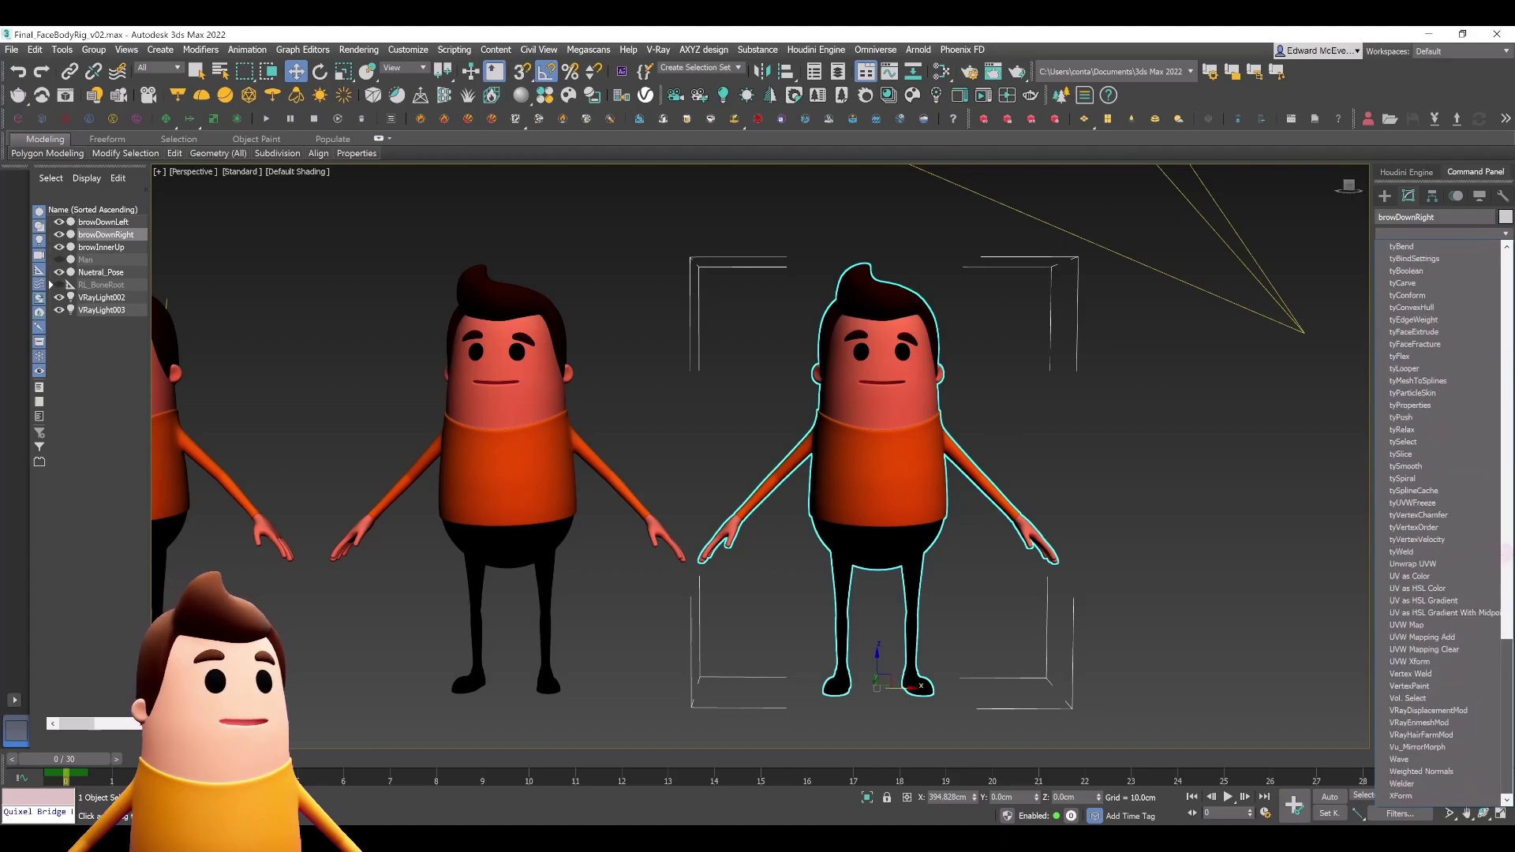
left_click(1419, 753)
left_click(1427, 253)
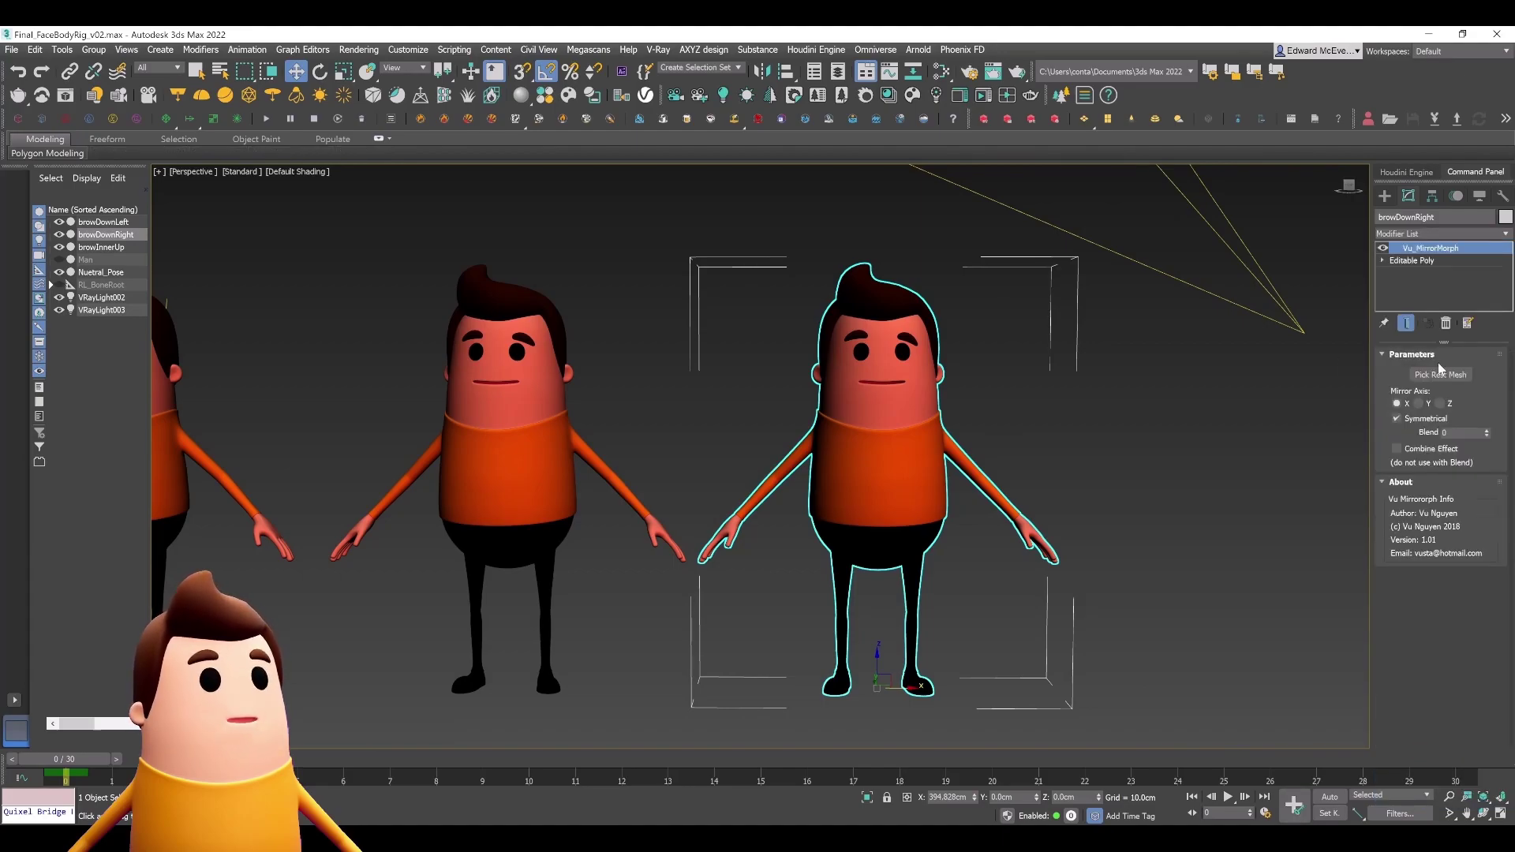
Set the Nuetral_Pose mesh as the rest mesh of browDownRight's Vu_MirrorMorph modifier, mirroring along X.
scroll(1026, 448, "down", 5)
middle_click_drag(848, 470, 914, 460)
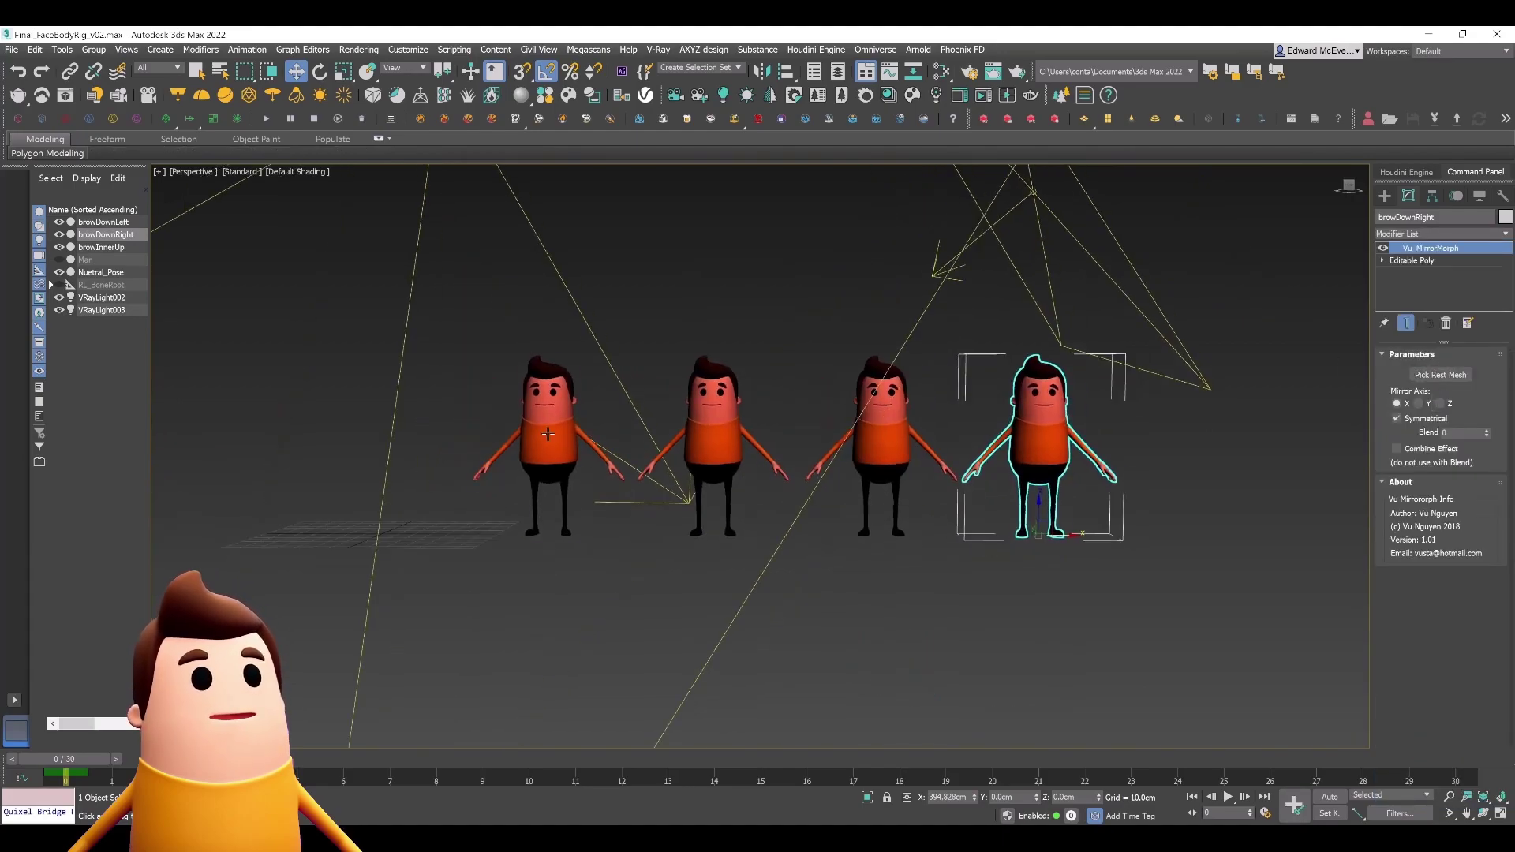
left_click(551, 439)
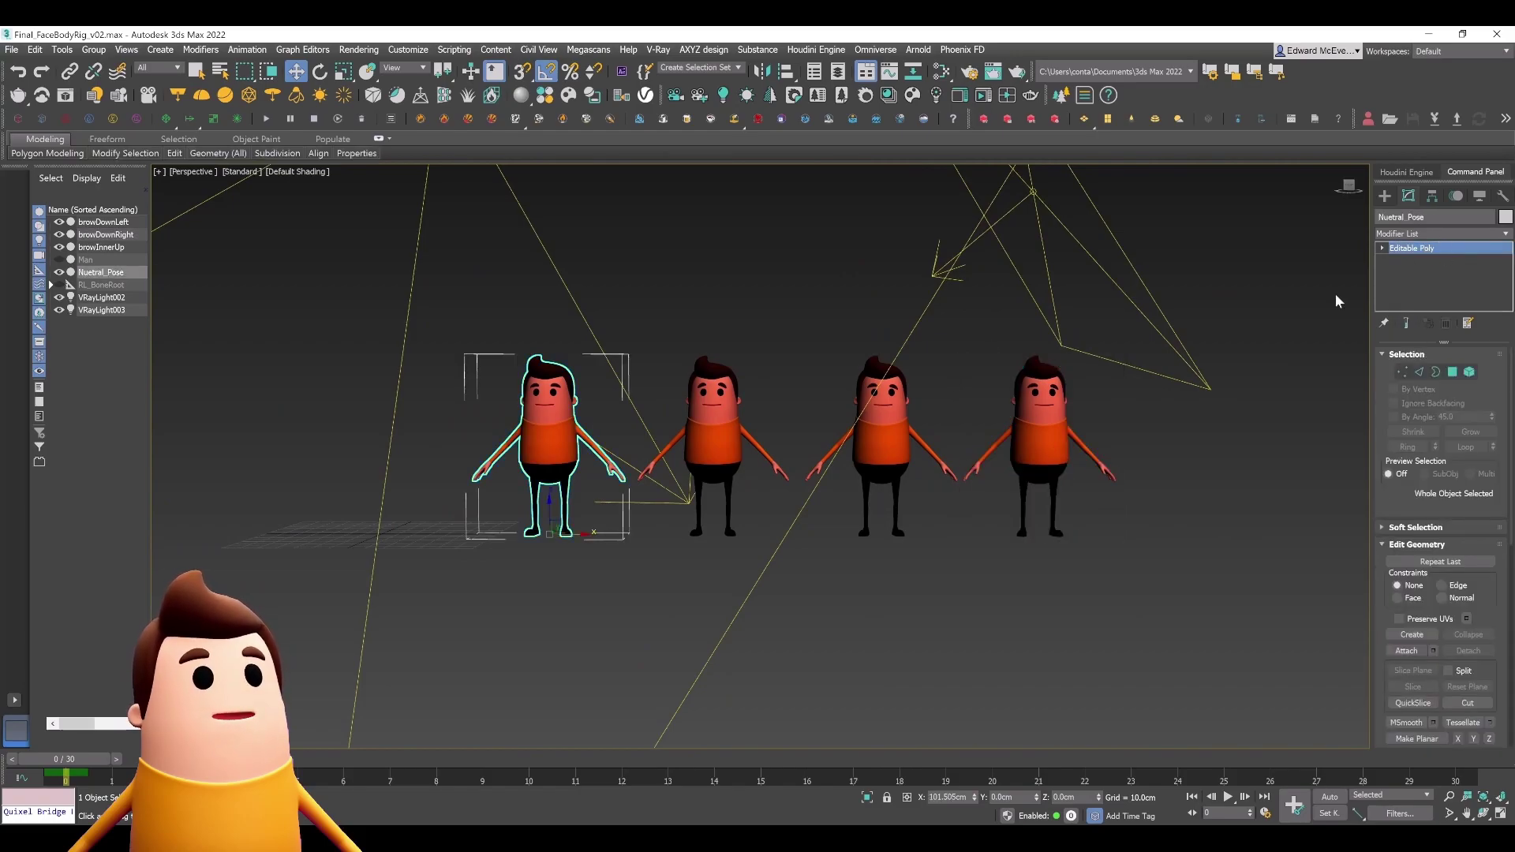
left_click(1049, 443)
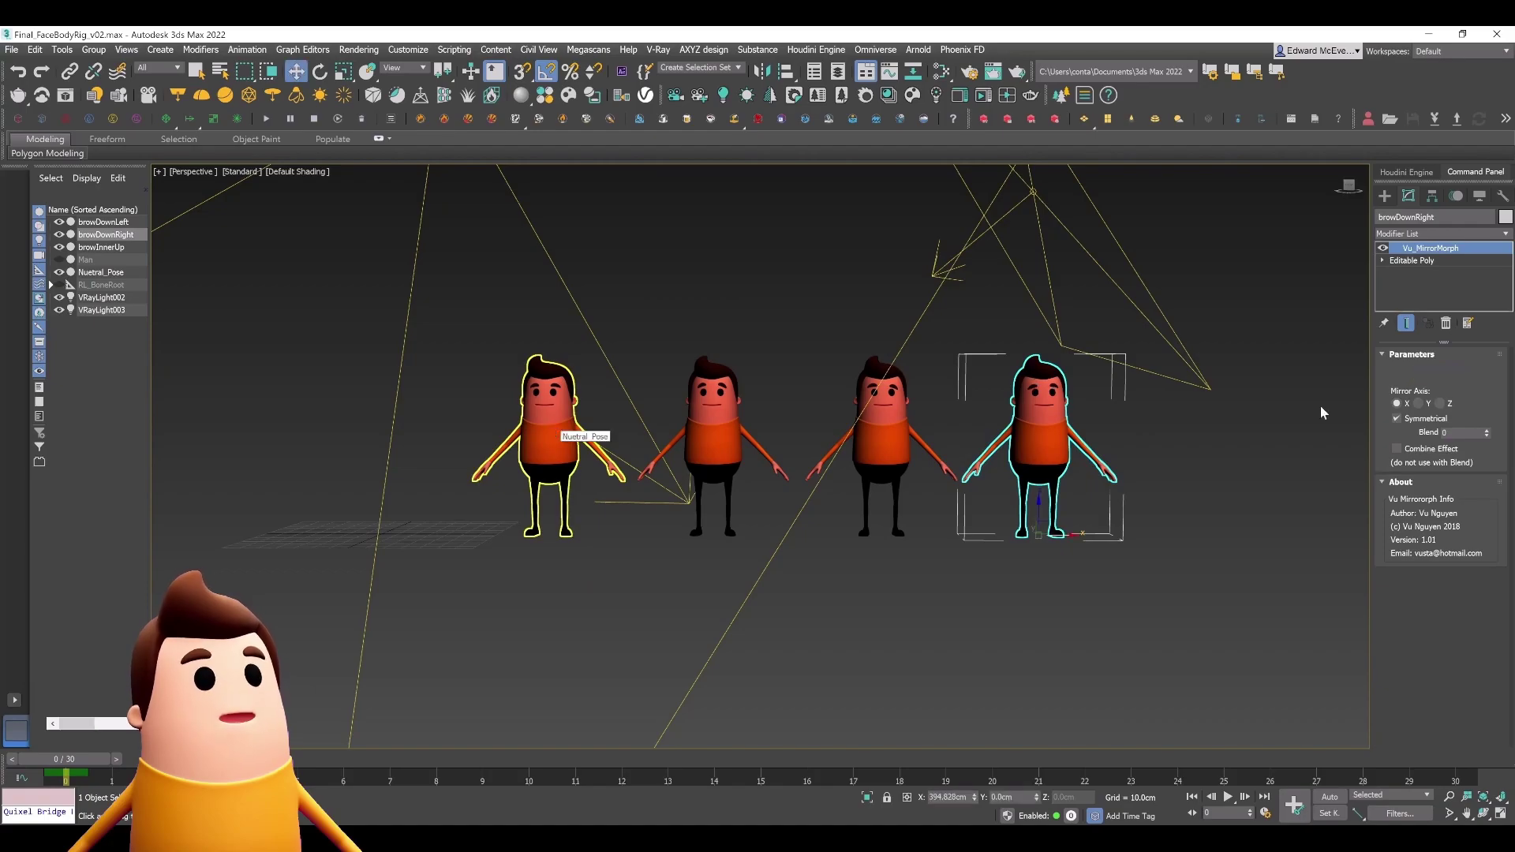
scroll(1226, 507, "up", 3)
scroll(993, 379, "up", 3)
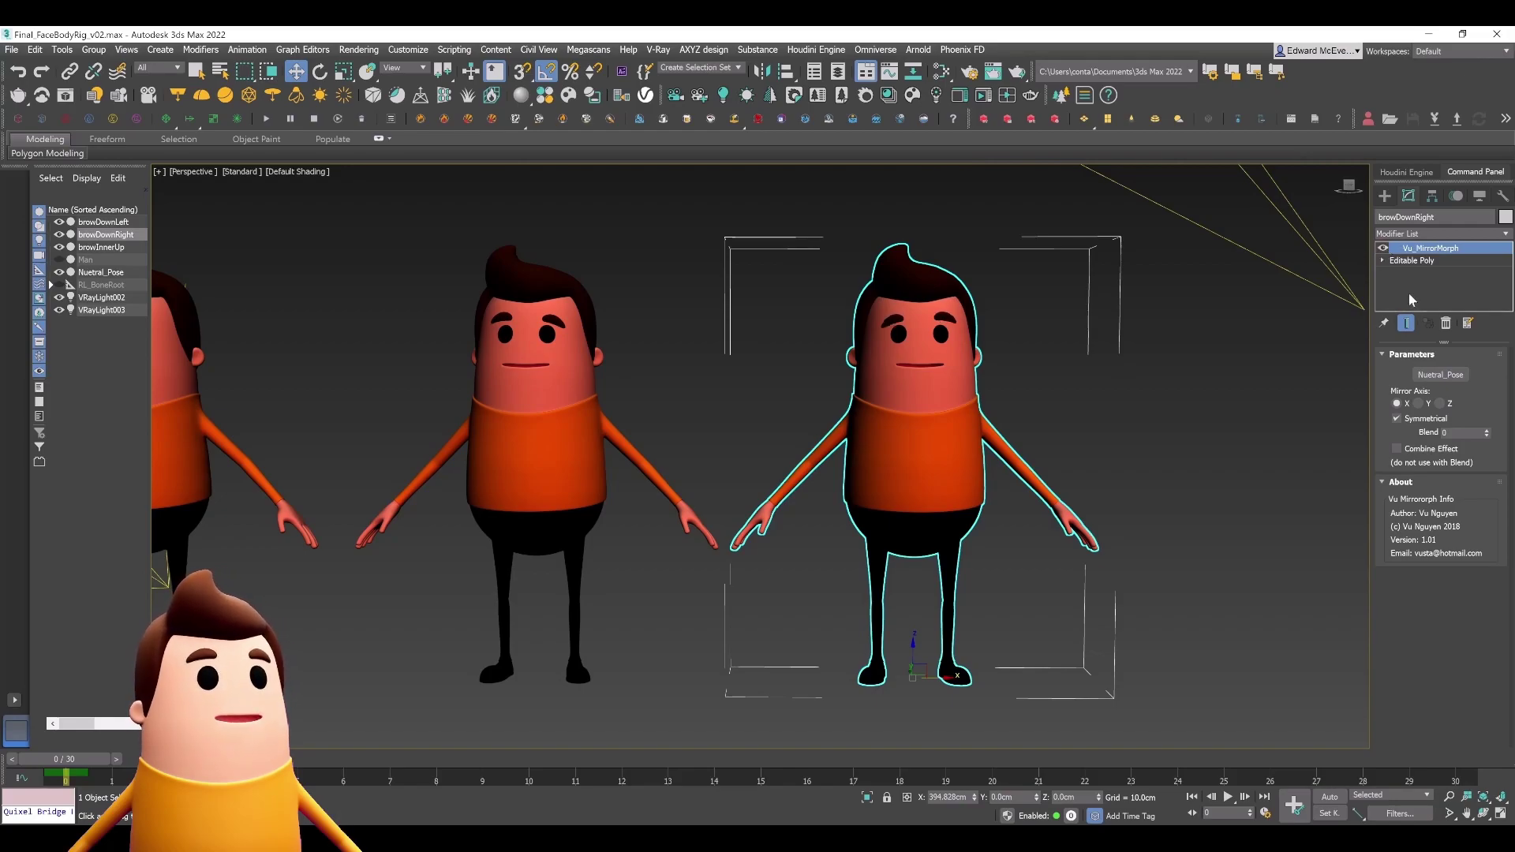
left_click(1245, 365)
Add a Morpher modifier to the Nuetral_Pose mesh and load browDownLeft into its first channel.
middle_click_drag(476, 378, 570, 371)
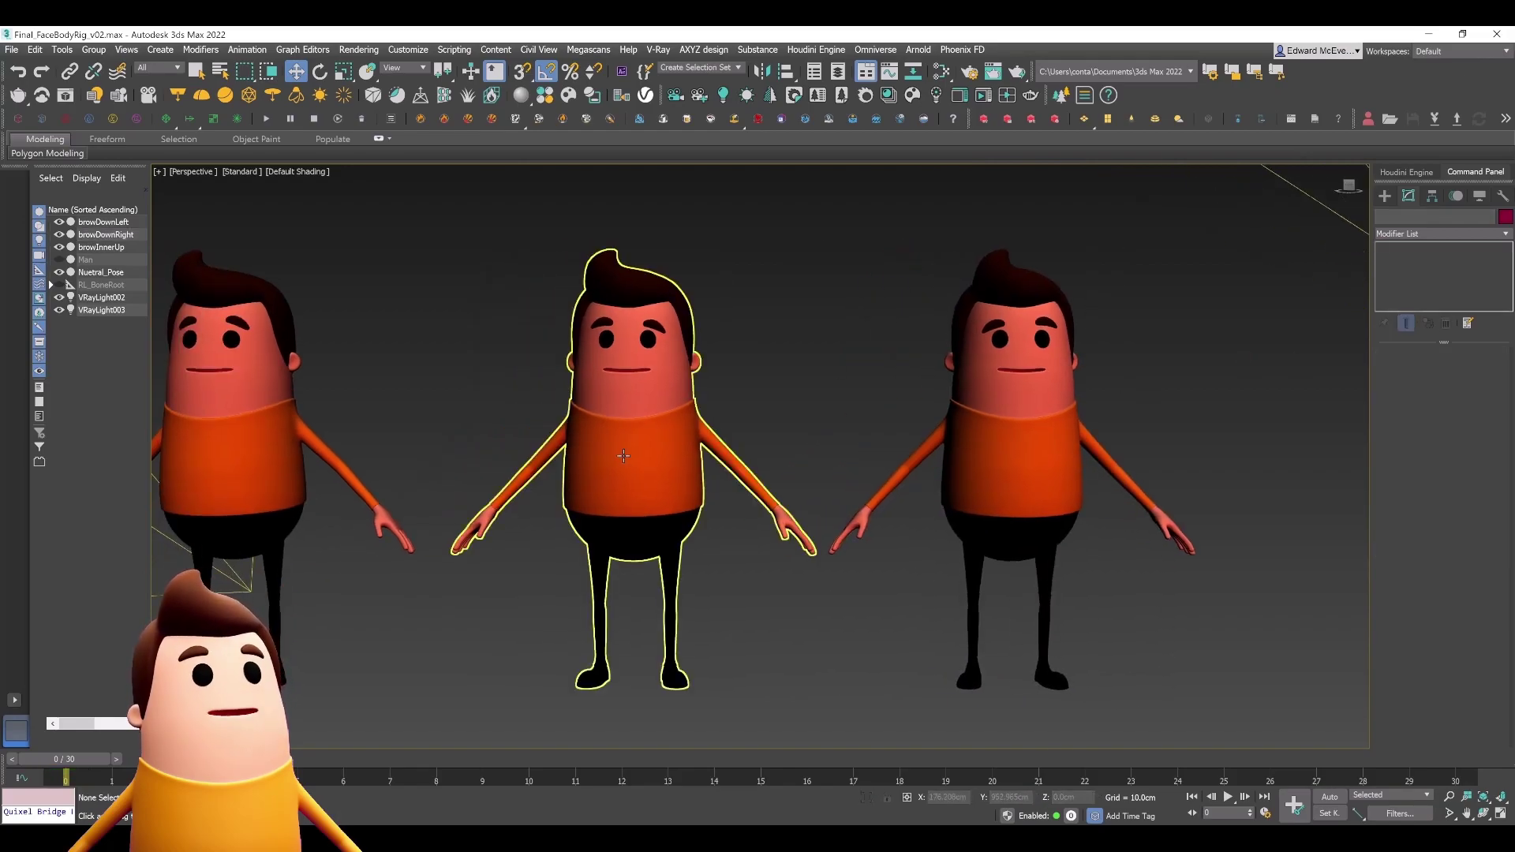
middle_click_drag(640, 451, 937, 434)
scroll(789, 438, "down", 2)
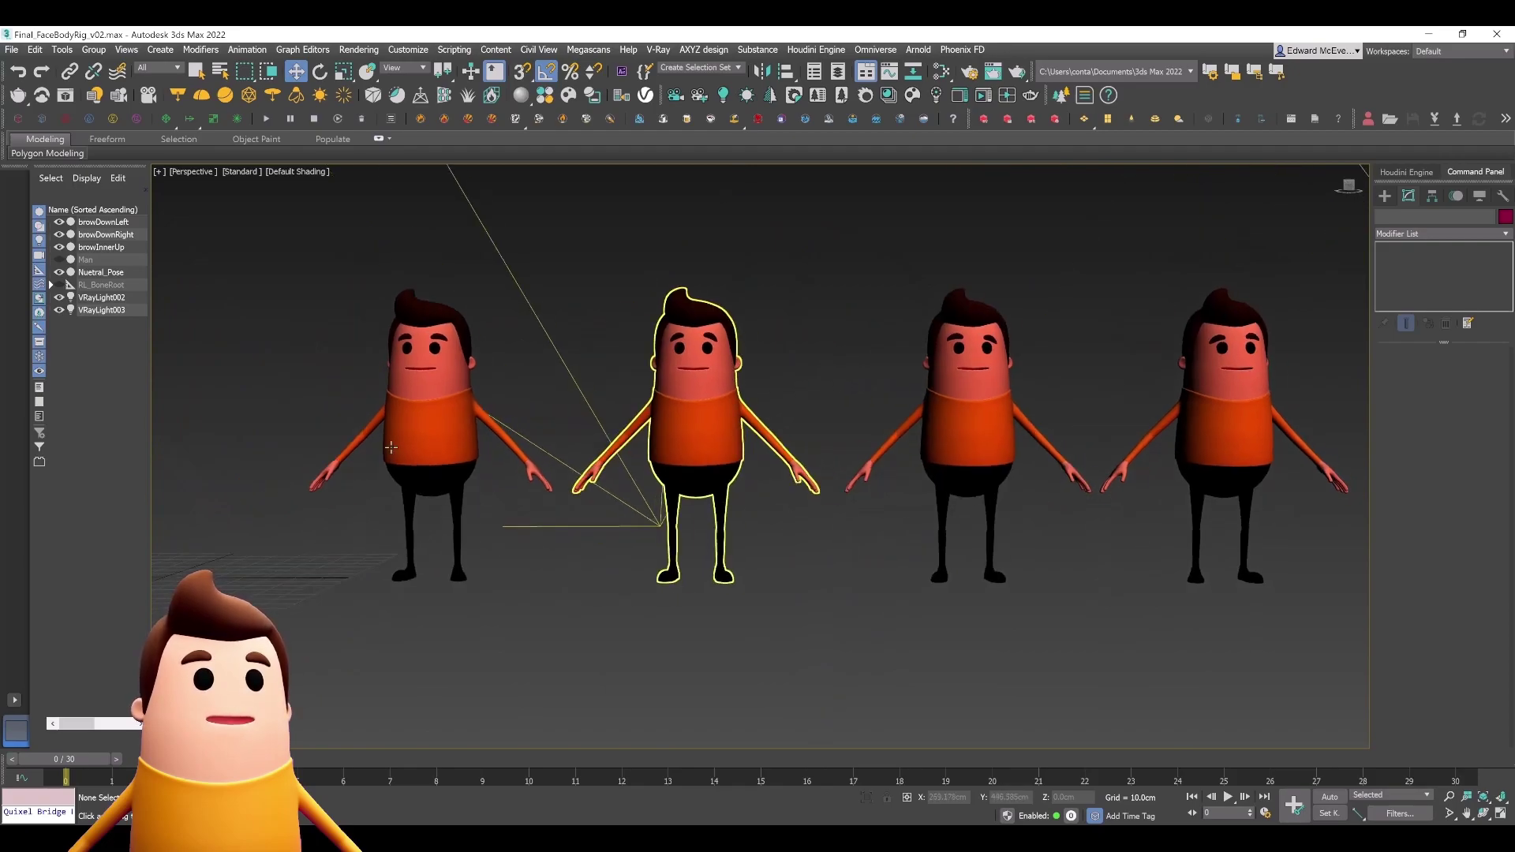
left_click(402, 443)
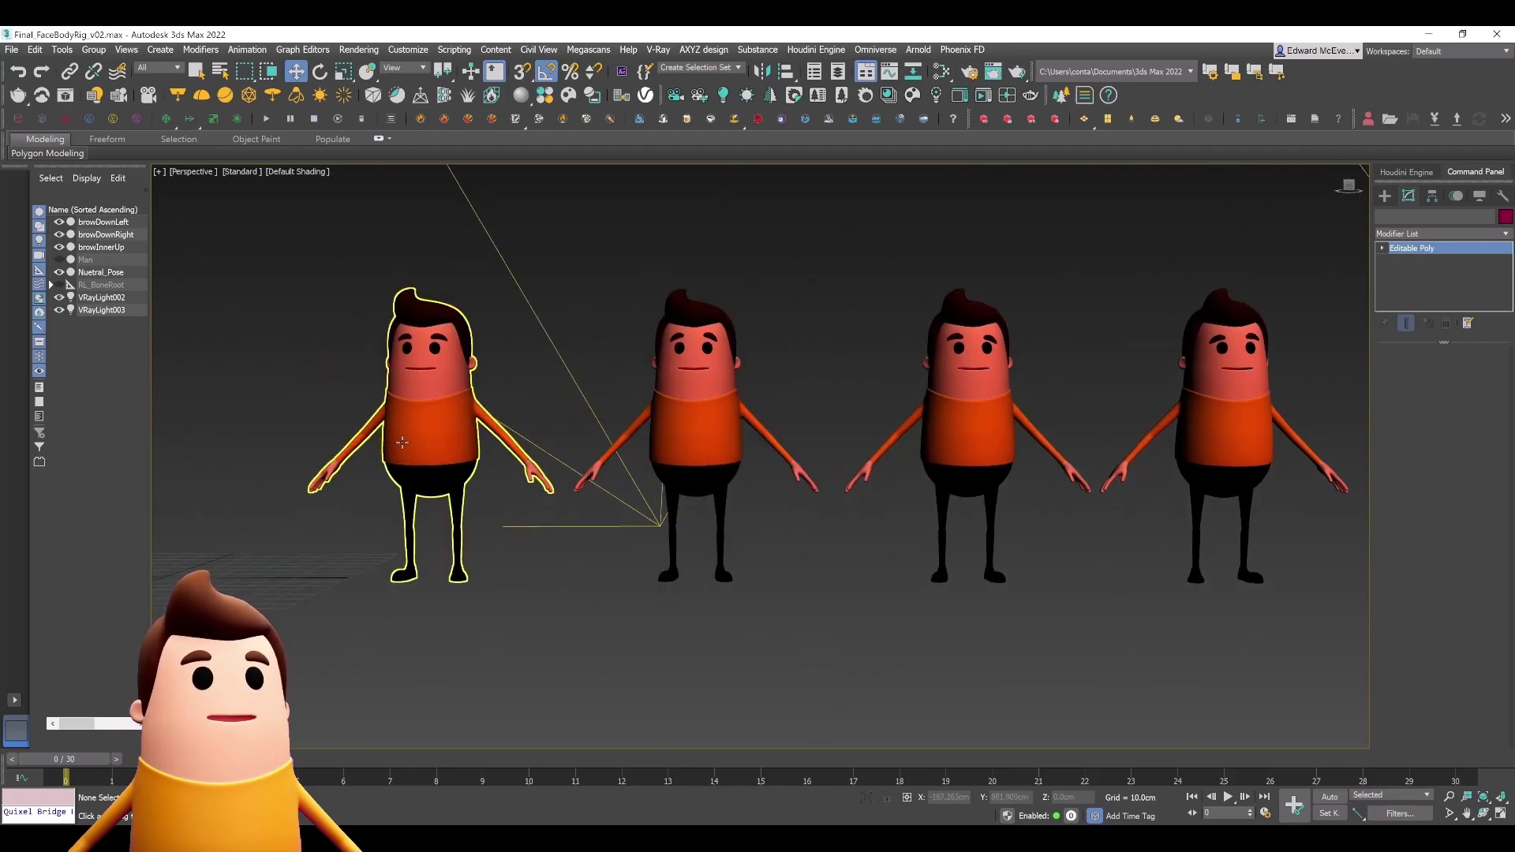
left_click(1484, 236)
type("mo")
key("Return")
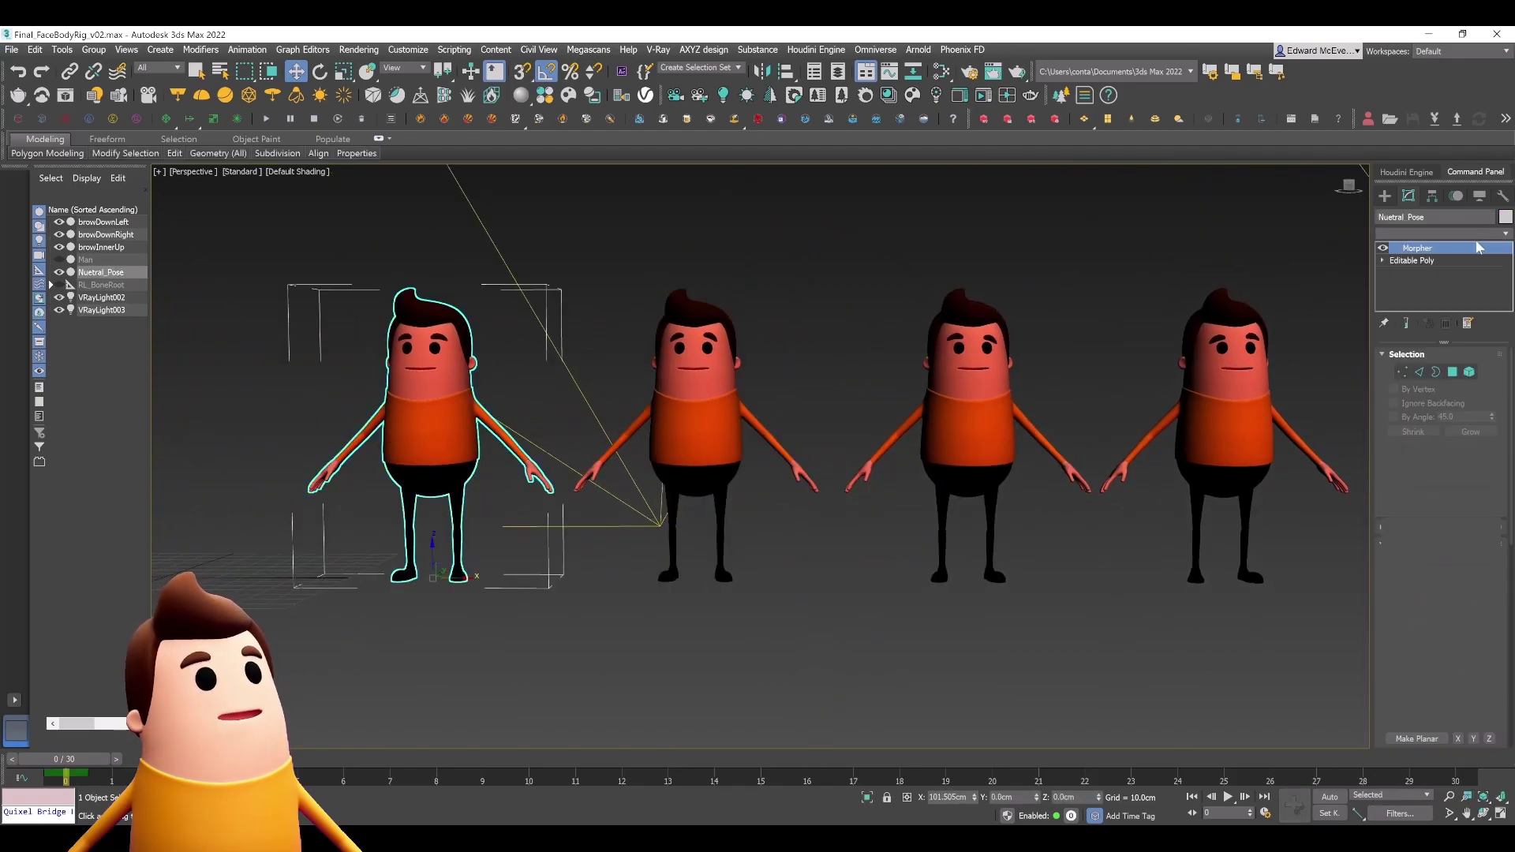
left_click(1431, 461)
left_click(999, 451)
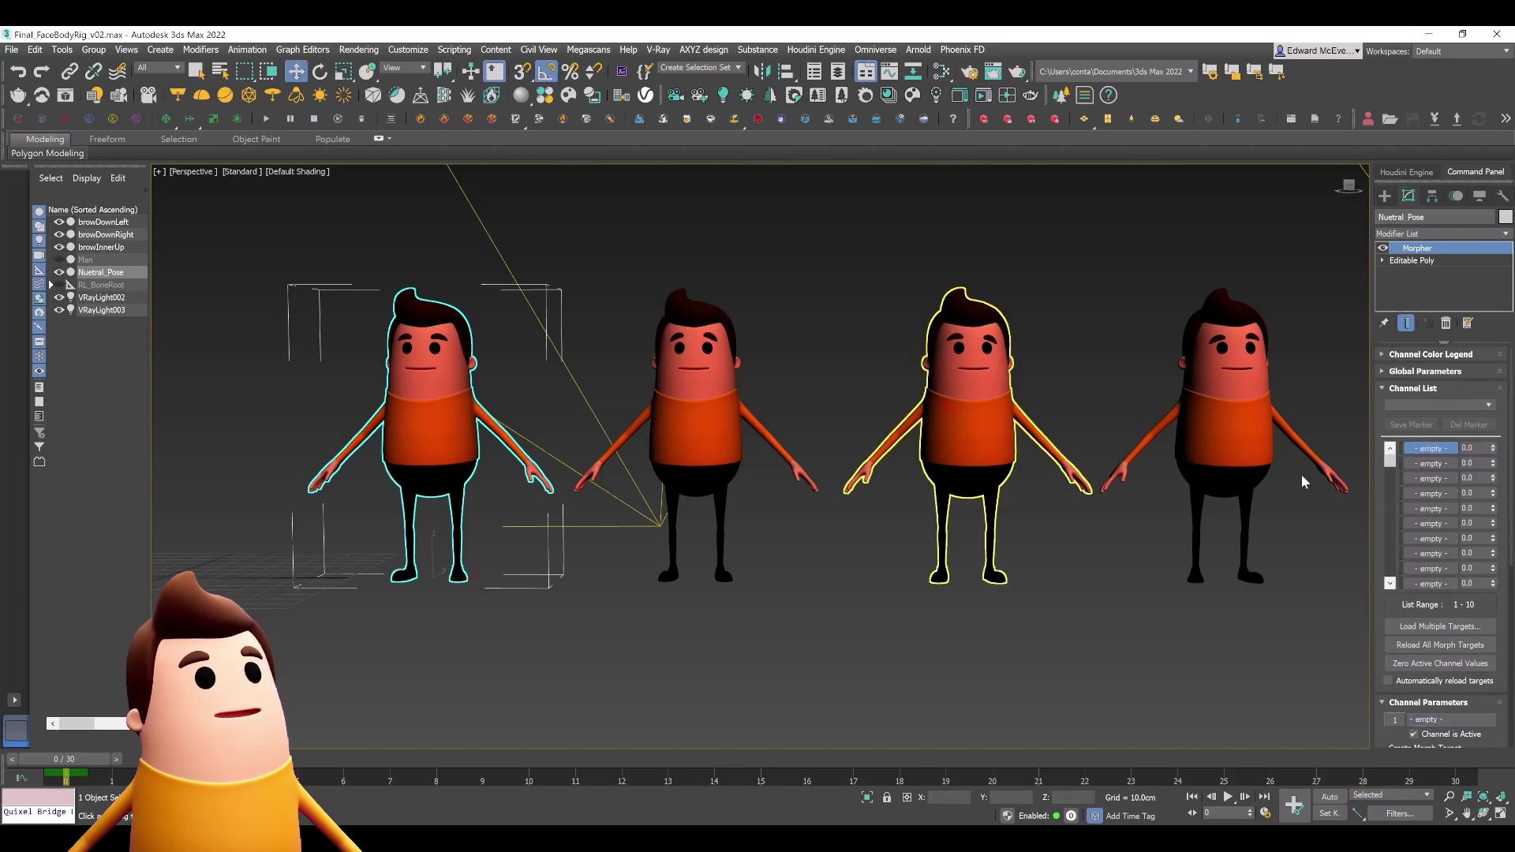
Try to load the uncollapsed browDownRight mesh into the Morpher's second channel.
right_click(1440, 464)
left_click(1444, 471)
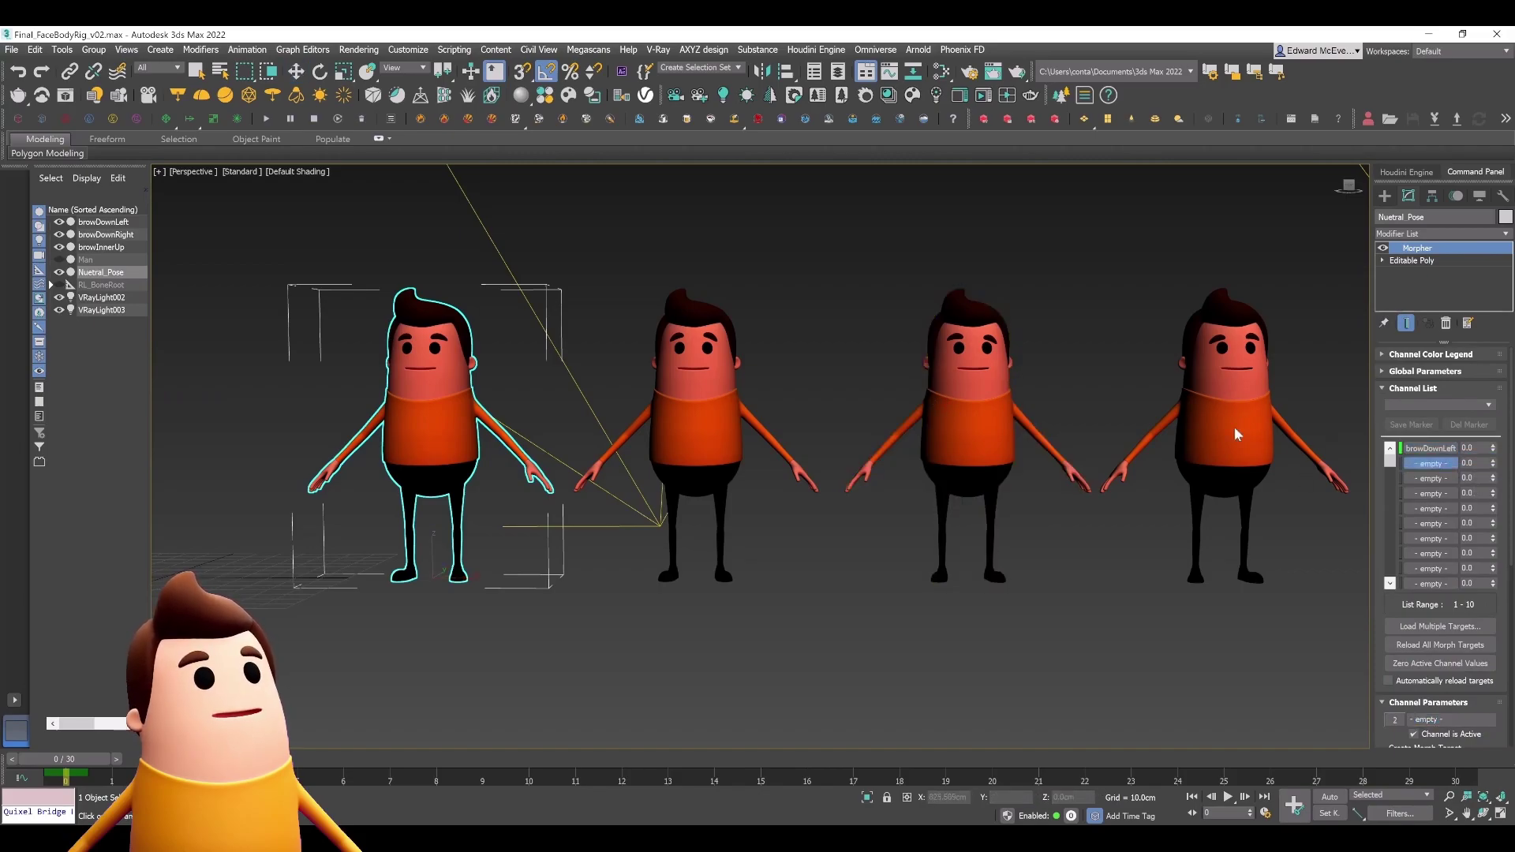
left_click(298, 73)
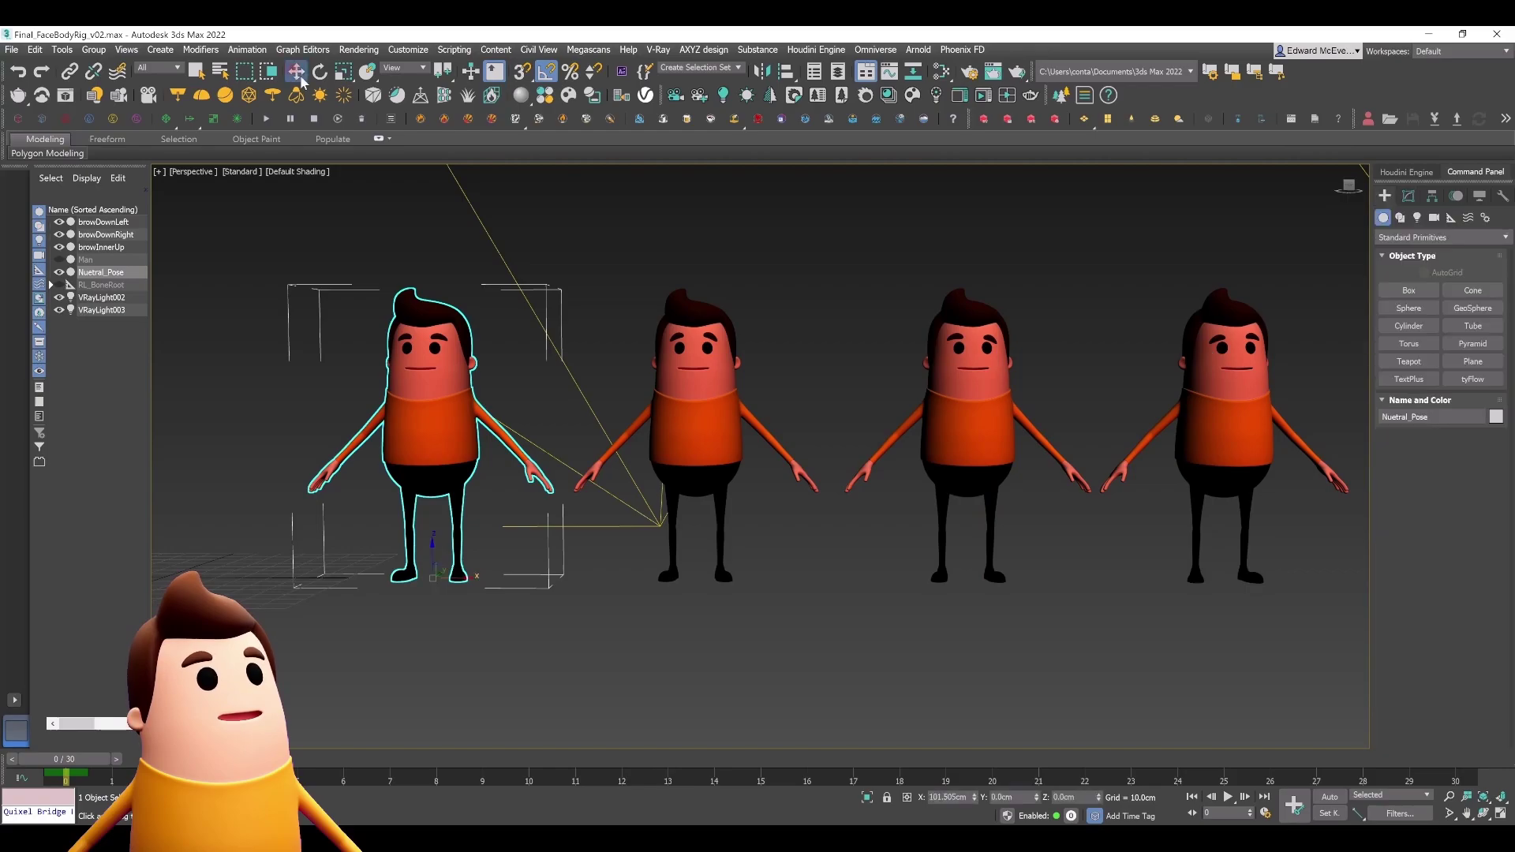
Collapse the Vu_MirrorMorph modifier on the browDownRight mesh into its Editable Poly.
left_click(1287, 425)
left_click(1409, 196)
right_click(1432, 248)
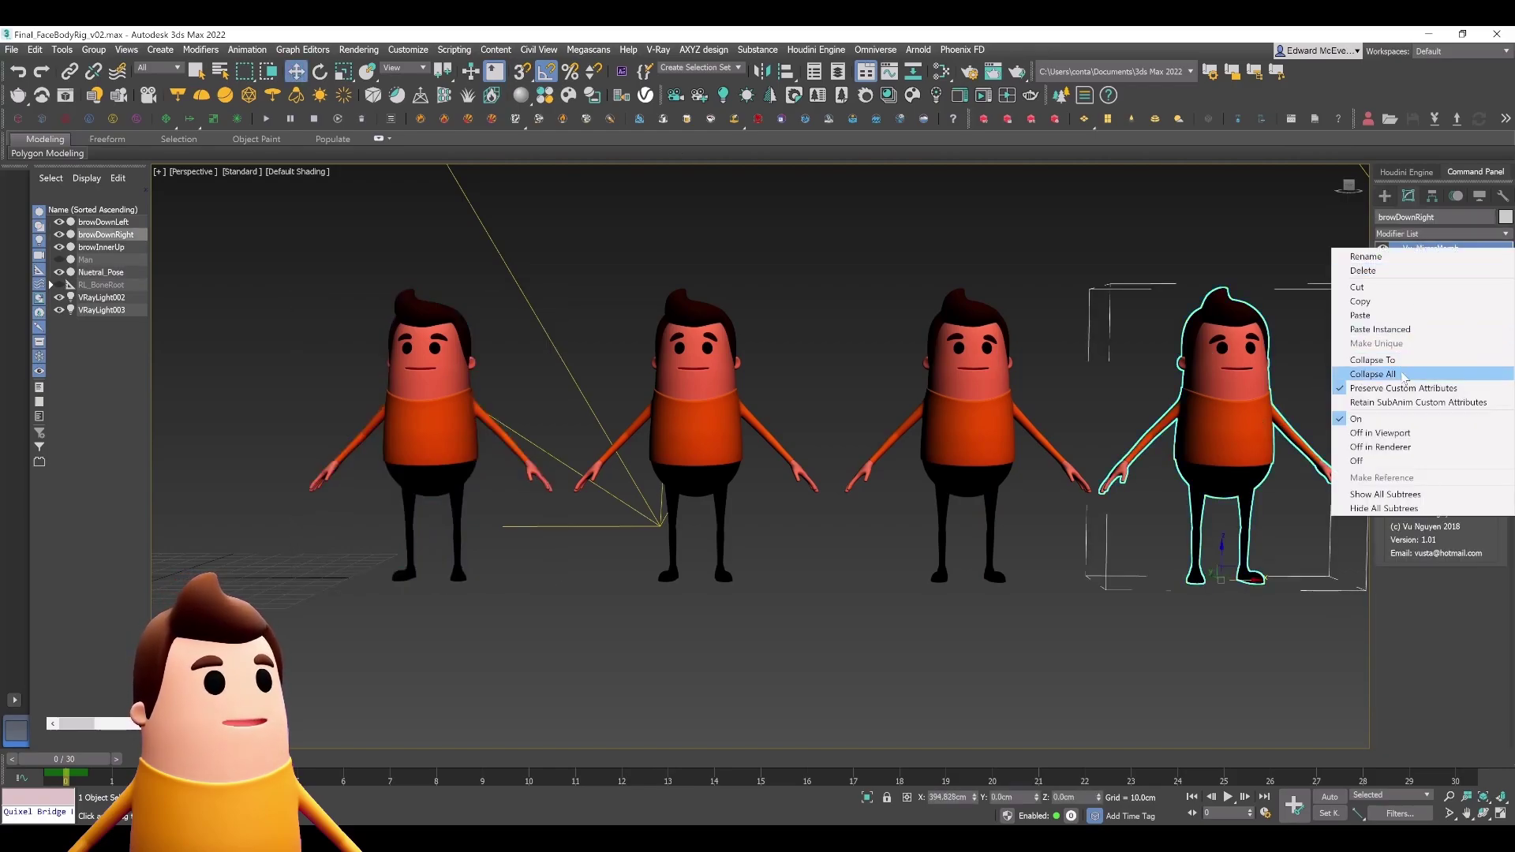
left_click(1377, 361)
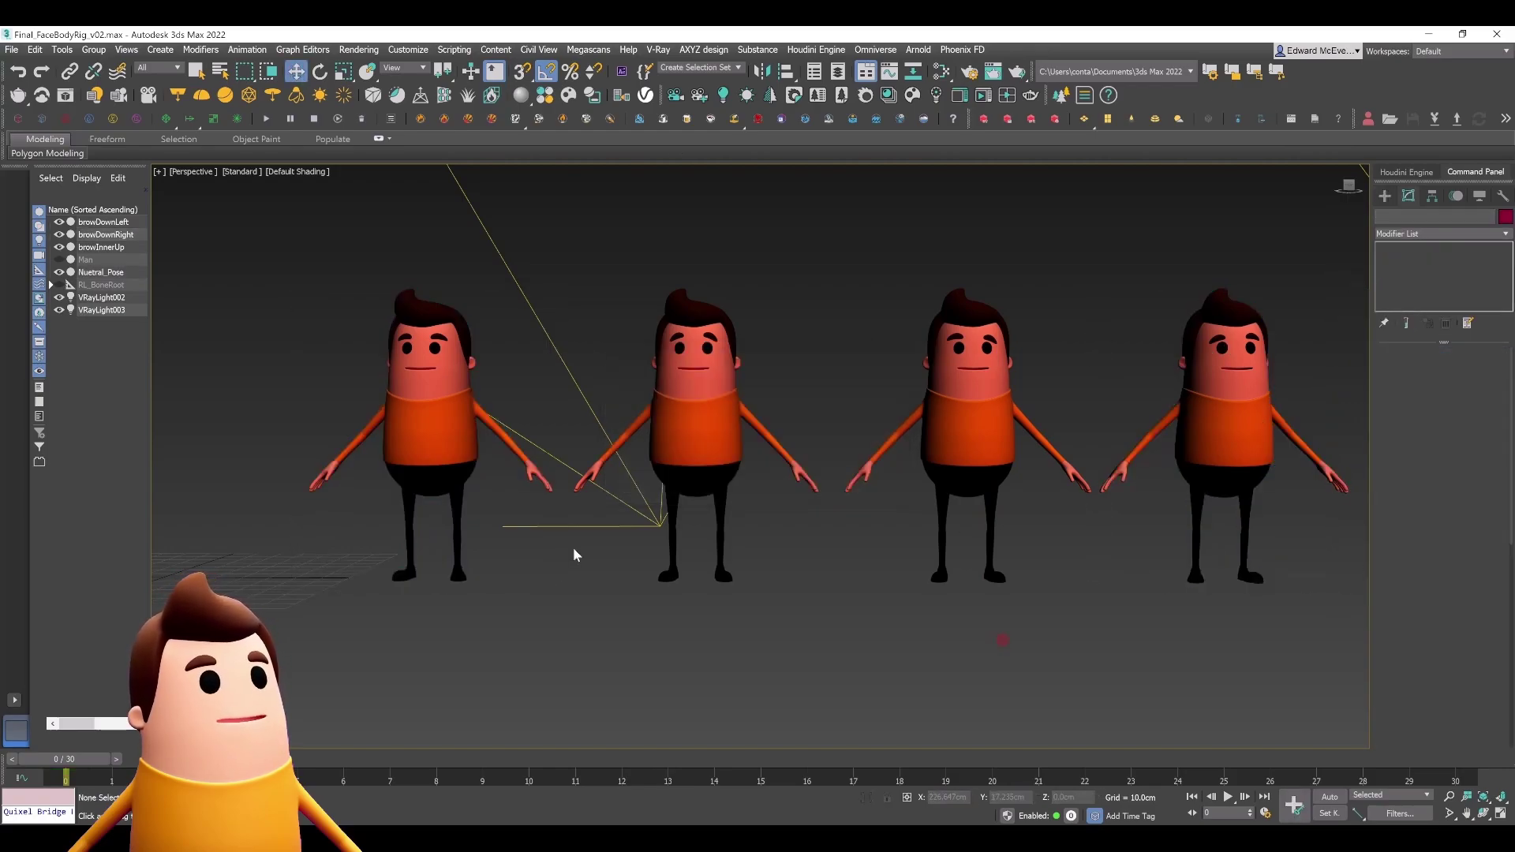
Load the collapsed browDownRight mesh into the second Morpher channel of Nuetral_Pose.
left_click(430, 442)
left_click(1454, 471)
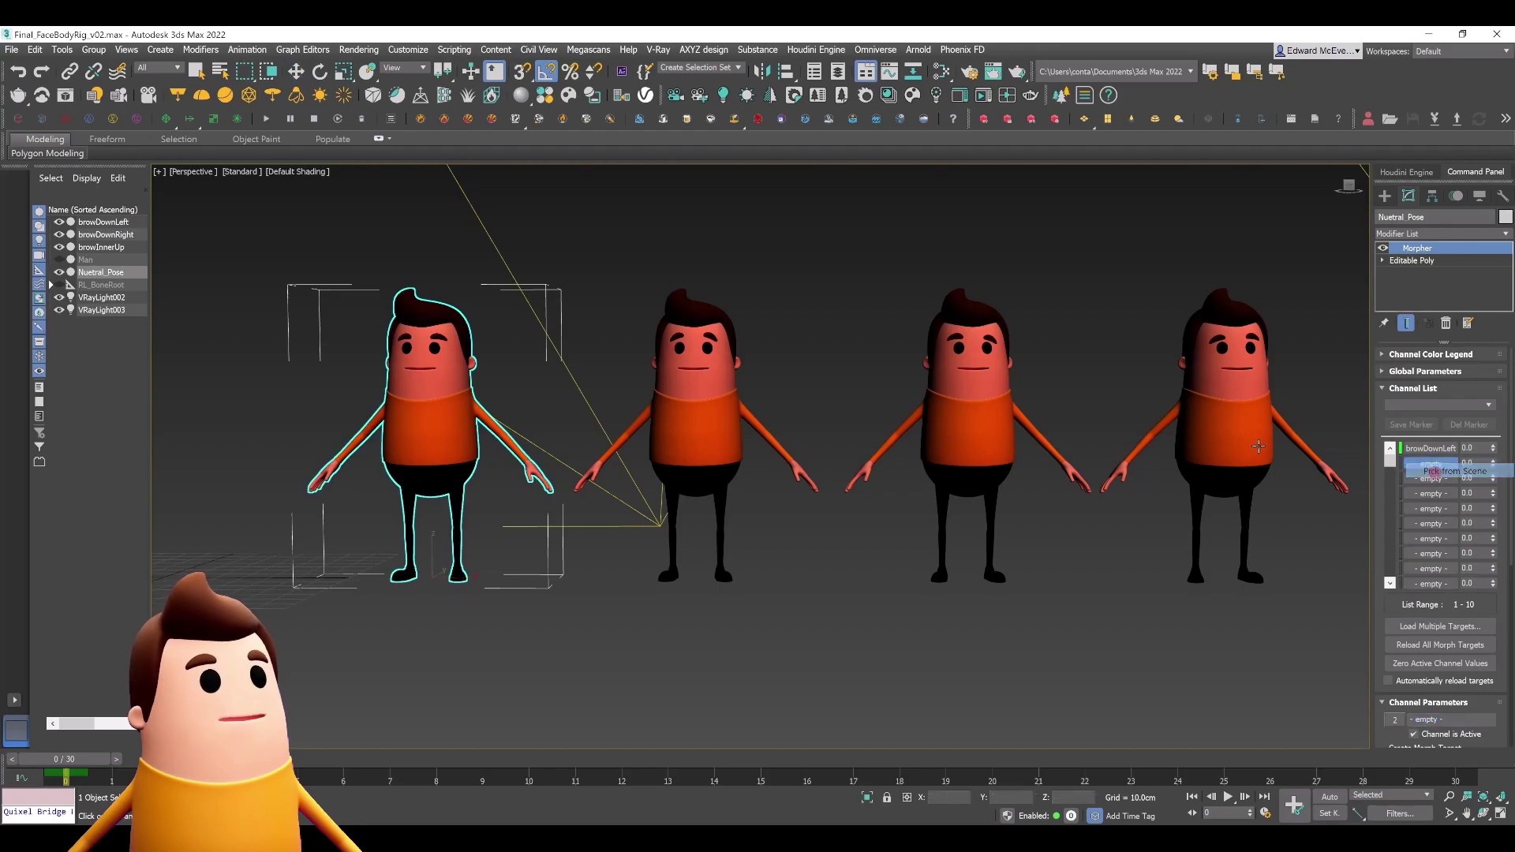
left_click(1233, 434)
scroll(444, 338, "up", 5)
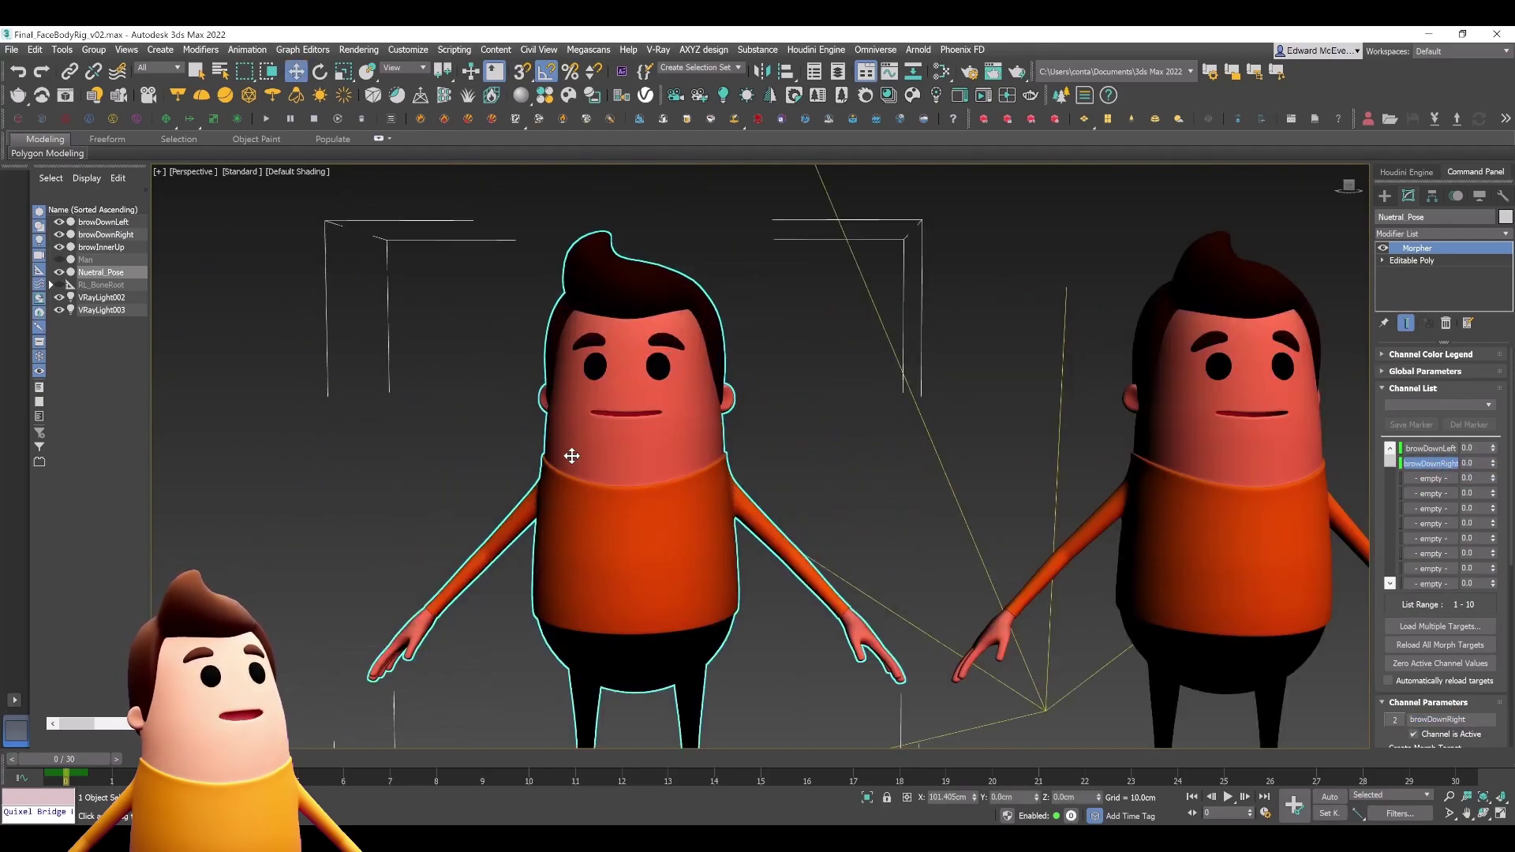
scroll(571, 456, "up", 3)
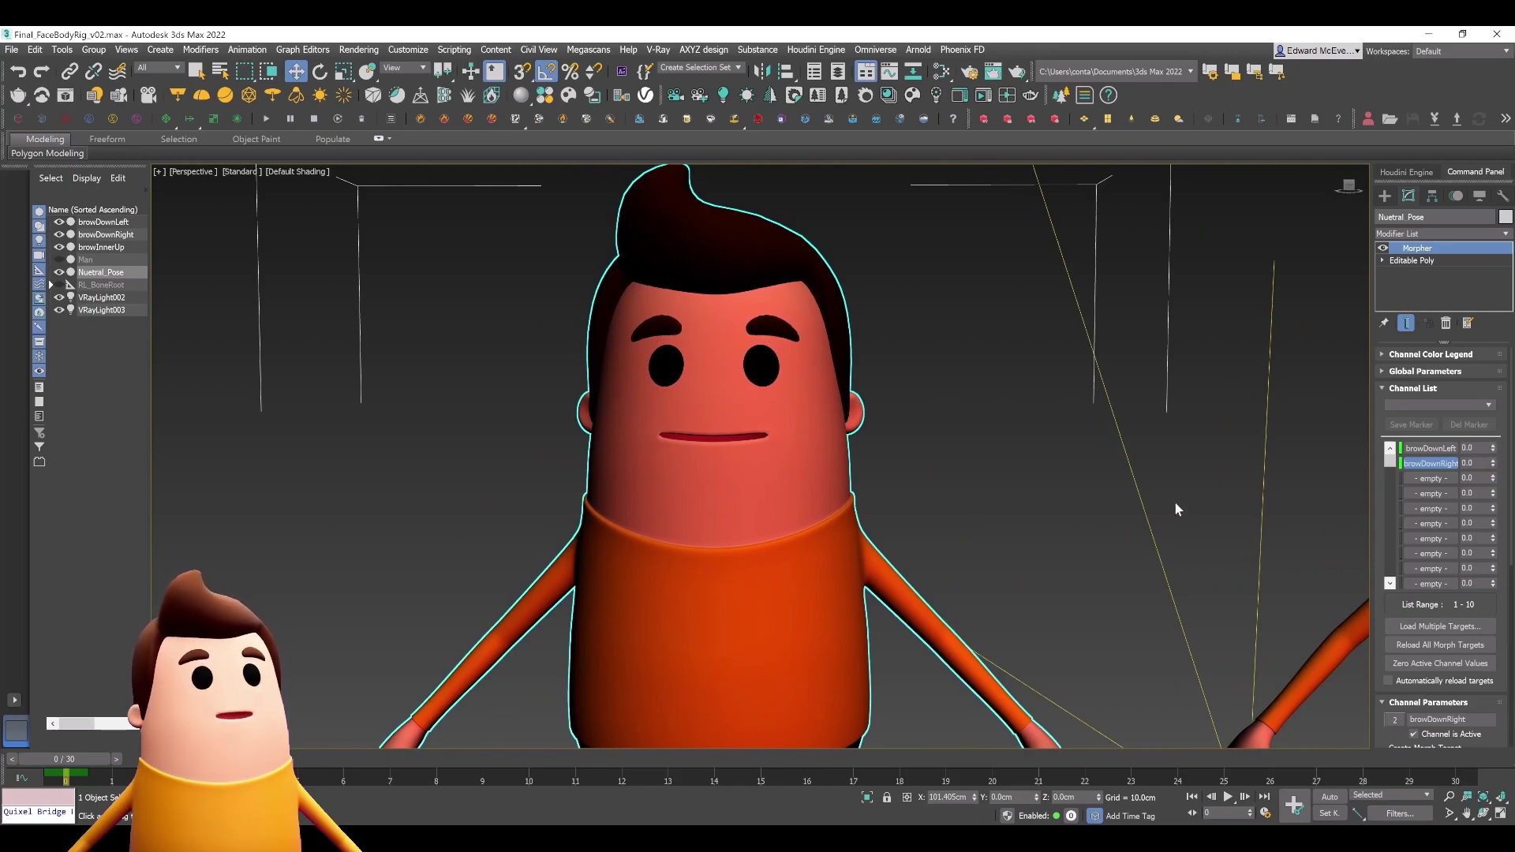
Delete the Morpher modifier from the Nuetral_Pose mesh.
scroll(1048, 490, "down", 10)
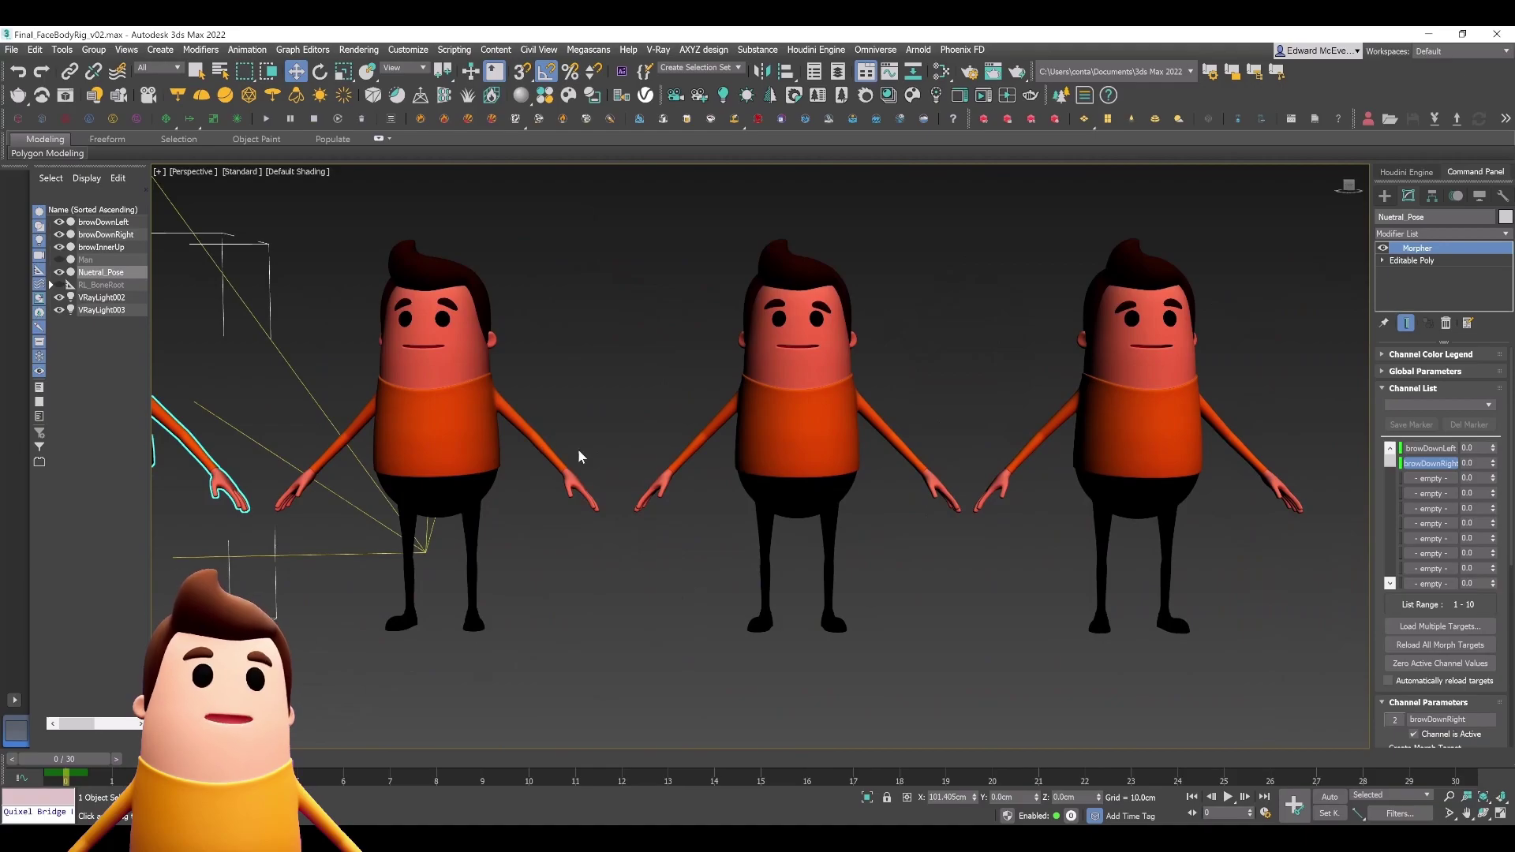
scroll(578, 456, "down", 6)
right_click(1417, 248)
left_click(1361, 271)
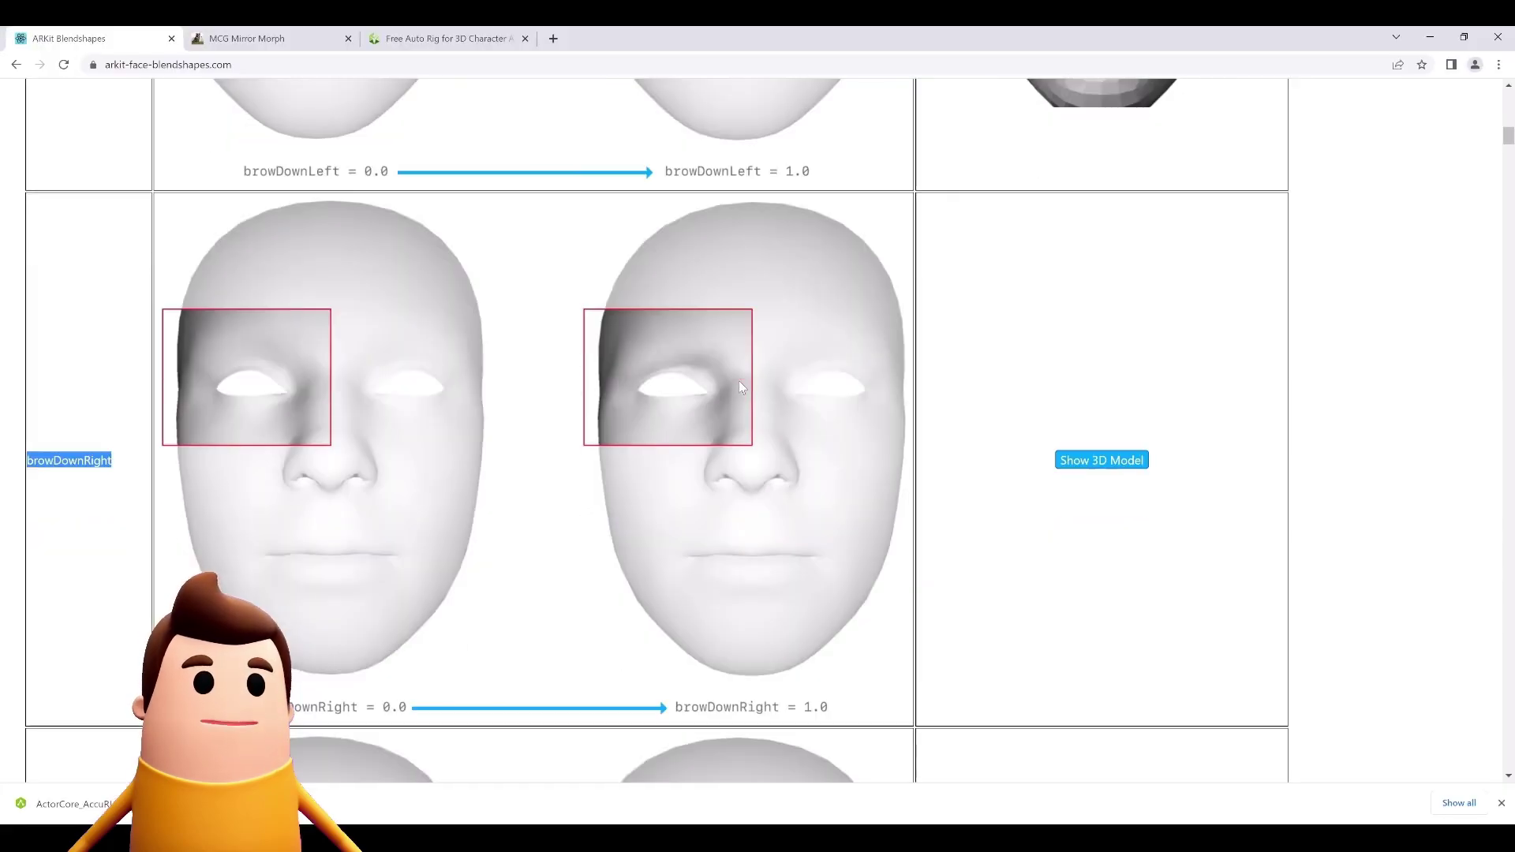
Switch to the browser and examine the ARKit reference shapes from browDownRight on to browOuterUpLeft.
scroll(738, 380, "down", 14)
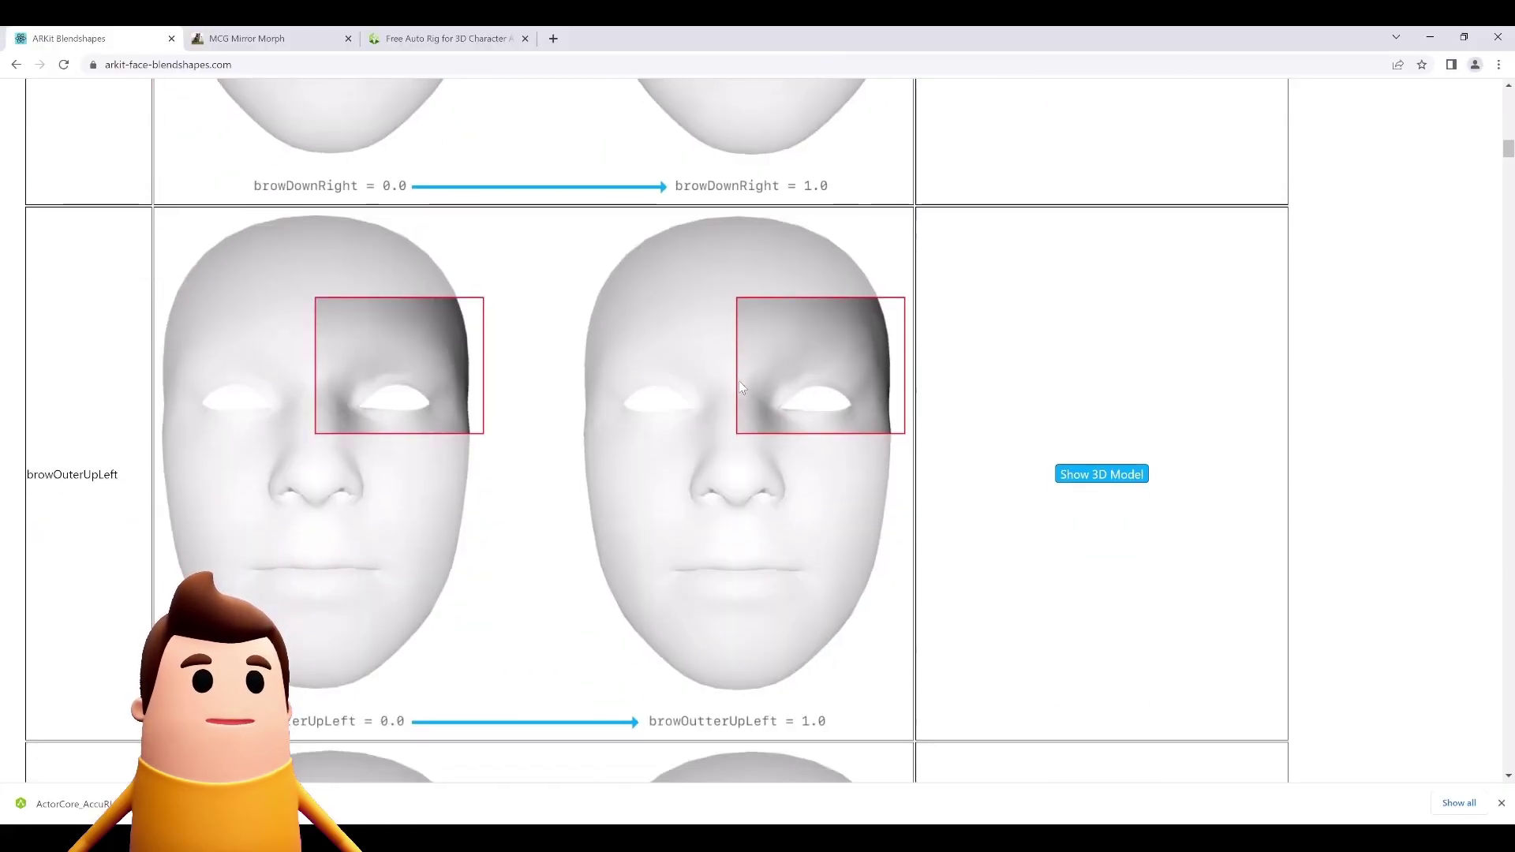
scroll(740, 386, "down", 1)
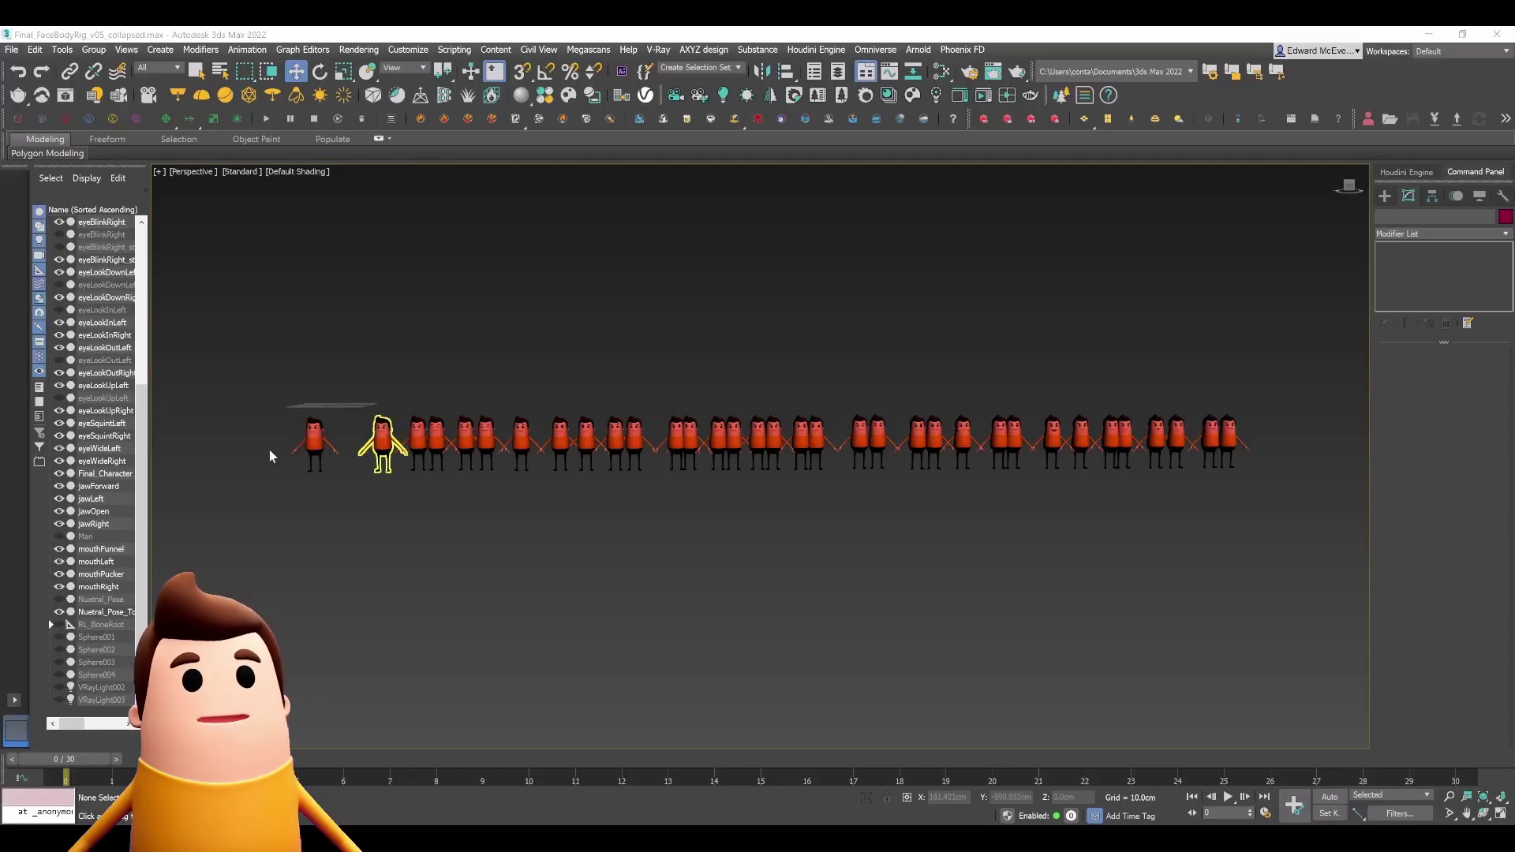
In 3ds Max, examine the whole row of blendshape meshes in the Final_FaceBodyRig v05_collapsed scene.
scroll(271, 450, "up", 5)
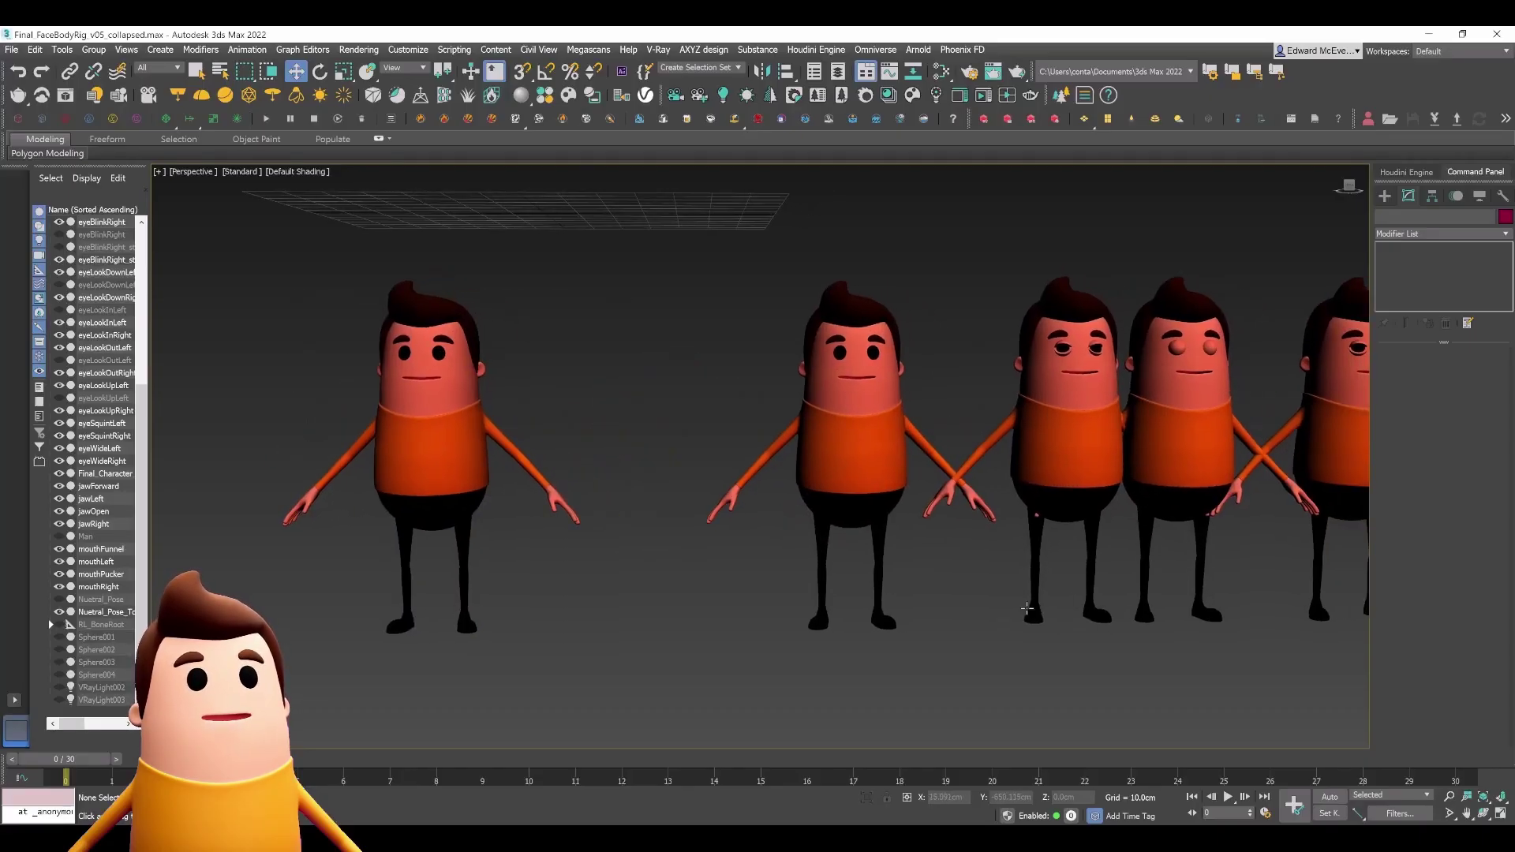
mouse_move(1195, 658)
middle_mouse_down()
mouse_move(1034, 640)
mouse_move(665, 644)
middle_mouse_up()
middle_click_drag(1273, 652, 764, 649)
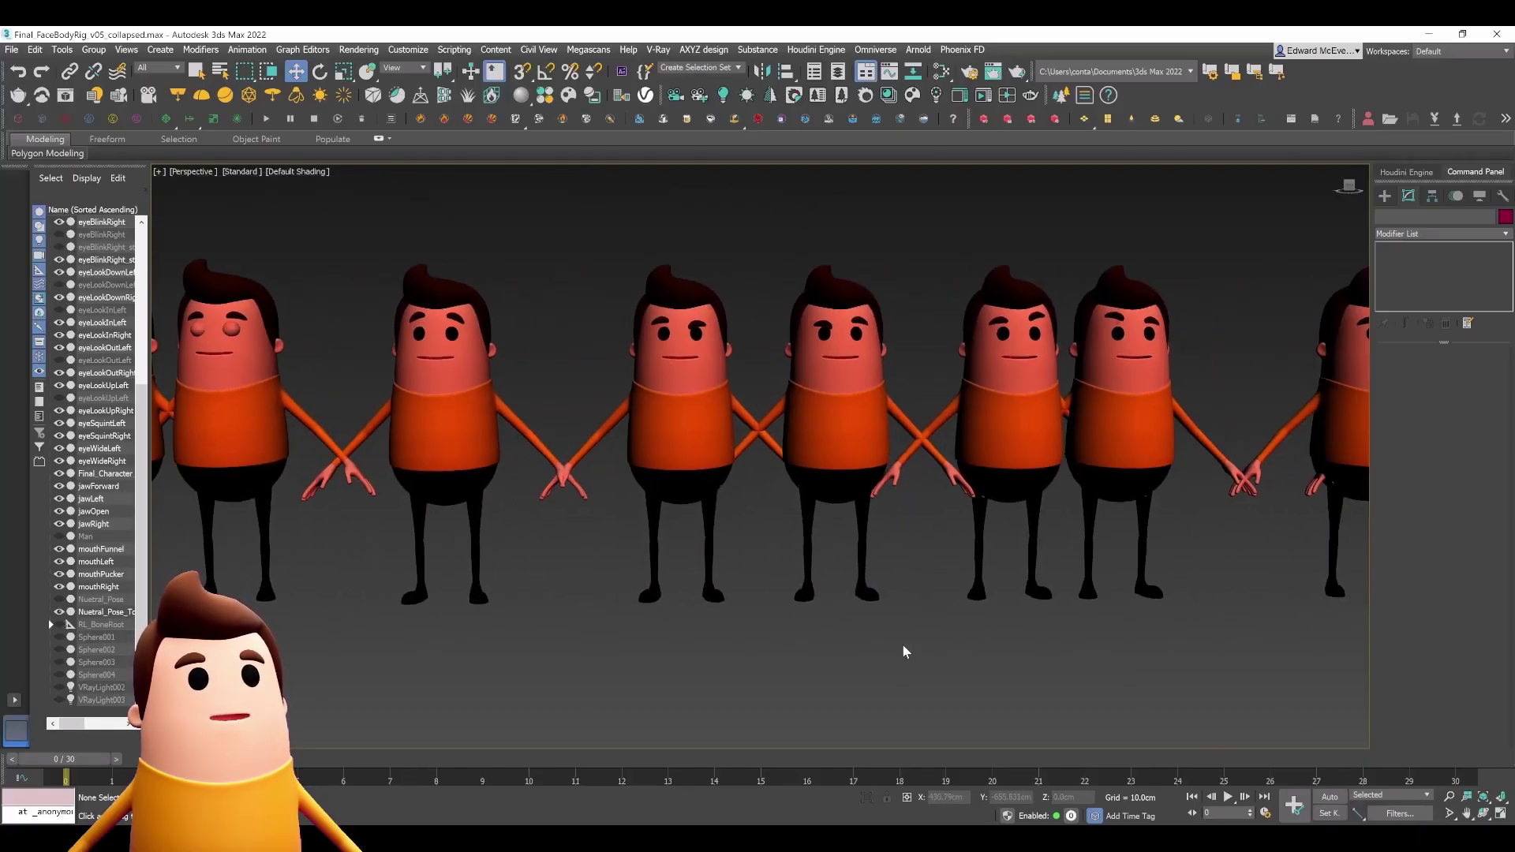
middle_click_drag(905, 652, 1120, 603)
middle_click_drag(1301, 609, 1155, 570)
scroll(1153, 572, "down", 5)
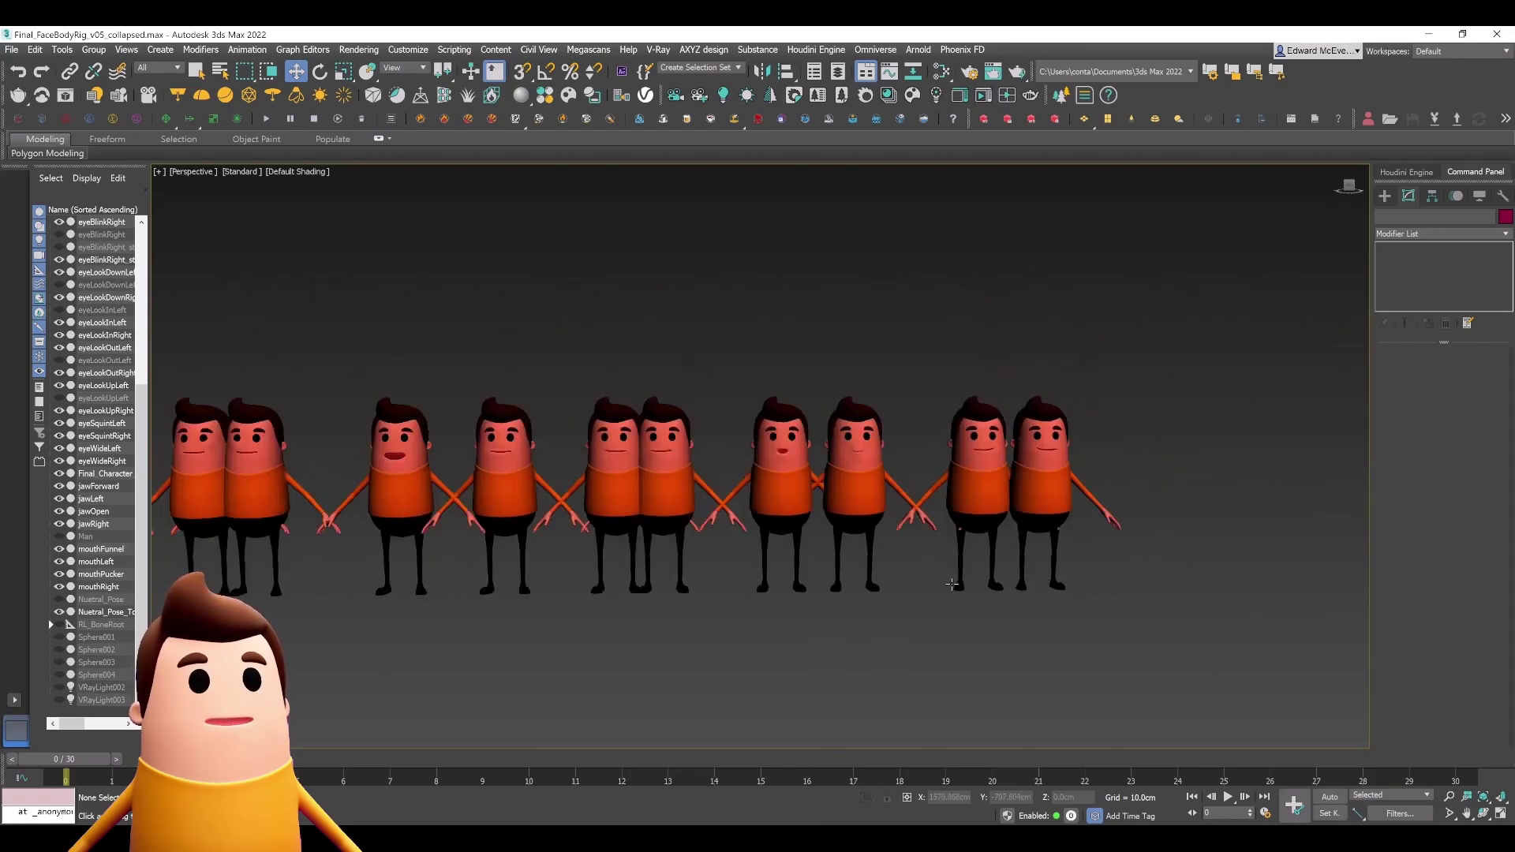
middle_click_drag(738, 508, 986, 498)
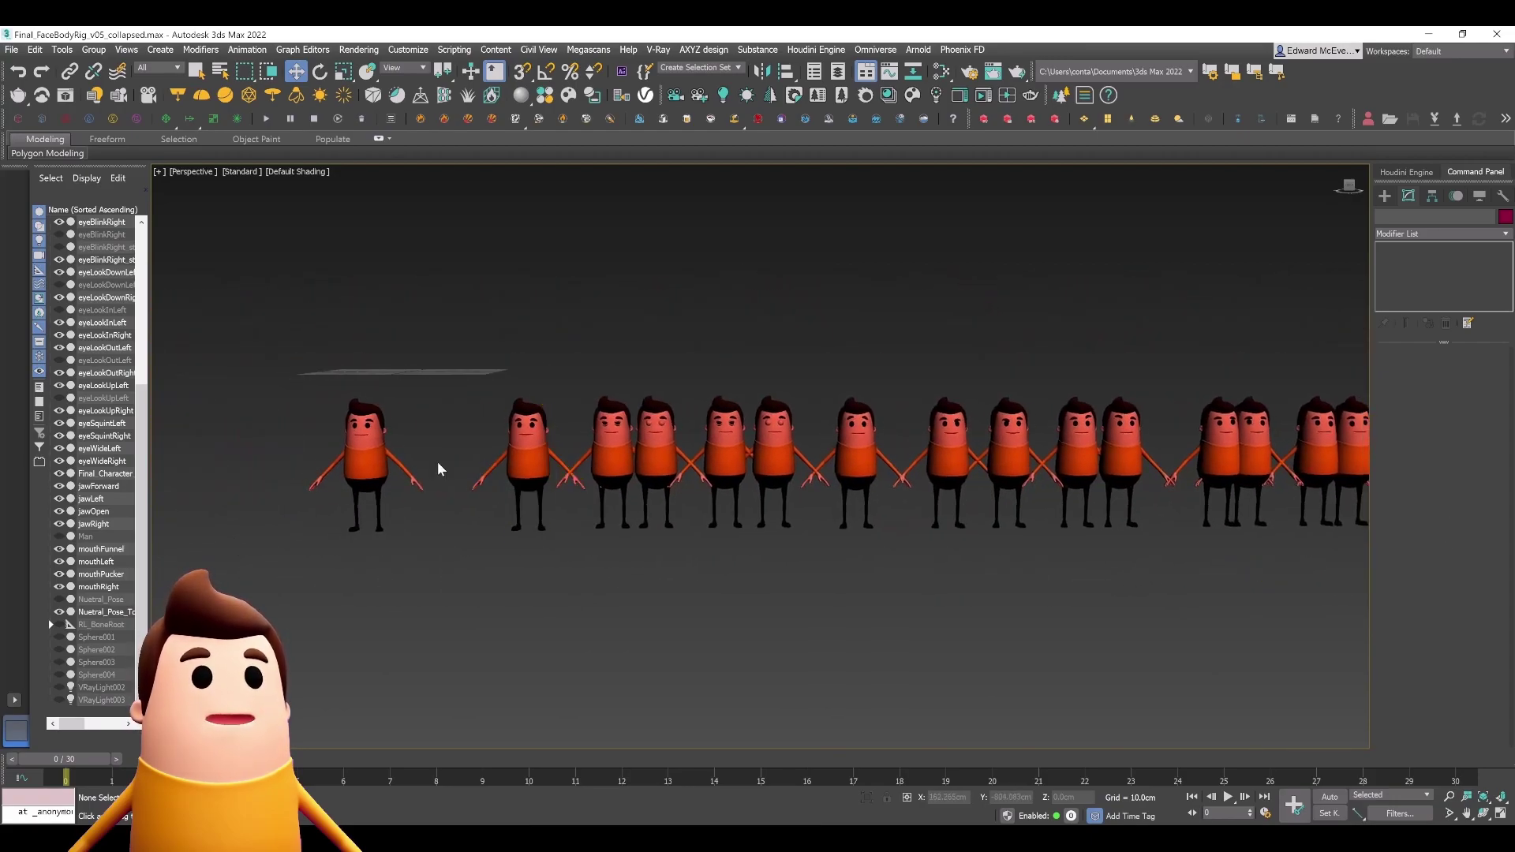
Load the browInnerUp mesh into the third Morpher channel of the Final_Character_Morpher mesh.
left_click(352, 459)
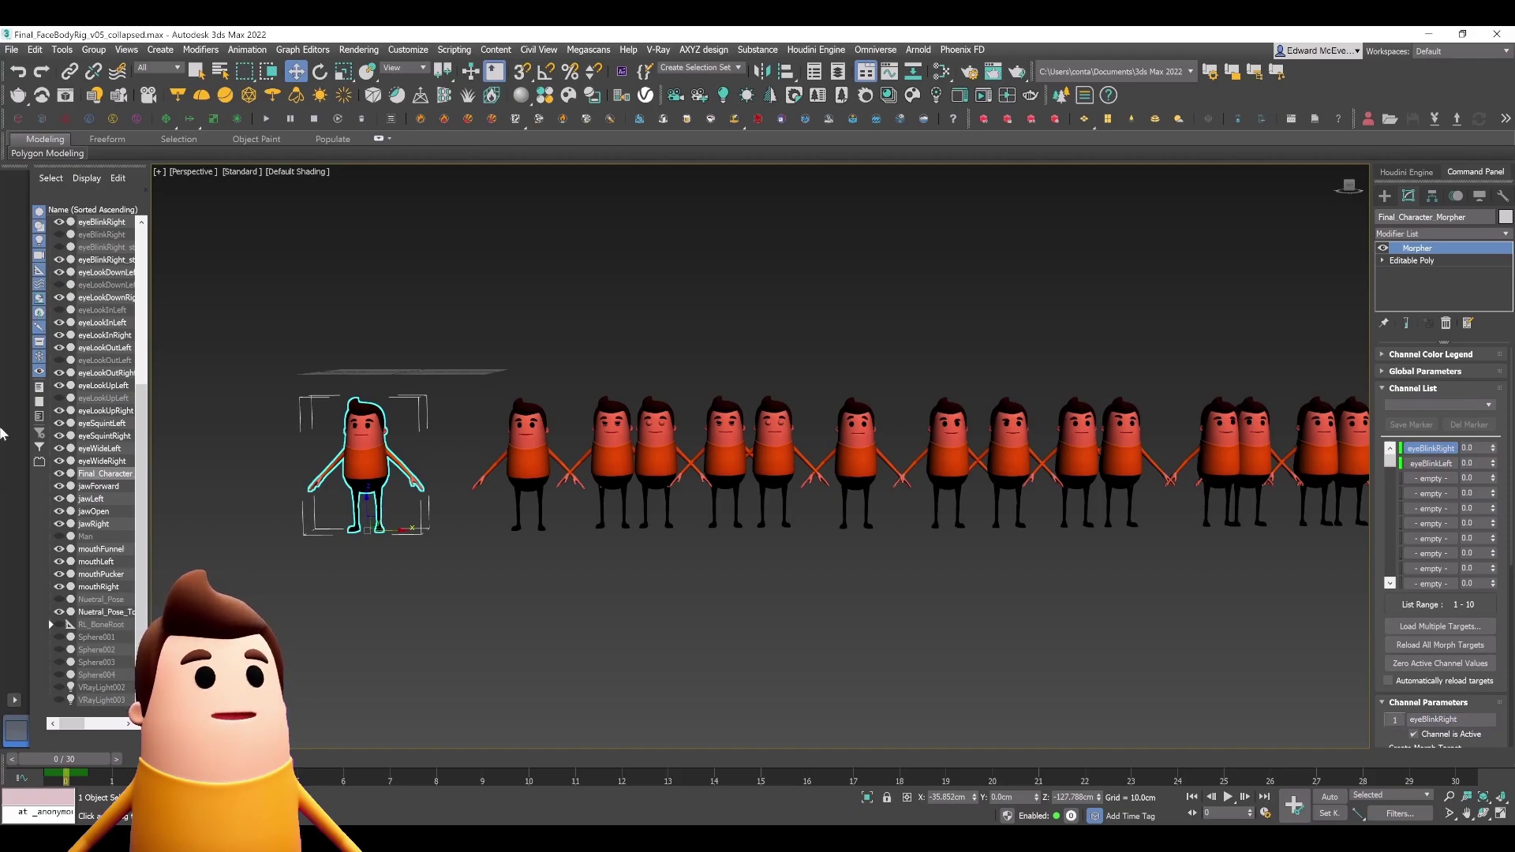
key("z")
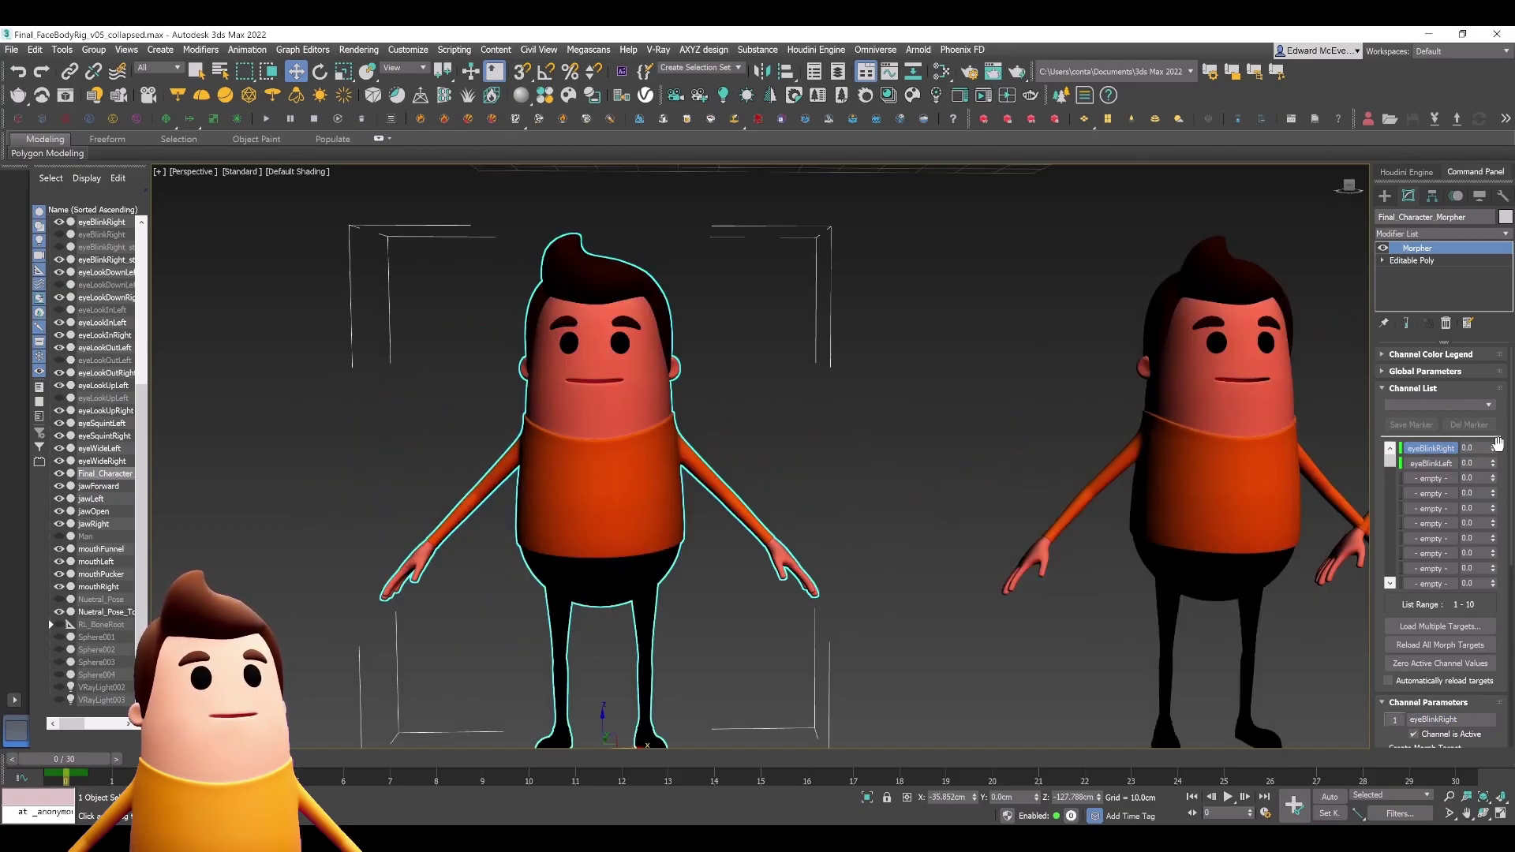
scroll(993, 509, "down", 8)
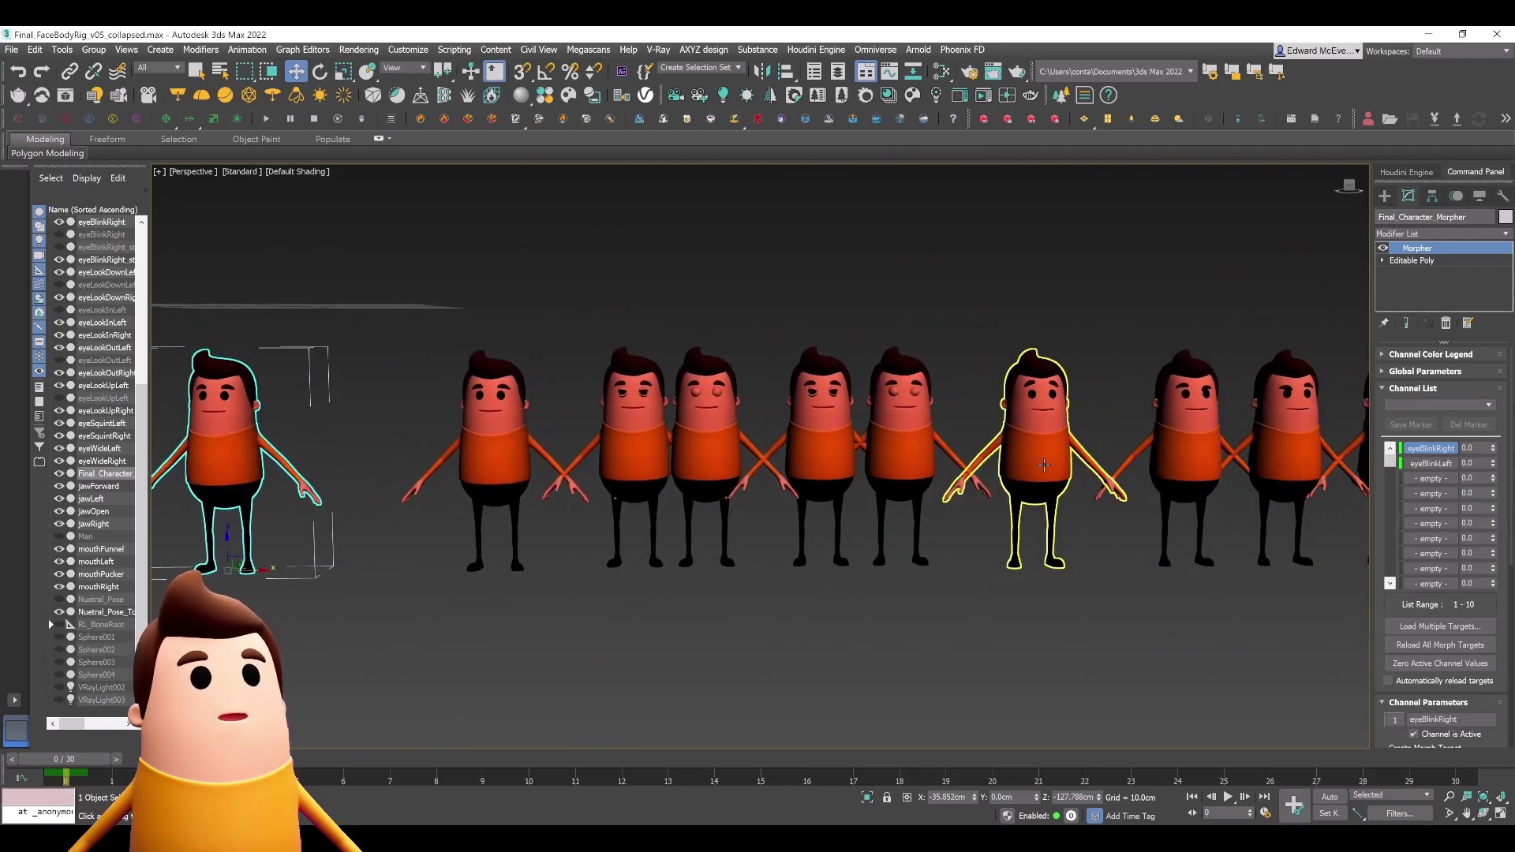
left_click(1418, 487)
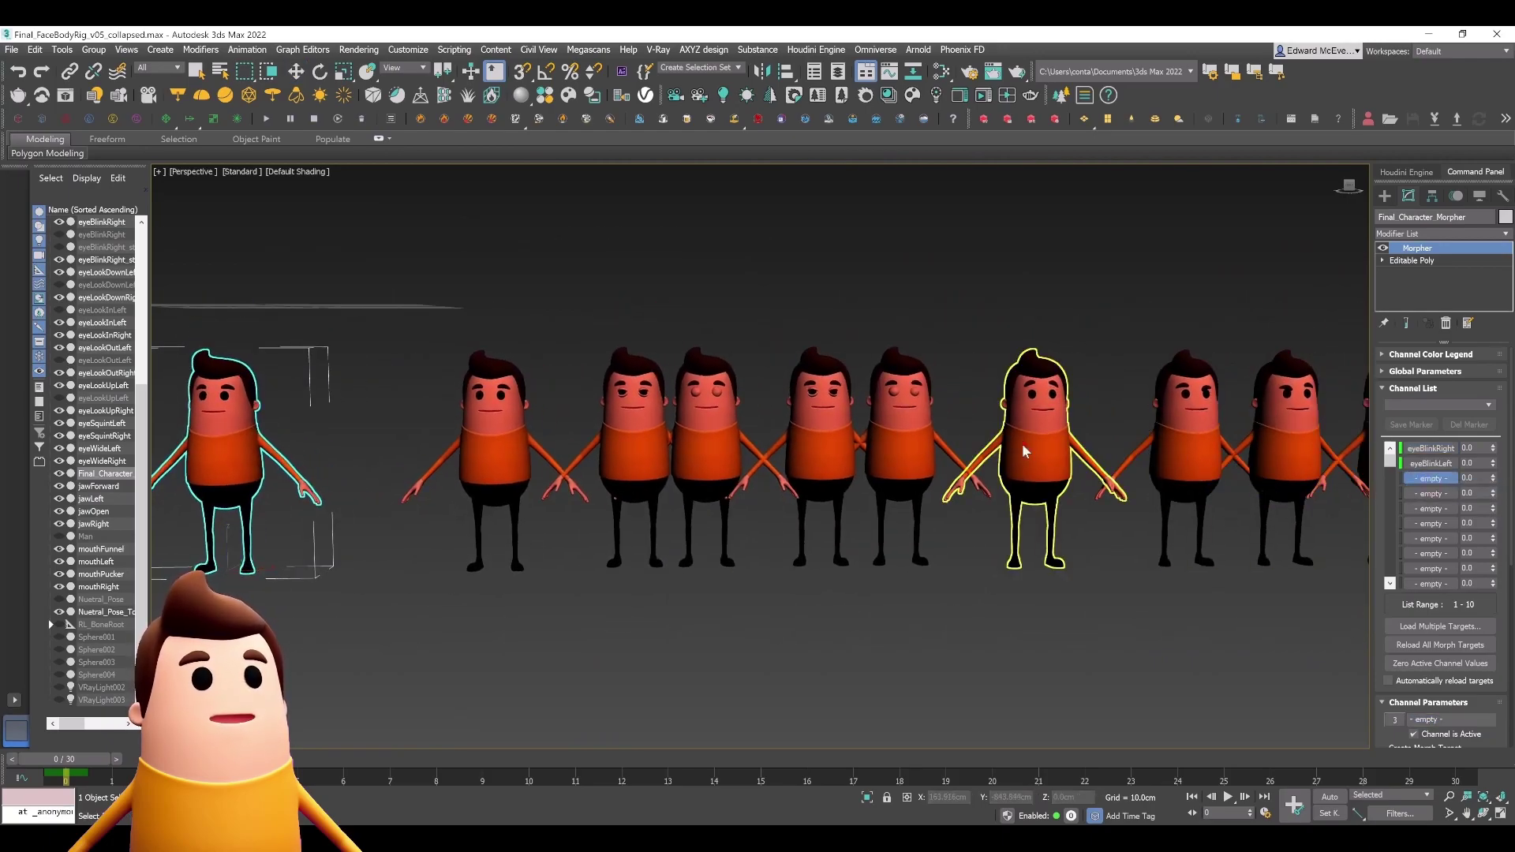
left_click(1031, 450)
Load browDownLeft and browDownRight into the fourth and fifth channels of the final character's Morpher.
left_click(1441, 505)
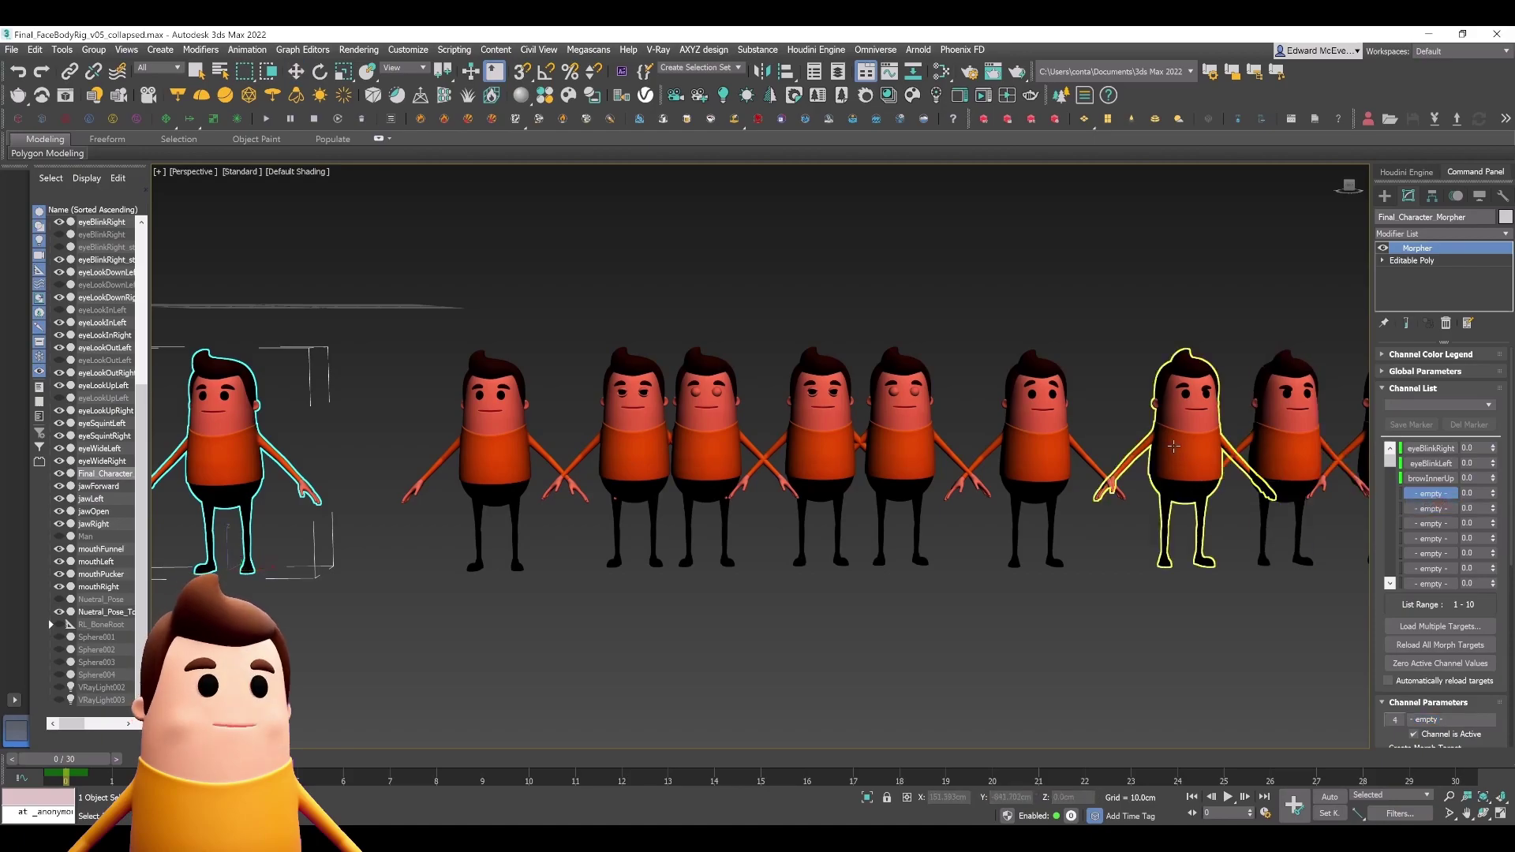
left_click(1193, 466)
right_click(1438, 508)
left_click(1438, 513)
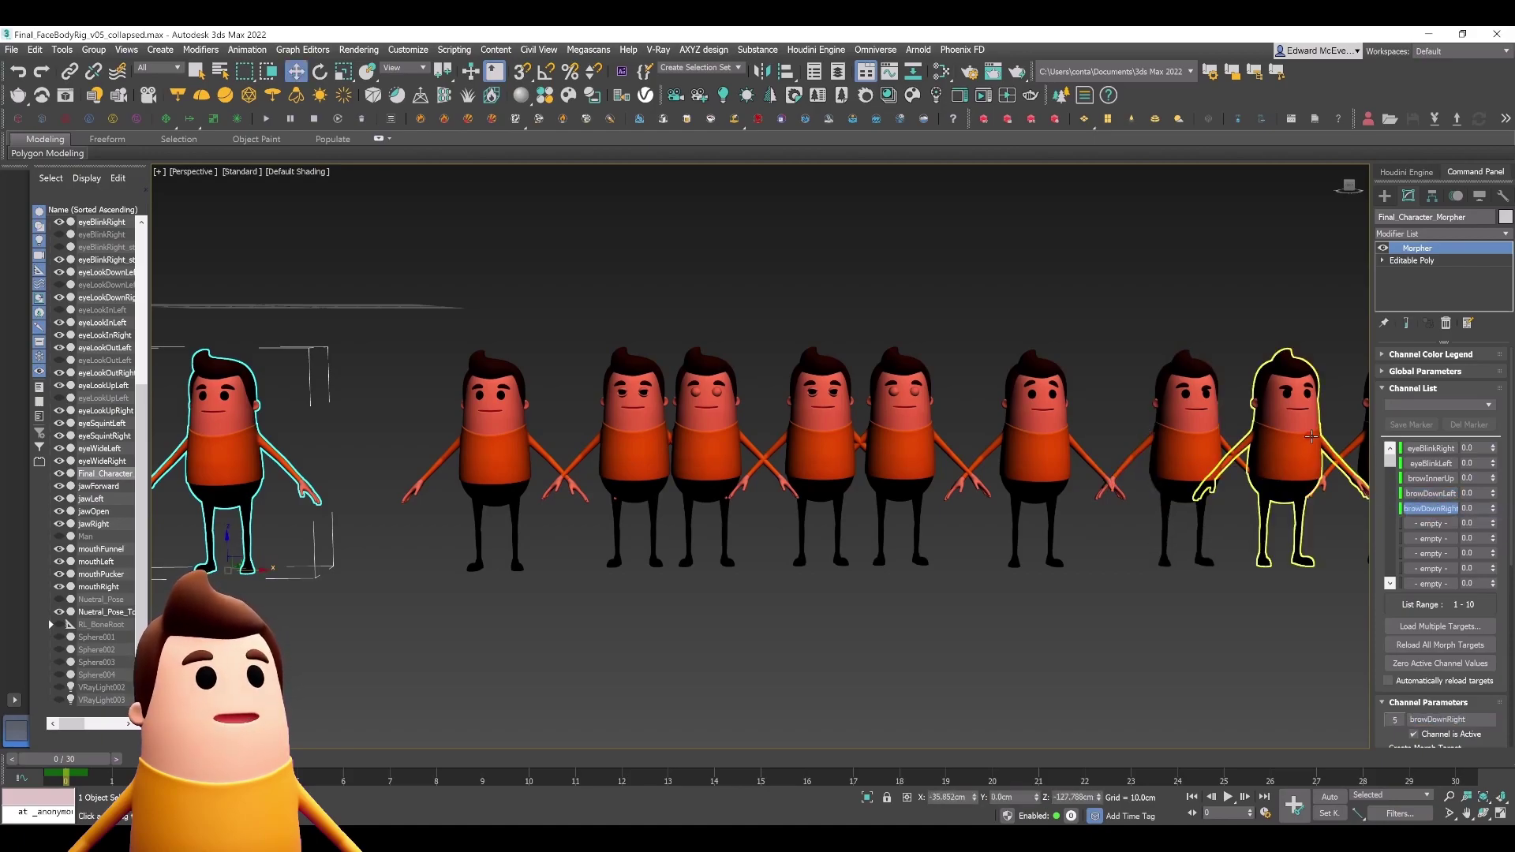
left_click(821, 450)
middle_click_drag(784, 531, 1108, 539)
key("z")
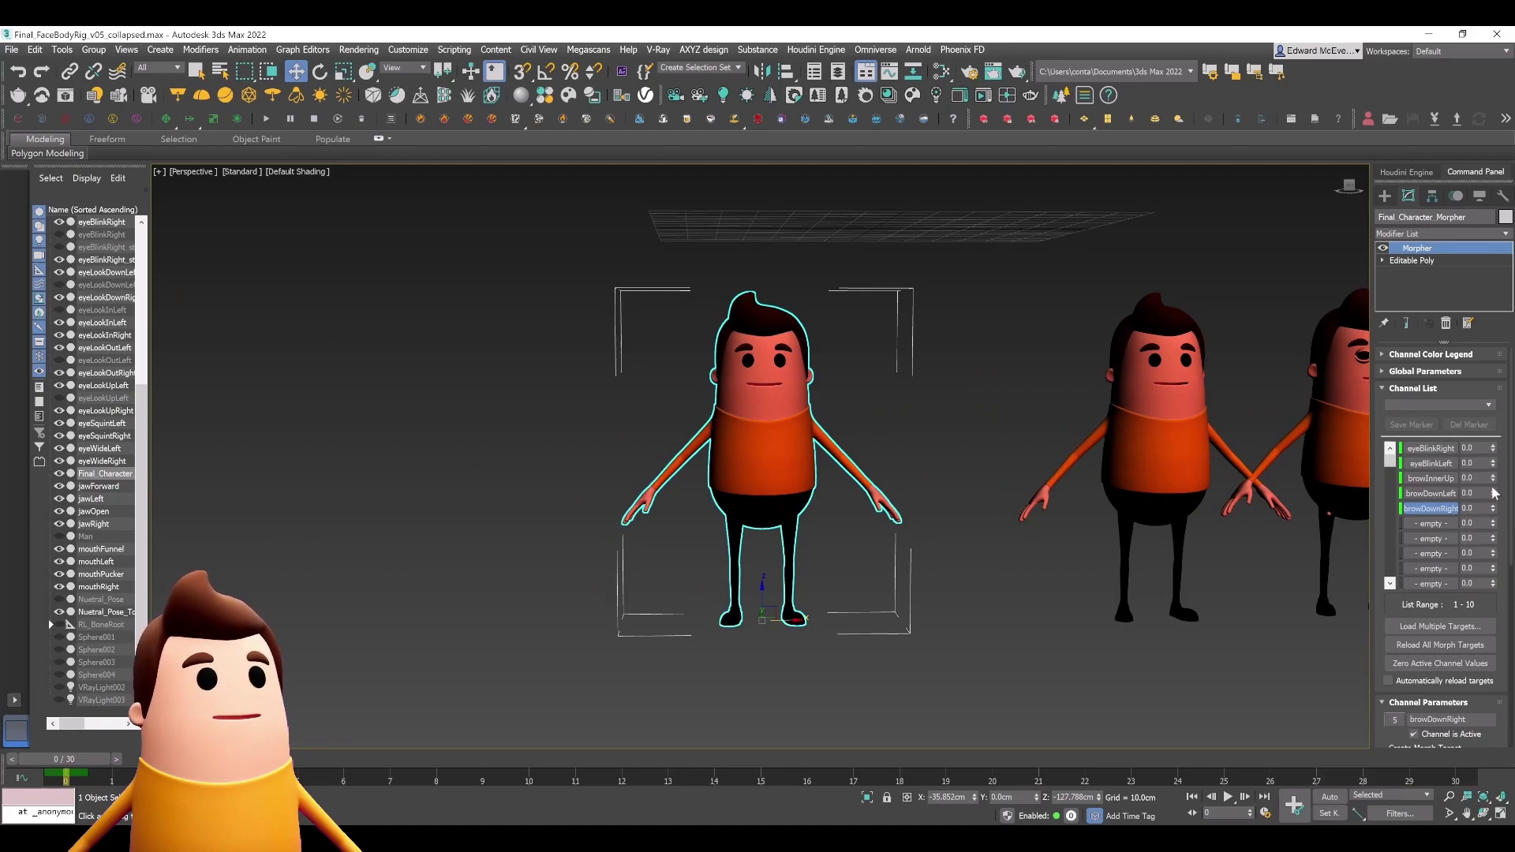
scroll(1493, 493, "down", 1)
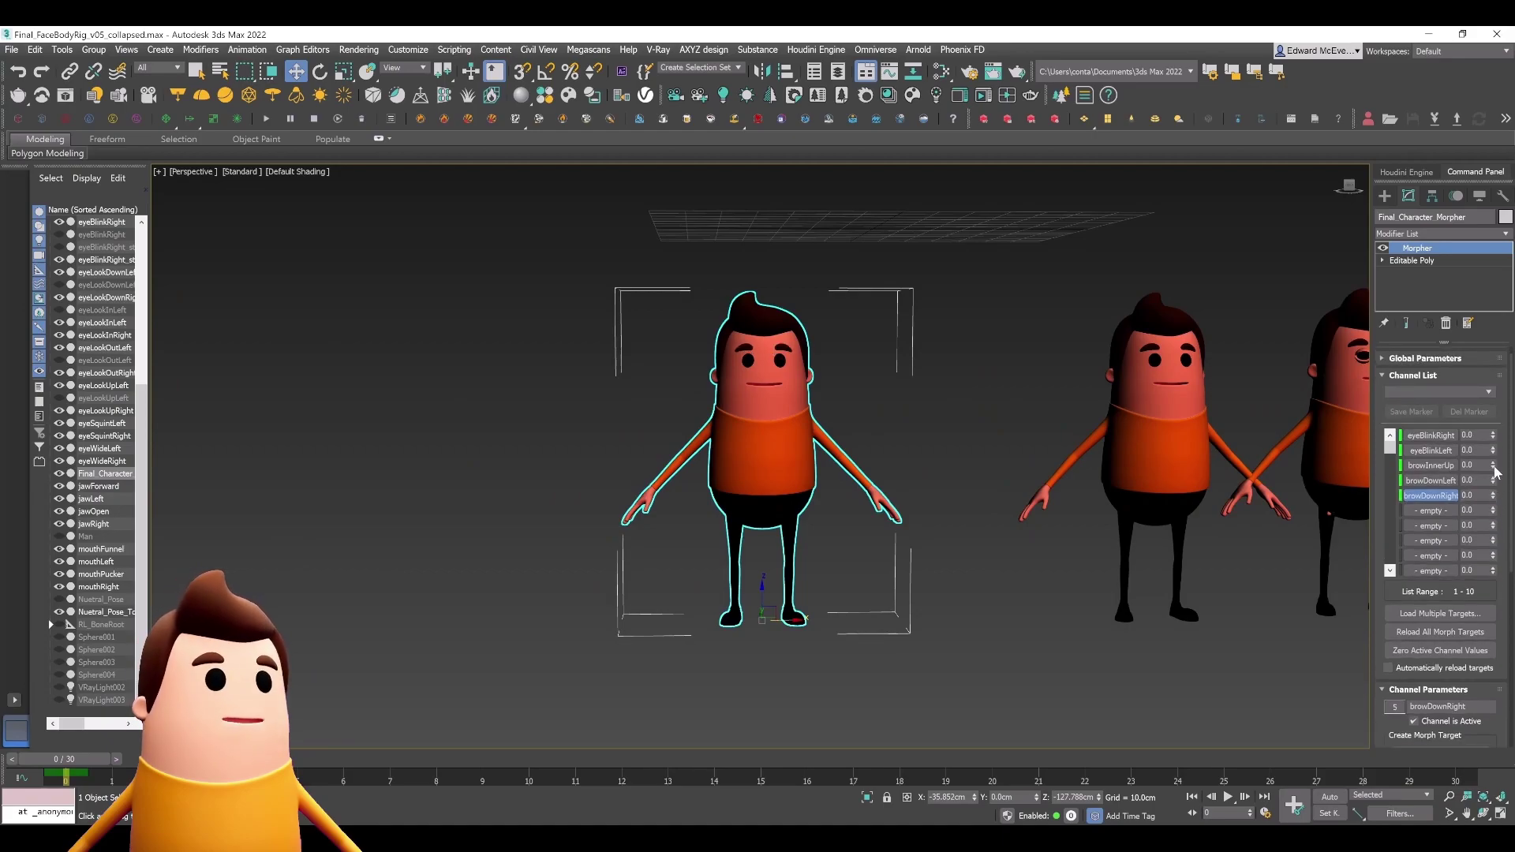
middle_click_drag(1143, 562, 805, 521)
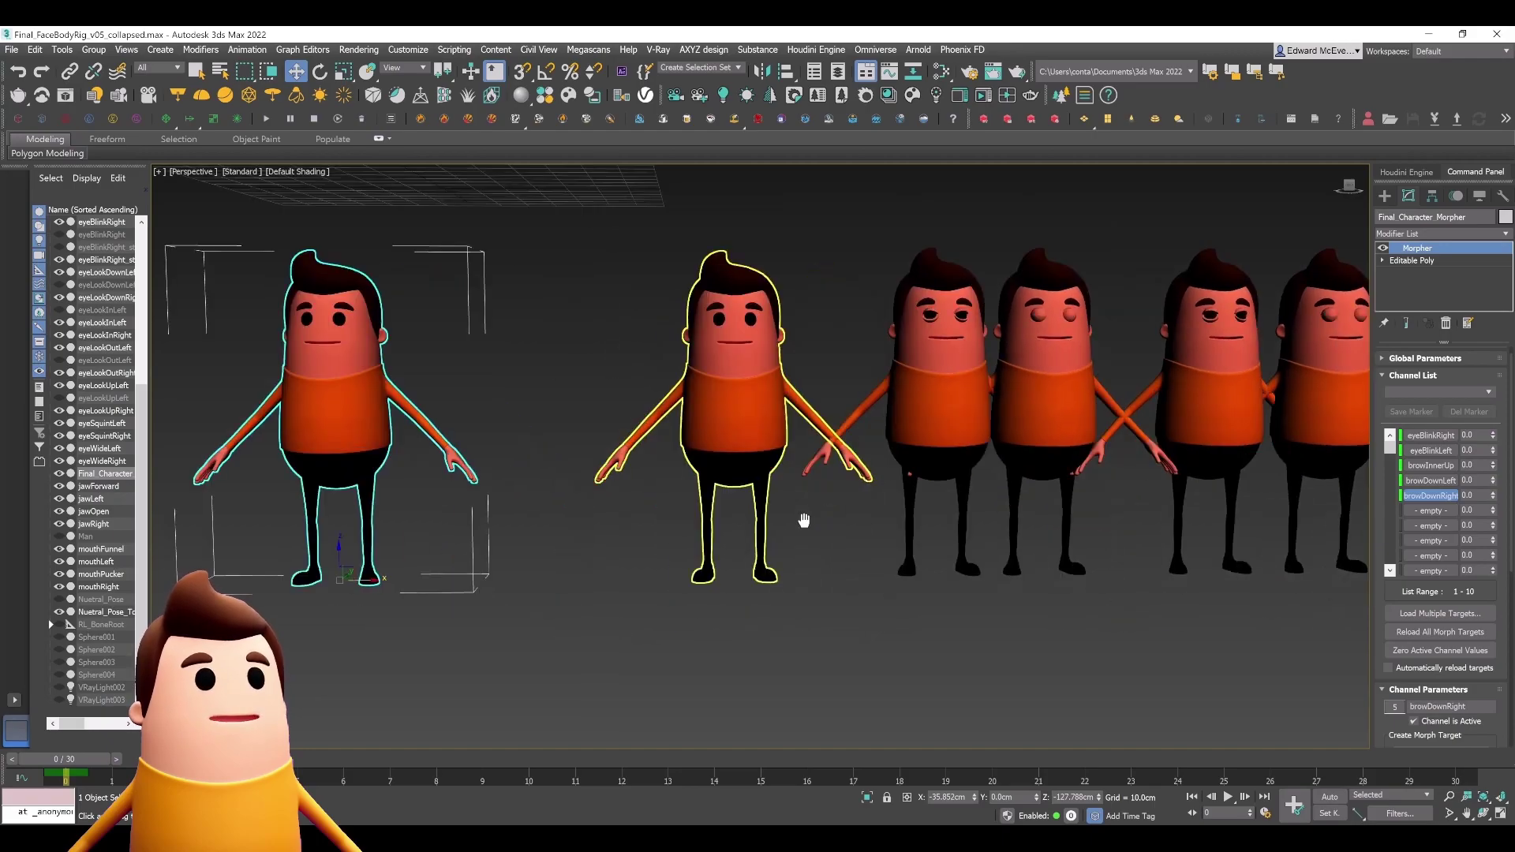
scroll(947, 536, "down", 4)
middle_click_drag(1073, 536, 785, 543)
left_click(872, 461)
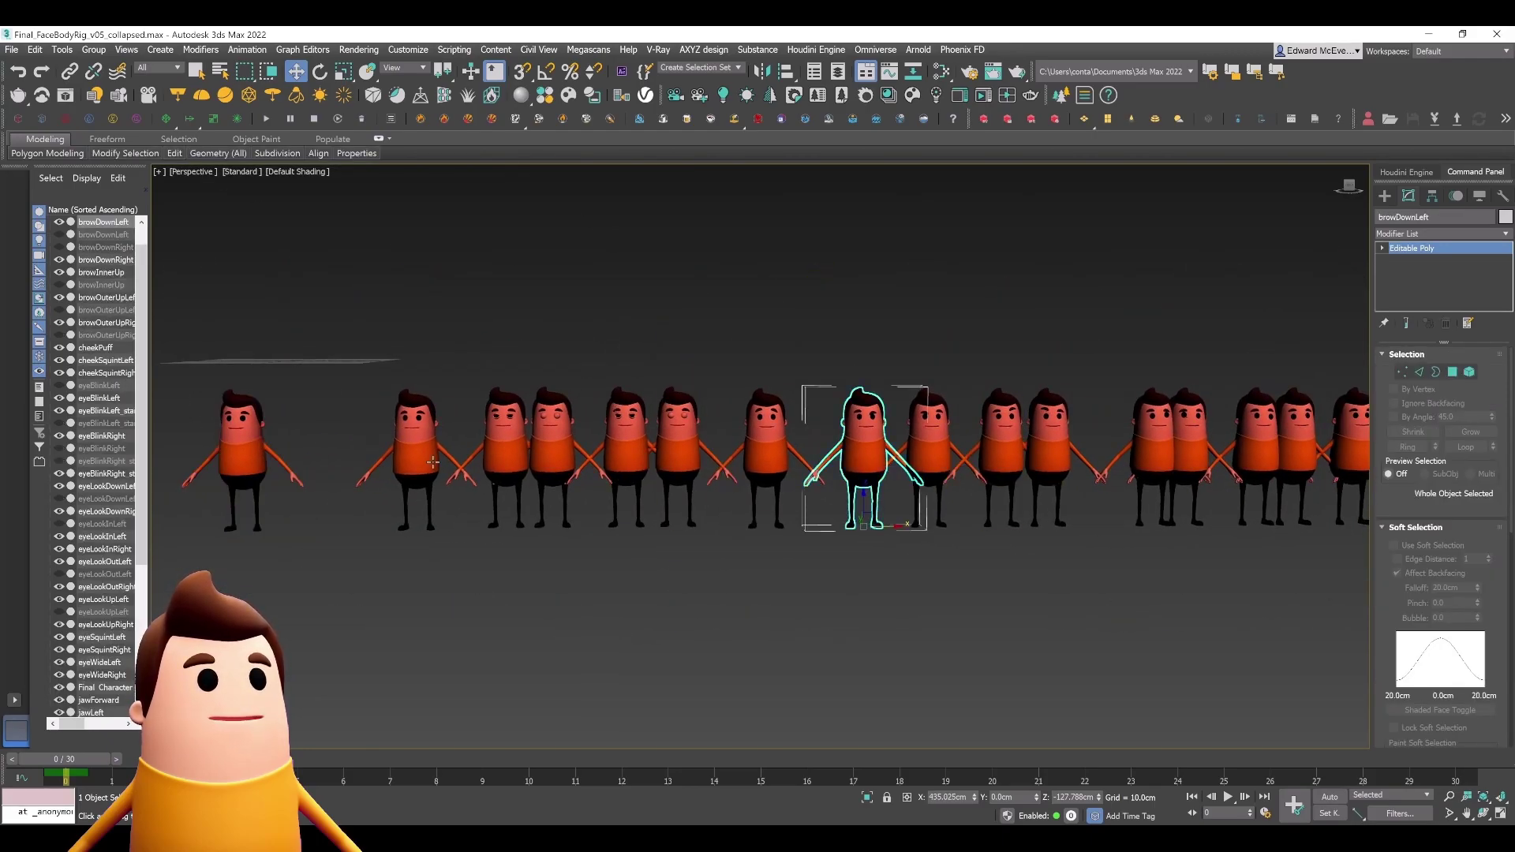
key("ctrl+z")
right_click(1428, 524)
left_click(1003, 459)
key("ctrl+z")
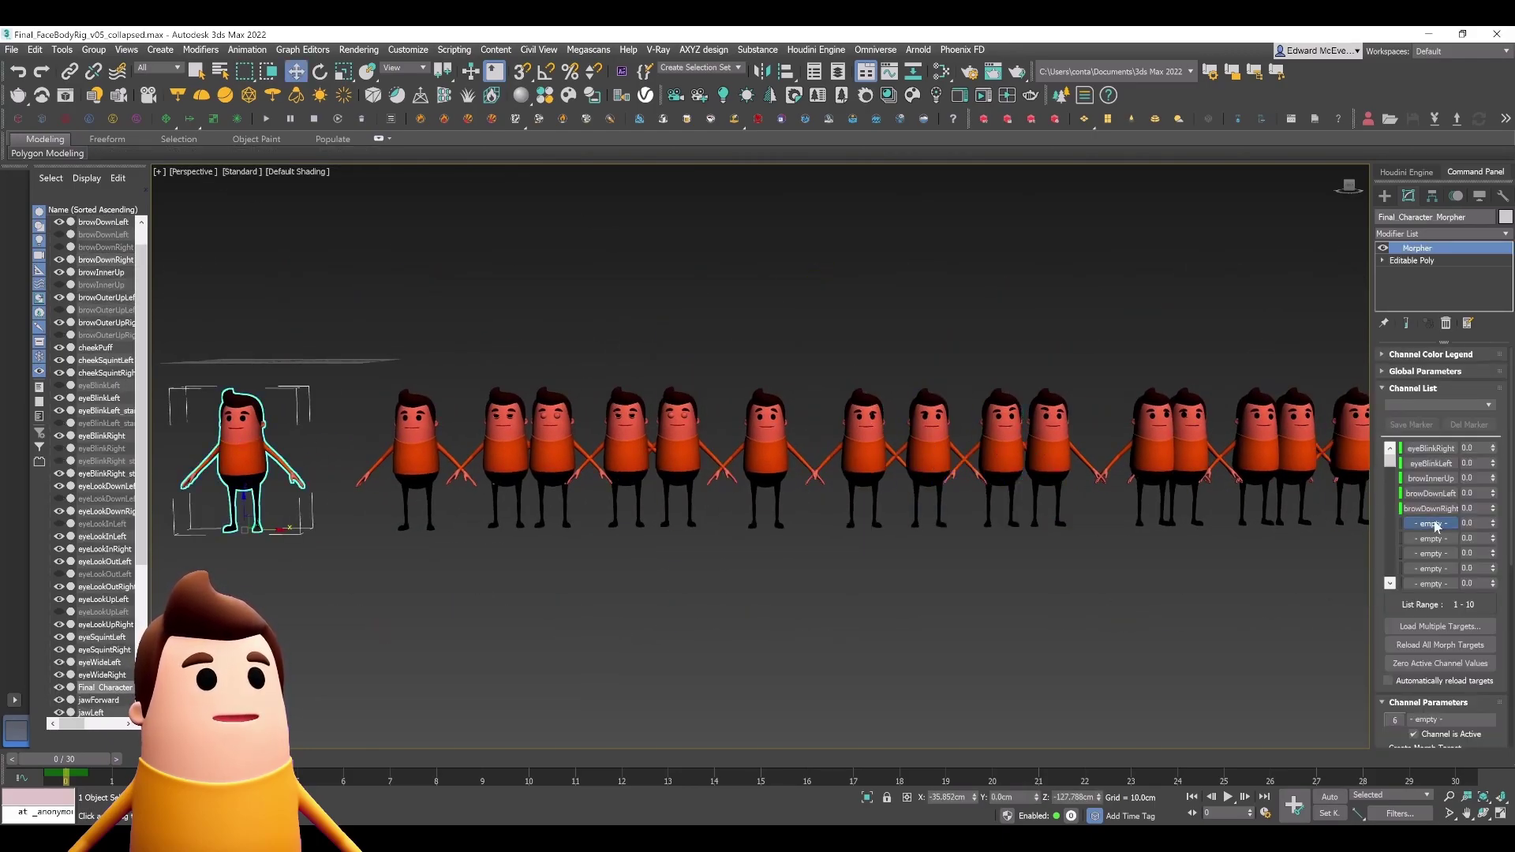
Load browOuterUpLeft and browOuterUpRight into the sixth and seventh channels of the final character's Morpher.
right_click(1434, 524)
left_click(1456, 530)
left_click(1006, 462)
right_click(1433, 539)
left_click(1456, 547)
left_click(1060, 461)
Load eyeLookUpLeft, eyeLookUpRight and eyeLookDownLeft into Morpher channels 8 to 10 of the final character.
right_click(1434, 552)
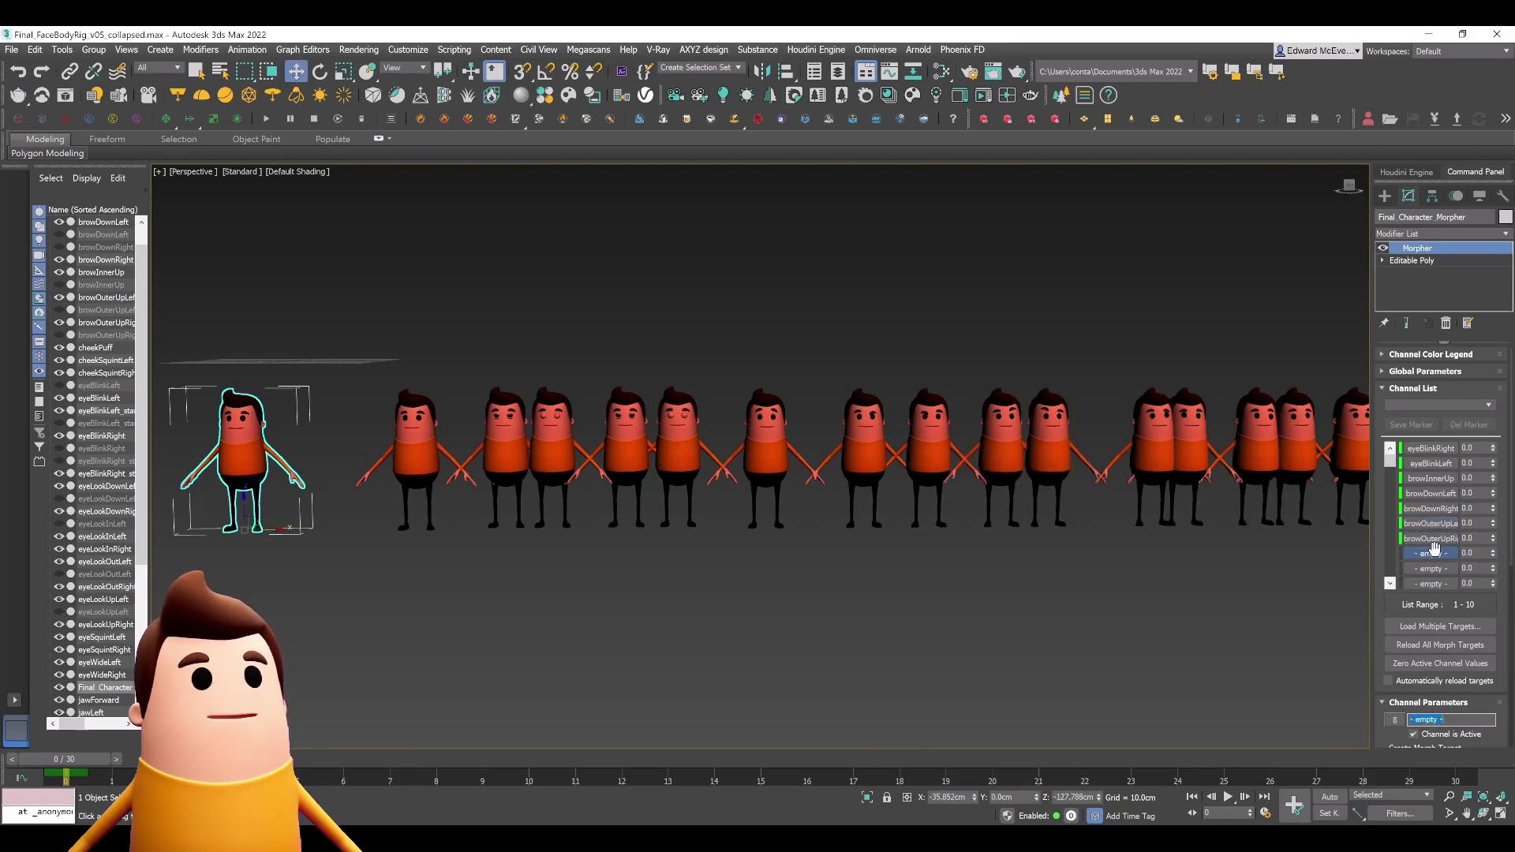
left_click(1455, 559)
left_click(1144, 460)
right_click(1430, 571)
left_click(1455, 578)
right_click(1431, 580)
left_click(1455, 588)
left_click(1256, 462)
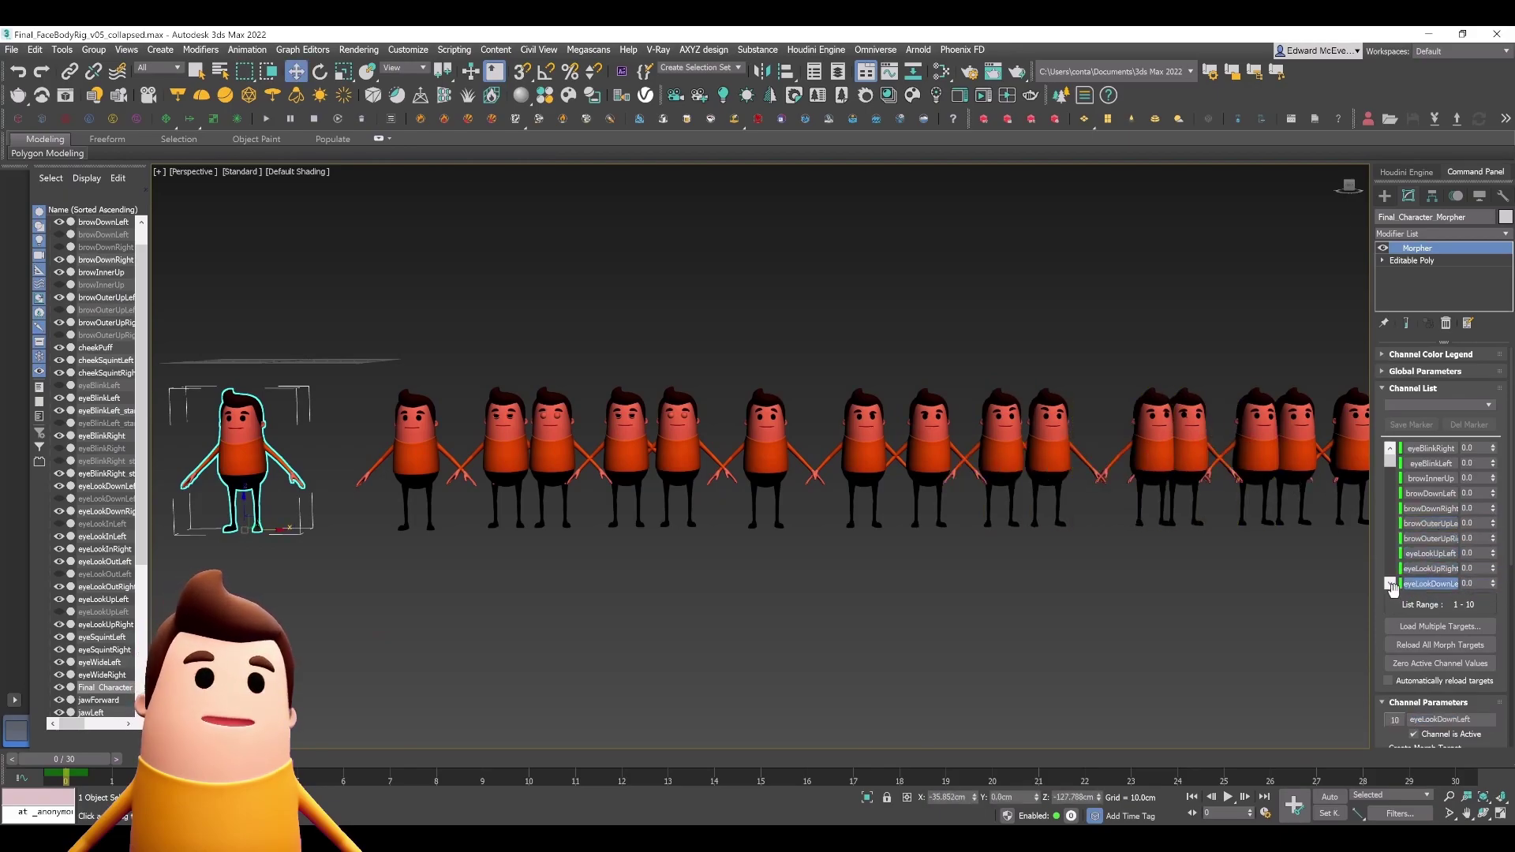
Load the eyeLookDownRight mesh into the eleventh channel of the final character's Morpher.
left_click(1389, 584)
right_click(1433, 496)
left_click(1455, 504)
left_click_drag(1390, 468, 1391, 458)
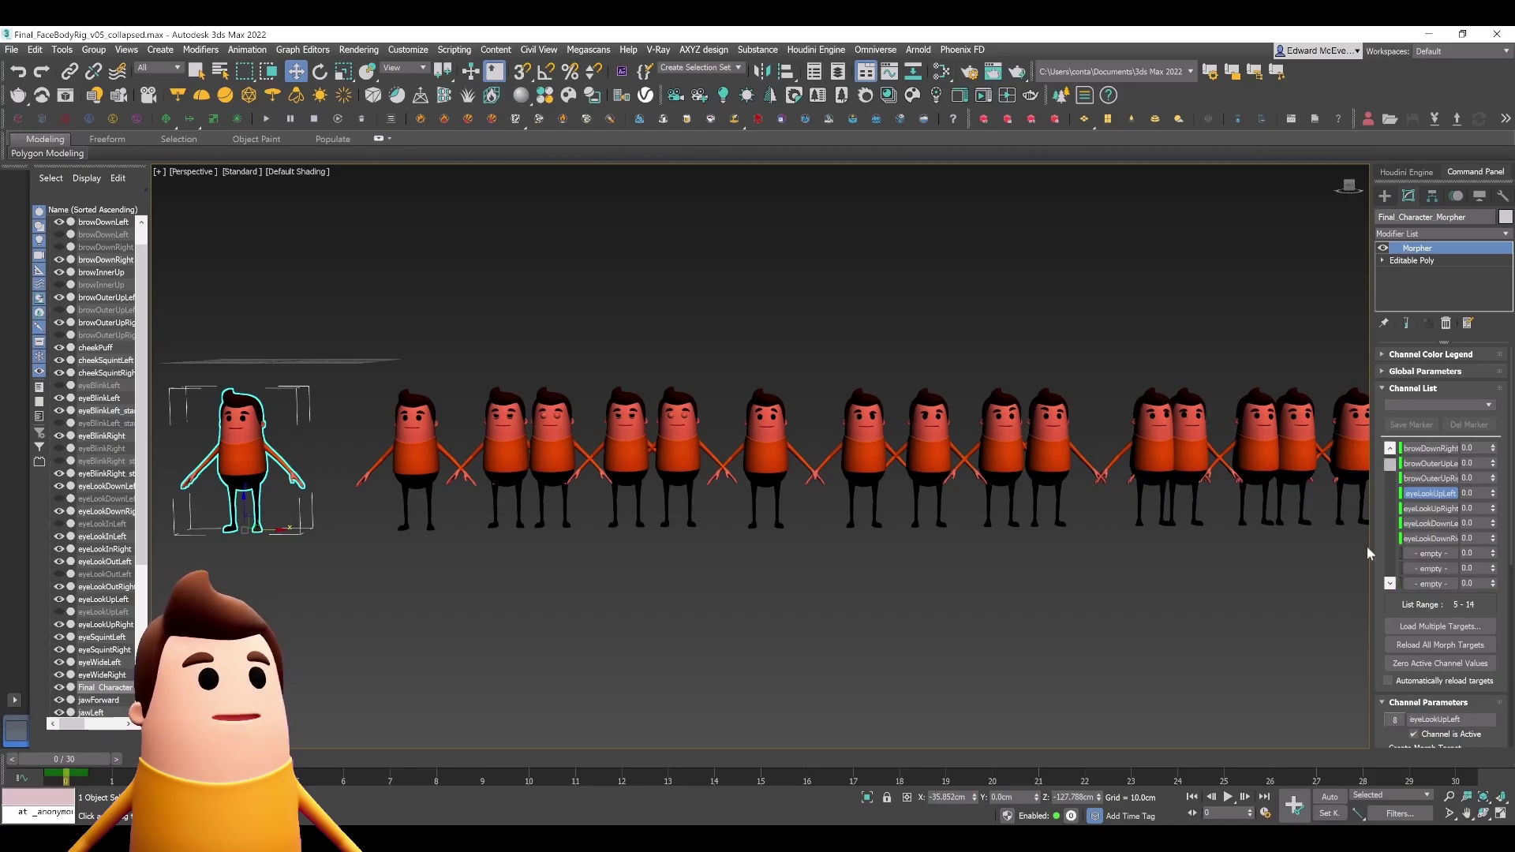
Widen the command panel to two columns and start picking a scene mesh for Morpher channel 14.
left_click_drag(1370, 547, 1157, 528)
left_click_drag(1203, 471, 1203, 468)
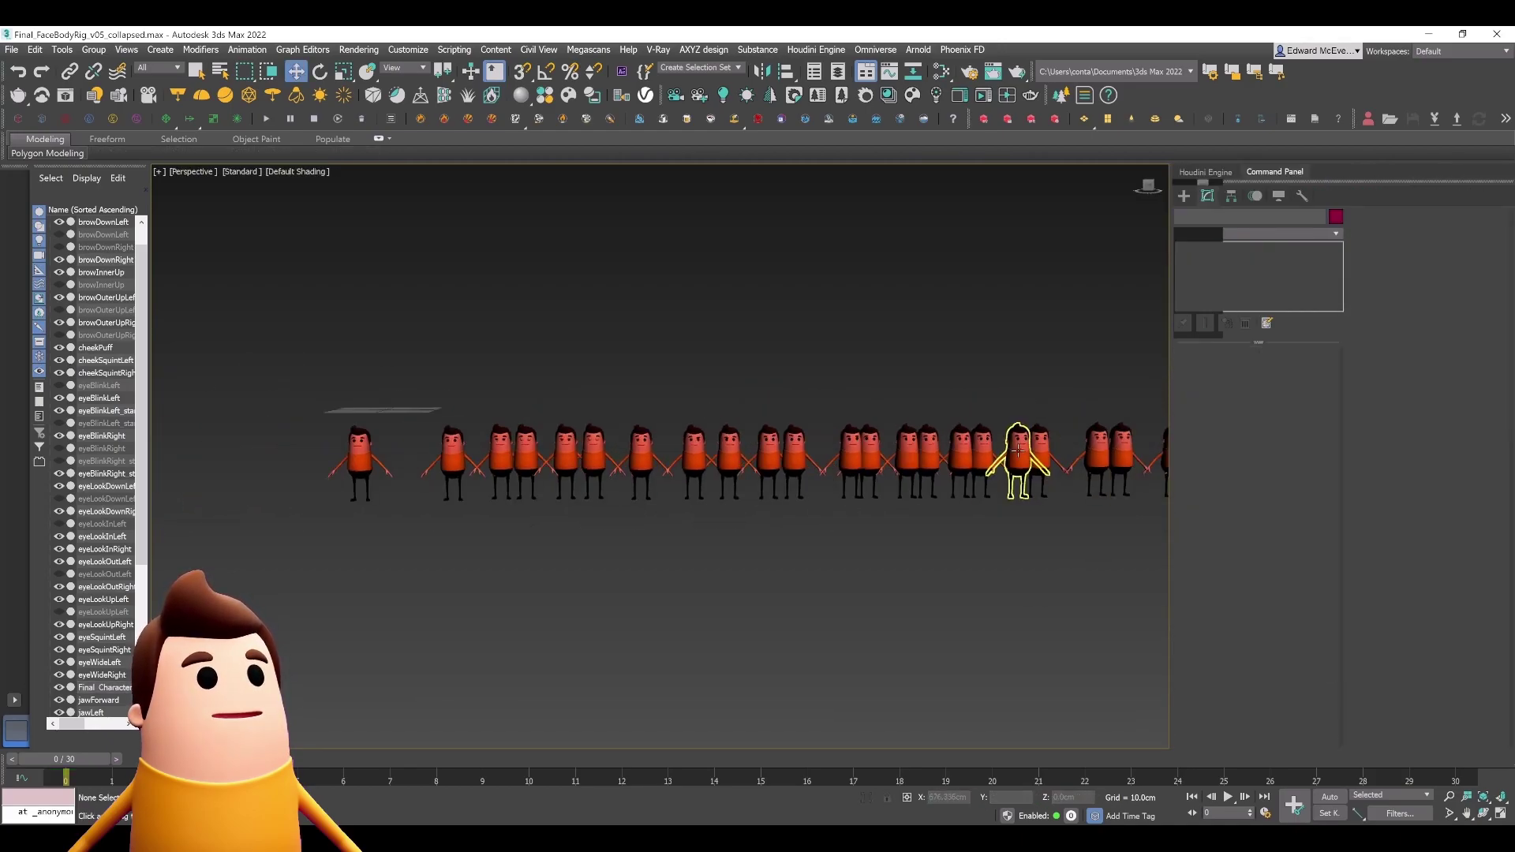
right_click(1245, 570)
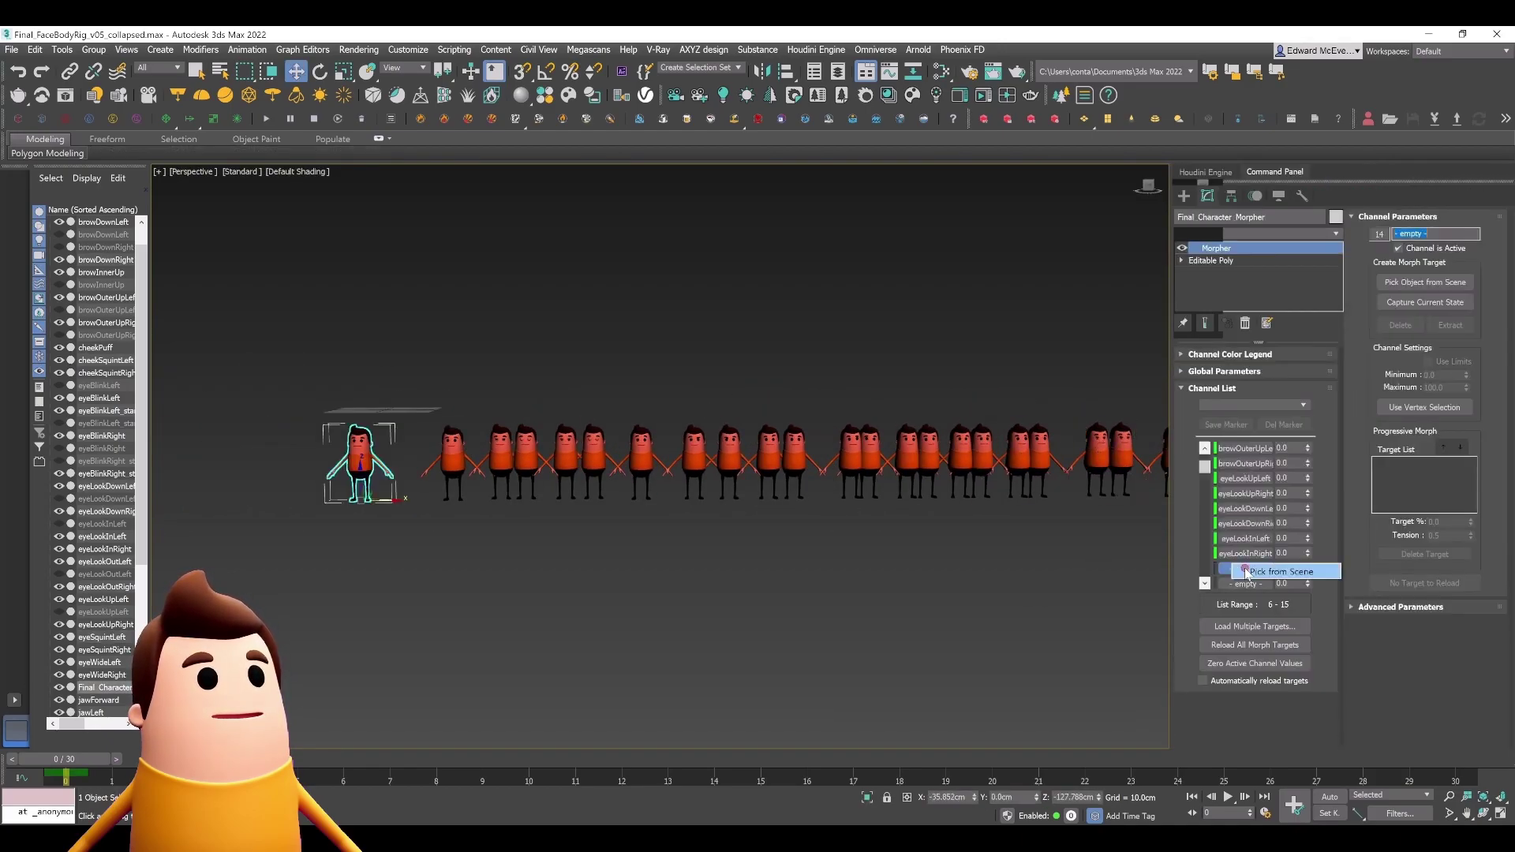
left_click(1282, 572)
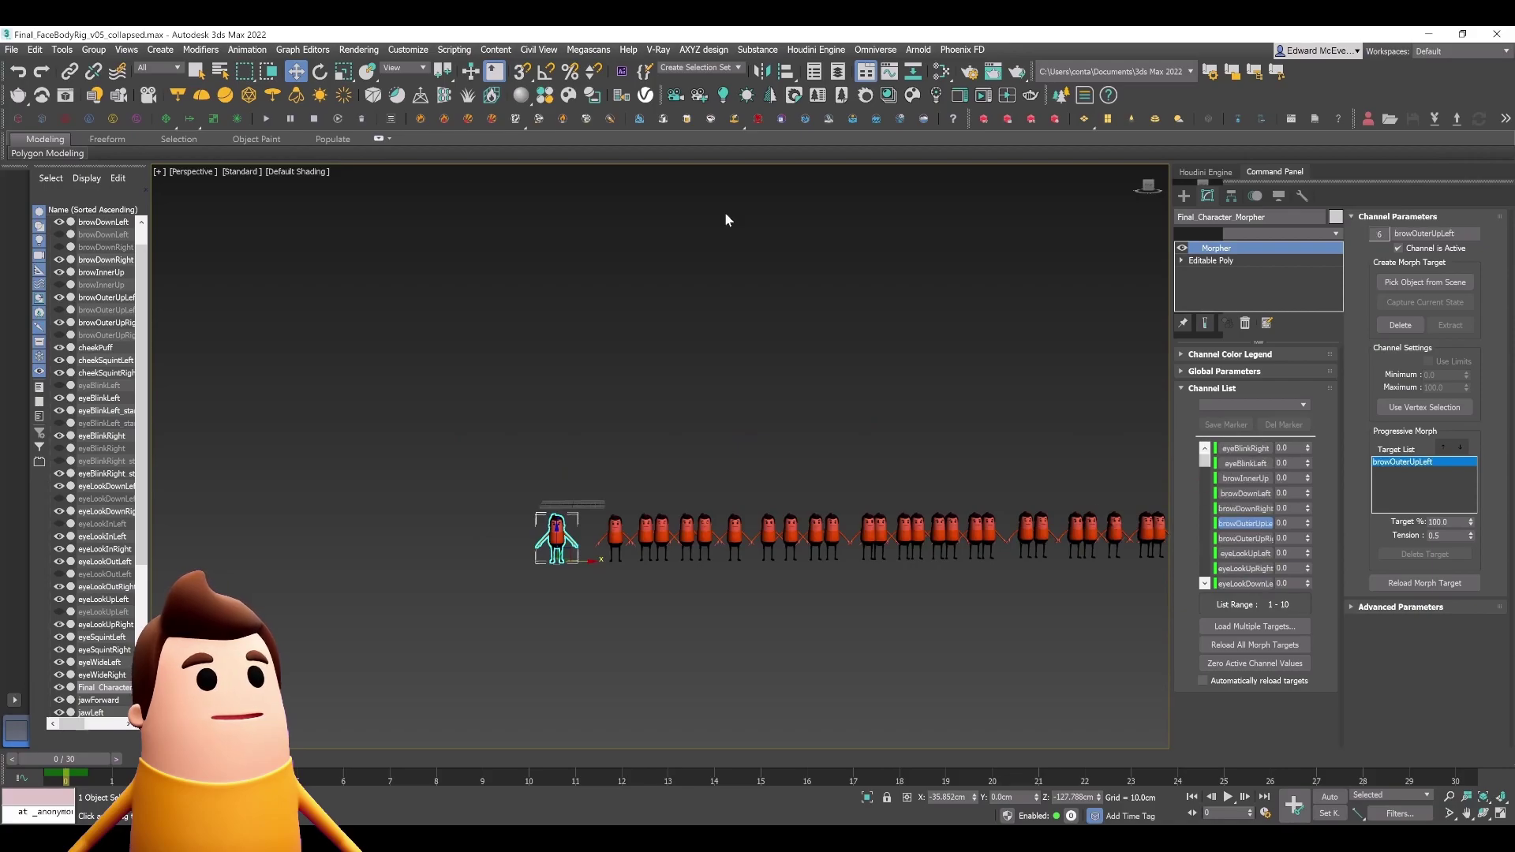
Deselect the final character mesh and examine it up close beside the row of blendshape meshes.
scroll(581, 382, "up", 7)
middle_click_drag(720, 325, 807, 110)
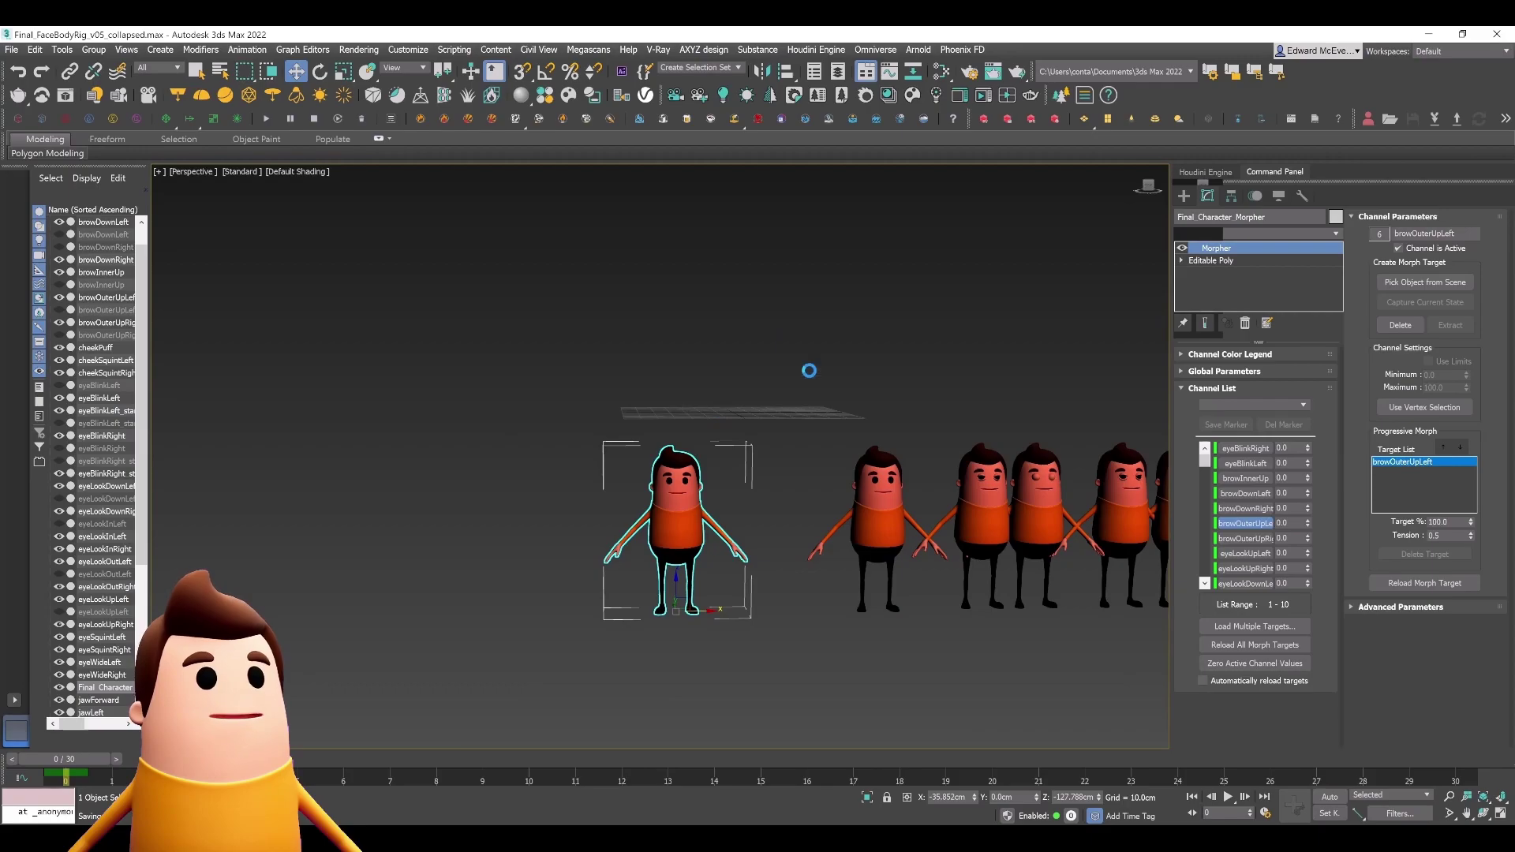
left_click(764, 430)
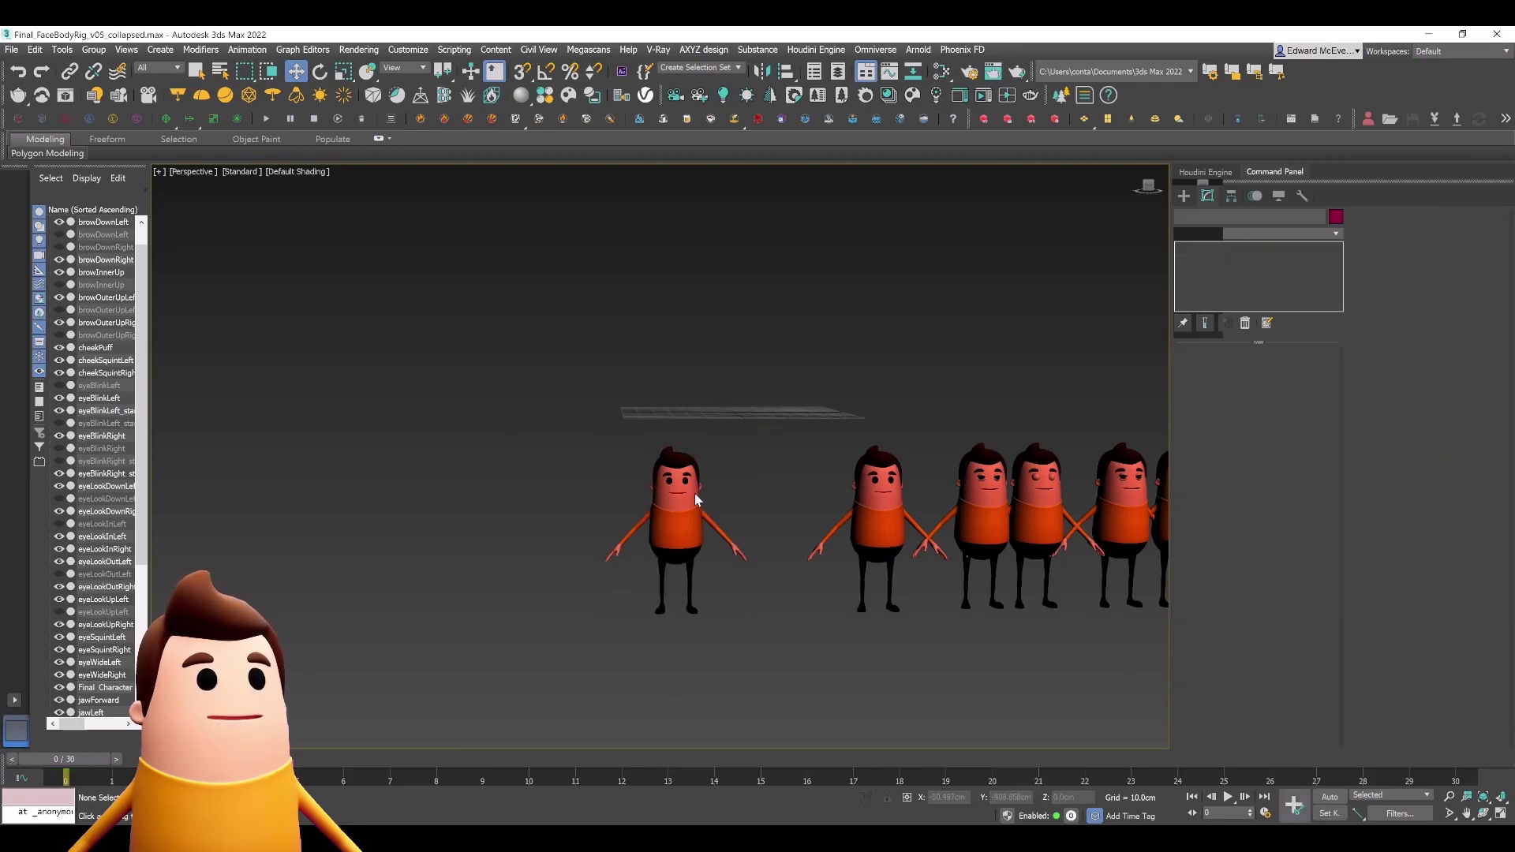
scroll(771, 474, "up", 3)
middle_click_drag(771, 473, 828, 408)
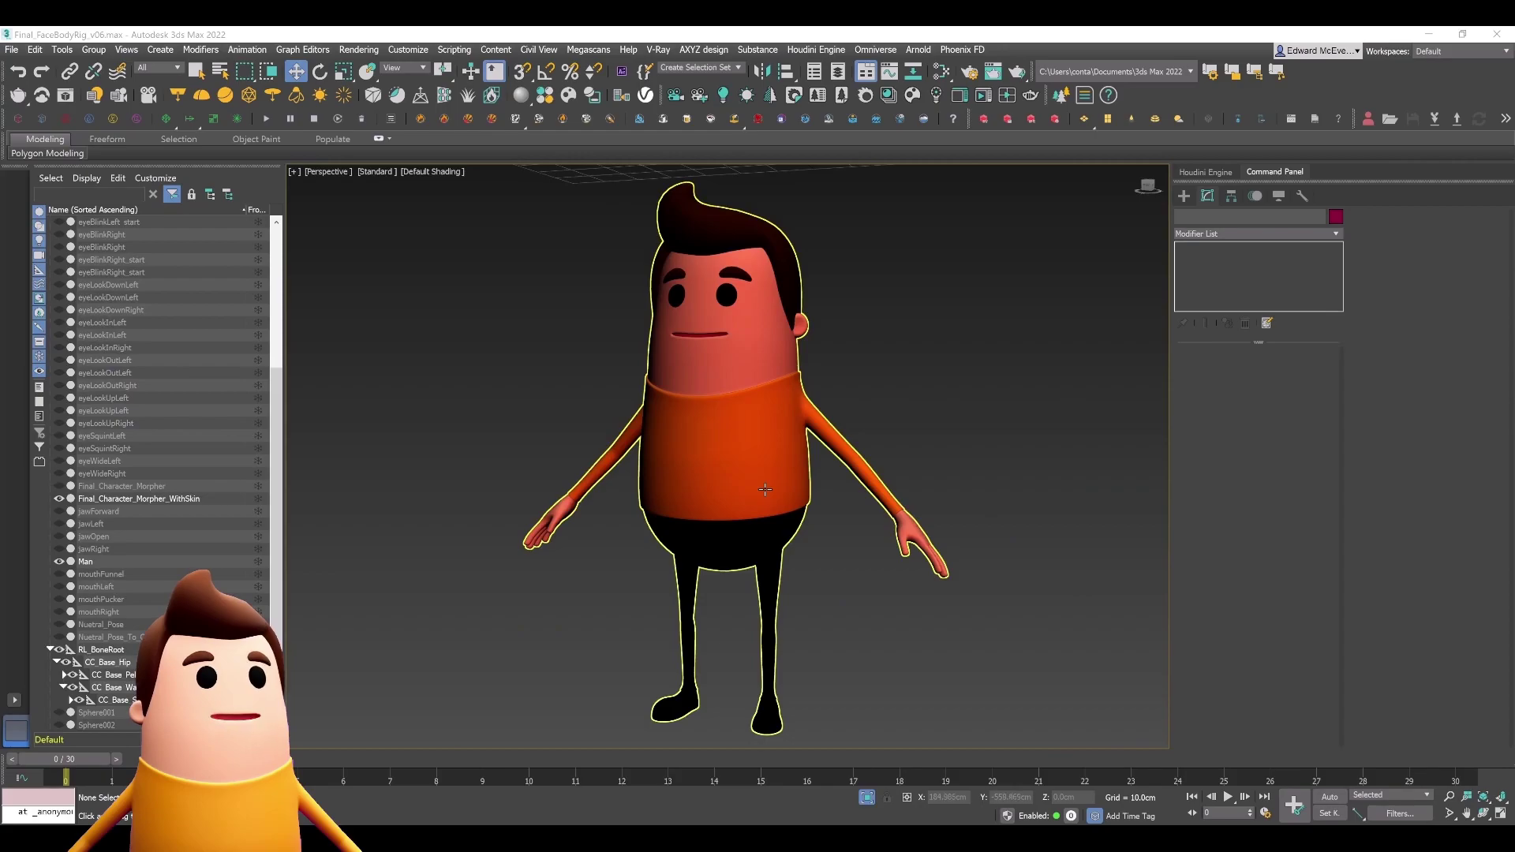
Align the Final_Character_Morpher_WithSkin mesh to the rigged Man mesh.
left_click(764, 489)
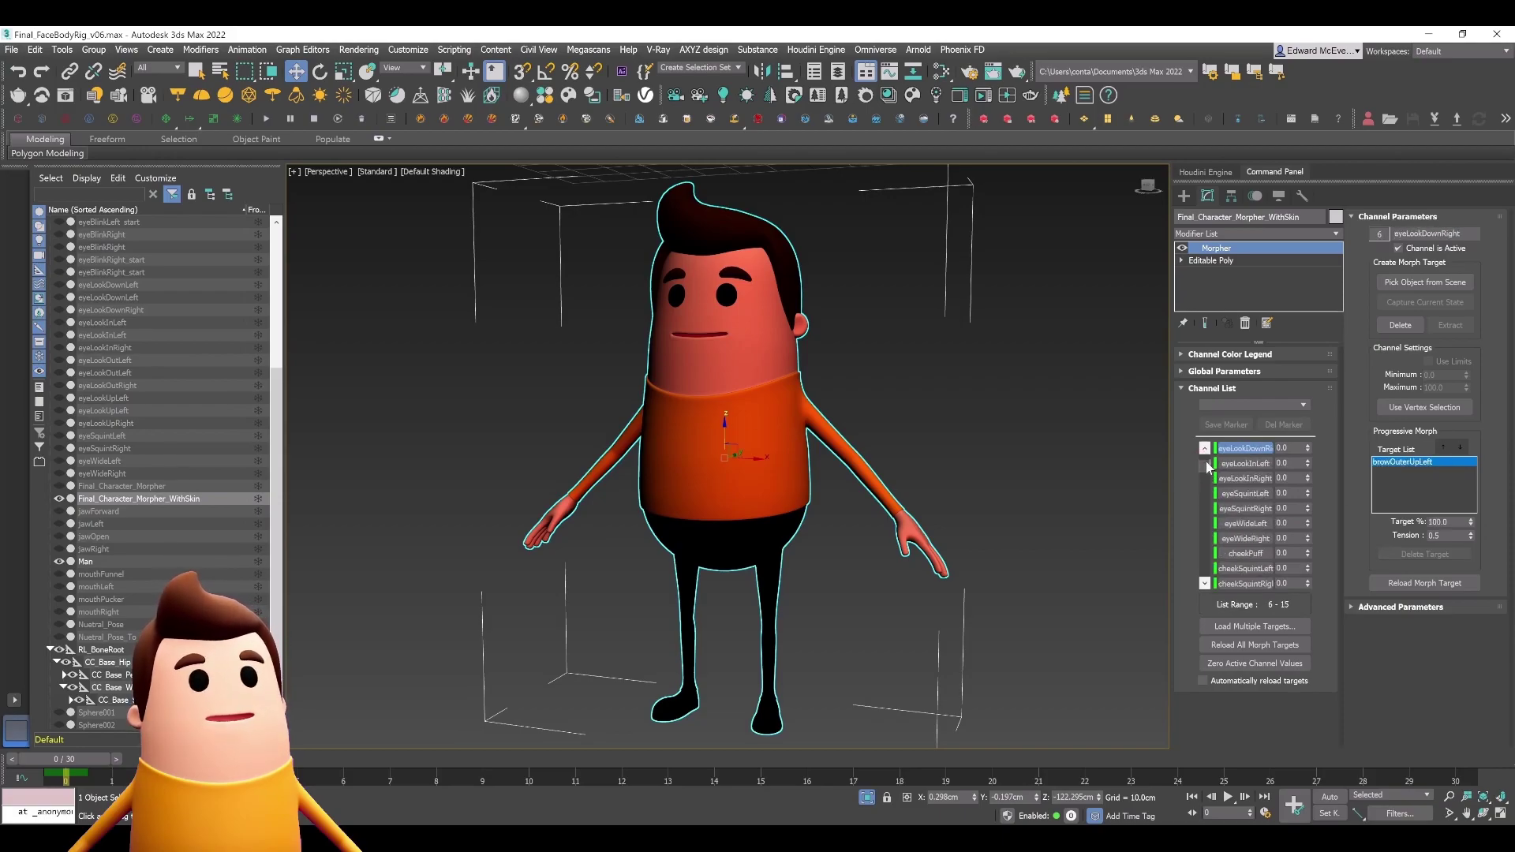
scroll(947, 429, "down", 6)
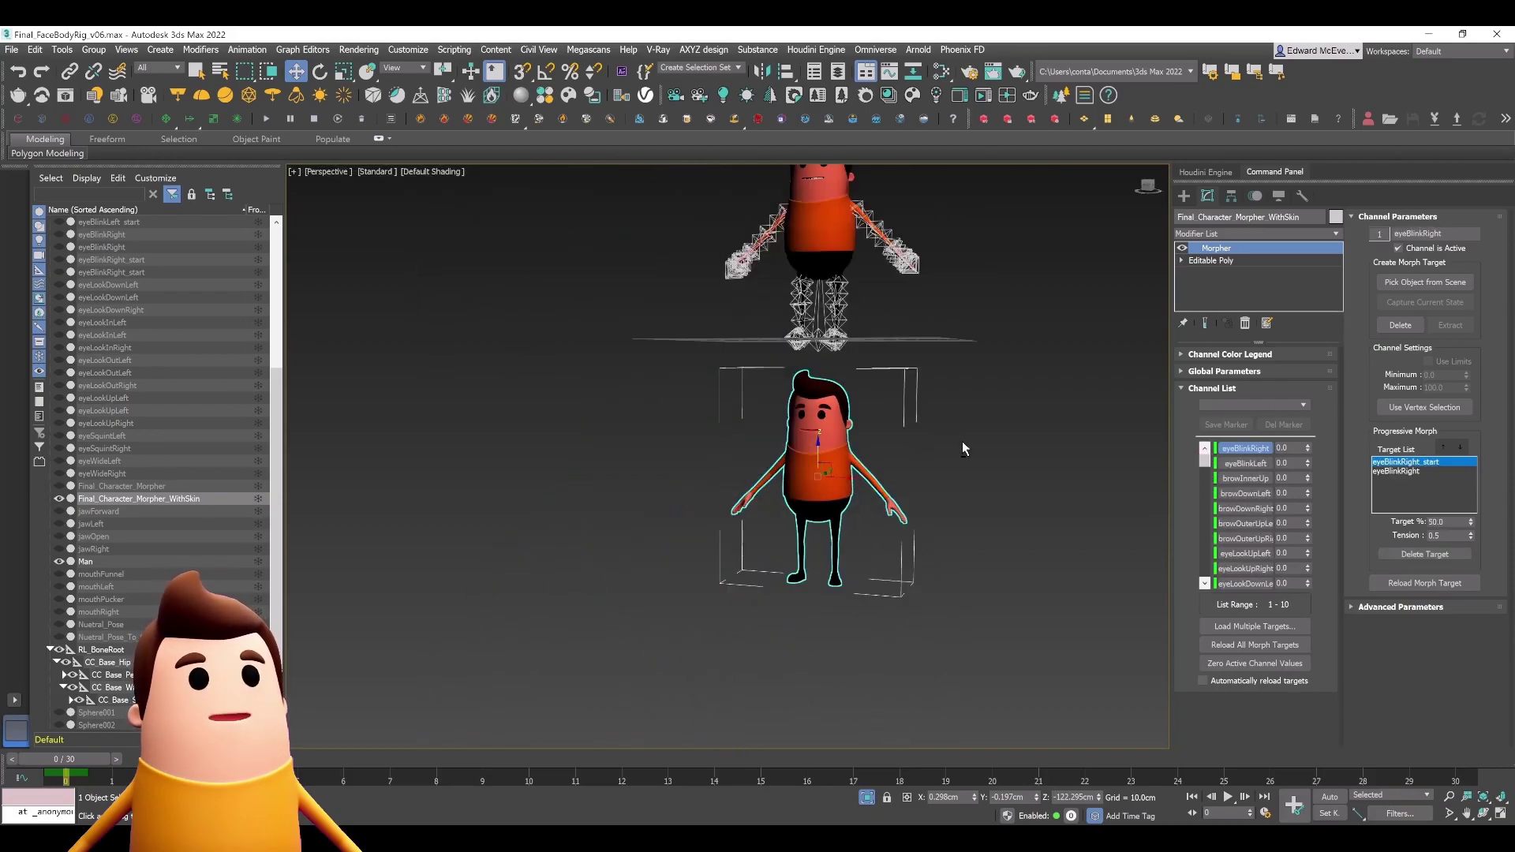
middle_click_drag(962, 442, 987, 505)
scroll(1026, 521, "up", 6)
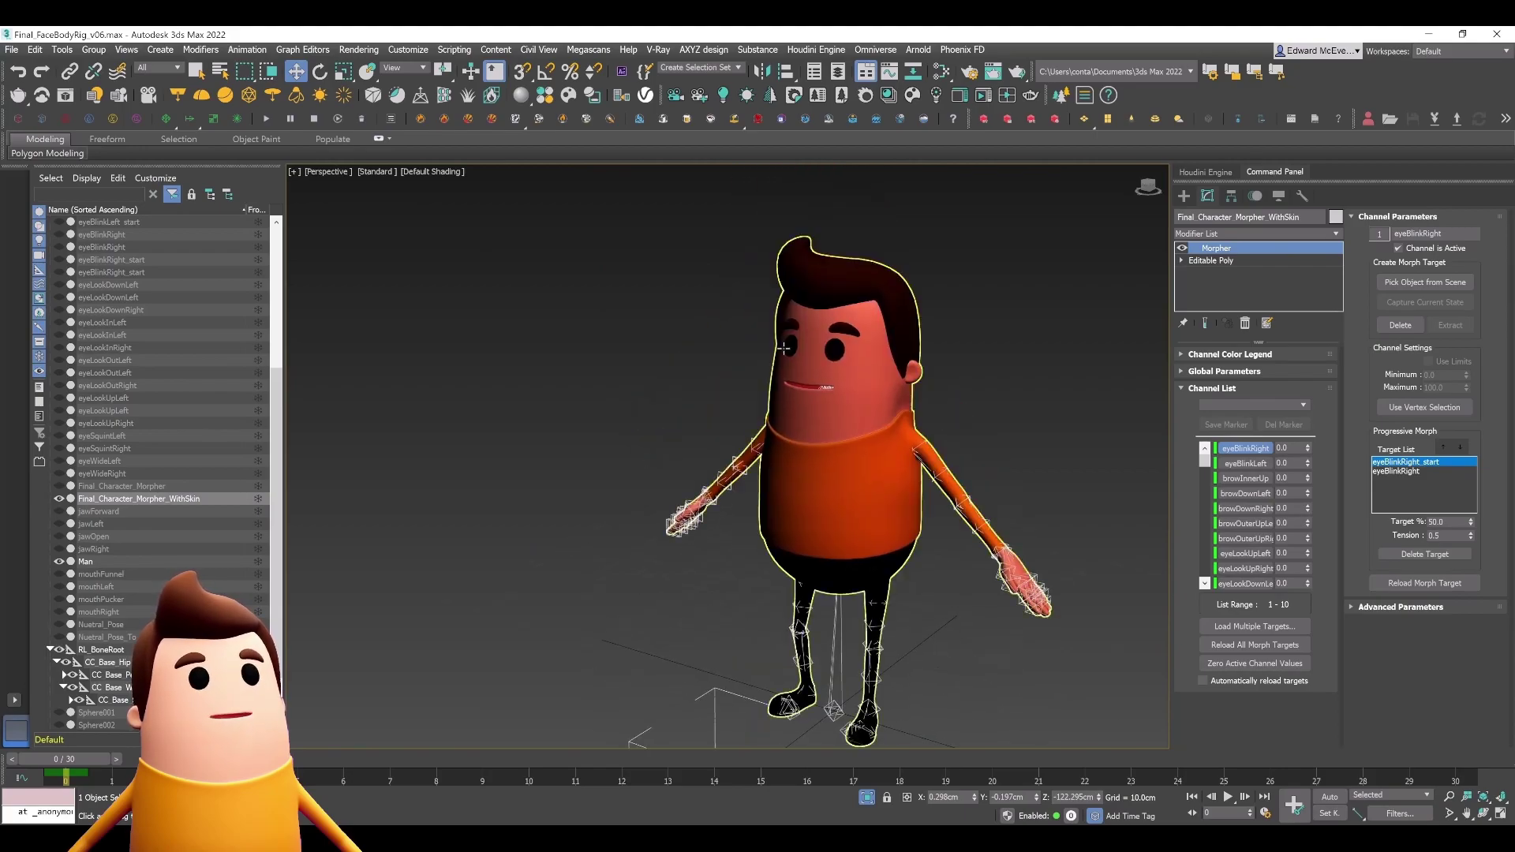
scroll(1071, 539, "down", 5)
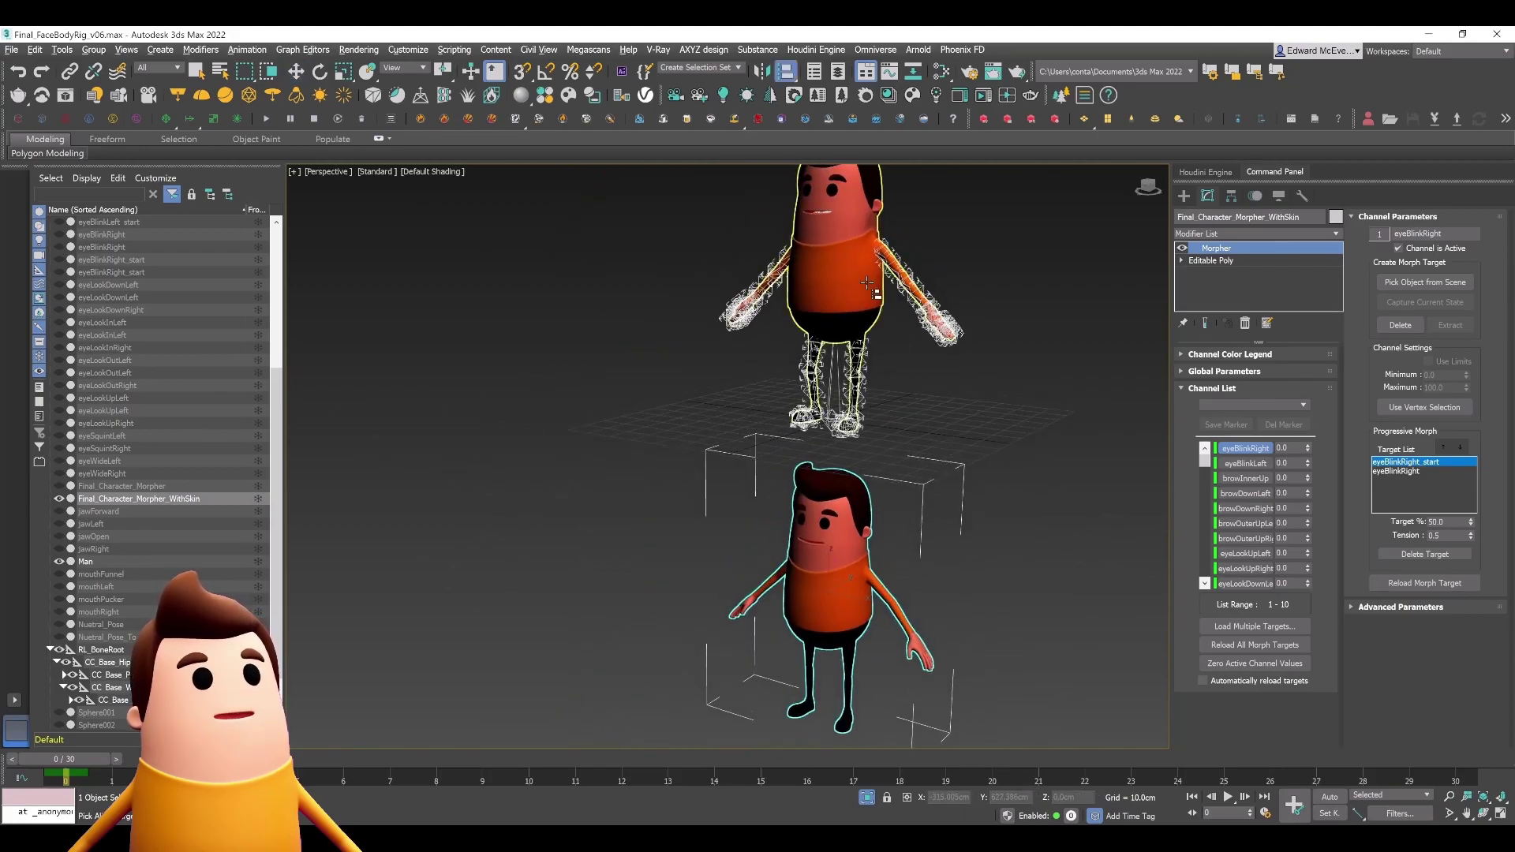
key("alt+a")
left_click(925, 345)
left_click(762, 546)
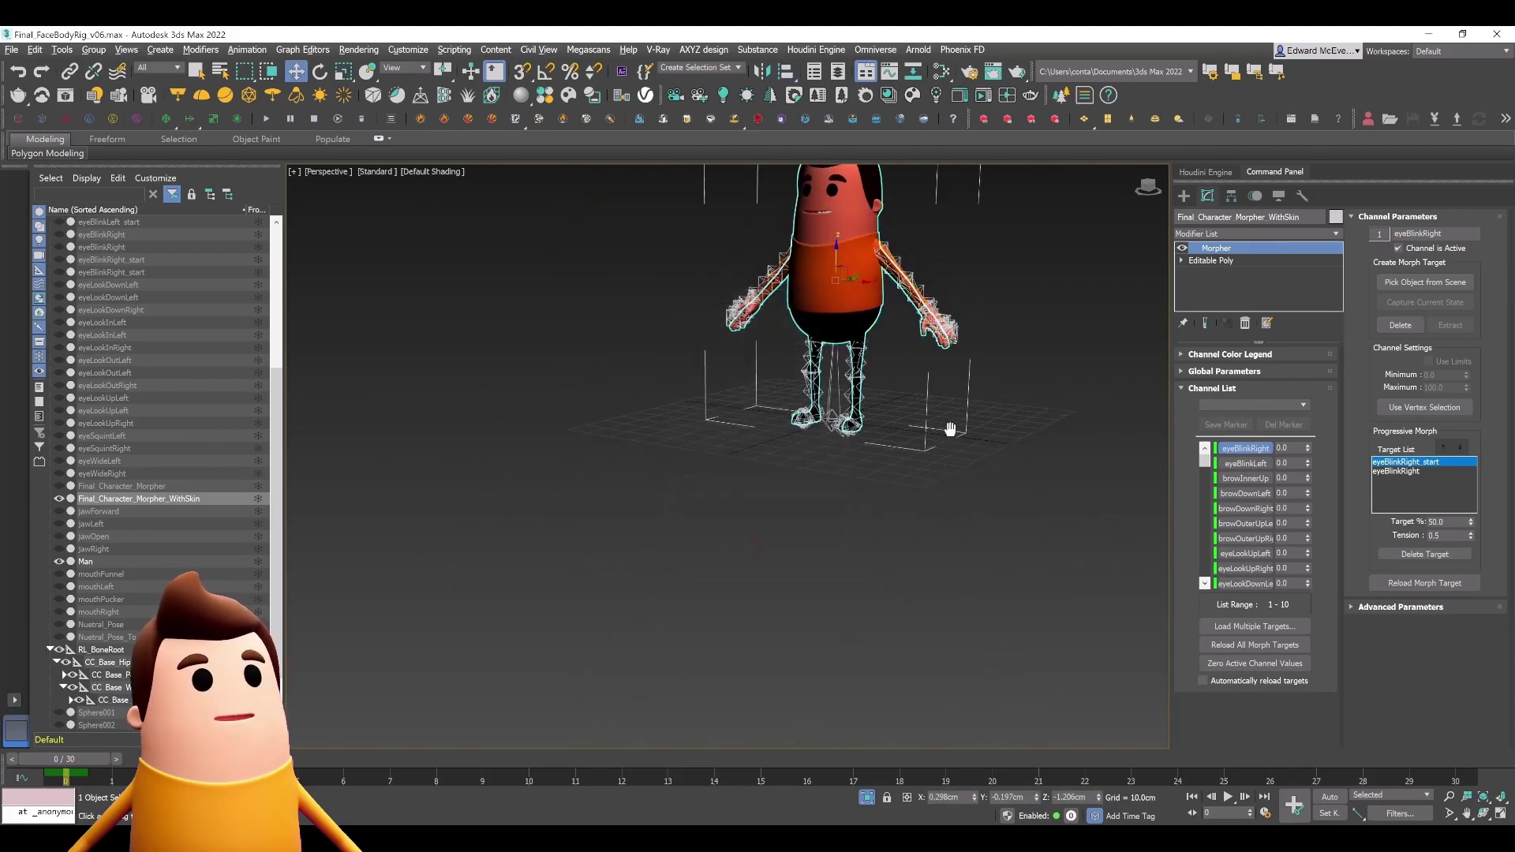
Copy the Skin modifier from the Man mesh and paste it above Morpher on Final_Character_Morpher_WithSkin.
scroll(709, 435, "down", 2)
scroll(709, 435, "up", 4)
scroll(714, 439, "down", 2)
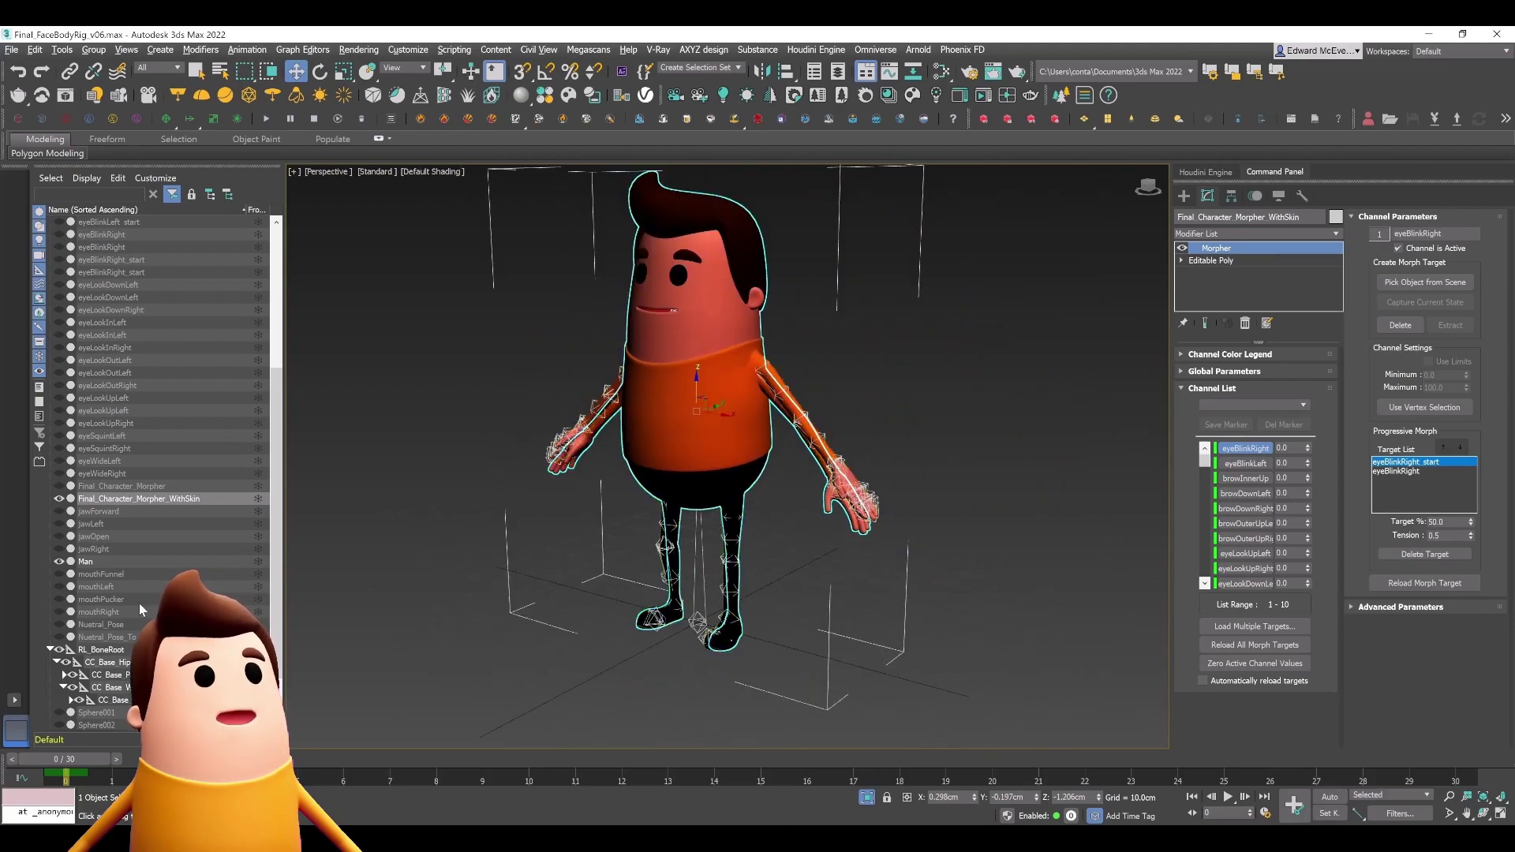
left_click(98, 561)
left_click(1223, 249)
right_click(1228, 254)
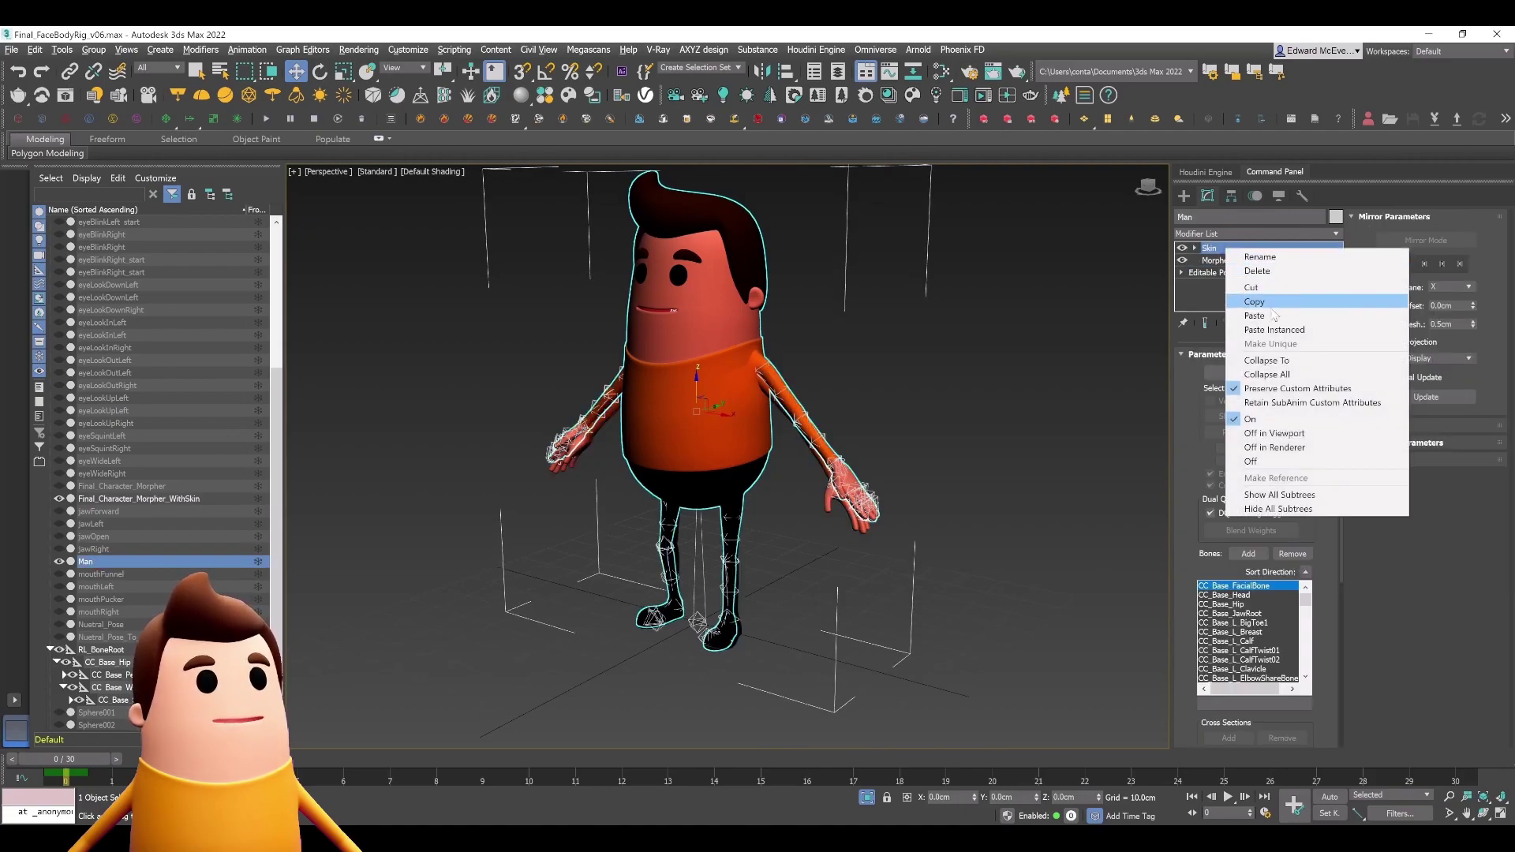
left_click(1255, 302)
left_click(135, 498)
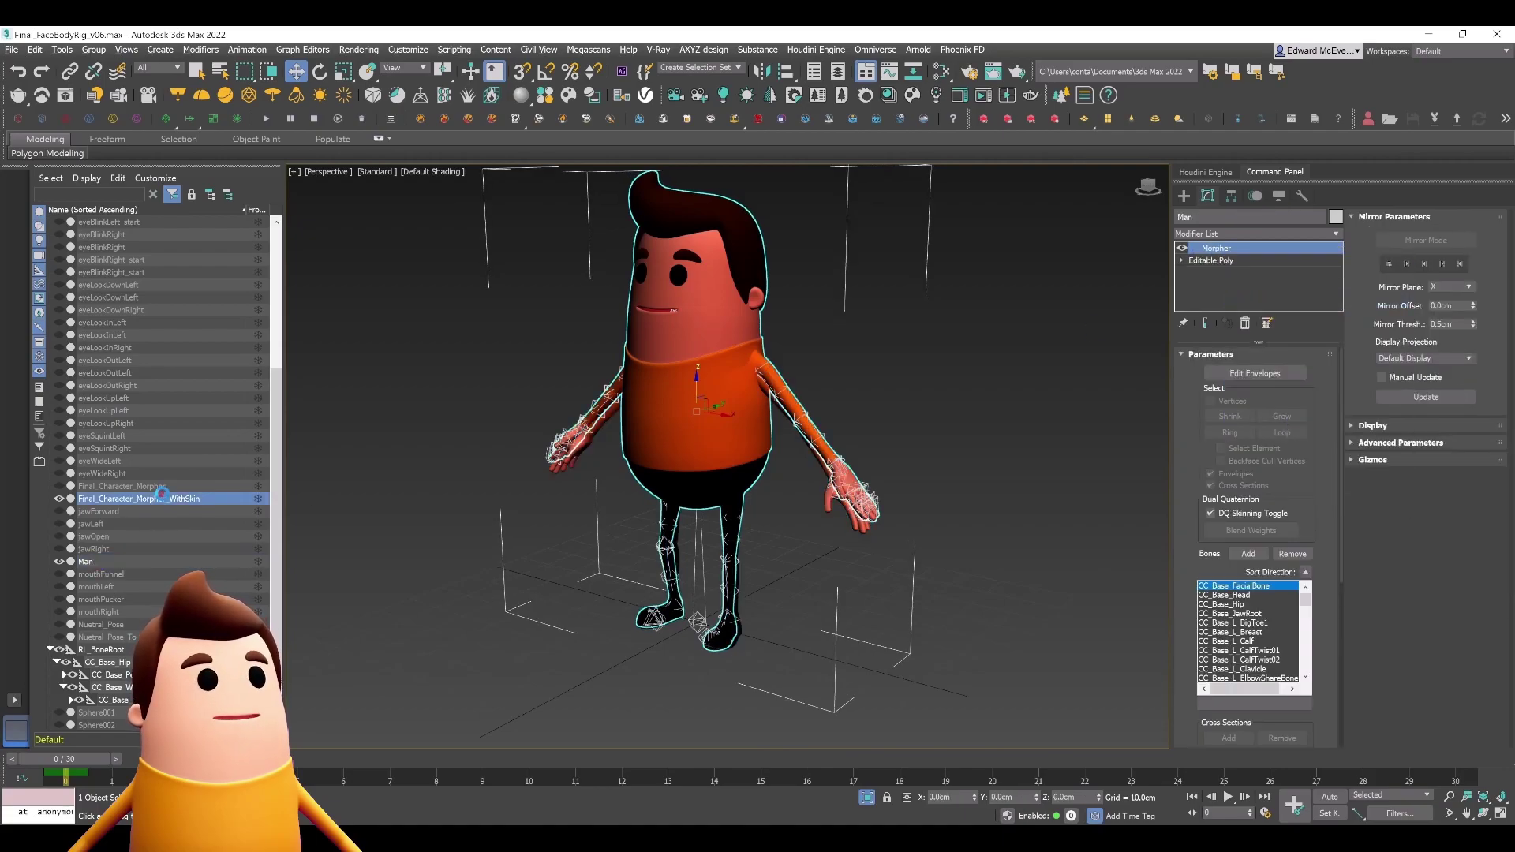
right_click(1240, 249)
left_click(1268, 315)
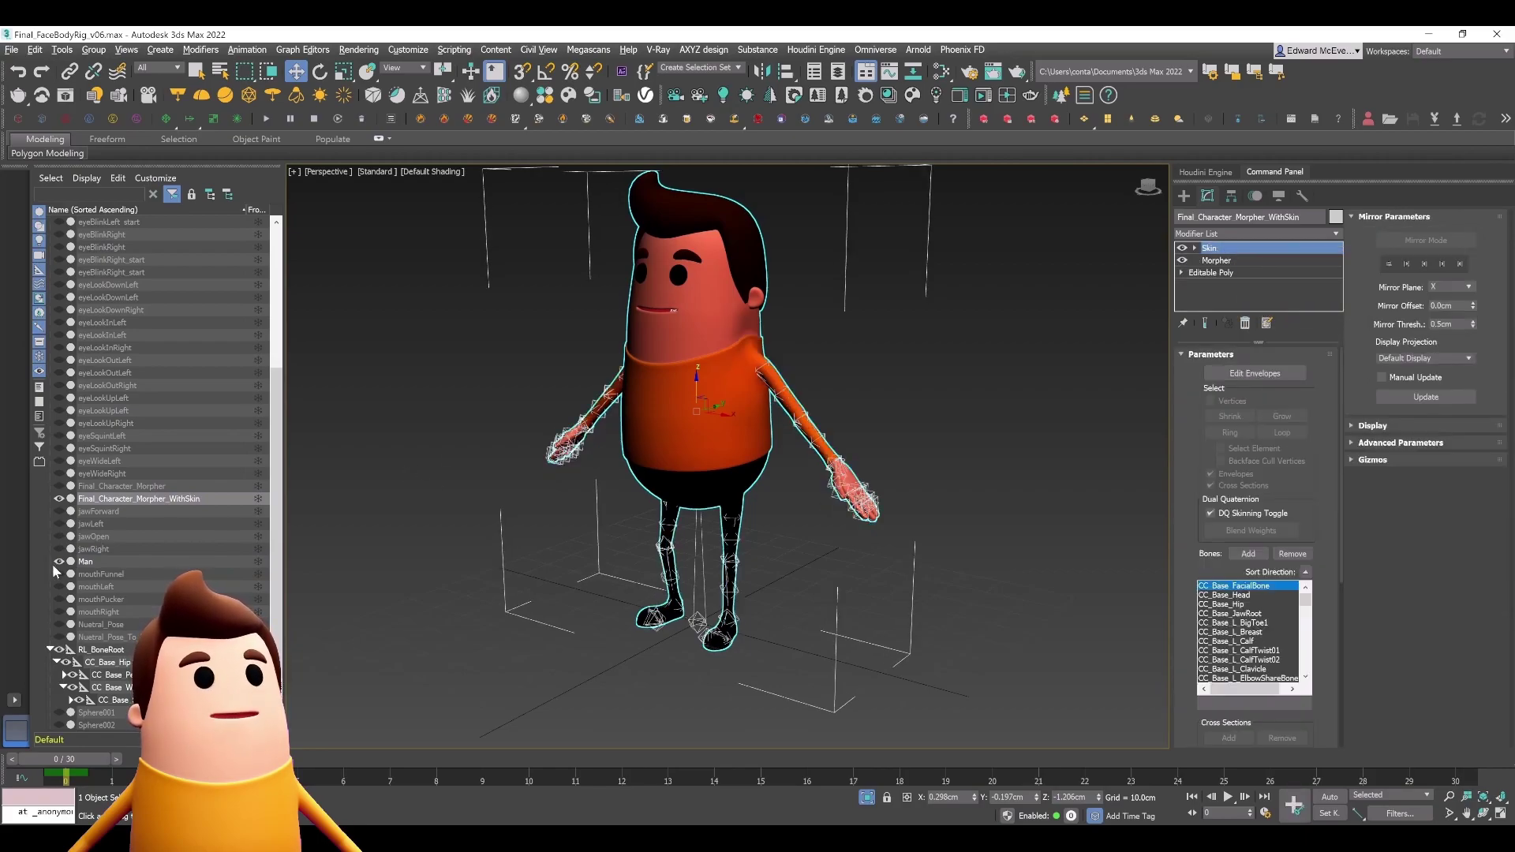
Hide the Man mesh, clear the selection and save the scene as Final_FaceBodyRig_v07.
left_click(986, 420)
left_click(667, 487)
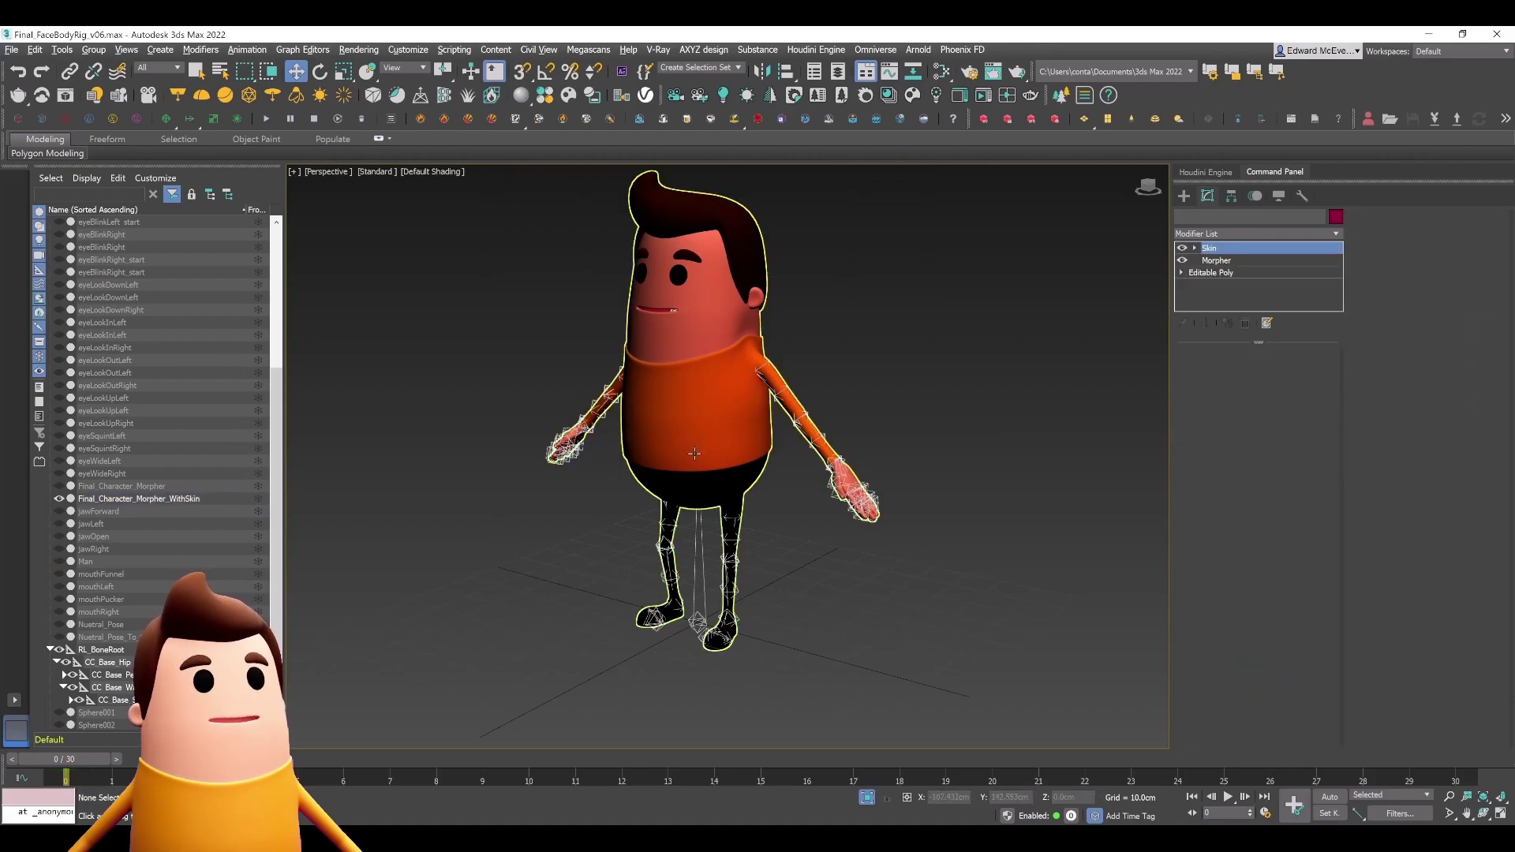
middle_click_drag(872, 449, 944, 423, "alt")
key("ctrl+s")
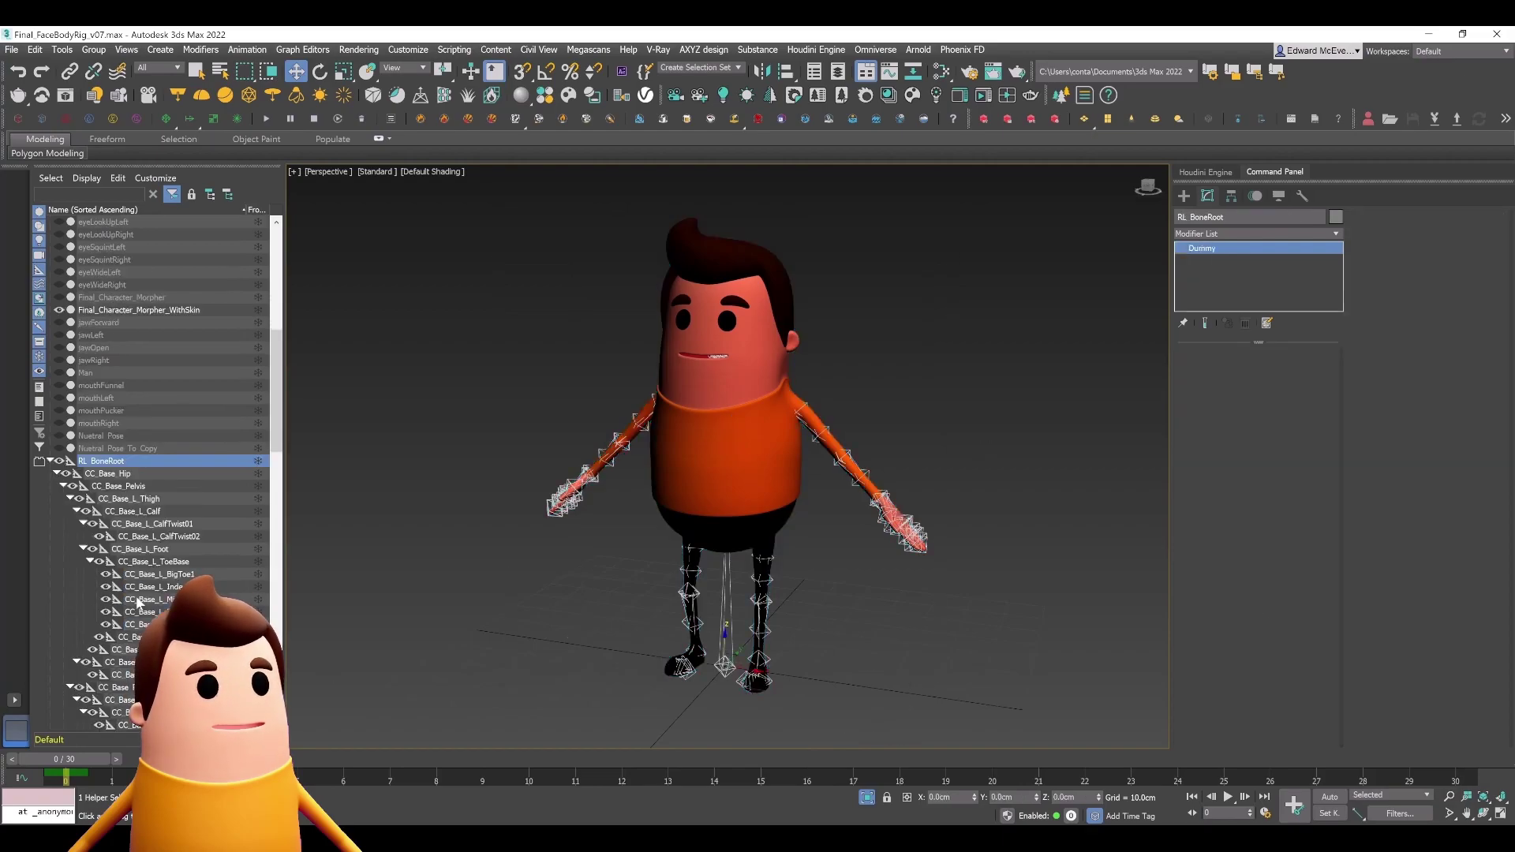
Look through the RL_BoneRoot bone hierarchy and select Final_Character_Morpher_WithSkin.
scroll(145, 597, "down", 6)
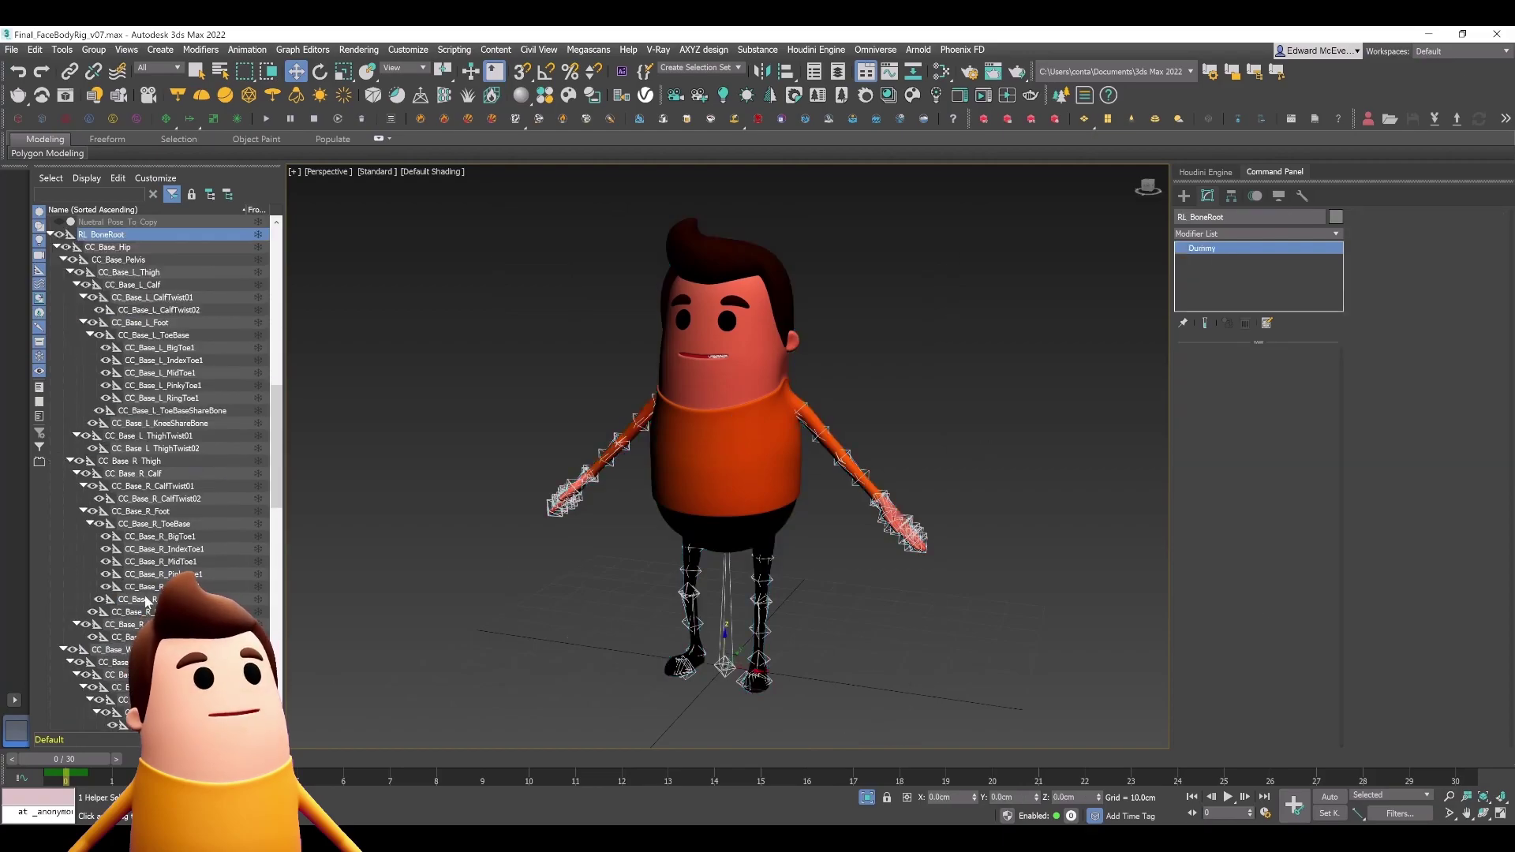
scroll(145, 597, "up", 10)
left_click(142, 464)
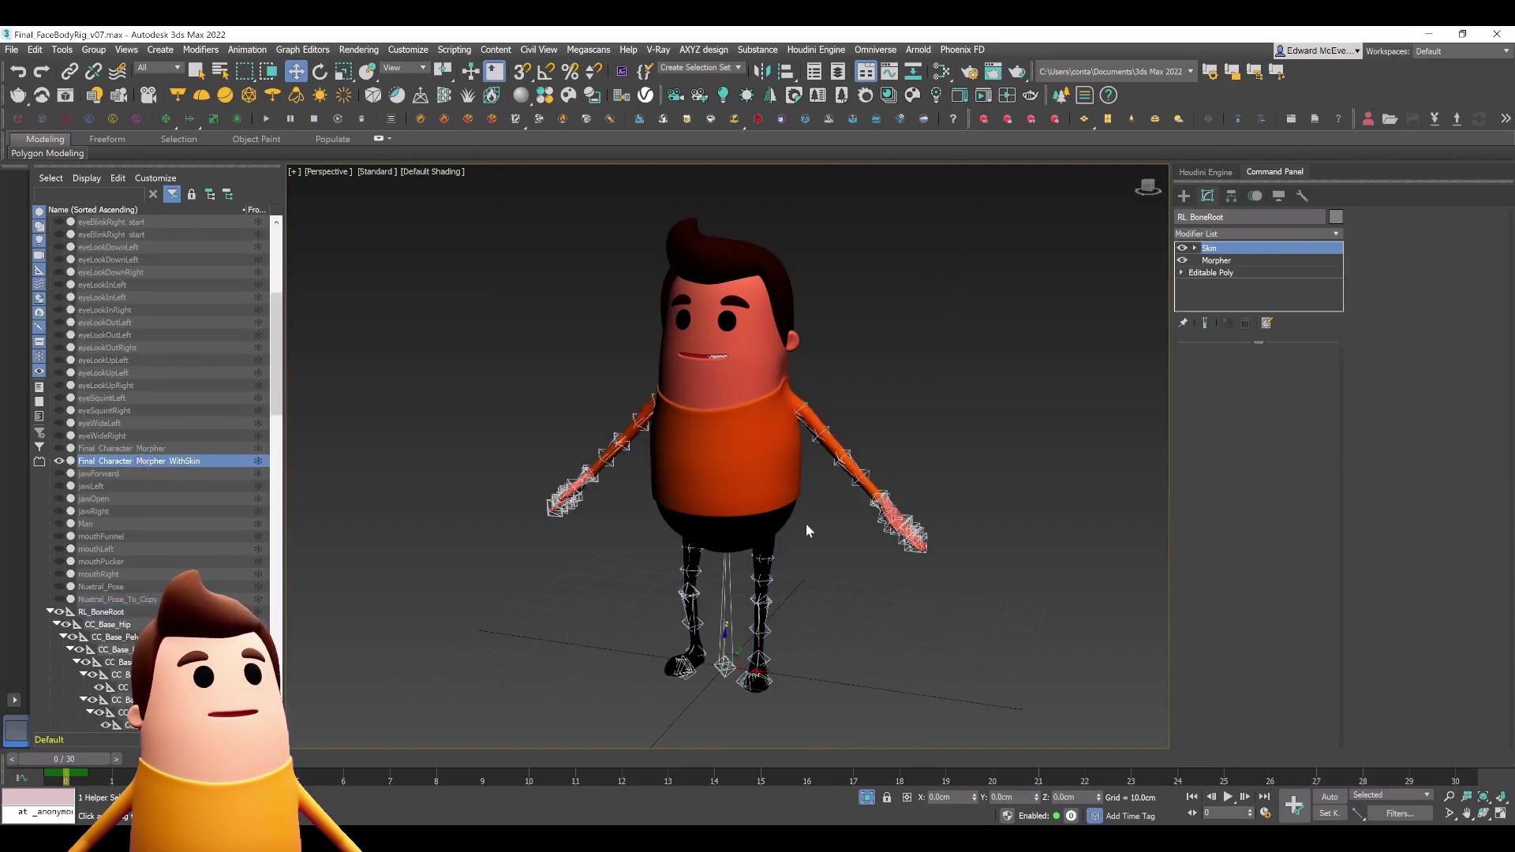
Find the CC_Base_L_Upperarm bone in wireframe display and rotate it to raise the arm, then bring it across the torso.
middle_click_drag(808, 529, 842, 528, "alt")
key("F3")
scroll(774, 364, "up", 8)
left_click(773, 362)
scroll(927, 465, "down", 10)
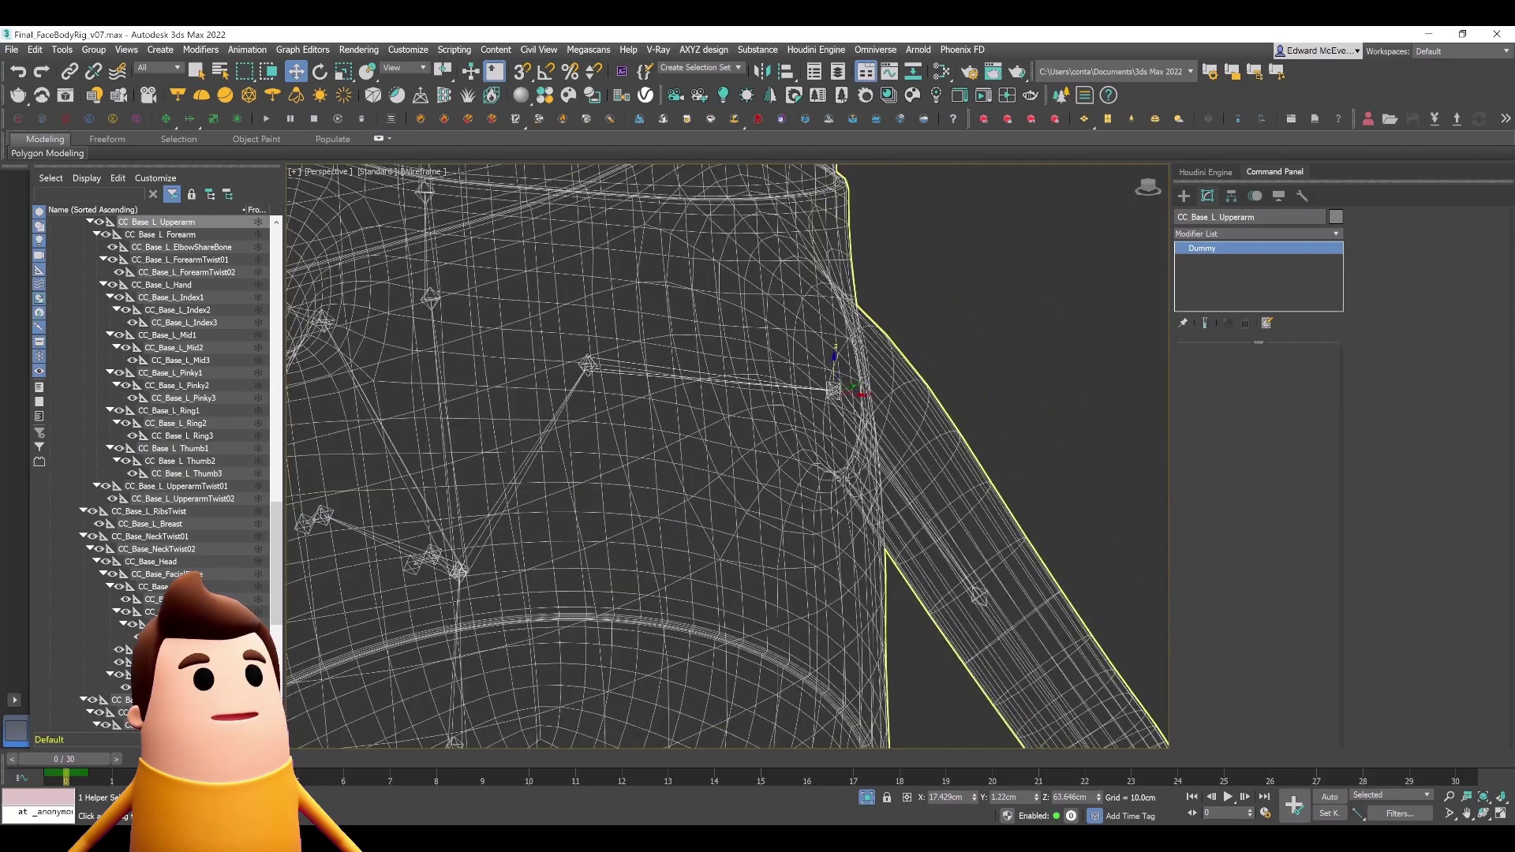
key("F3")
scroll(933, 470, "up", 4)
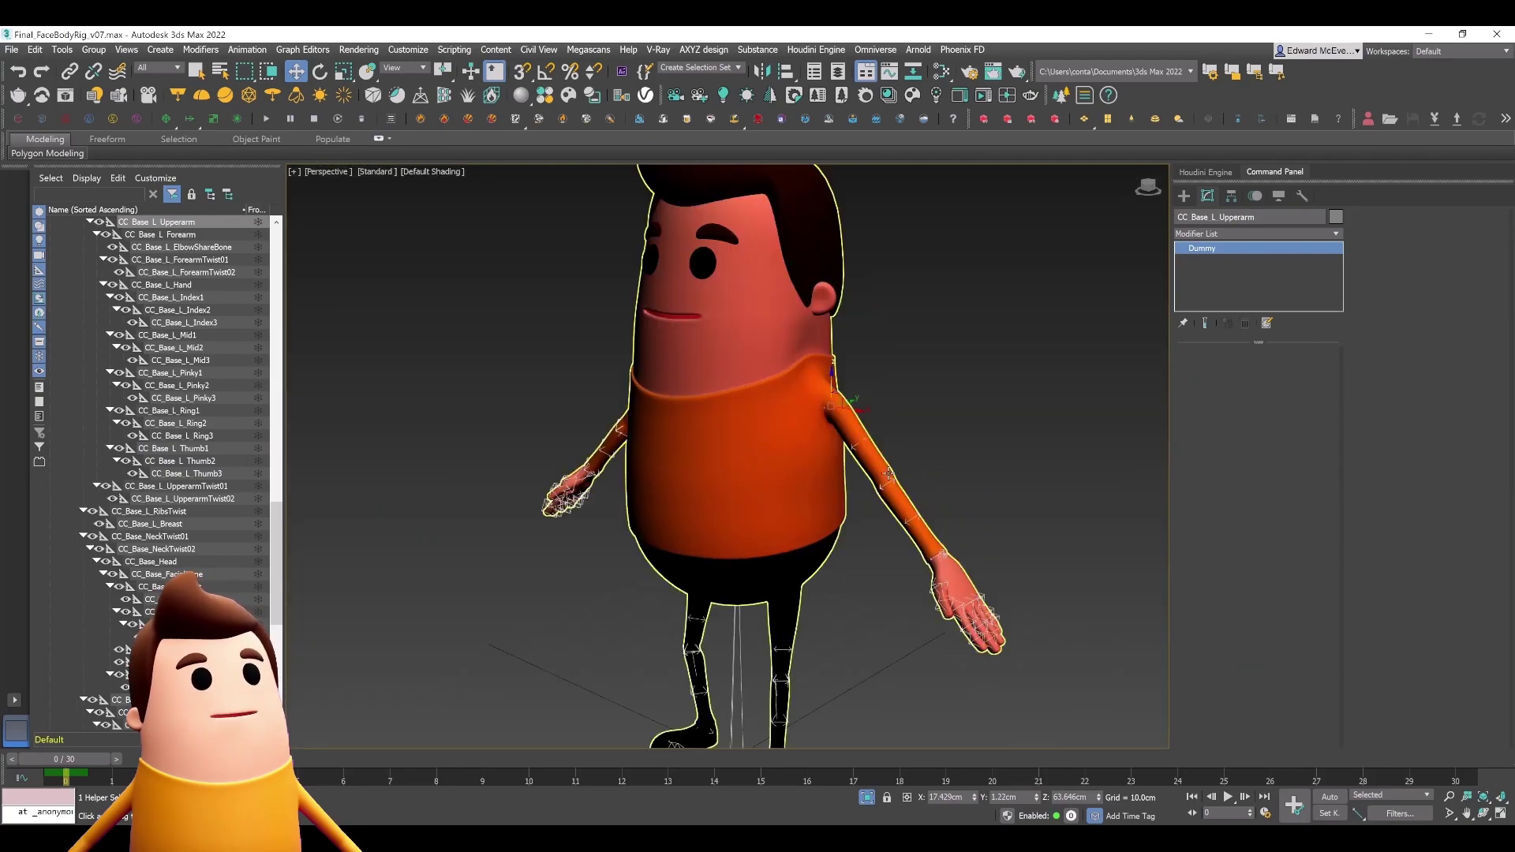
key("e")
left_click_drag(856, 392, 851, 312)
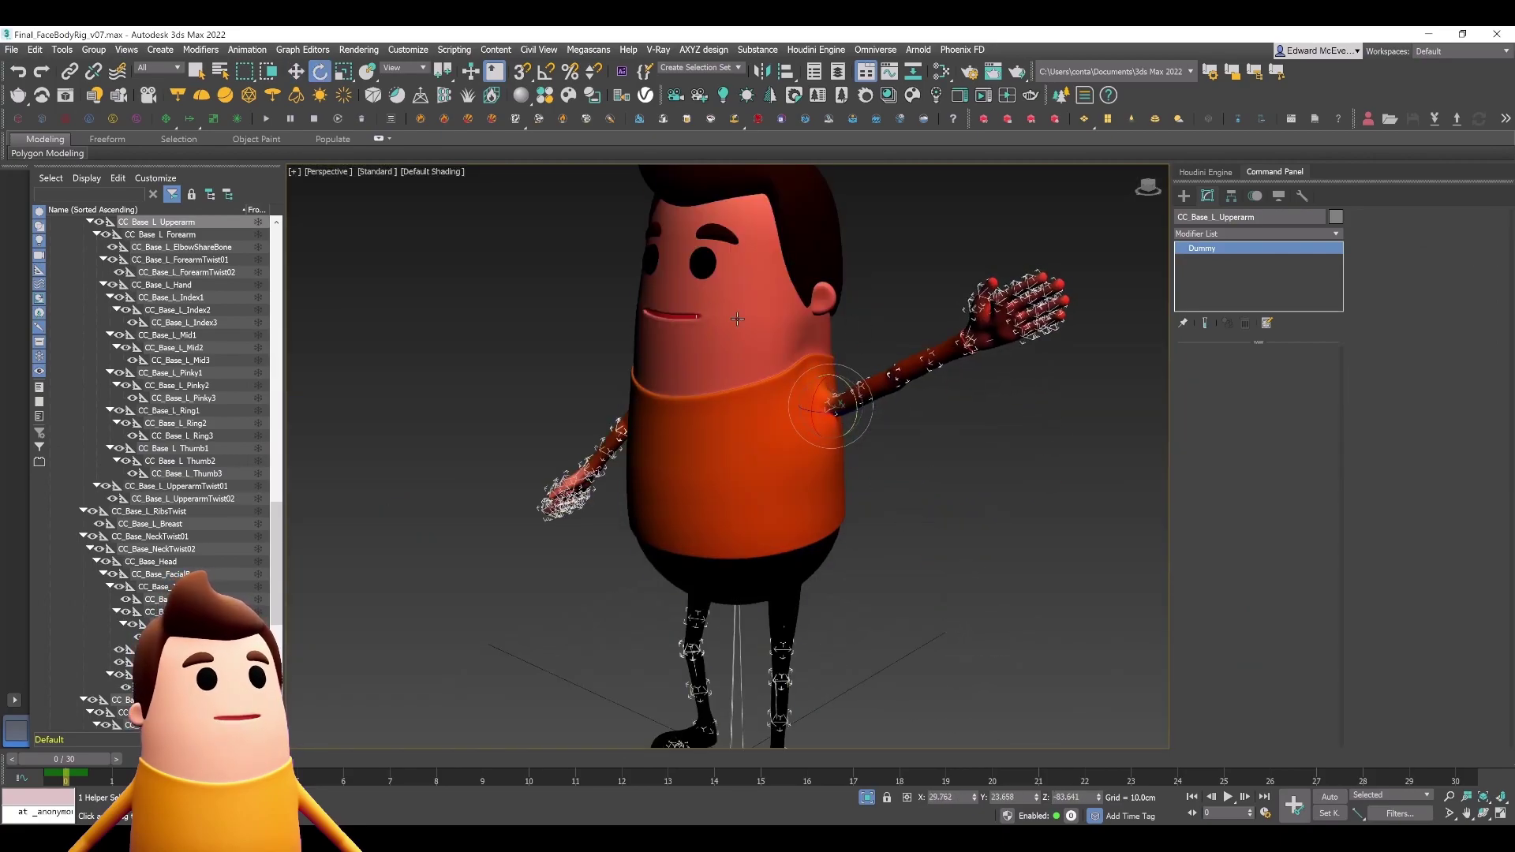
left_click_drag(861, 388, 784, 417)
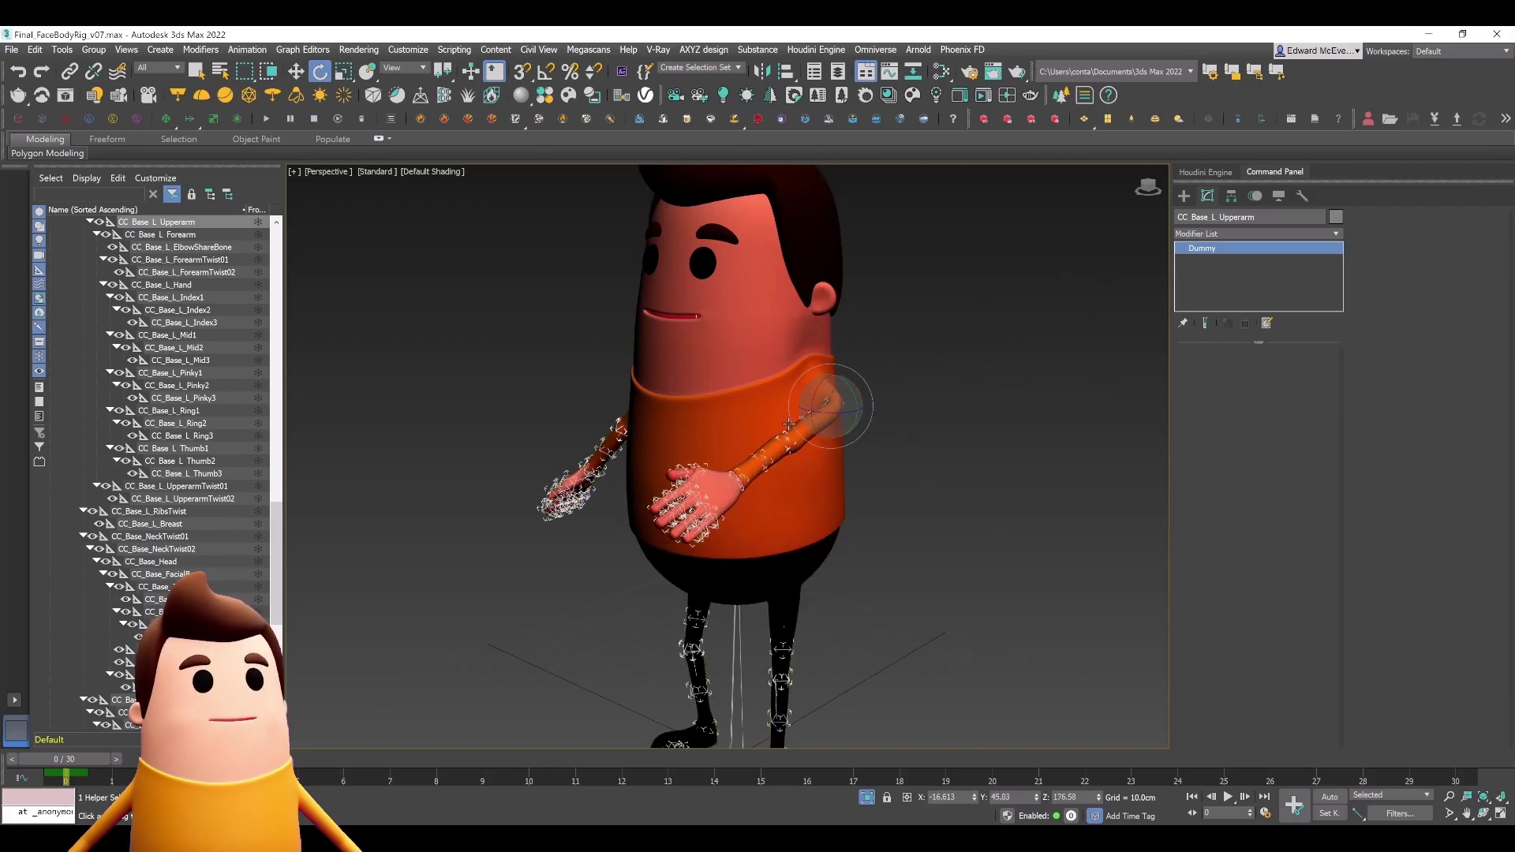
Set the eyeBlinkRight Morpher channel of Final_Character_Morpher_WithSkin to 100 and deselect the mesh to test it with the posed arm.
left_click(750, 308)
left_click(1207, 260)
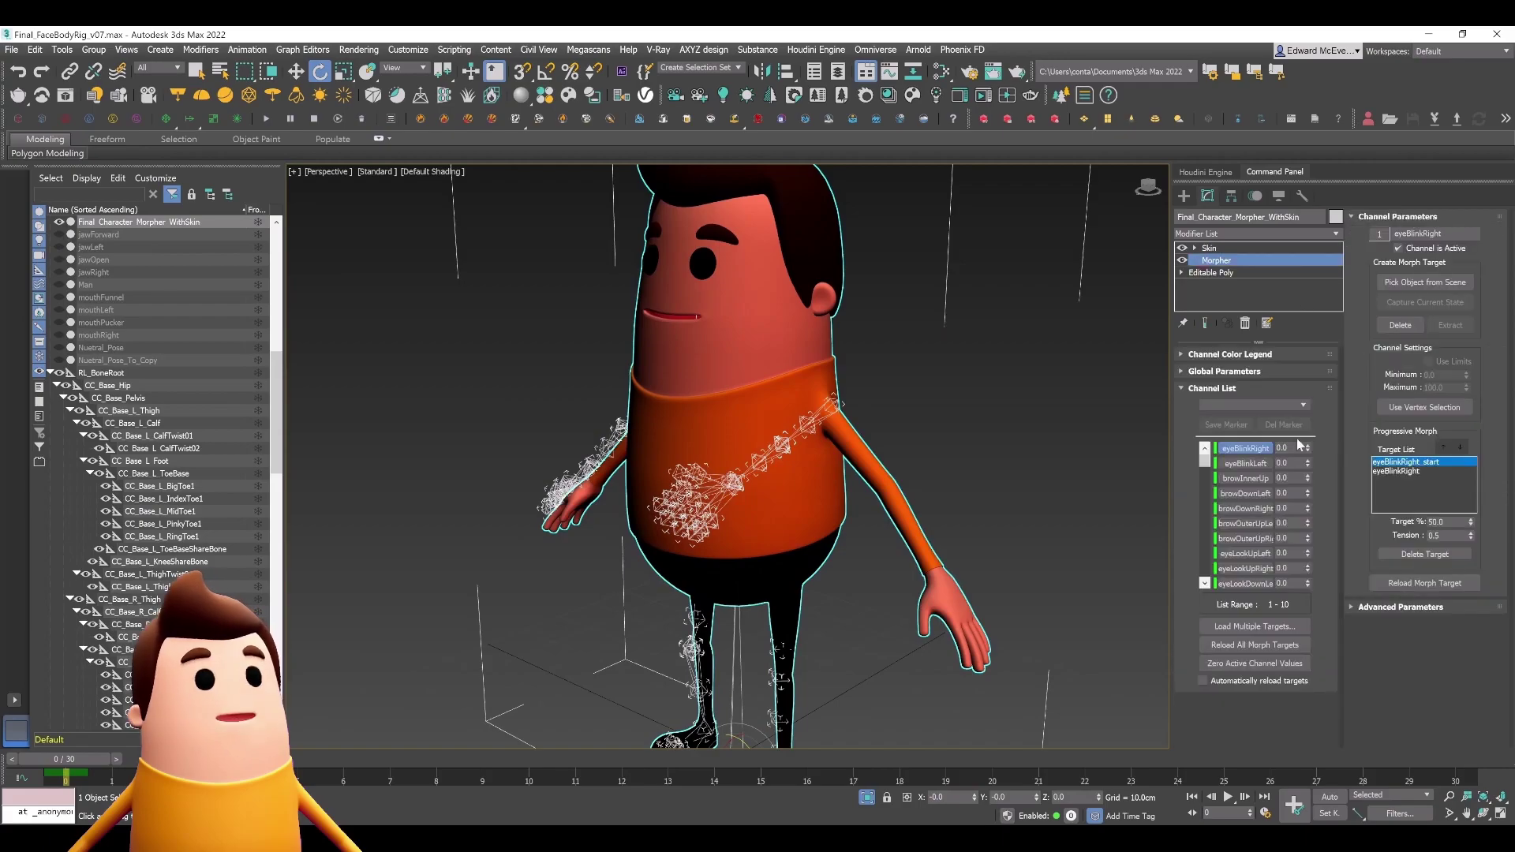
left_click_drag(1306, 446, 1295, 353)
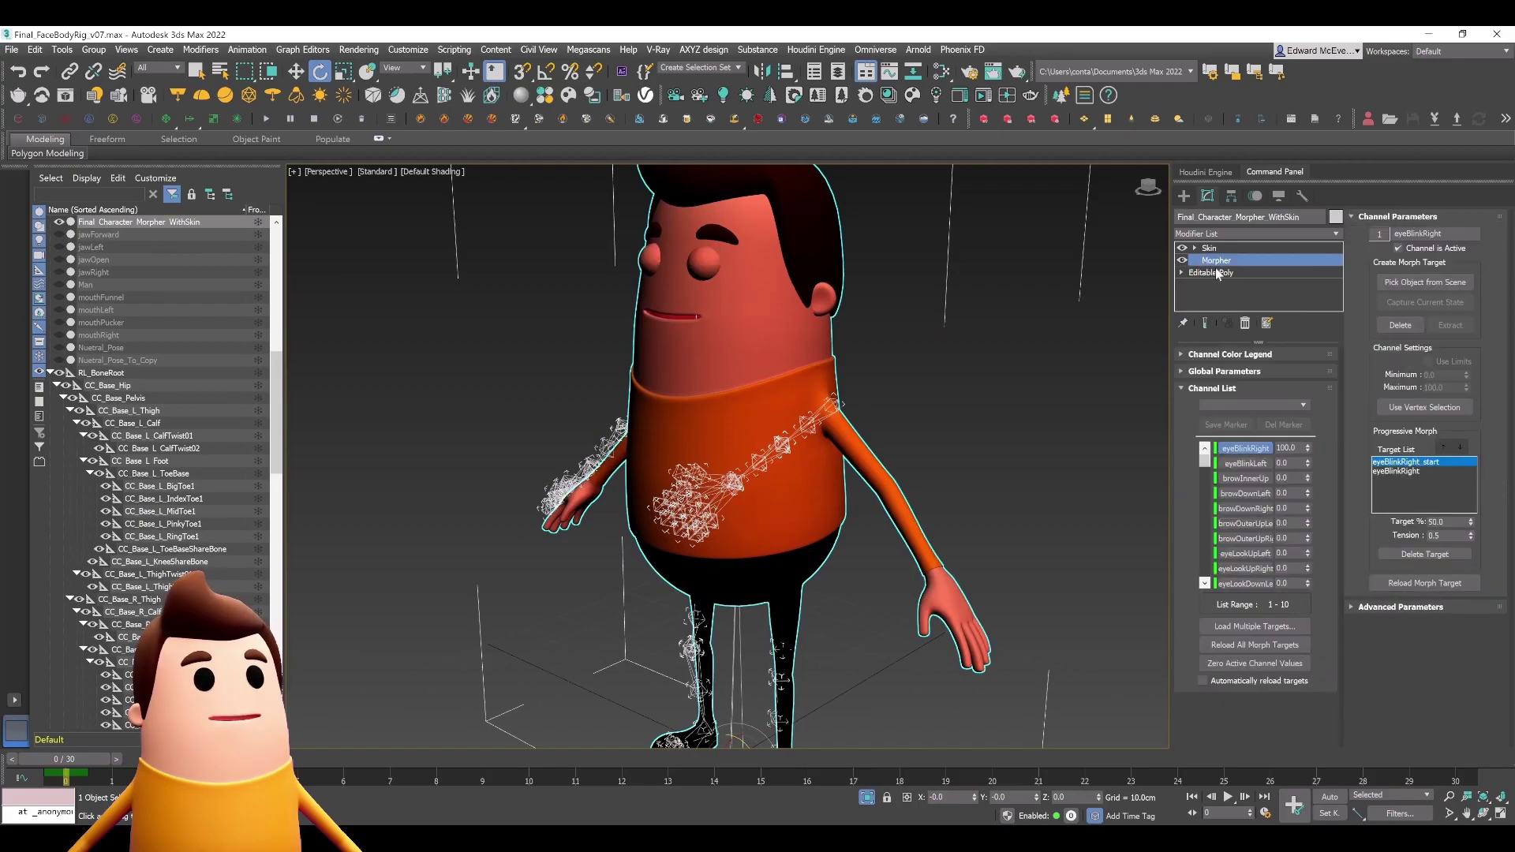
left_click(1061, 340)
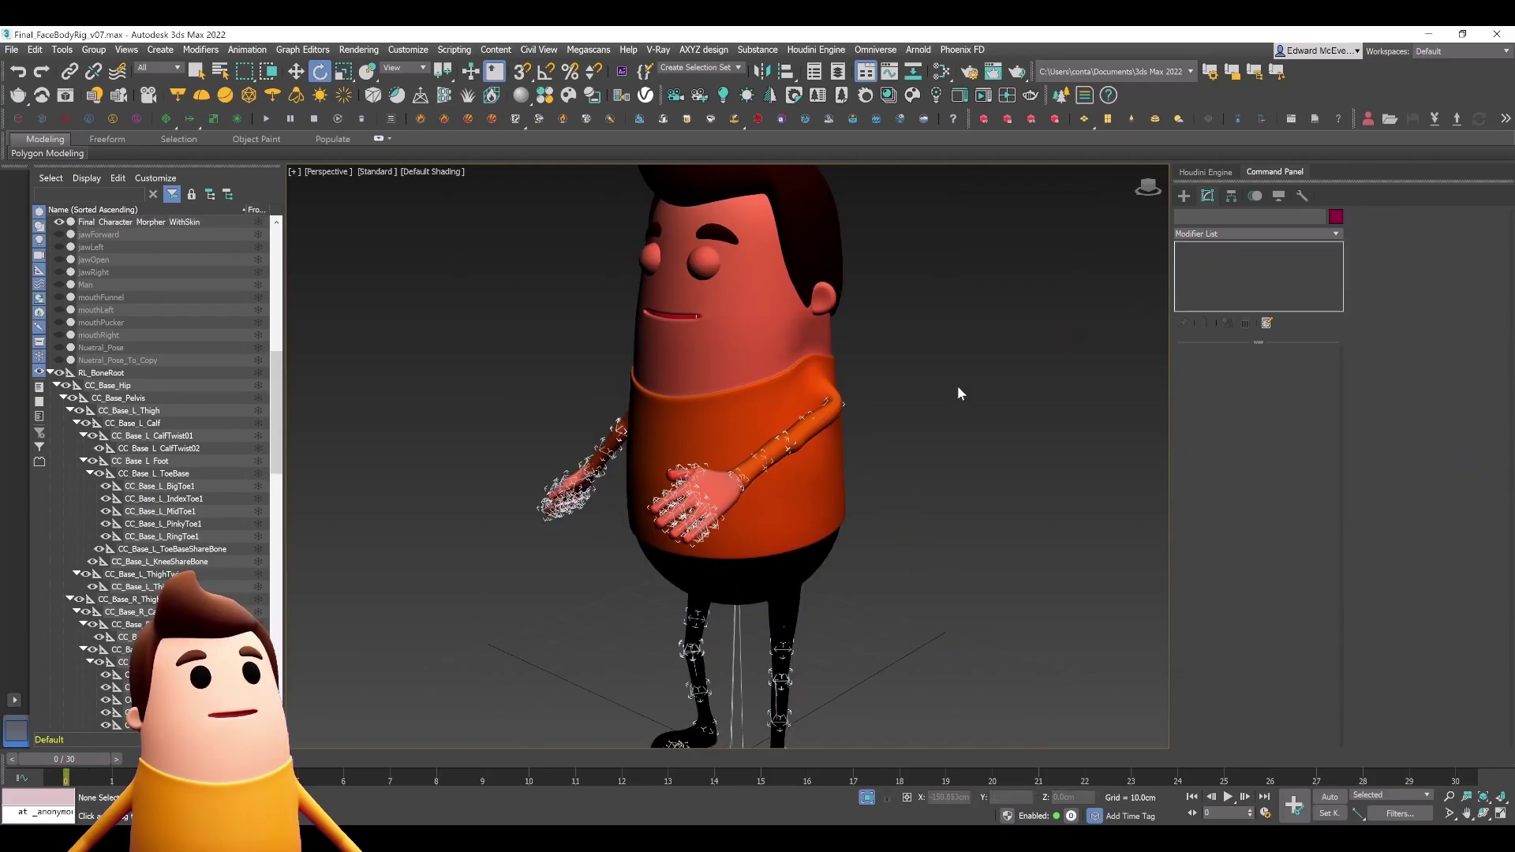
left_click(792, 393)
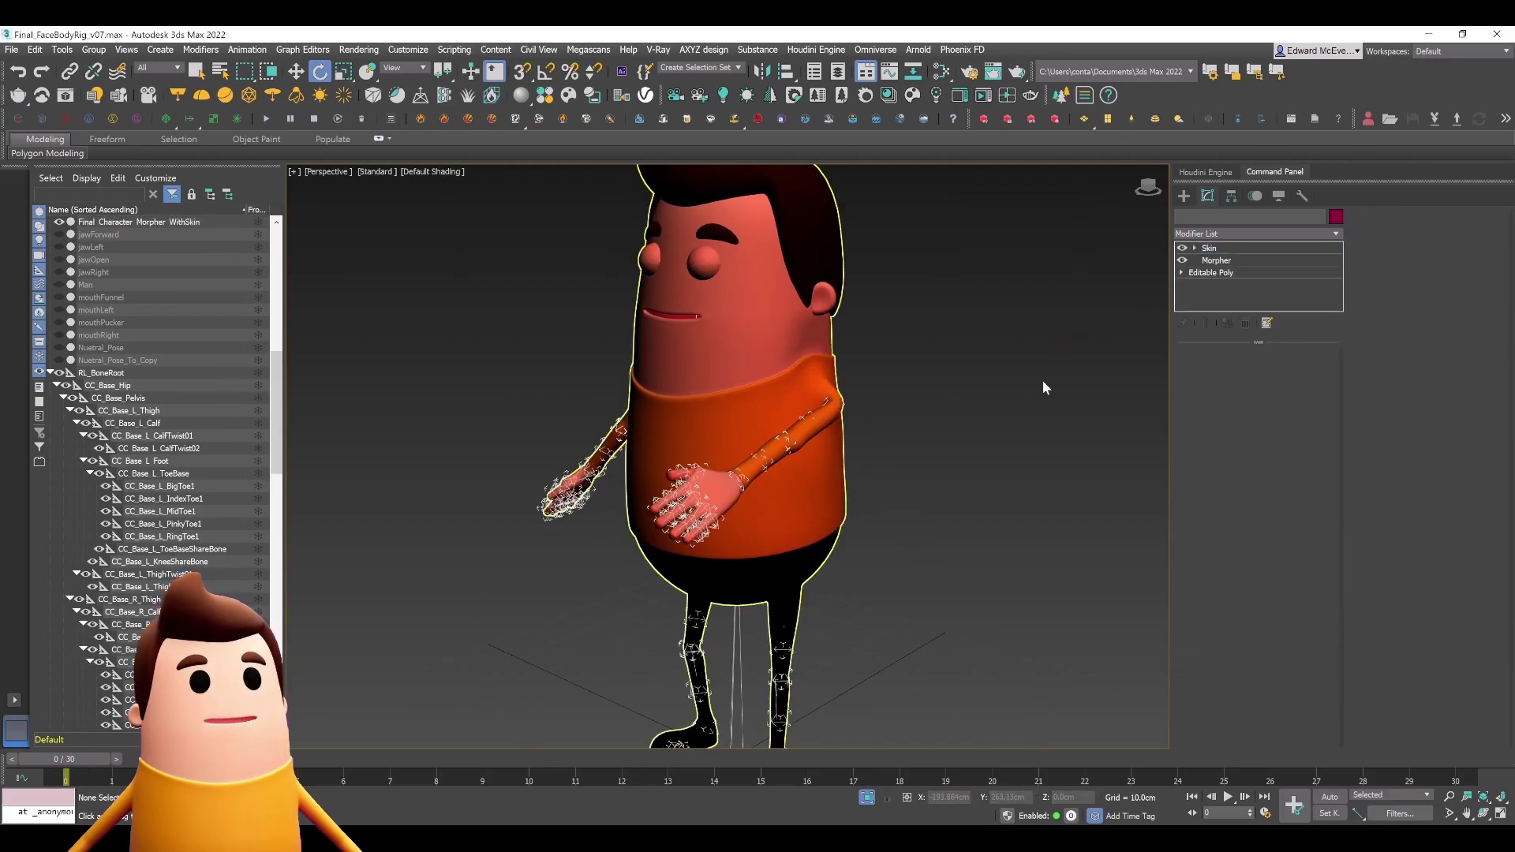
Set the browDownLeft and browDownRight Morpher channels of Final_Character_Morpher_WithSkin to 100 to test the brows with the skinned body.
left_click(1222, 261)
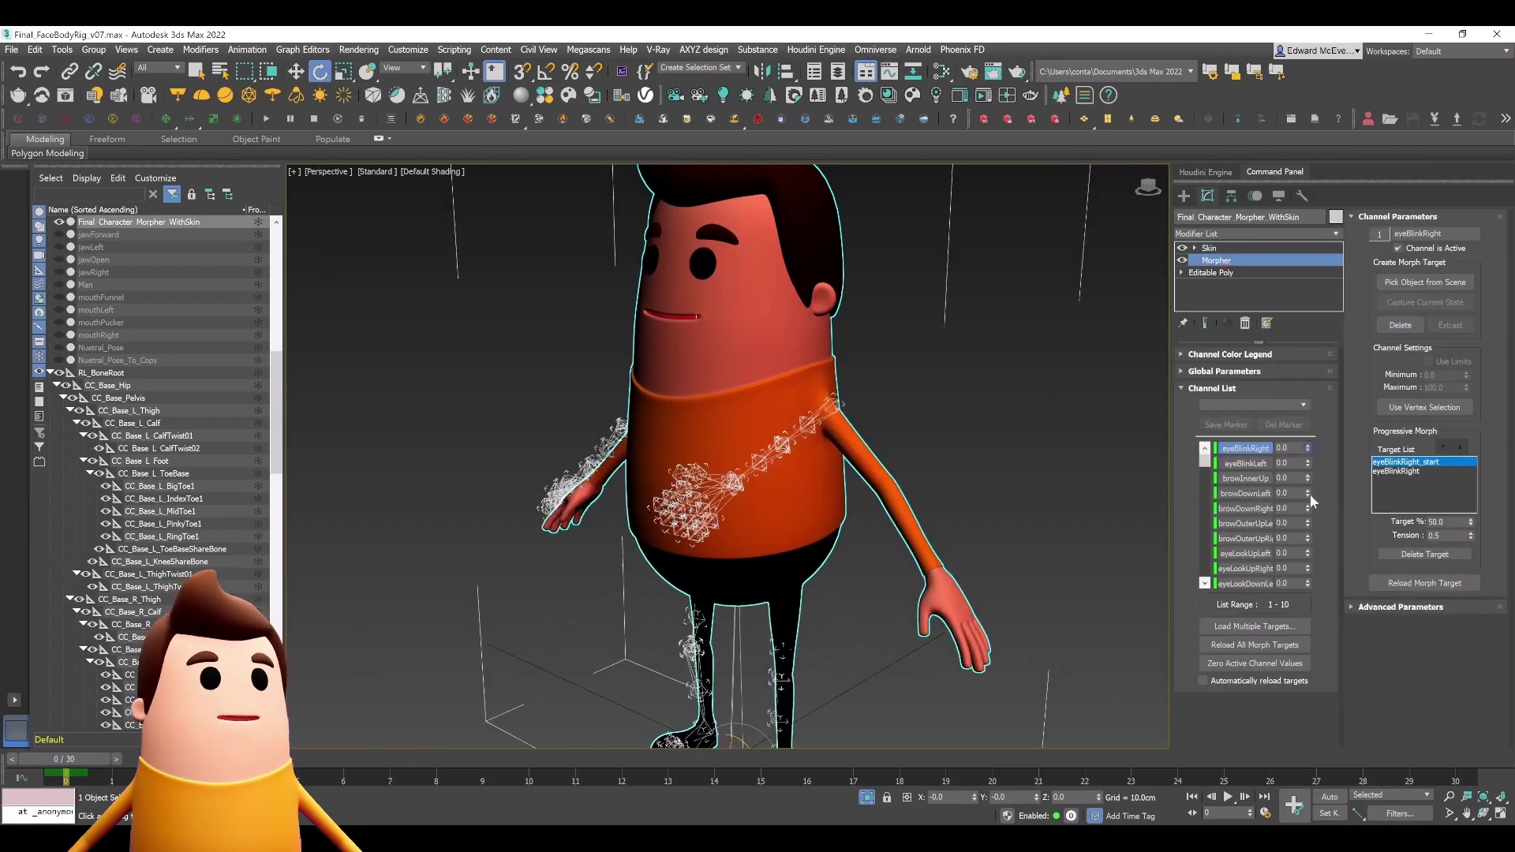
middle_click_drag(1009, 438, 1039, 442, "alt")
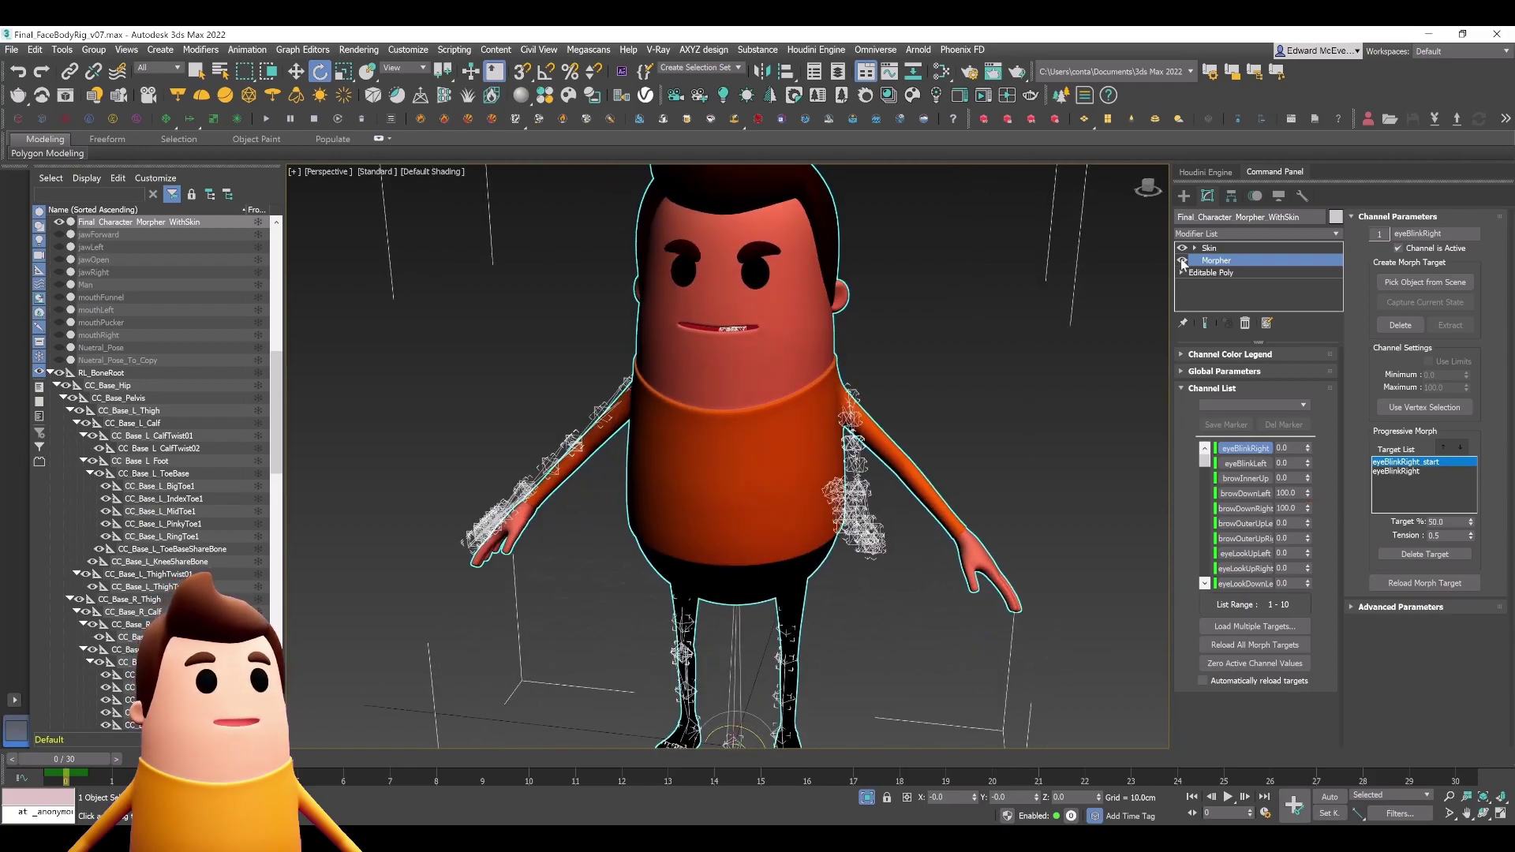
left_click(1085, 310)
middle_click_drag(1013, 472, 1074, 460, "alt")
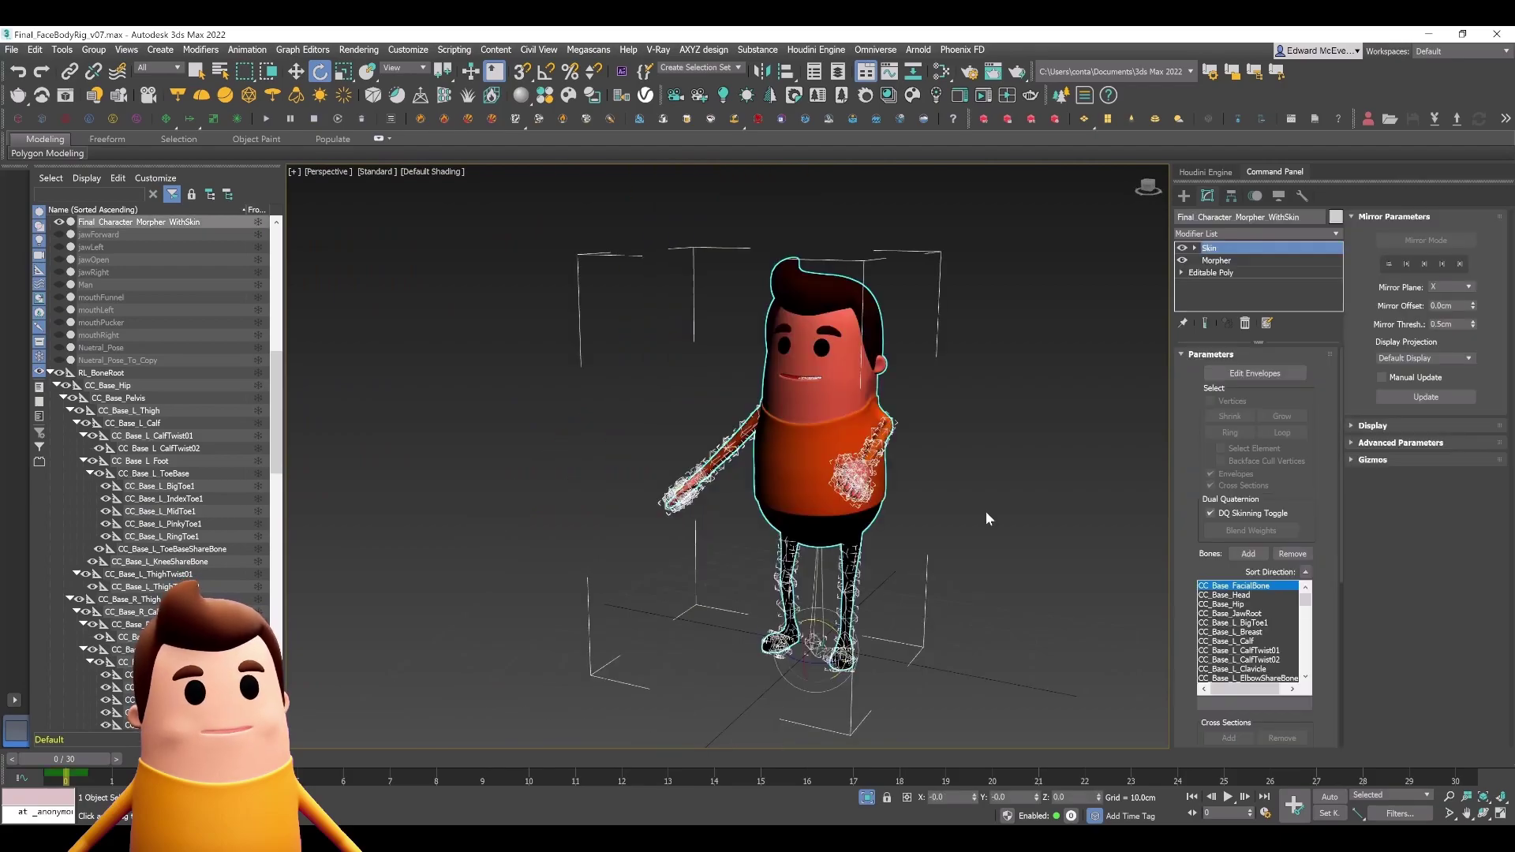
Undo the test changes back through the CC_Base_L_Upperarm rotation so the arm is in its rest pose, and clear the selection.
key("ctrl+z")
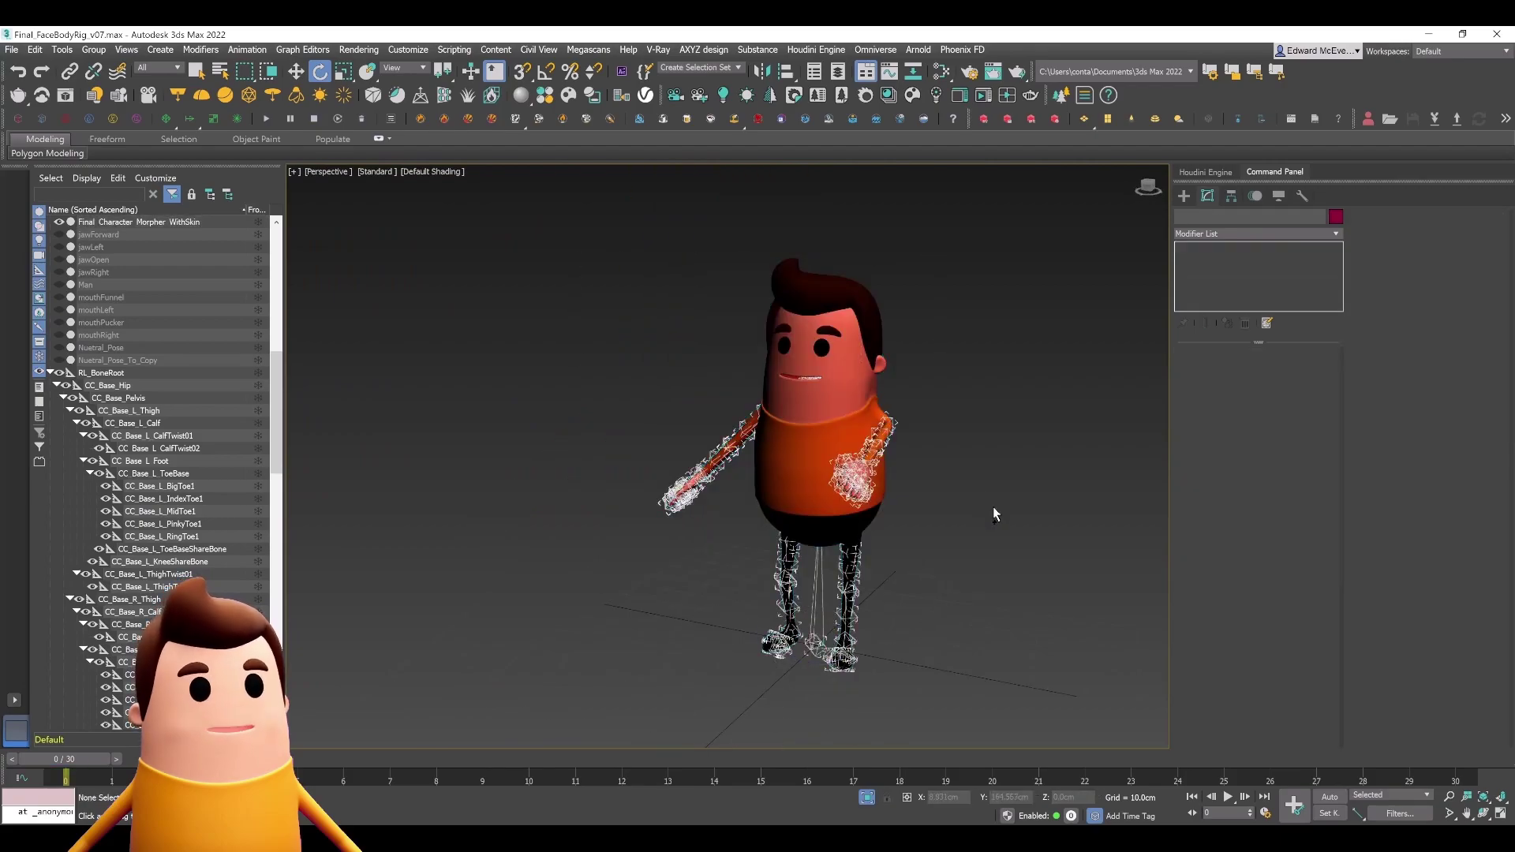
key("ctrl+z")
key("ctrl+z")
key("ctrl+z")
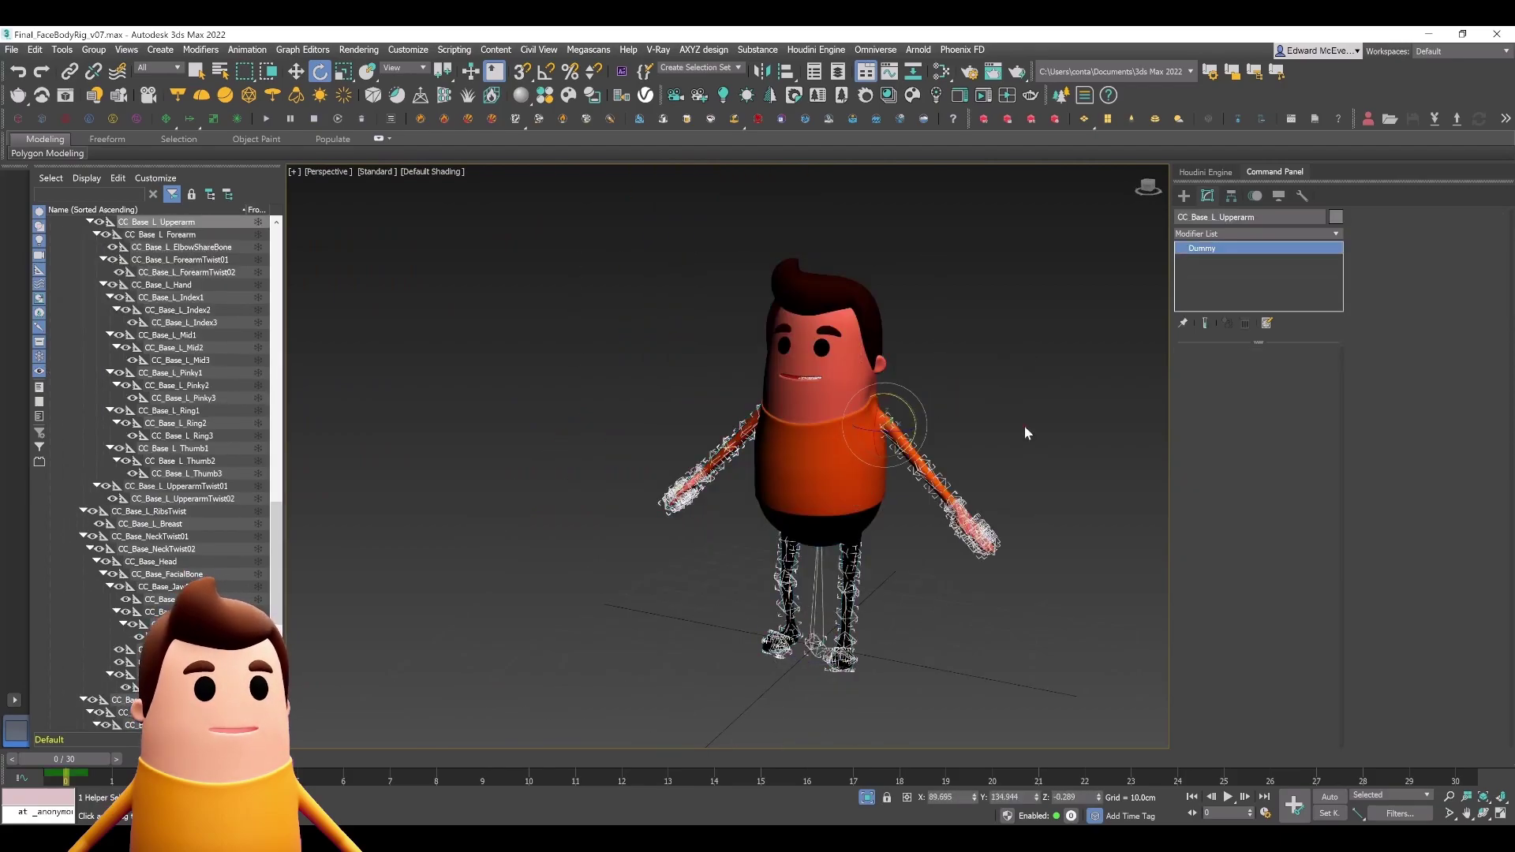
left_click(1025, 426)
Select the whole visible character mesh together with all of its rig bones.
scroll(1021, 447, "up", 3)
scroll(1023, 447, "down", 4)
middle_click_drag(1045, 420, 1102, 423, "alt")
middle_click_drag(846, 336, 586, 335)
left_click_drag(1042, 731, 1042, 728)
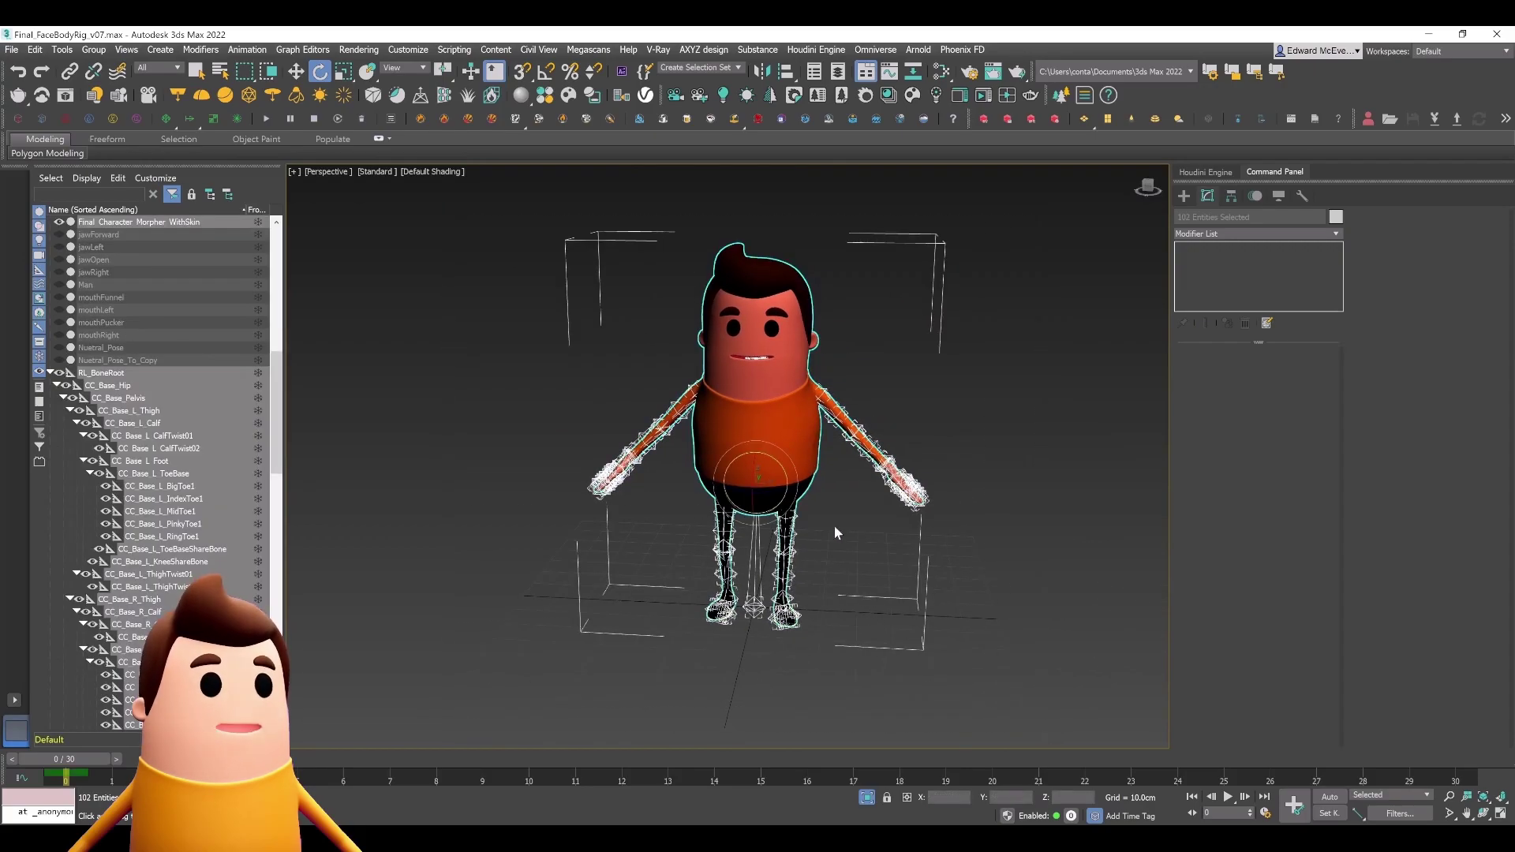
Export the selection as an FBX into the Dude_VTube folder with a Dude_VTube file name ending in UnrealEngine.
scroll(155, 418, "up", 2)
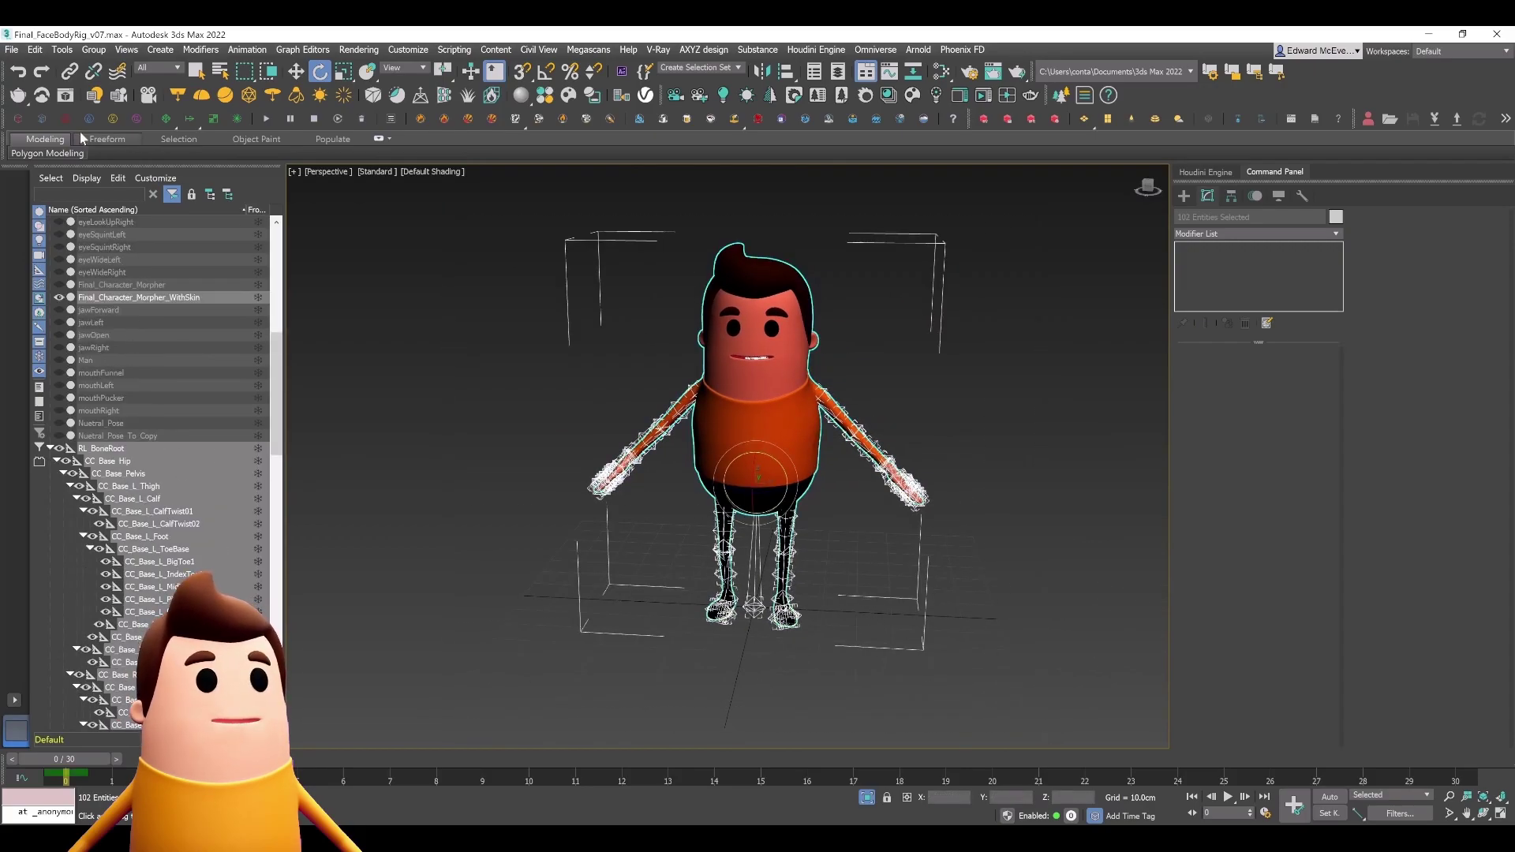
left_click(13, 50)
mouse_move(95, 250)
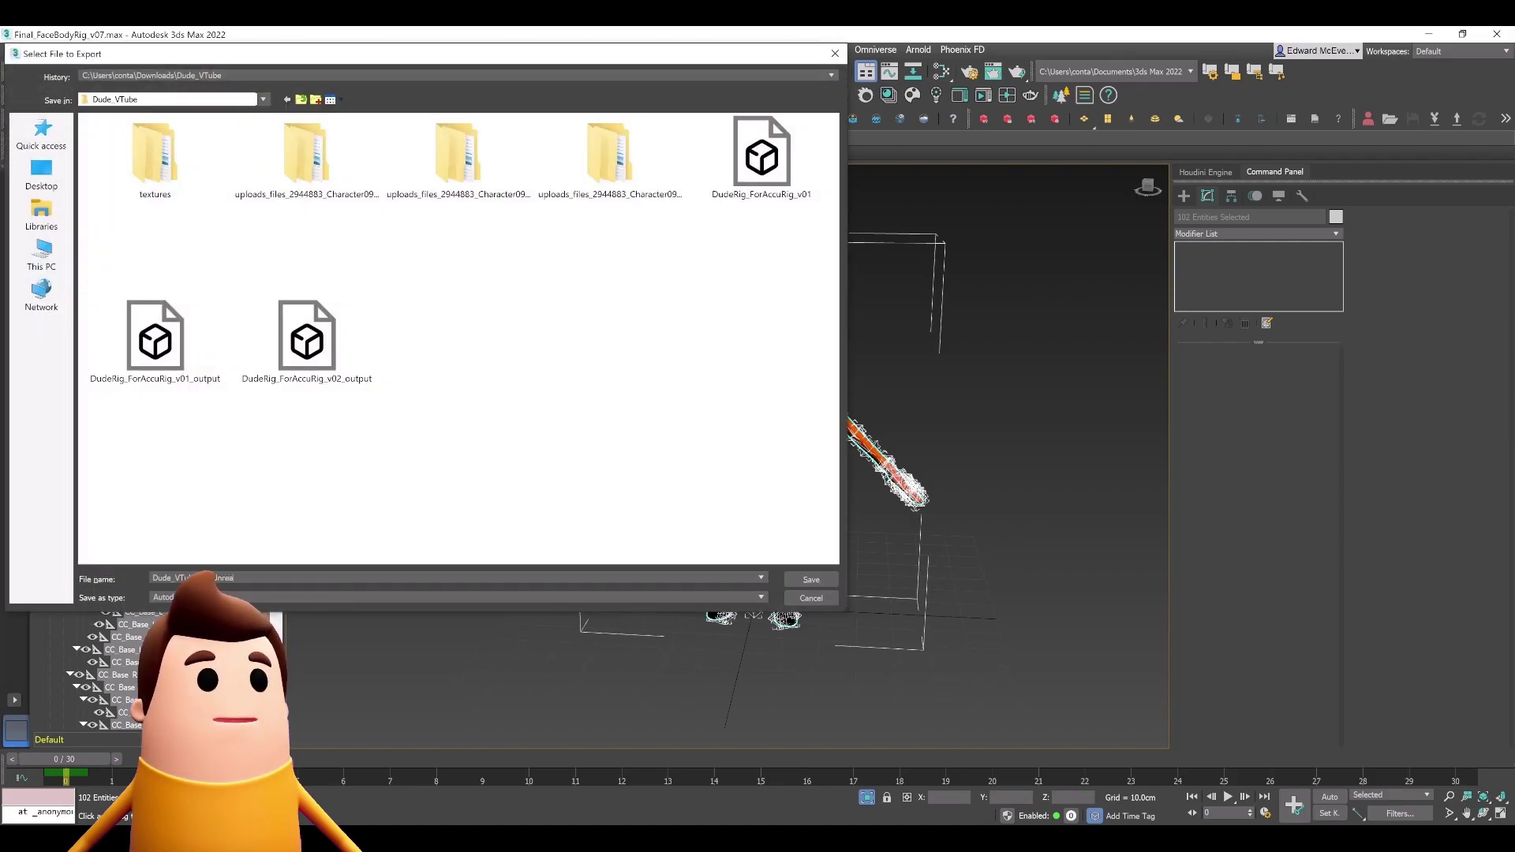
type("lEngine")
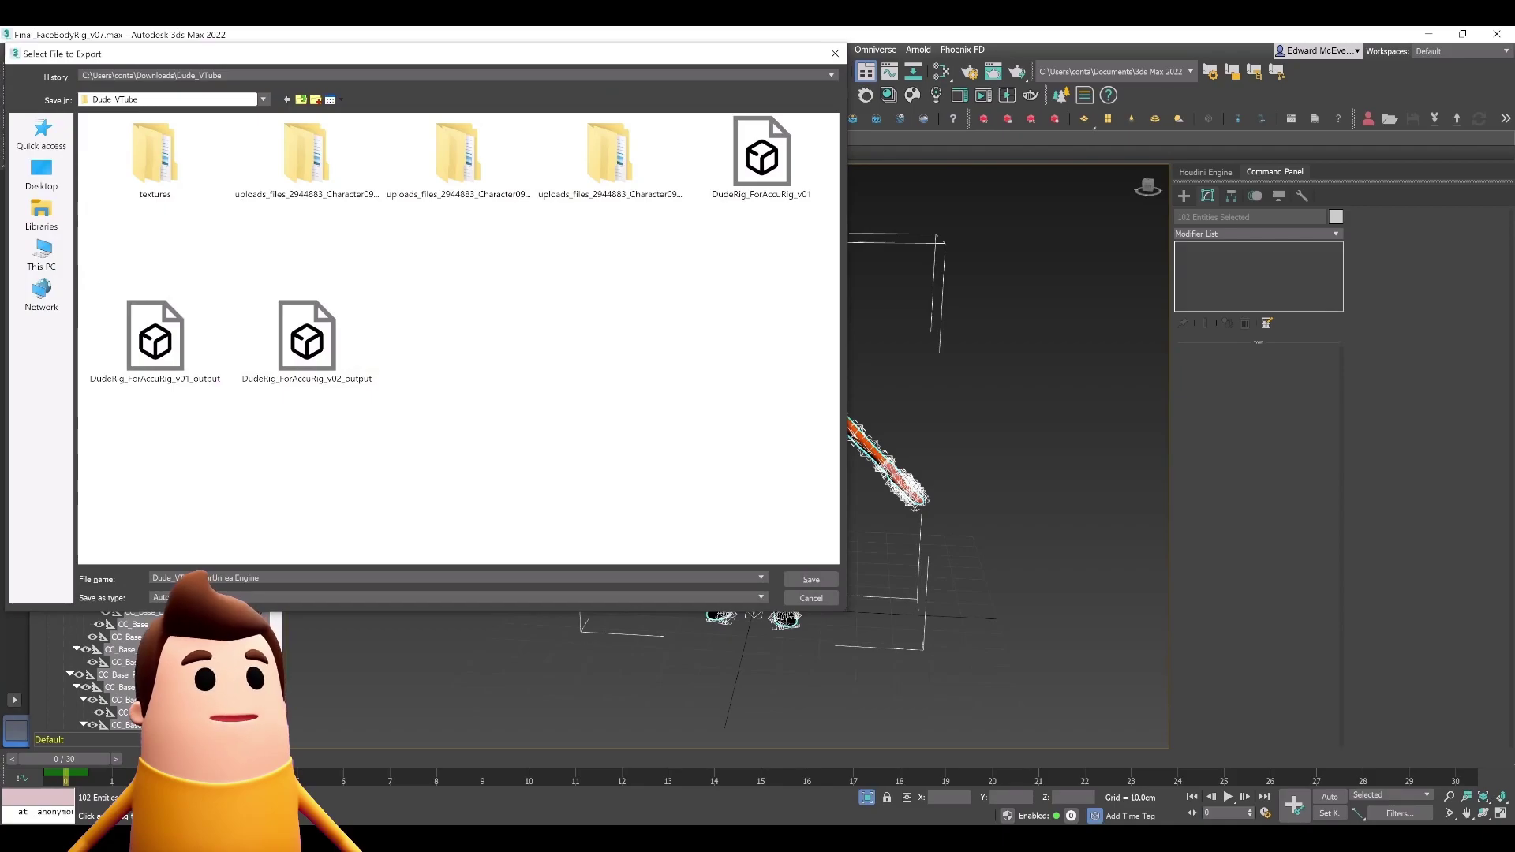
key("Return")
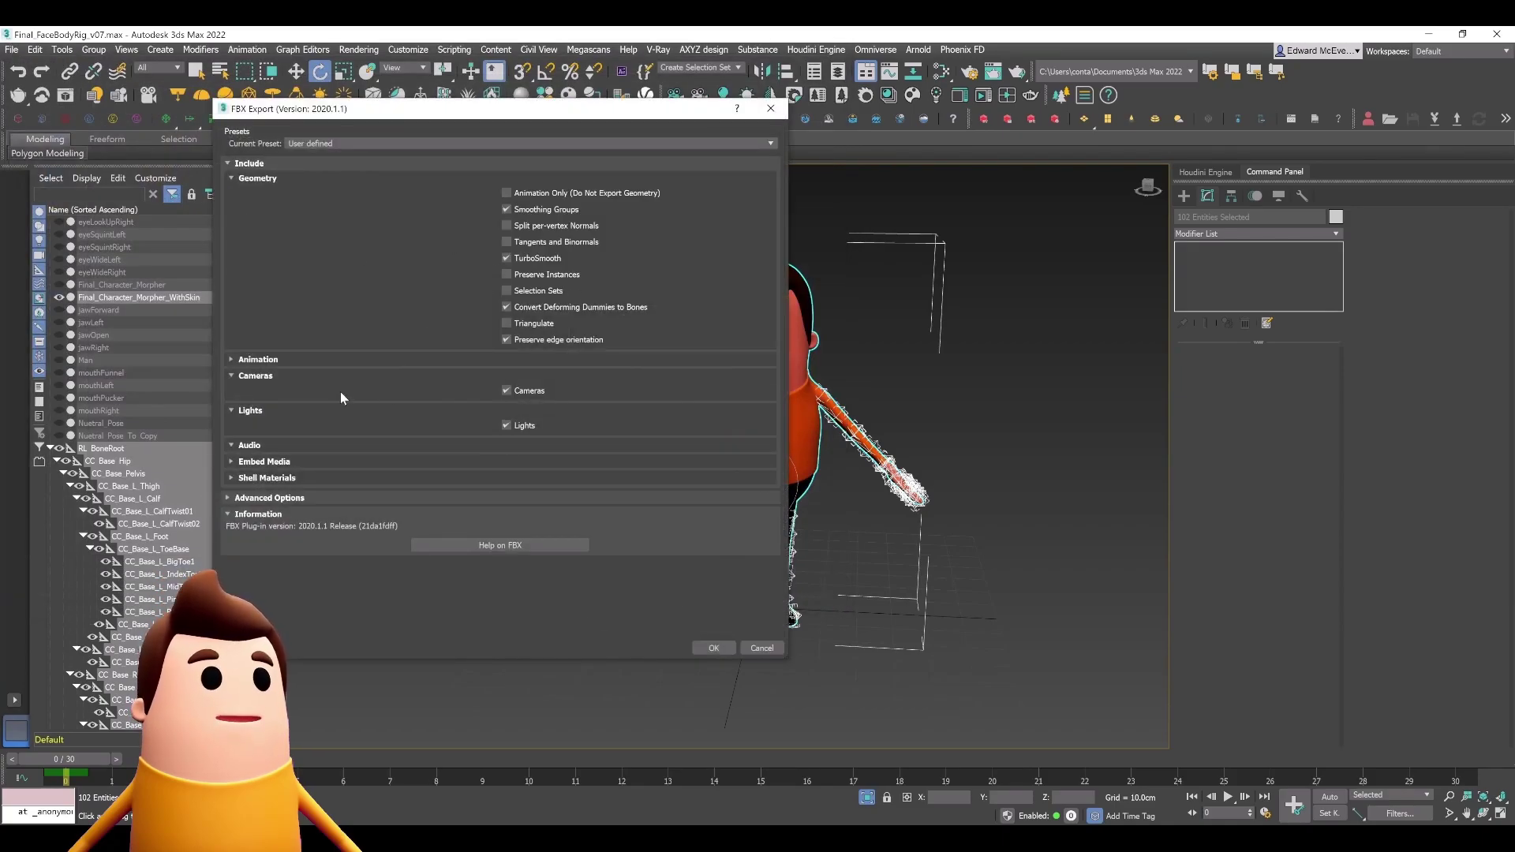
Enable Animation with the Skins and Morphs deformations in the FBX export options and review the Point Cache, Characters and Units settings.
left_click(254, 359)
left_click(257, 377)
scroll(382, 379, "down", 3)
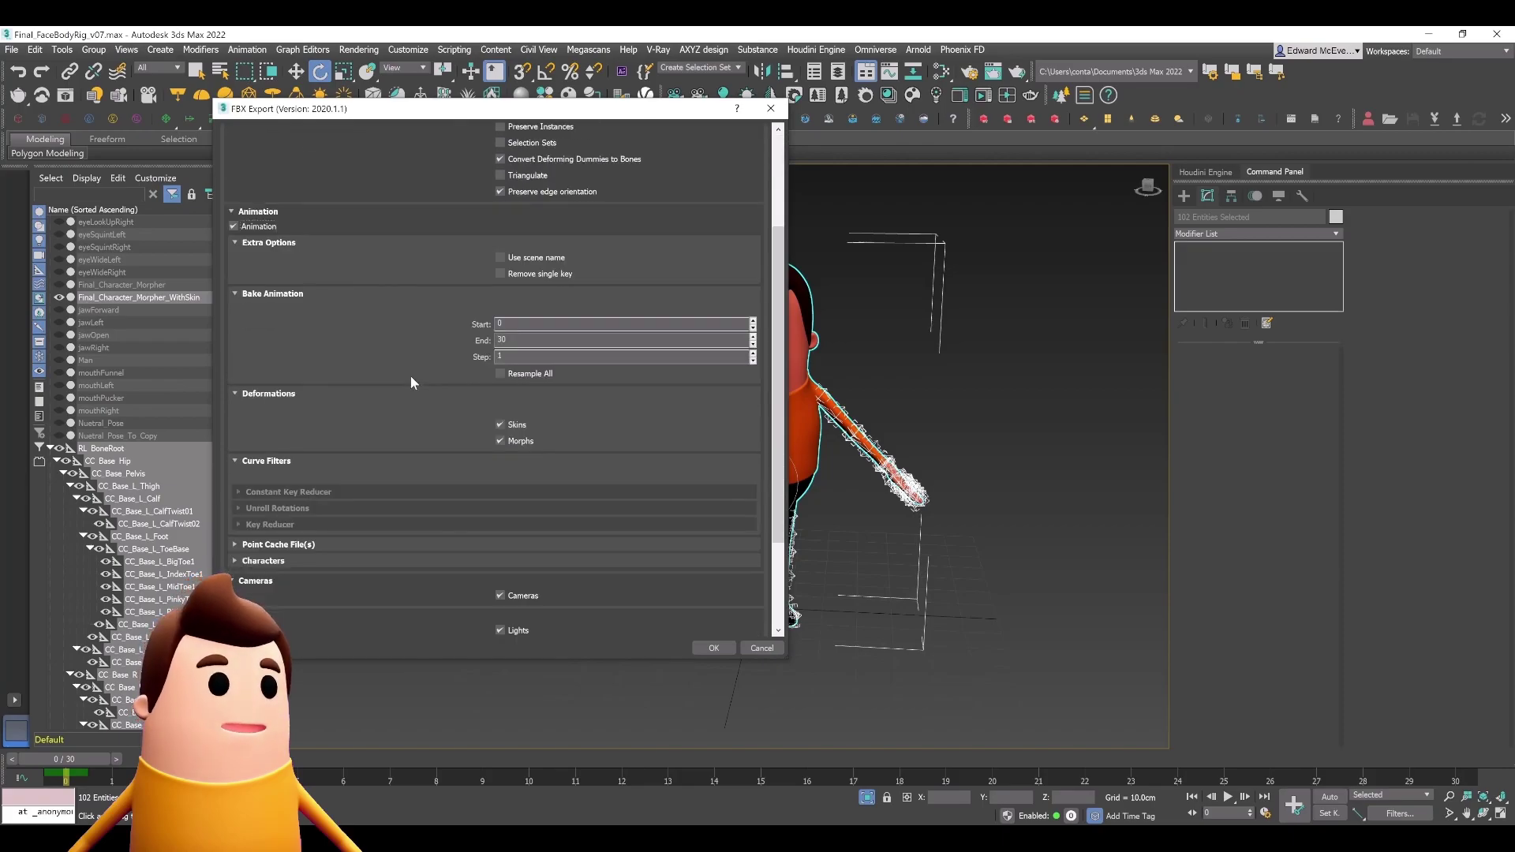
scroll(411, 378, "down", 2)
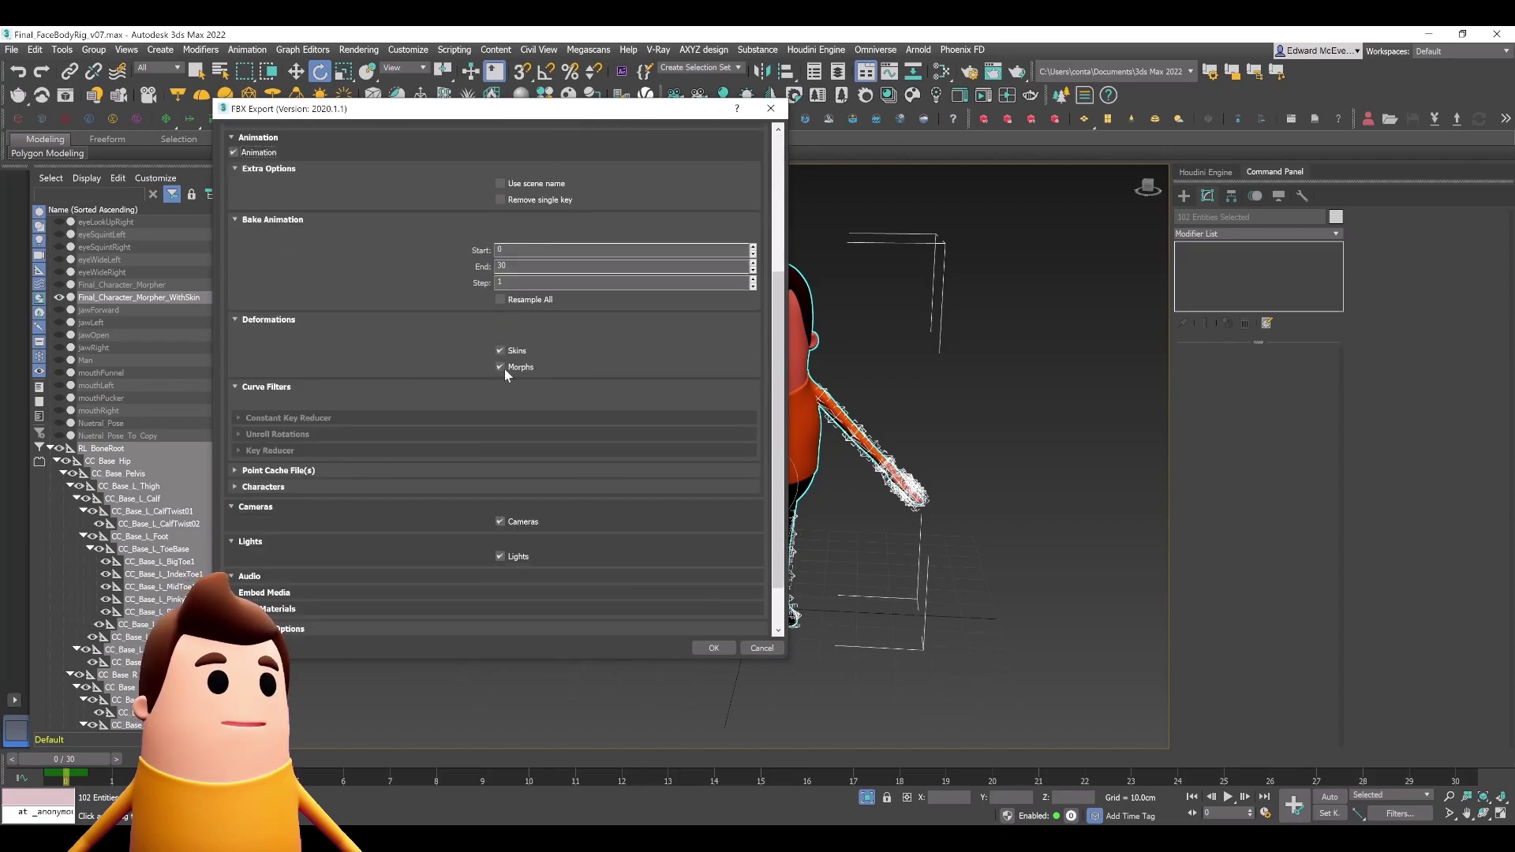
scroll(415, 462, "down", 2)
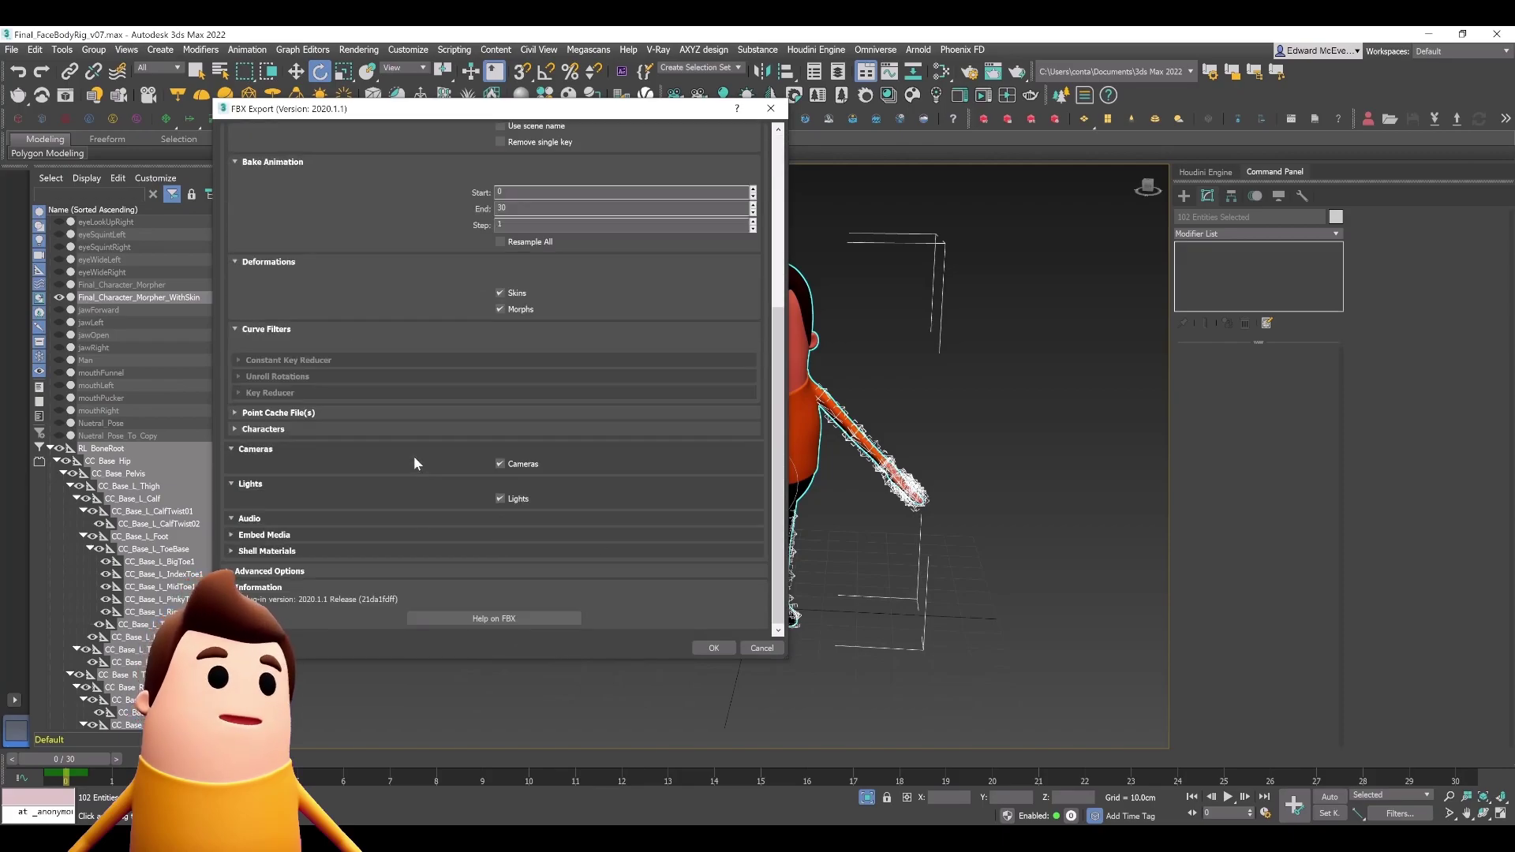
left_click(312, 425)
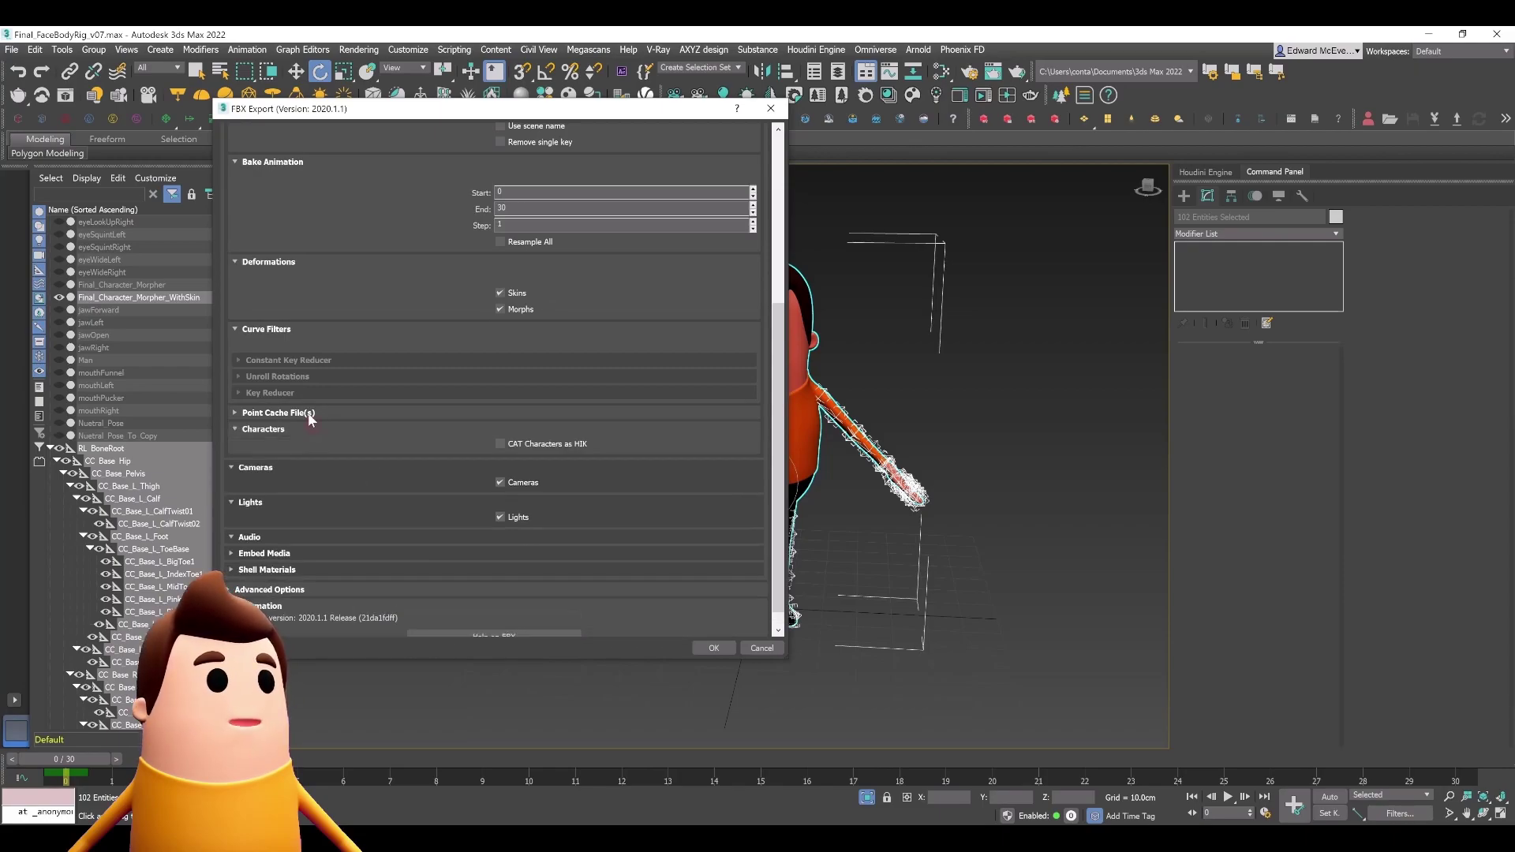
left_click(308, 414)
scroll(336, 433, "down", 2)
left_click(528, 566)
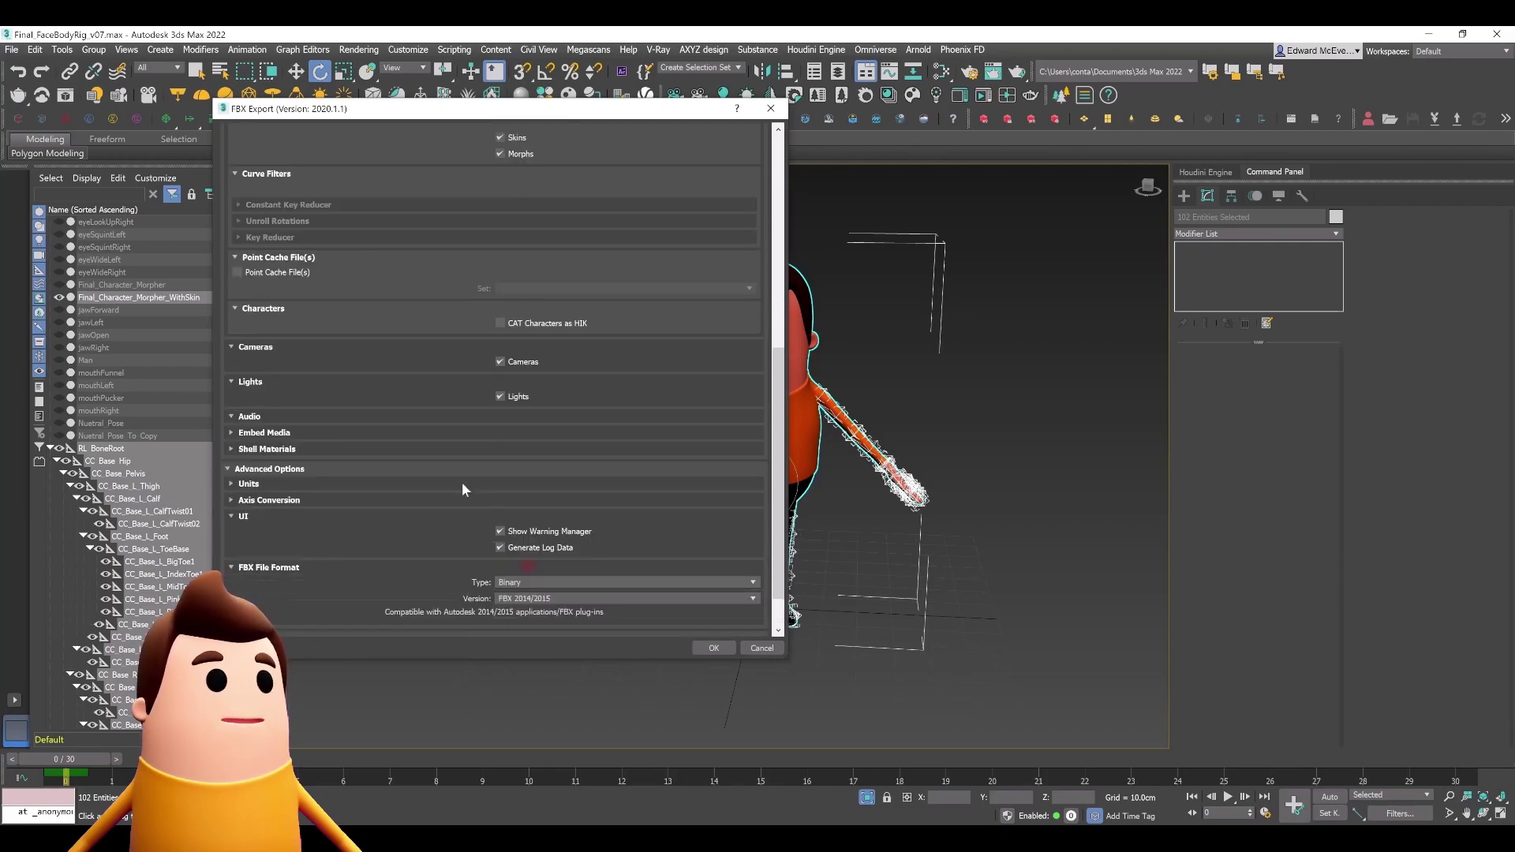
scroll(463, 485, "down", 3)
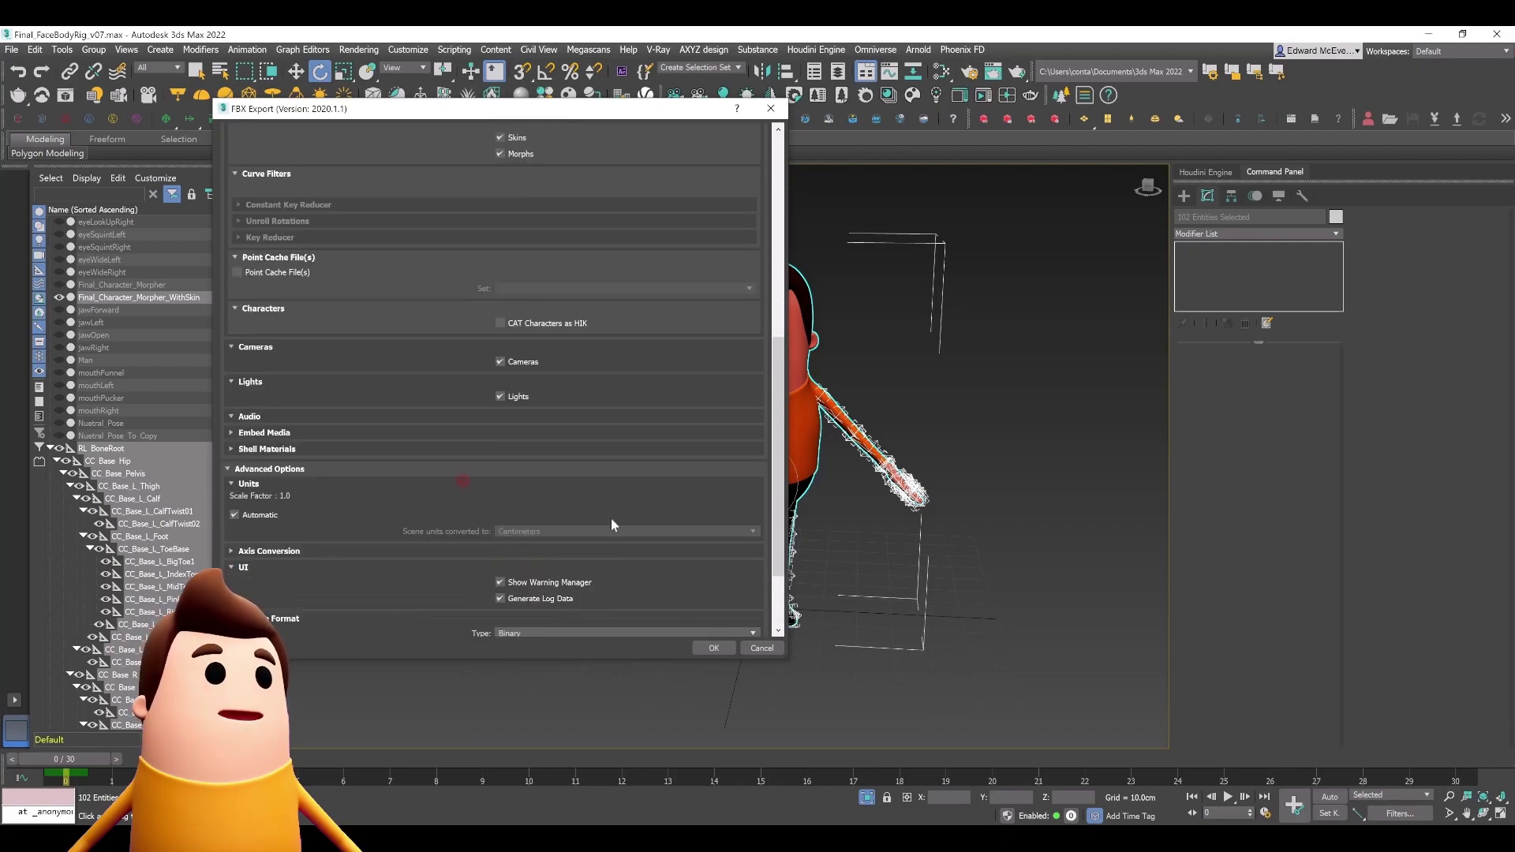
Run the FBX export with these options, dismiss the warnings dialog and clear the selection.
left_click(714, 648)
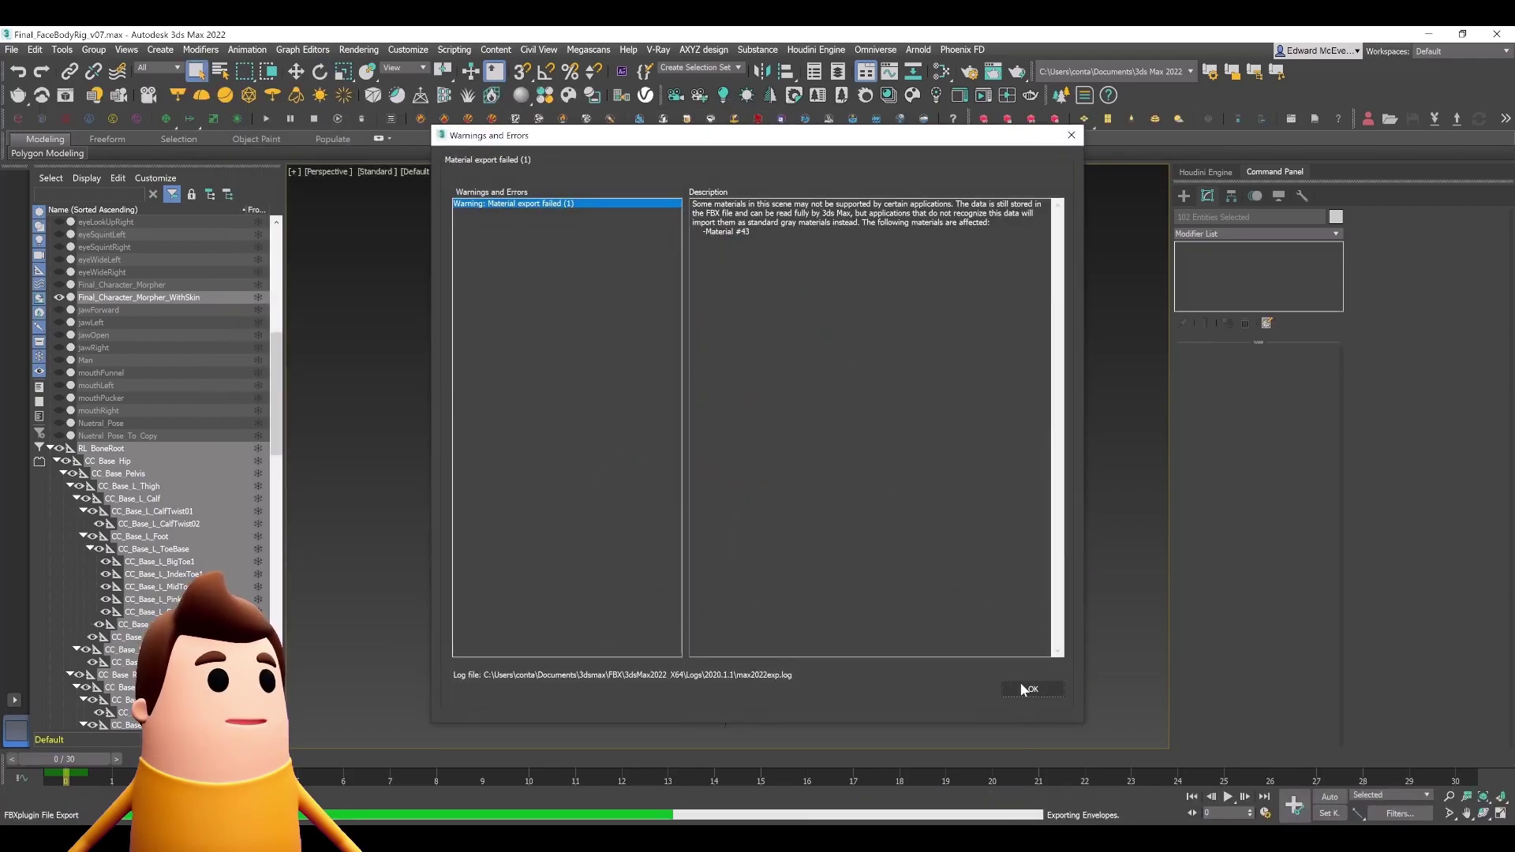
left_click(1022, 689)
left_click(1045, 551)
scroll(1006, 446, "up", 3)
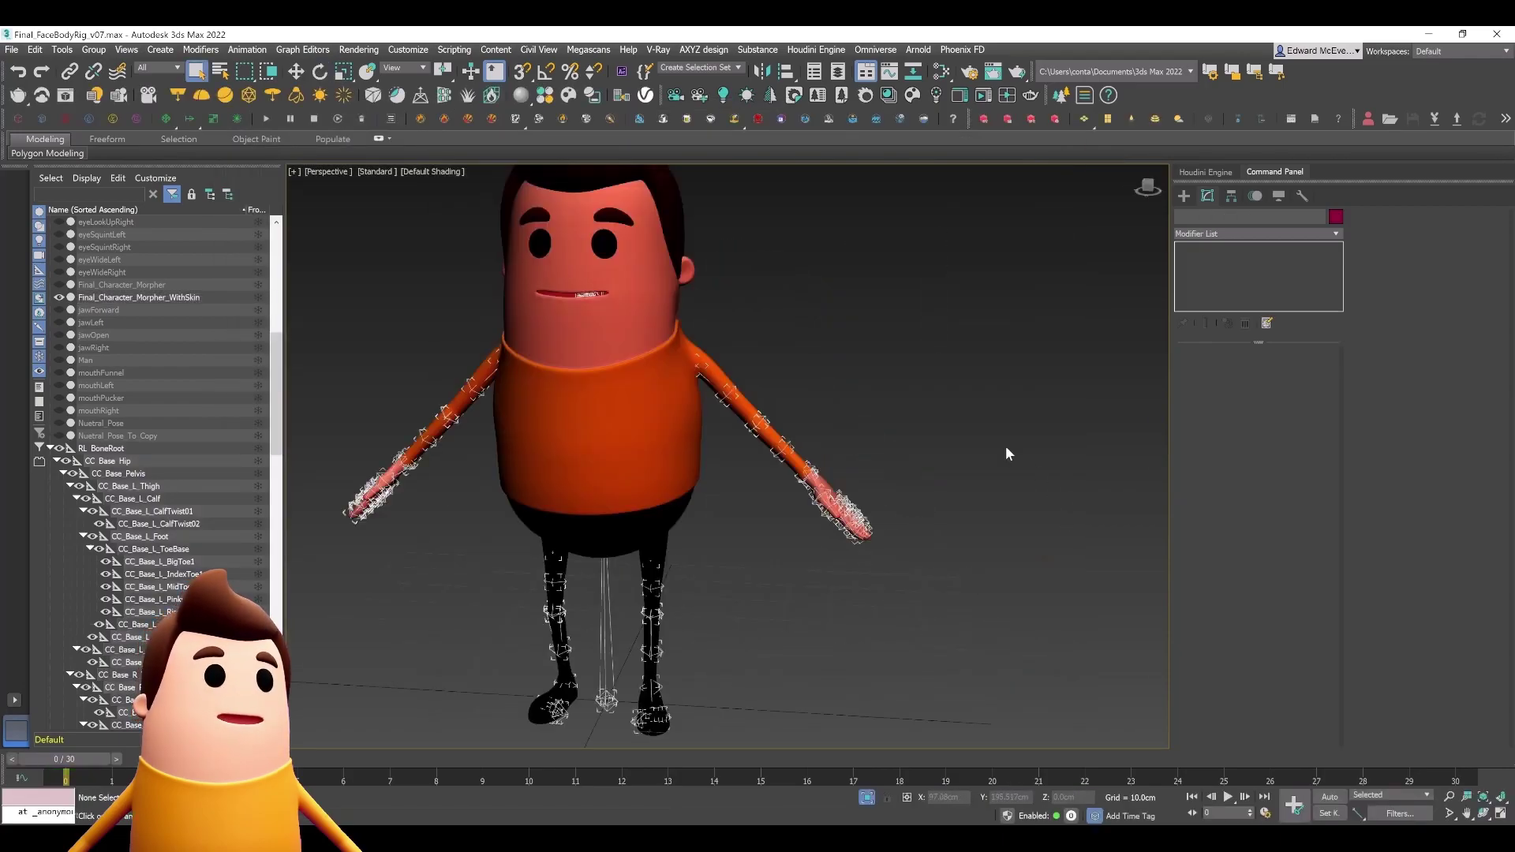
middle_click_drag(1005, 447, 1097, 500)
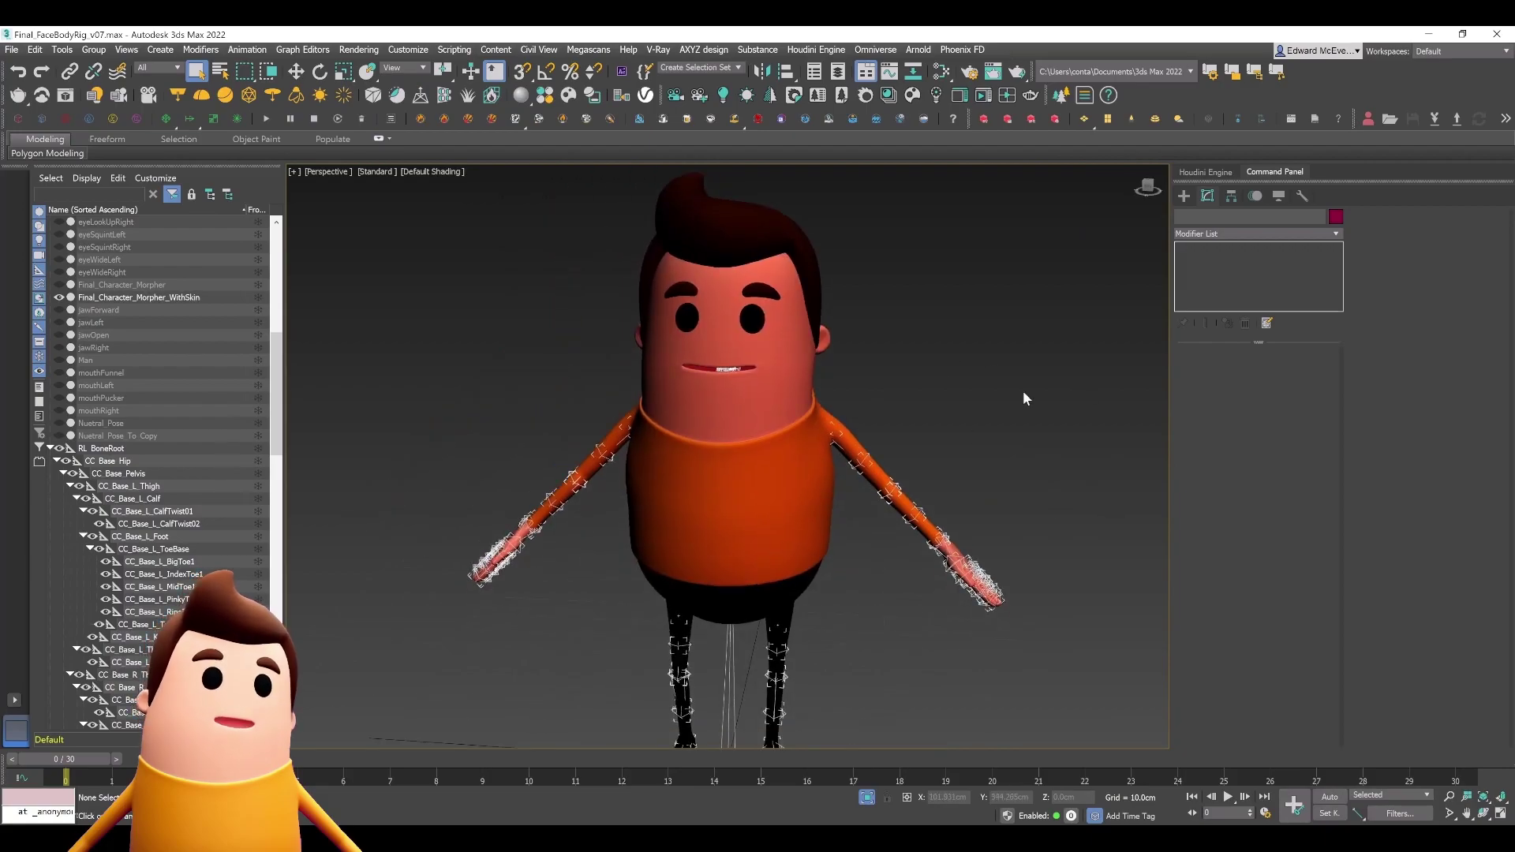